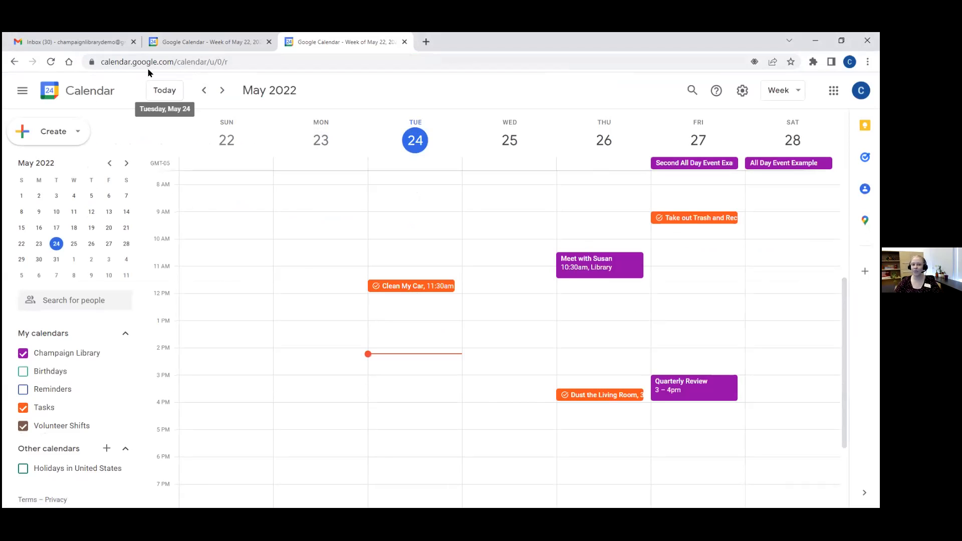
Step: Close the duplicate Google Calendar browser tab
left_click(405, 41)
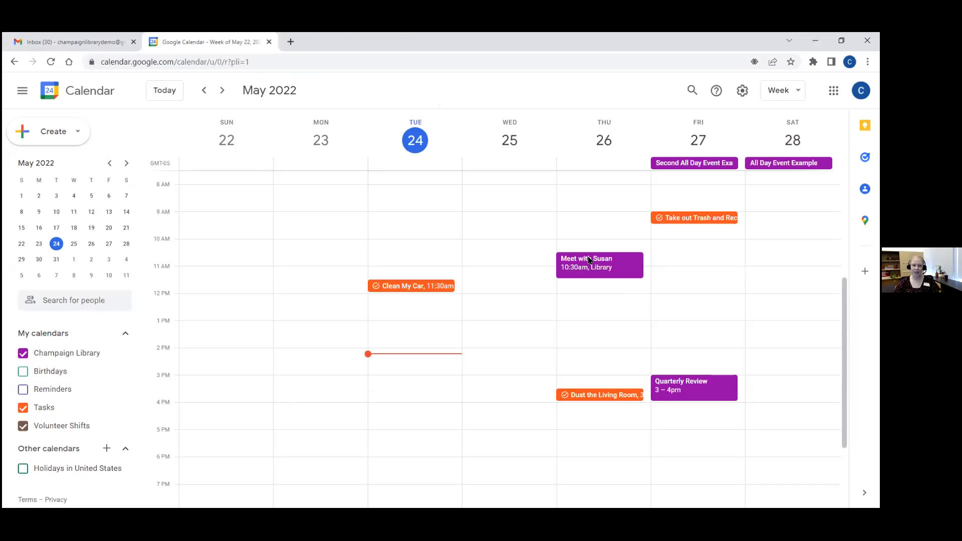
Step: Collapse and expand the main menu sidebar several times, leaving it expanded beside the week grid
left_click(21, 92)
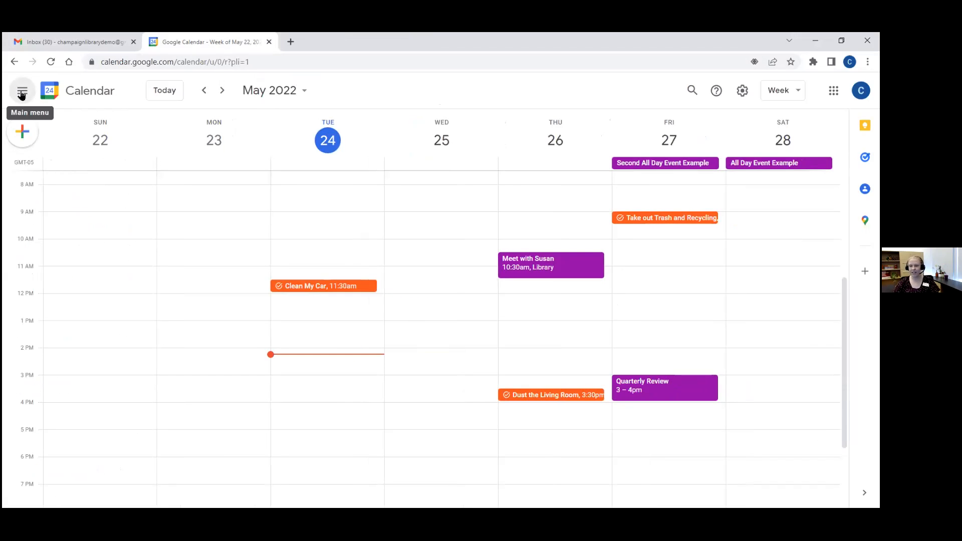
left_click(21, 92)
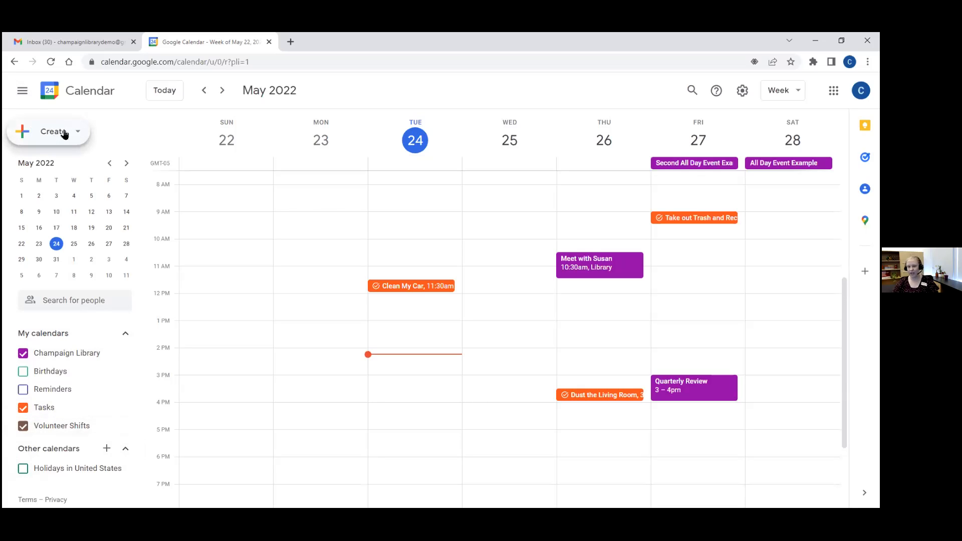
left_click(23, 93)
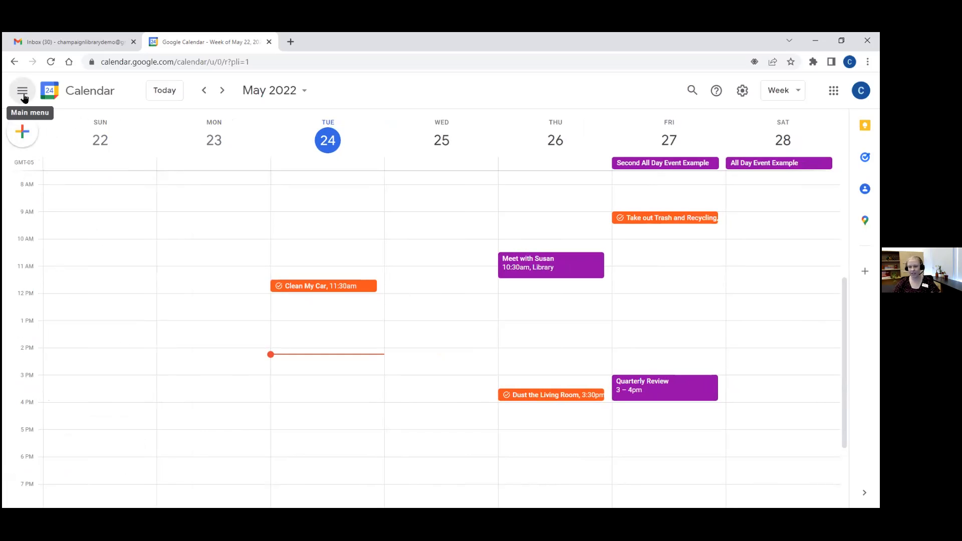
left_click(22, 92)
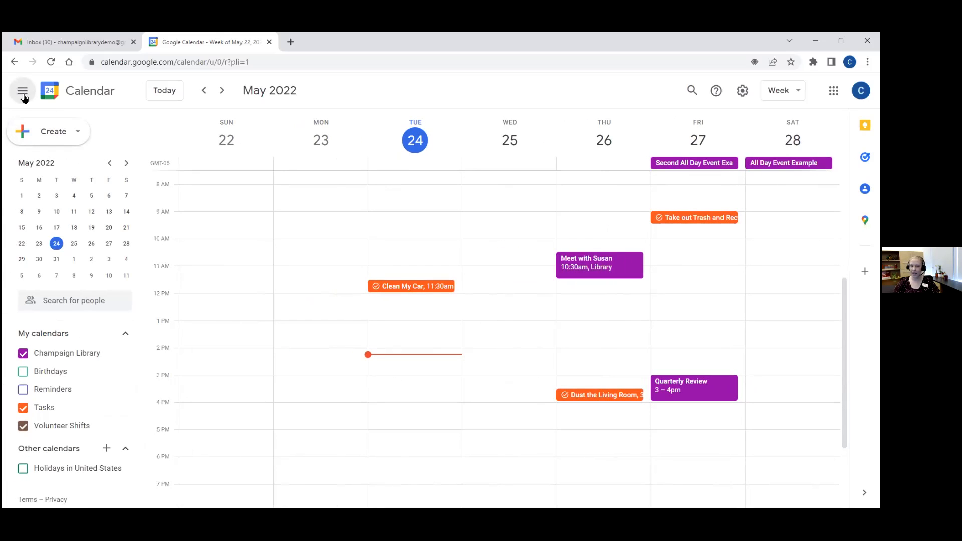
left_click(23, 93)
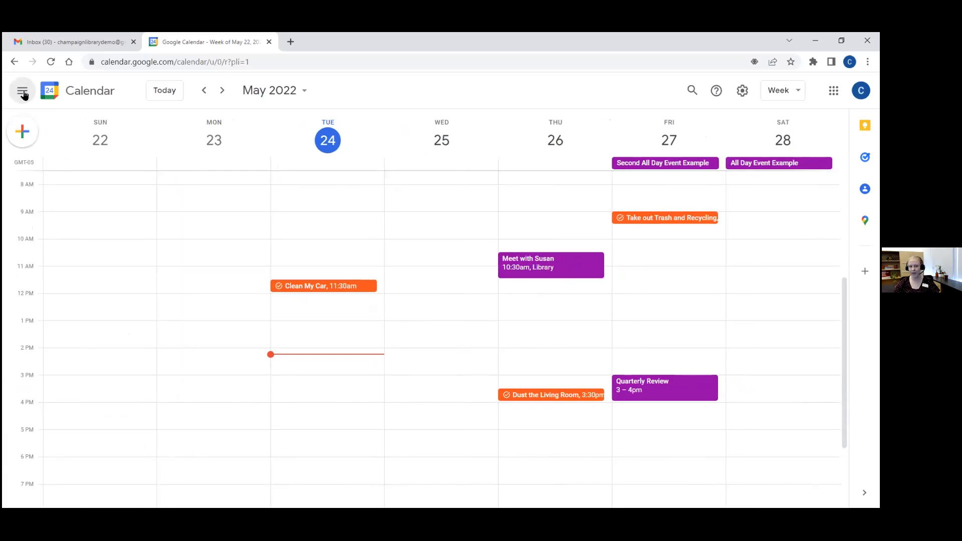
left_click(23, 93)
left_click(22, 92)
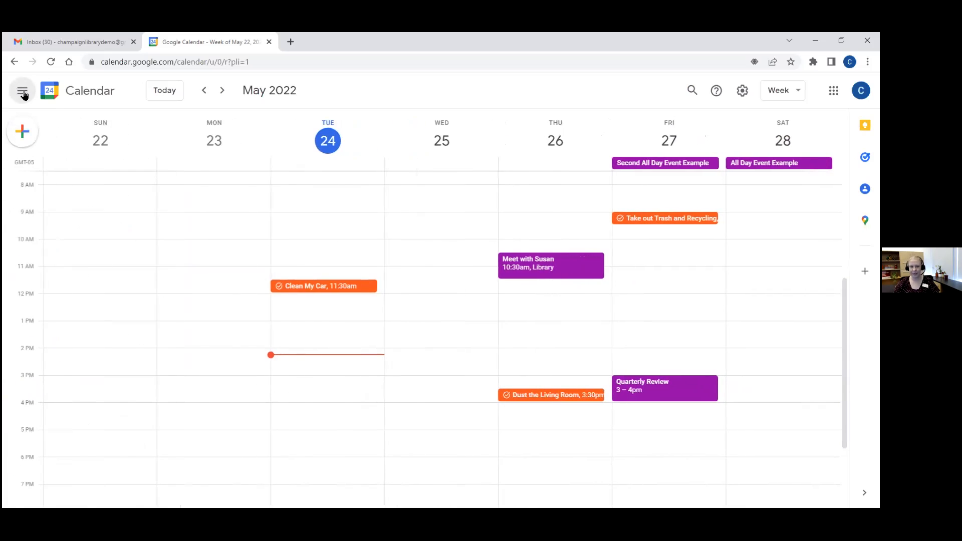
left_click(23, 93)
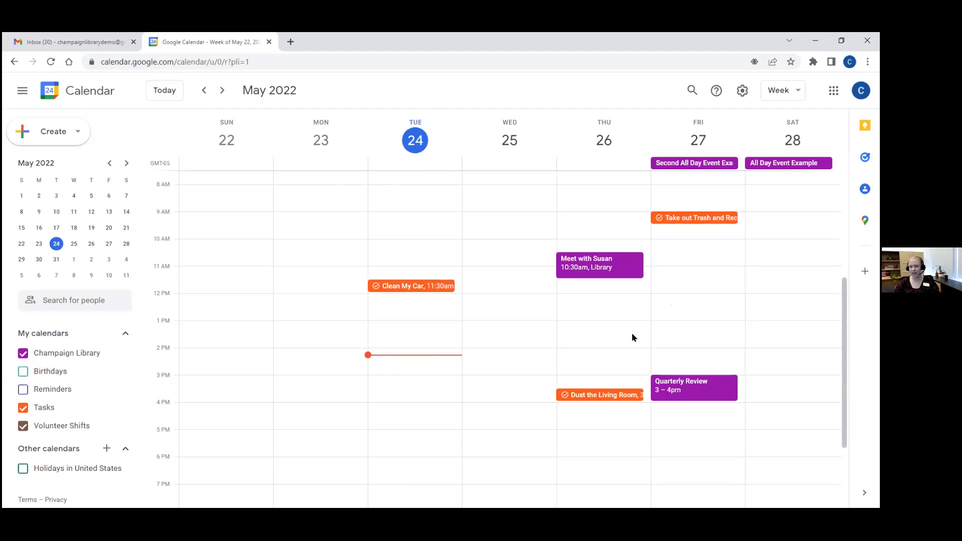
Step: View the week of June 12, 2022, and return the calendar to today's week
left_click(223, 91)
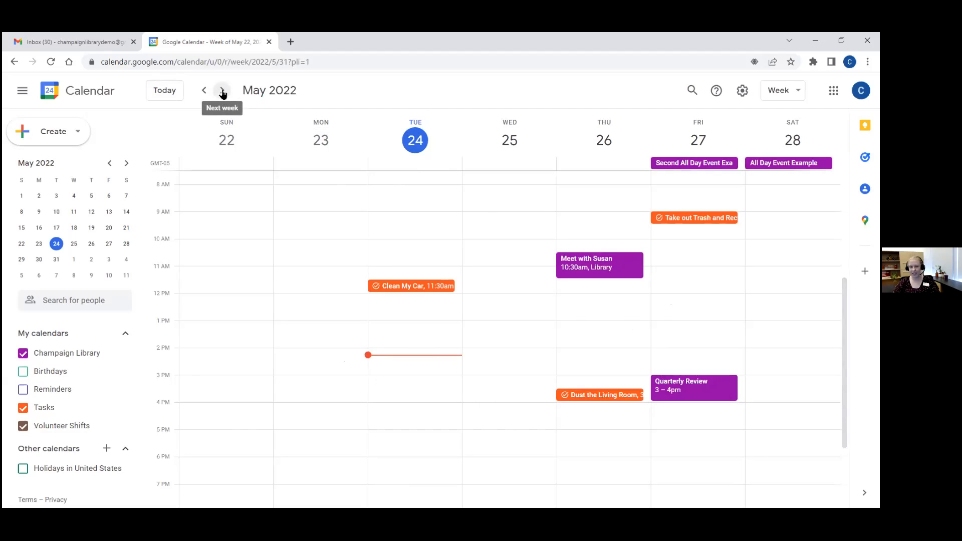
left_click(223, 90)
left_click(223, 90)
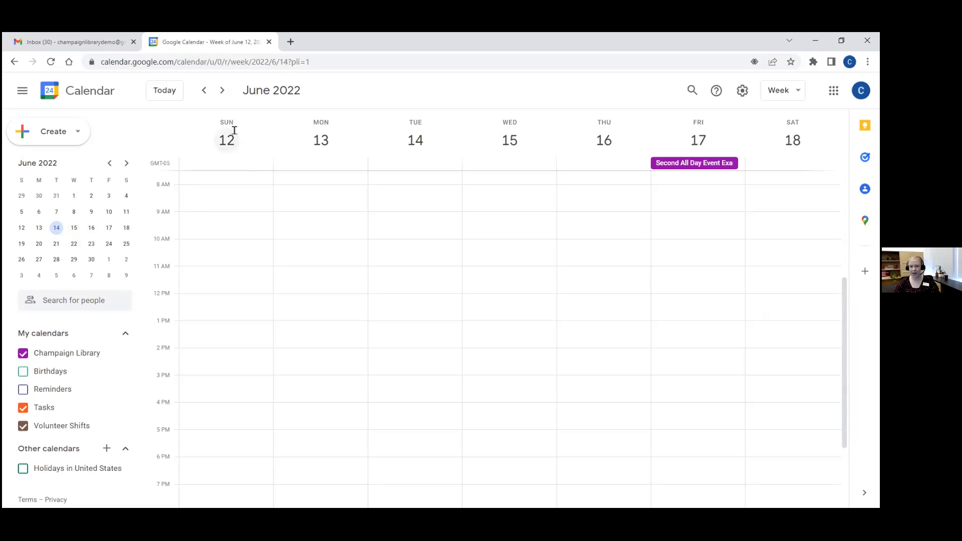
left_click(159, 93)
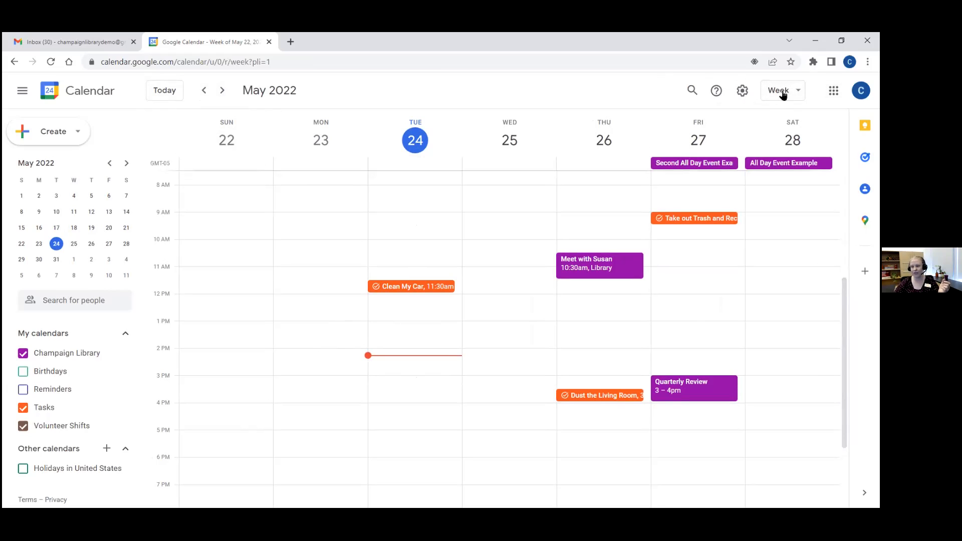
Step: Page the week view back from late May into March 2022
left_click(205, 92)
left_click(205, 94)
left_click(203, 93)
left_click(203, 93)
left_click(203, 93)
left_click(204, 93)
left_click(203, 93)
left_click(203, 93)
left_click(204, 93)
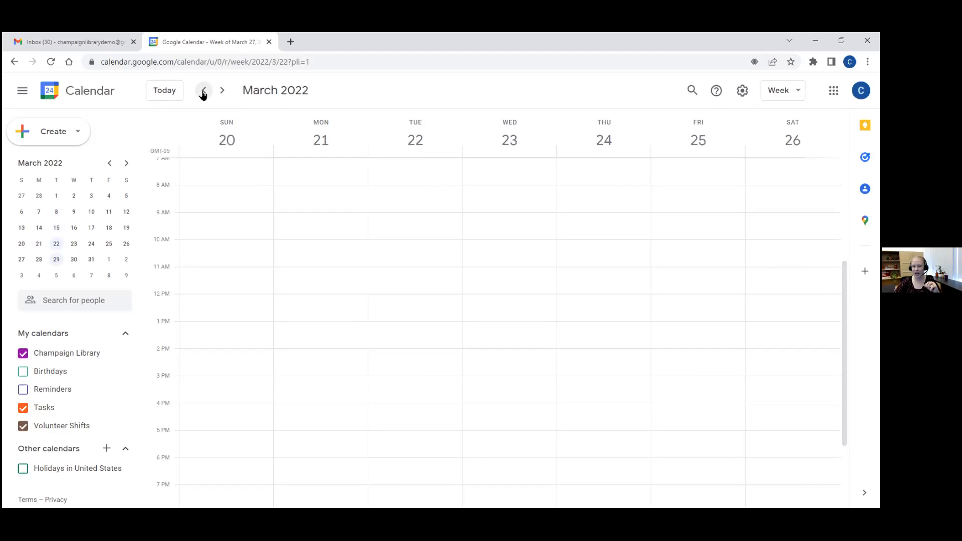
left_click(204, 93)
left_click(204, 93)
Step: Page the week view forward from March to the current week of May 22, 2022
left_click(221, 93)
left_click(221, 93)
left_click(221, 93)
left_click(220, 93)
left_click(221, 93)
left_click(220, 93)
left_click(220, 94)
left_click(221, 93)
left_click(220, 93)
left_click(221, 94)
left_click(221, 93)
left_click(220, 93)
left_click(220, 94)
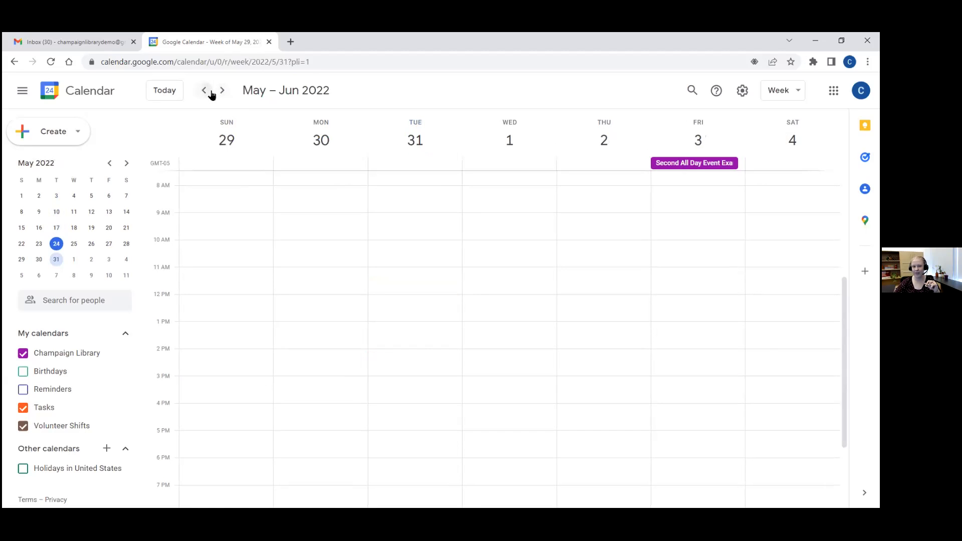
left_click(203, 91)
Step: View the week of June 19, 2022, and page back to the week of May 22
left_click(222, 91)
left_click(222, 91)
left_click(223, 92)
left_click(223, 92)
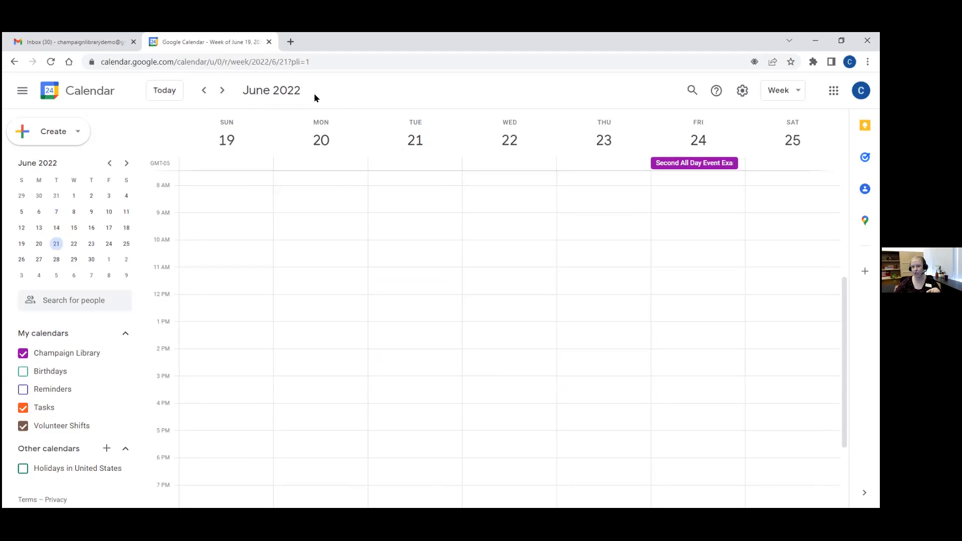
left_click(205, 91)
left_click(204, 93)
left_click(204, 91)
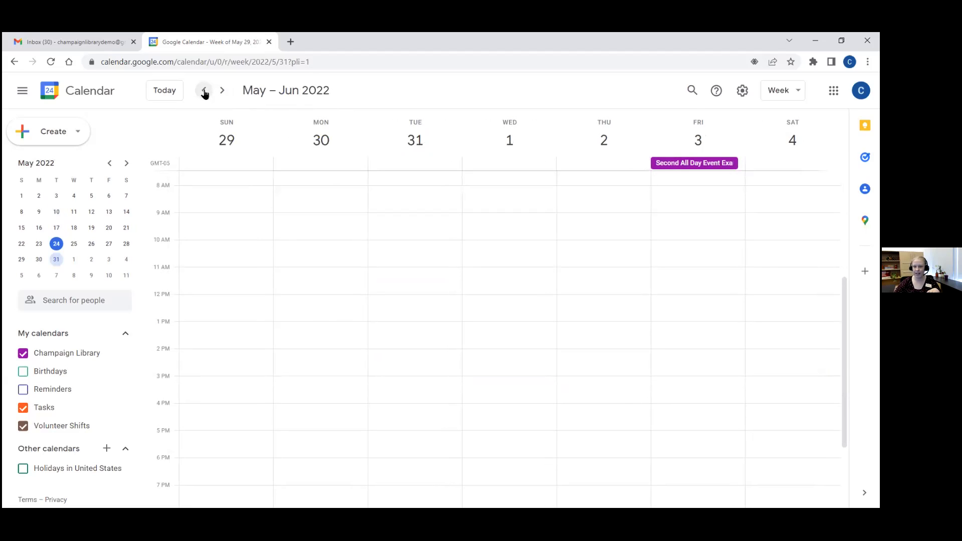
left_click(204, 93)
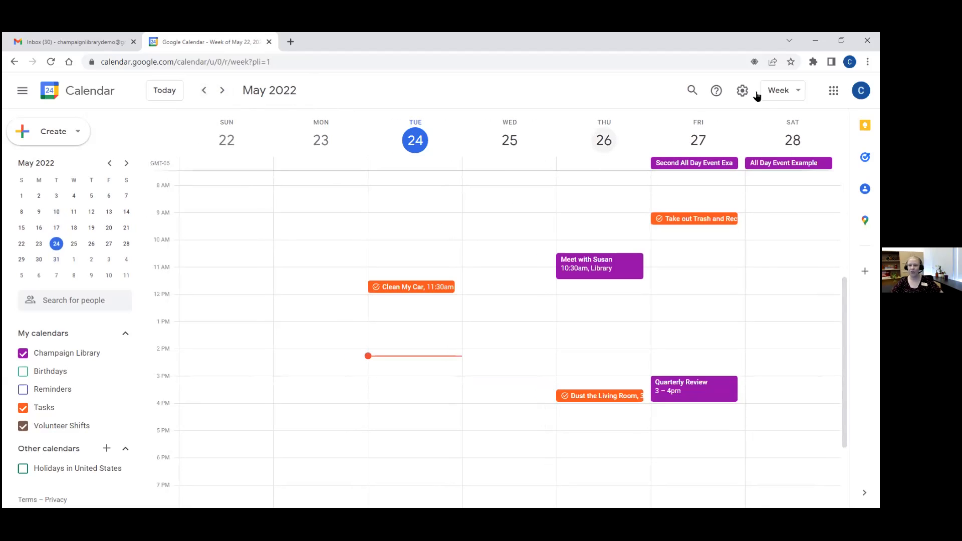
Step: Look at the calendar search and the available calendar view options, keeping the Week view
left_click(692, 91)
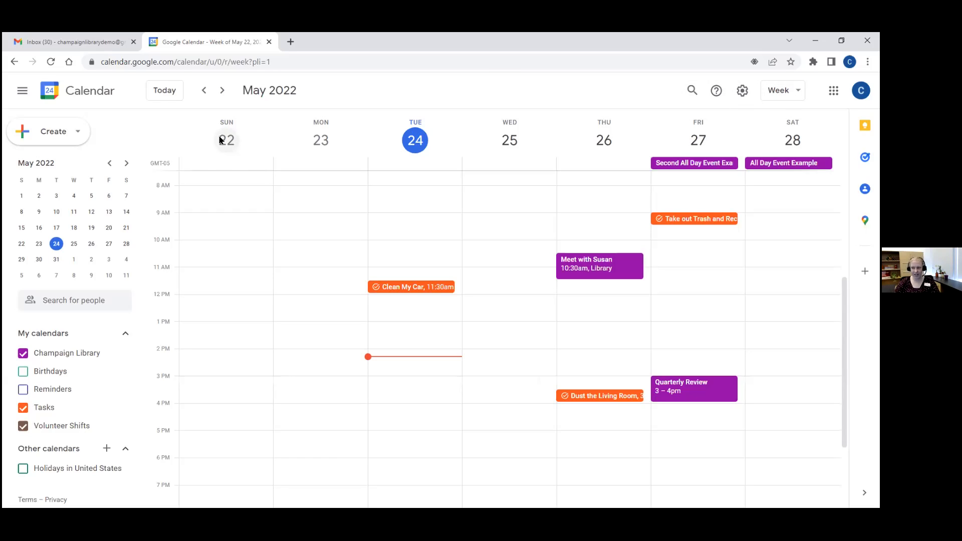
left_click(781, 90)
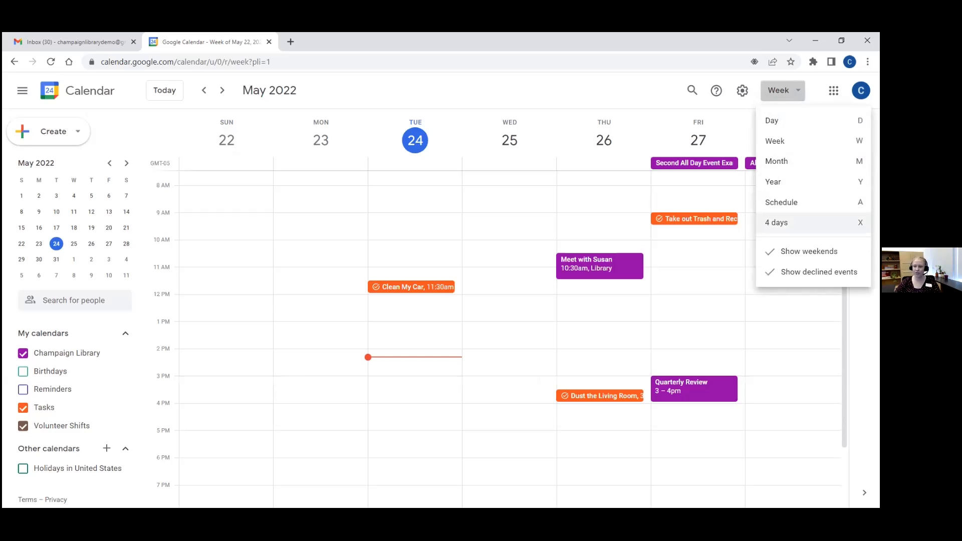
left_click(786, 98)
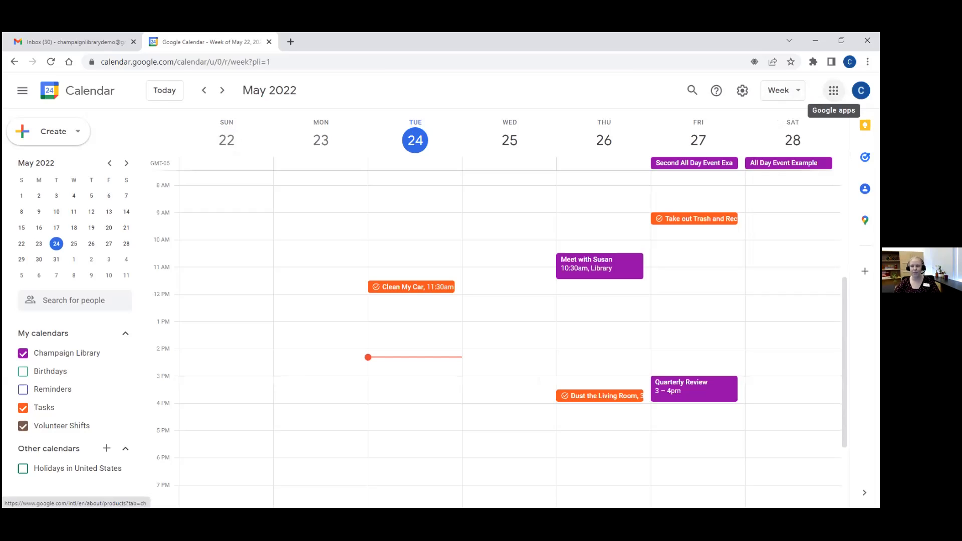
Step: Review the list of Google apps and the signed-in account's options, and close them
left_click(833, 90)
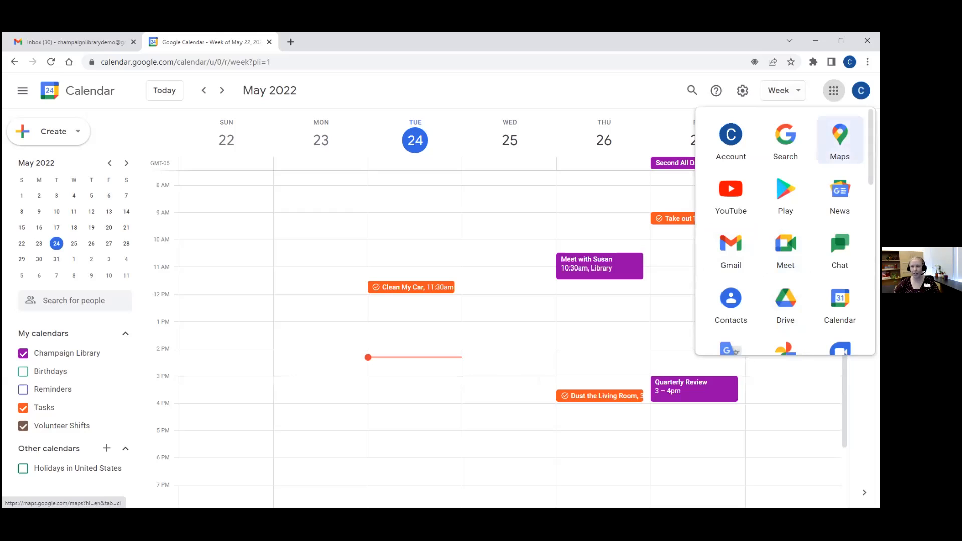
left_click(861, 91)
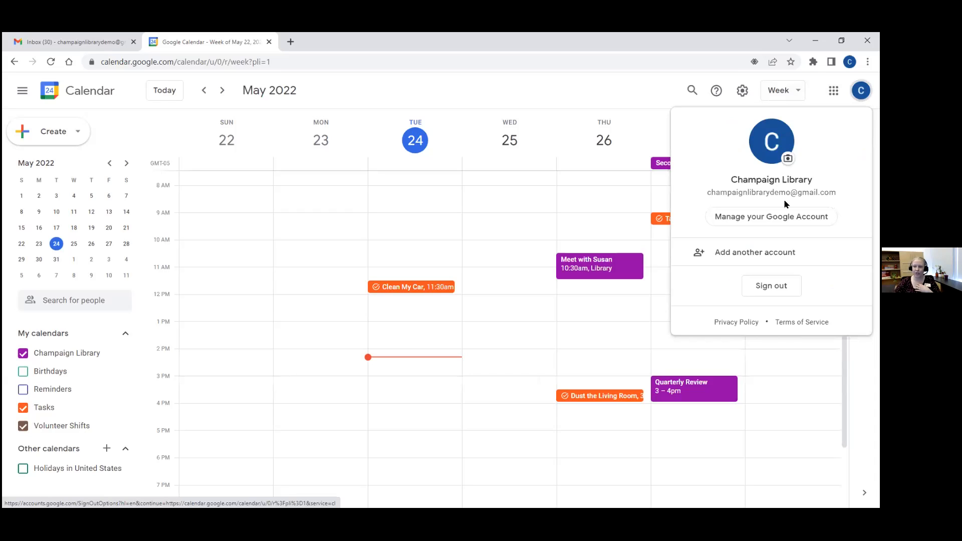
left_click(861, 91)
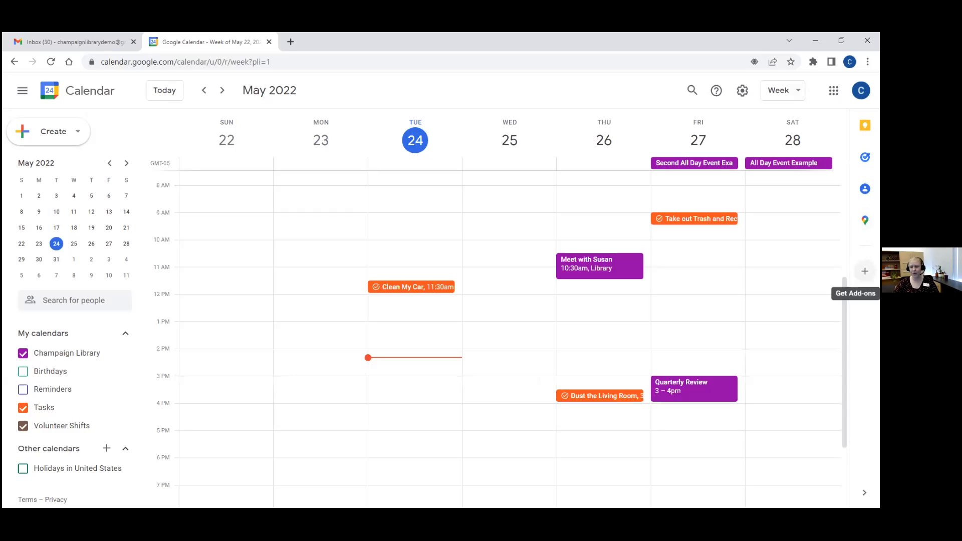
Step: Browse the Calendar add-ons in Google Workspace Marketplace and close it without installing any
left_click(865, 271)
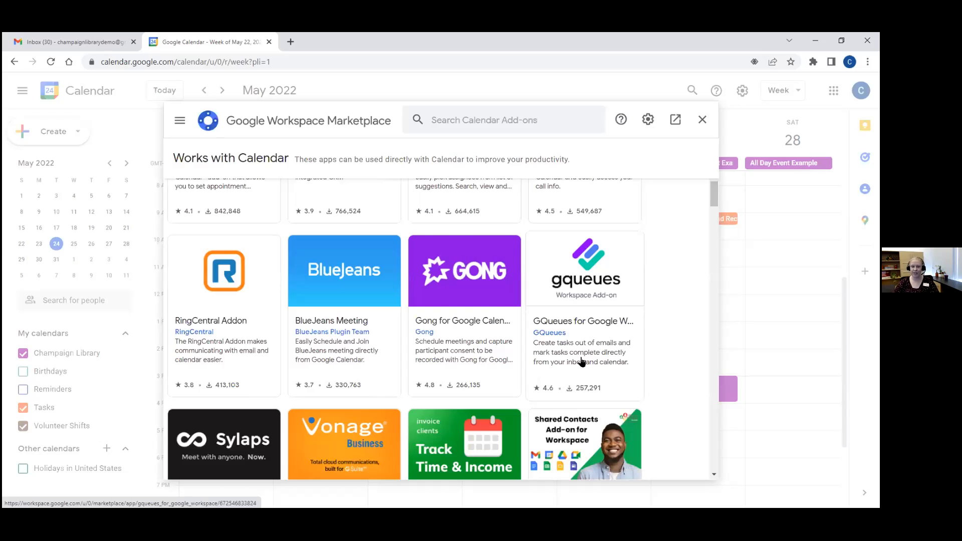
scroll(581, 362, "up", 10)
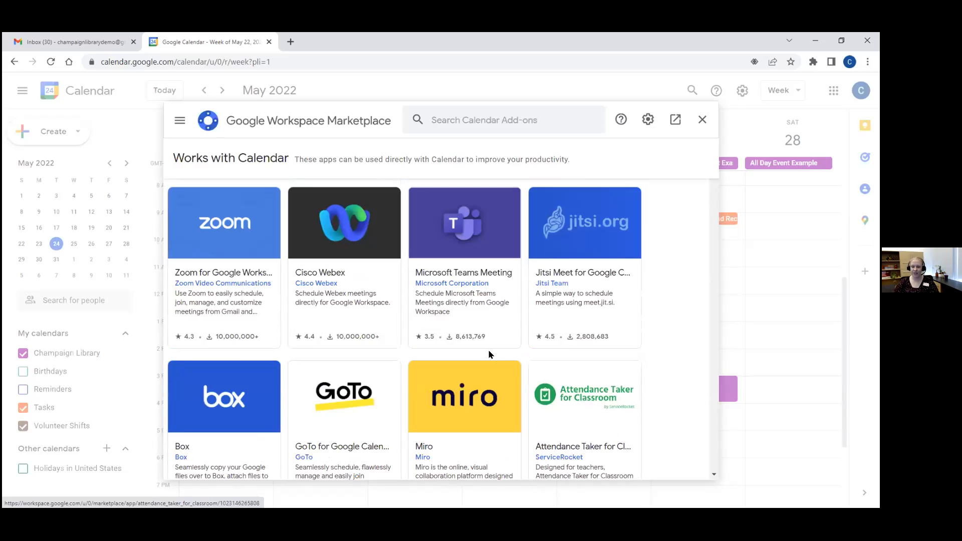
scroll(519, 289, "down", 7)
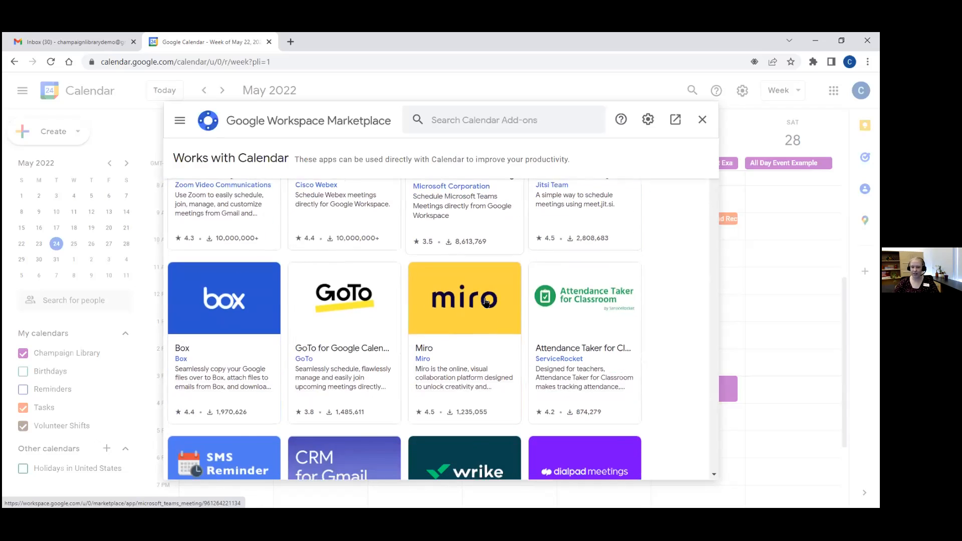
scroll(571, 344, "down", 6)
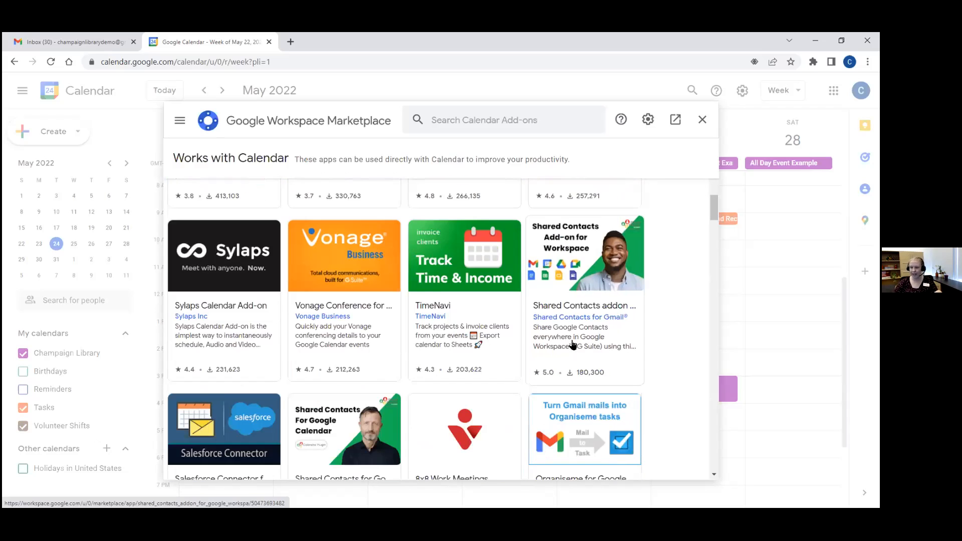
scroll(574, 348, "down", 4)
scroll(575, 354, "down", 7)
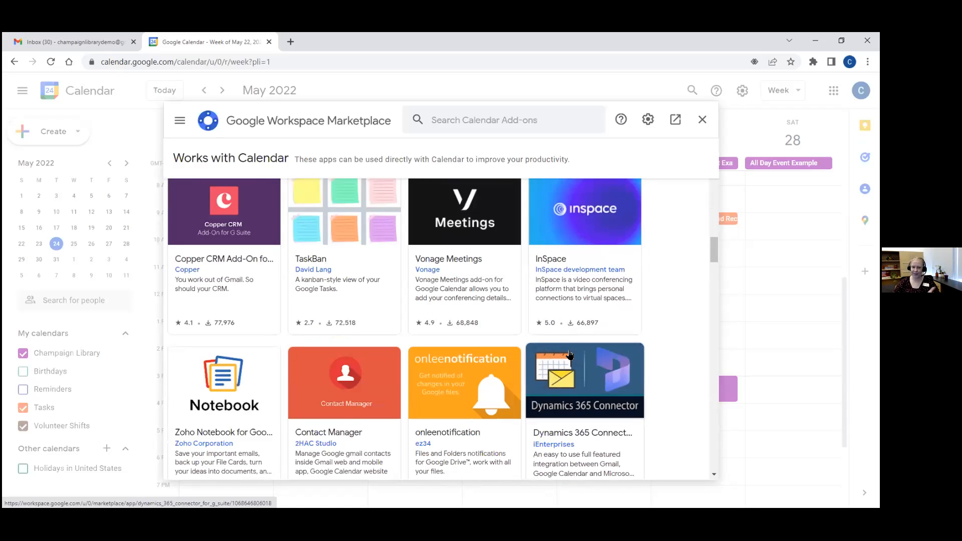
scroll(571, 346, "down", 4)
scroll(569, 339, "down", 6)
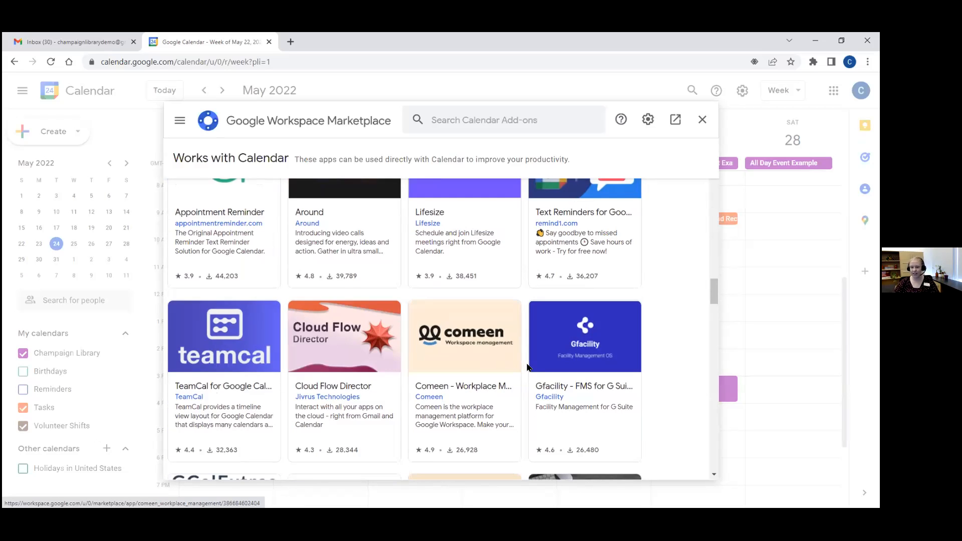
scroll(510, 401, "down", 7)
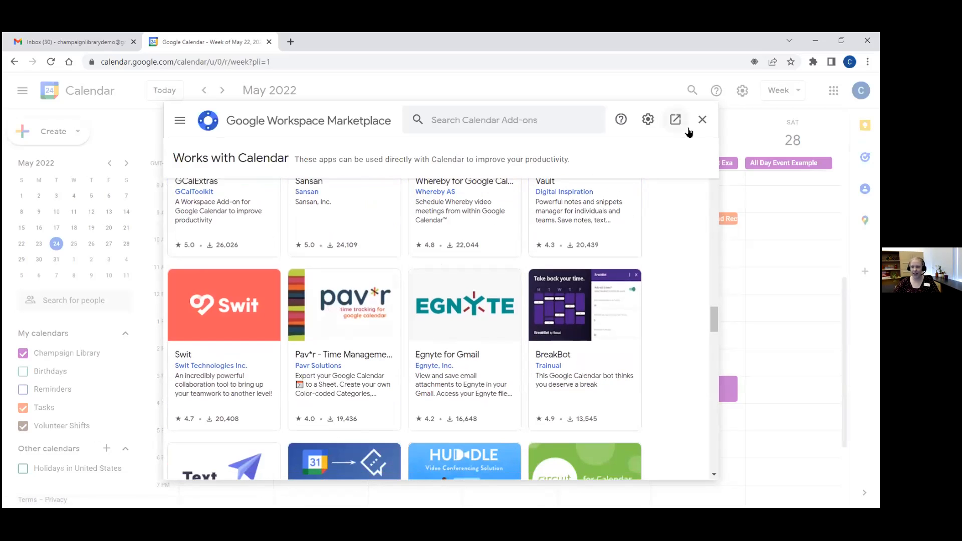
left_click(702, 119)
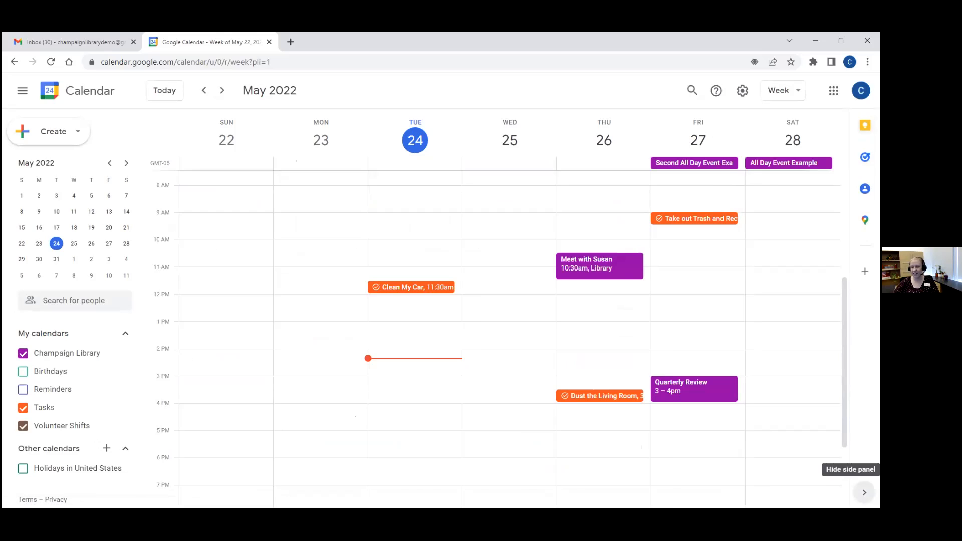
Step: Hide the add-on side panel and show it again
left_click(864, 493)
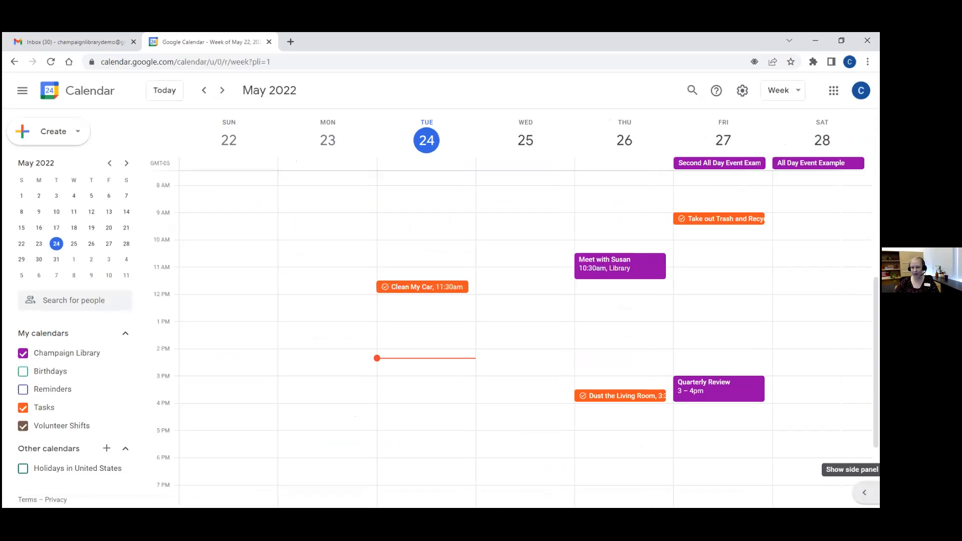
left_click(864, 493)
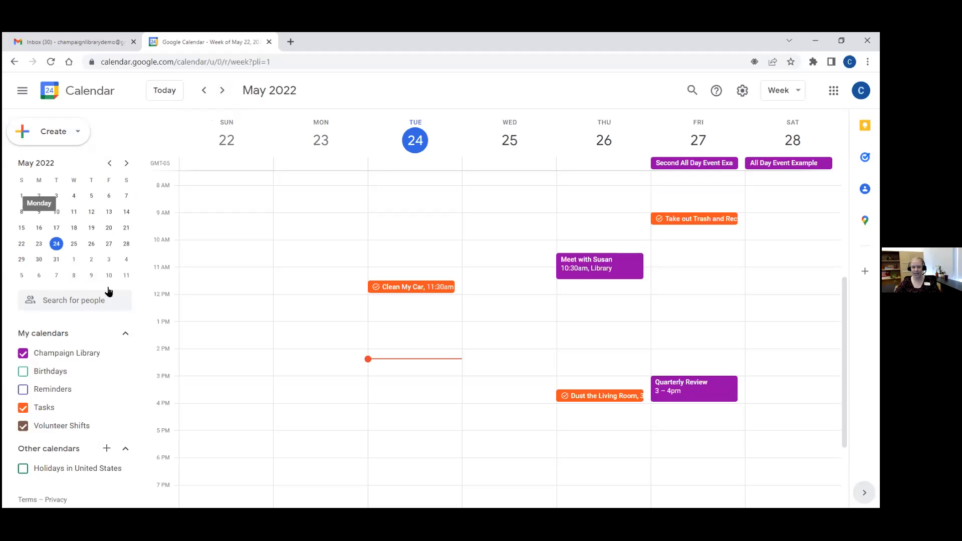
Step: Browse the mini calendar ahead to July 2022 and back to February 2022
left_click(127, 163)
left_click(127, 165)
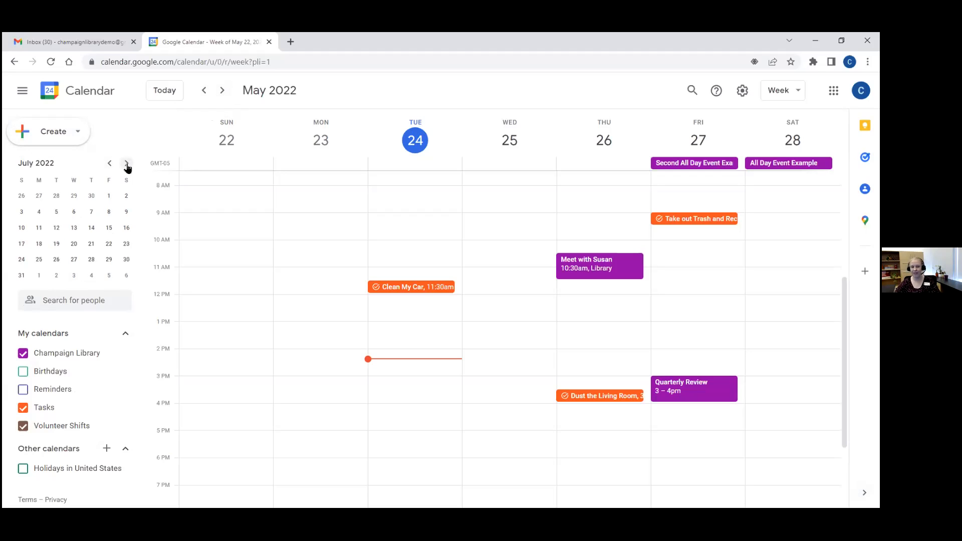
left_click(109, 165)
left_click(109, 166)
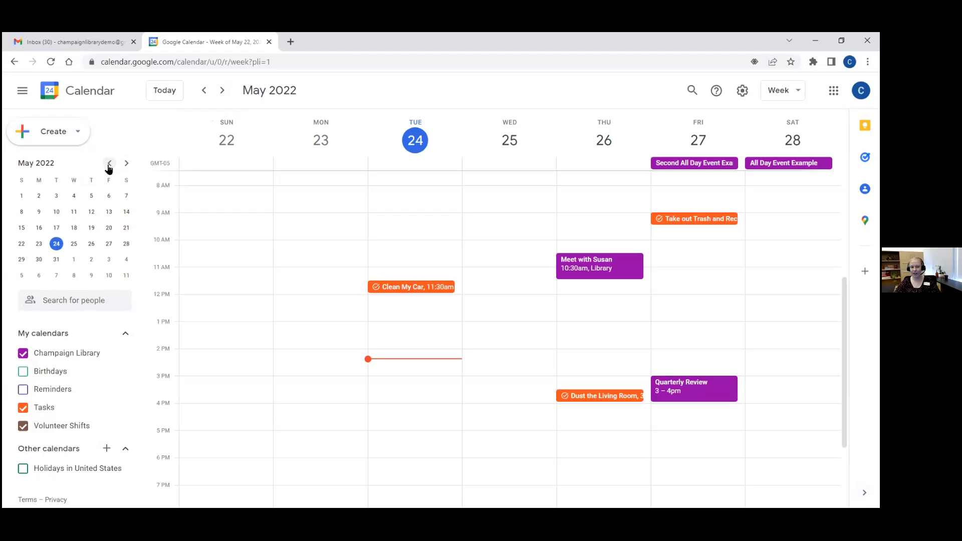
left_click(109, 165)
left_click(109, 166)
left_click(110, 166)
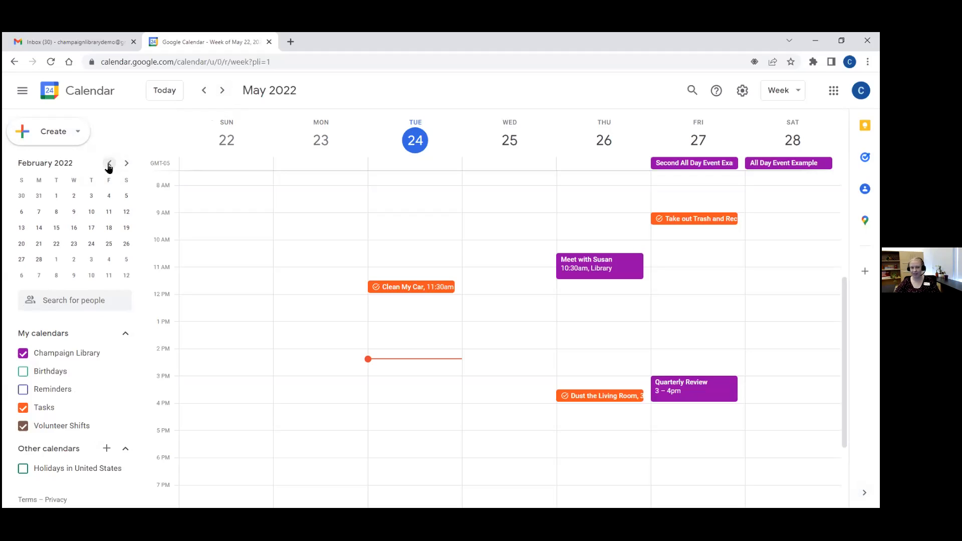
Step: Browse the mini calendar ahead to July 2022, show the week of July 14, and return to today's week
left_click(126, 164)
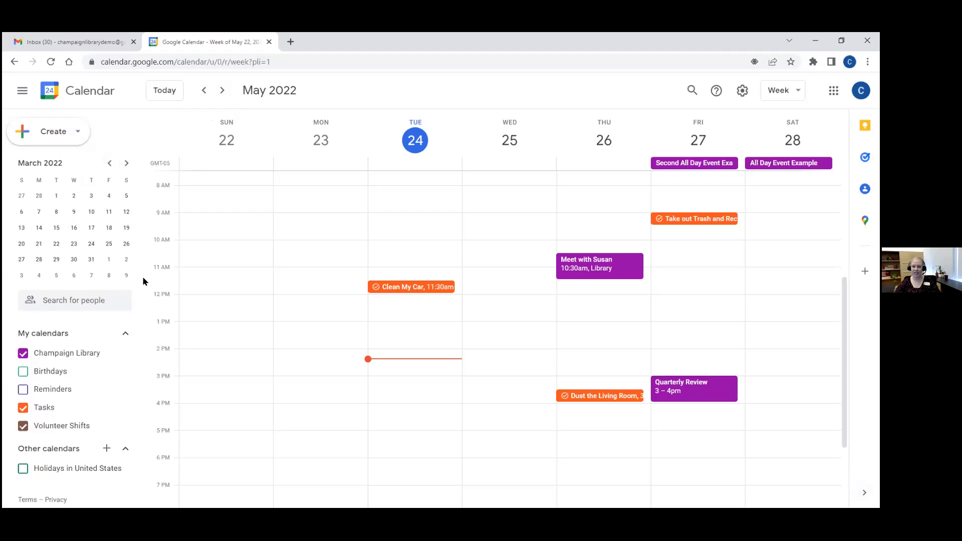
left_click(125, 166)
left_click(125, 167)
left_click(126, 167)
left_click(126, 168)
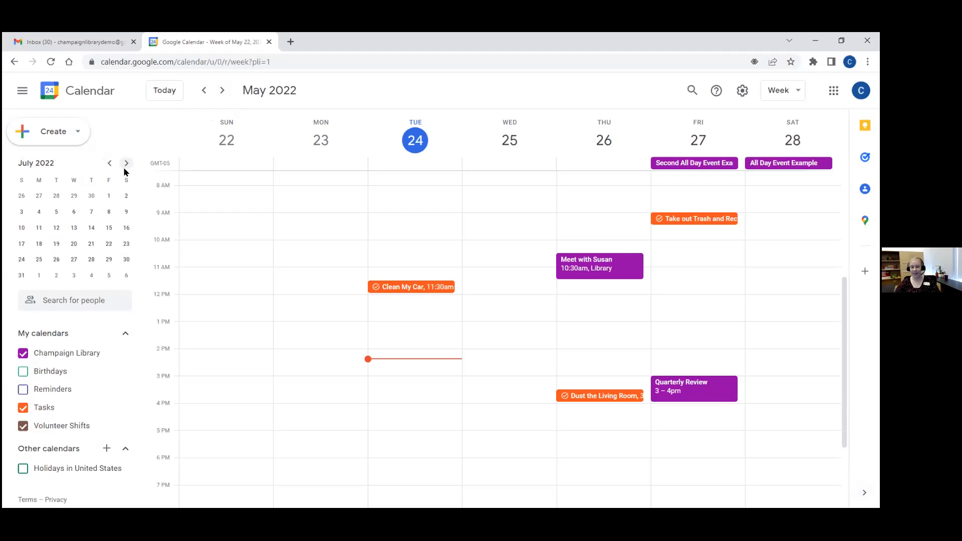
left_click(90, 229)
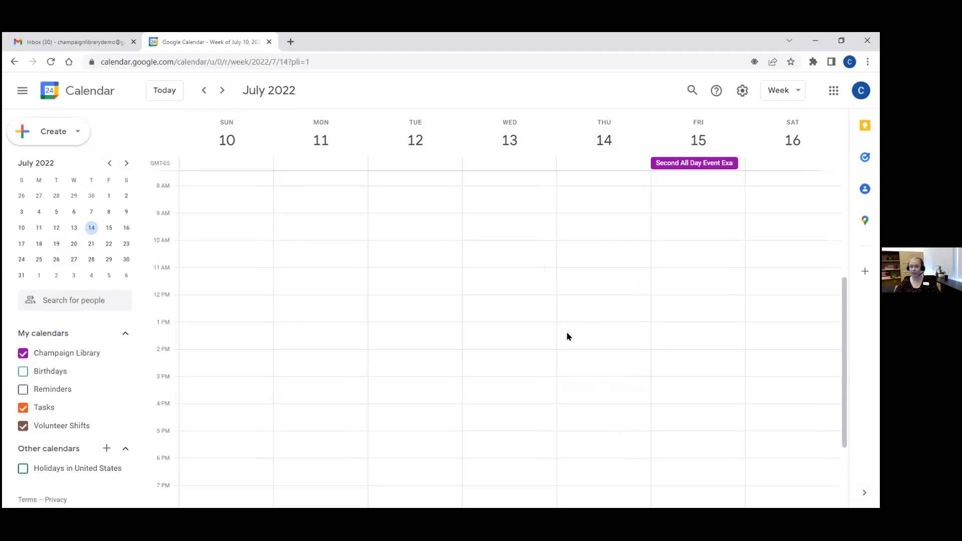
left_click(170, 95)
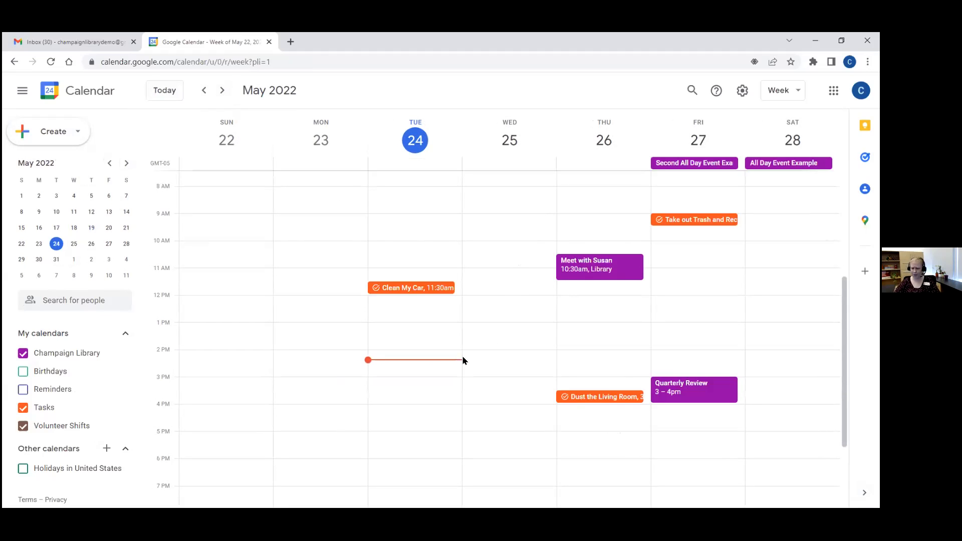
Step: Open Wednesday, May 25 as a single day, go back to today, and restore the week view
scroll(451, 371, "down", 2)
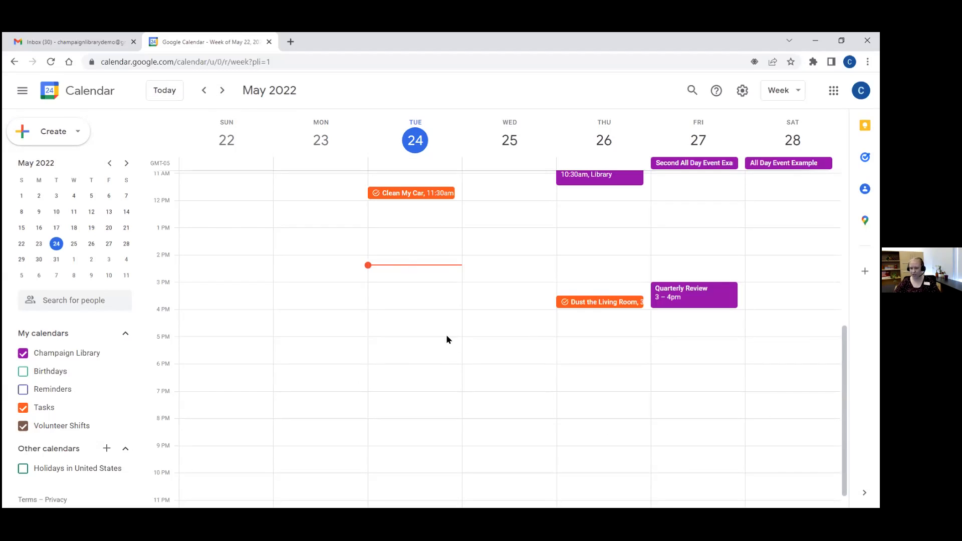
scroll(431, 351, "up", 2)
left_click(512, 142)
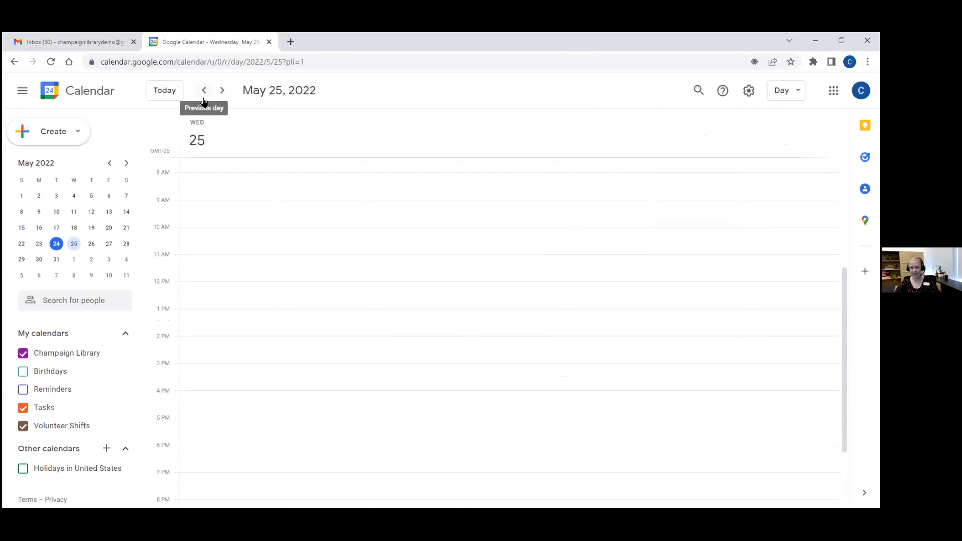
left_click(164, 91)
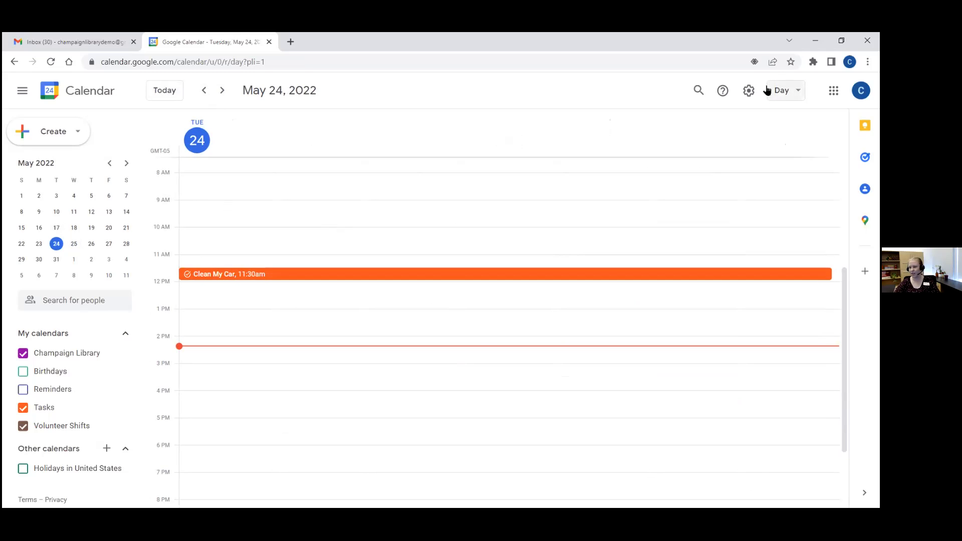
left_click(782, 92)
left_click(777, 133)
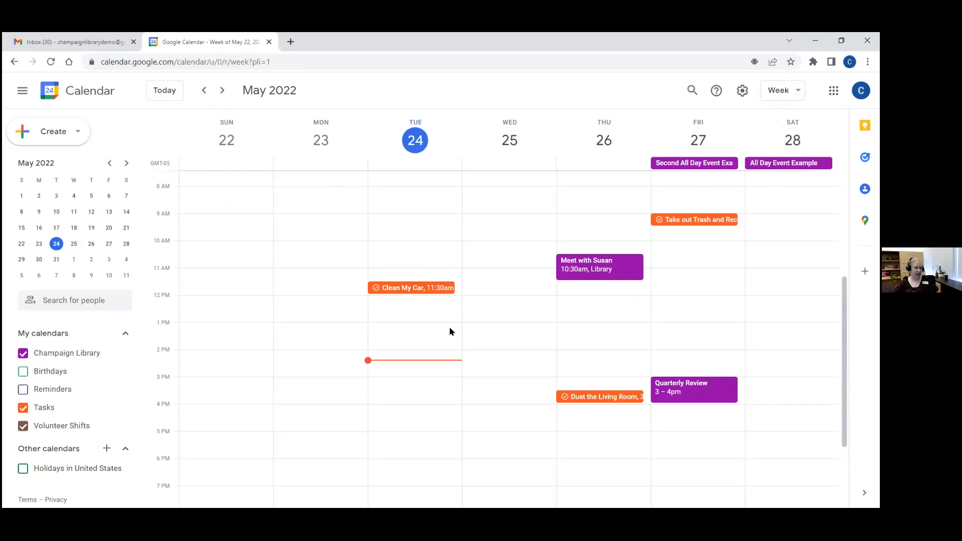
Step: Switch to the day view and look through all the hours of May 24
left_click(782, 90)
left_click(782, 120)
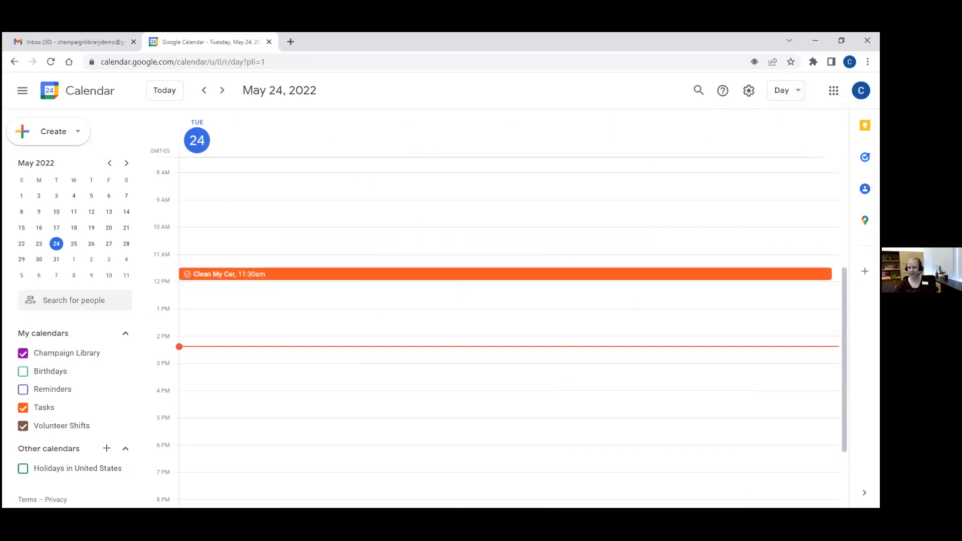
scroll(509, 331, "up", 4)
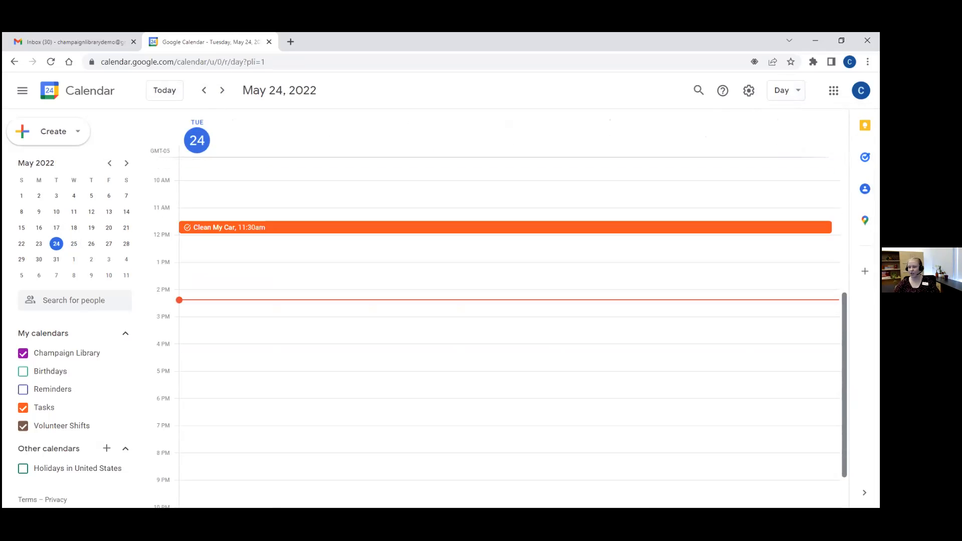
scroll(509, 331, "down", 6)
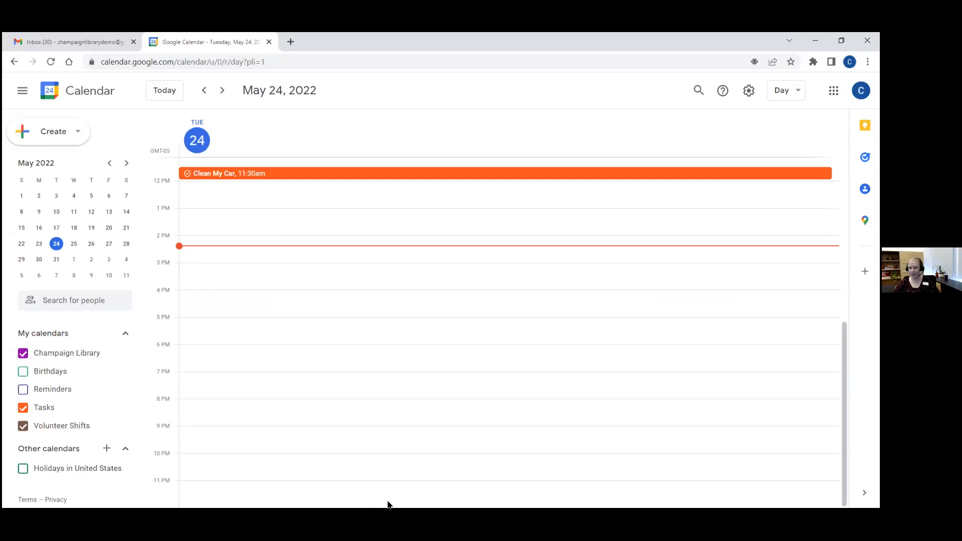
scroll(509, 331, "up", 6)
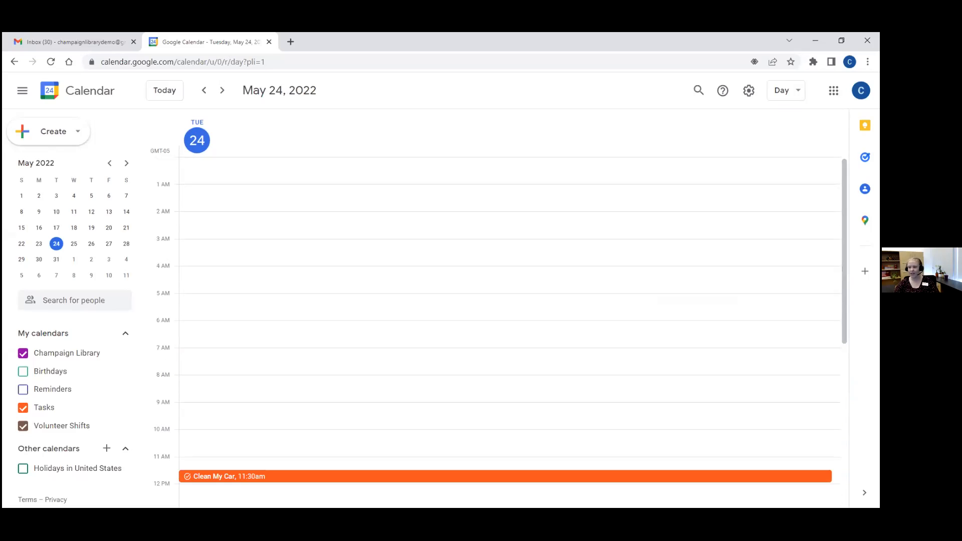
scroll(509, 331, "down", 6)
scroll(509, 331, "up", 6)
scroll(402, 212, "down", 2)
scroll(403, 212, "up", 3)
Step: Return to the week view and switch the calendar to the month view
left_click(786, 90)
left_click(775, 138)
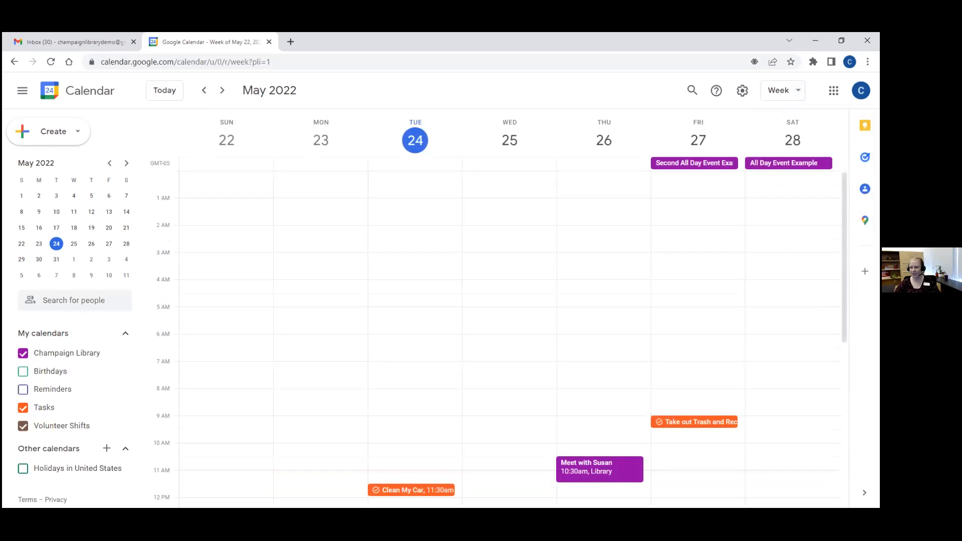
left_click(782, 90)
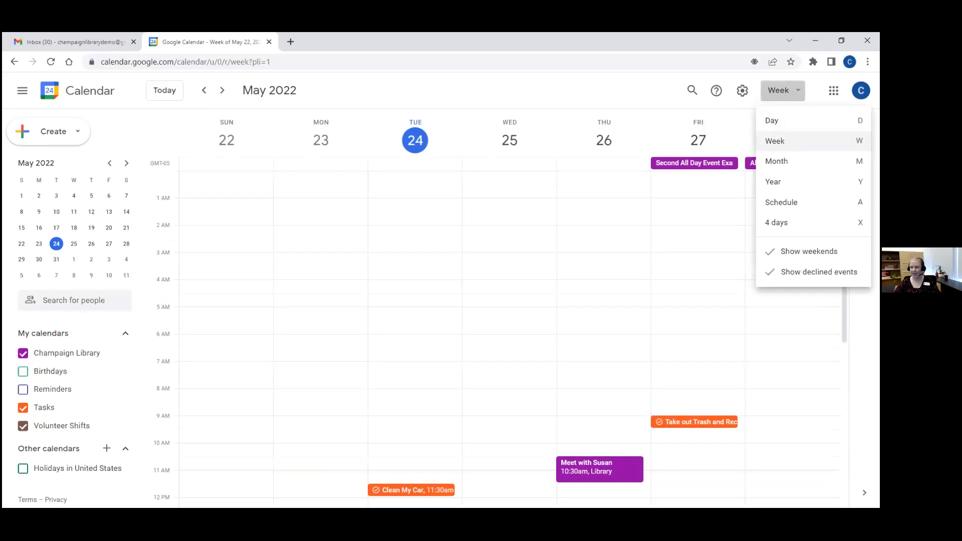
left_click(779, 161)
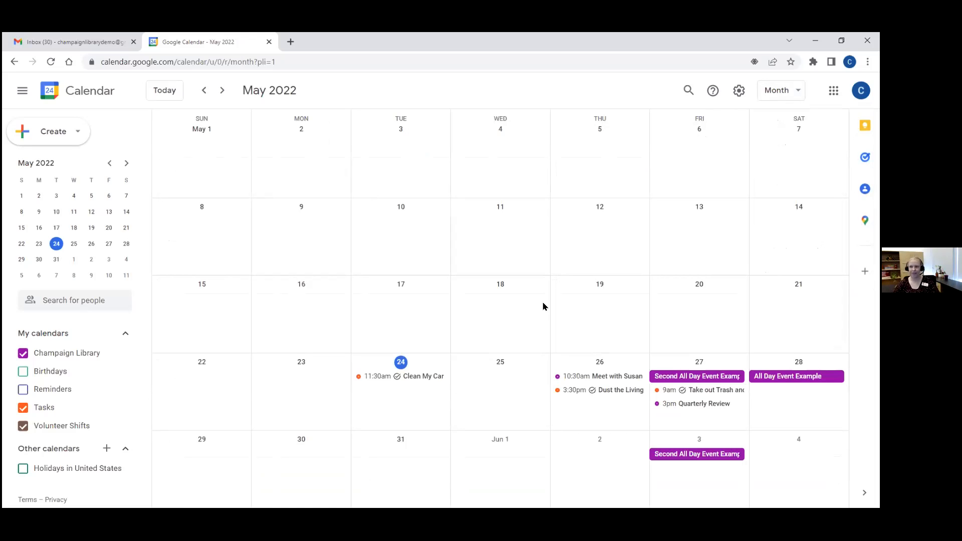
Step: Switch to the year view and check the events on May 27 and May 25, closing the day's pop-up
left_click(780, 90)
left_click(782, 182)
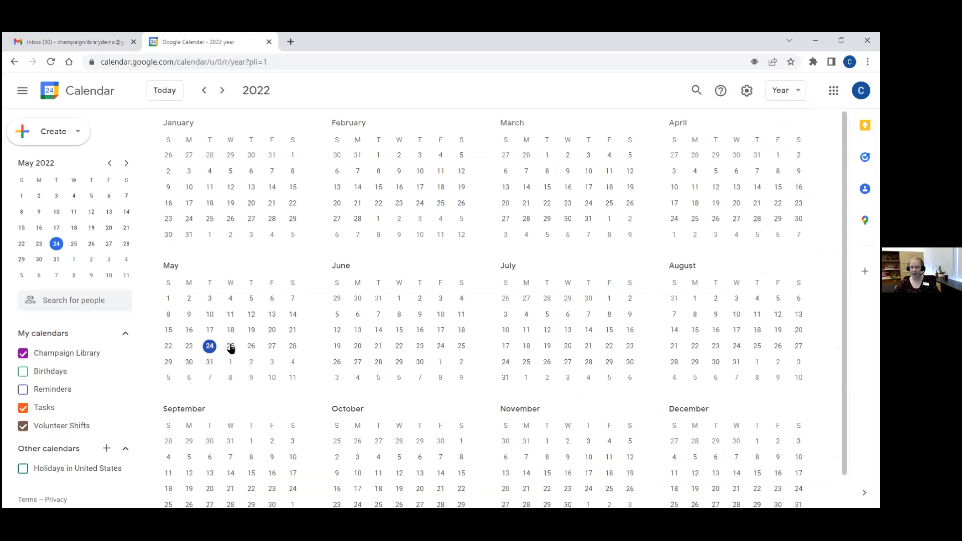
left_click(272, 347)
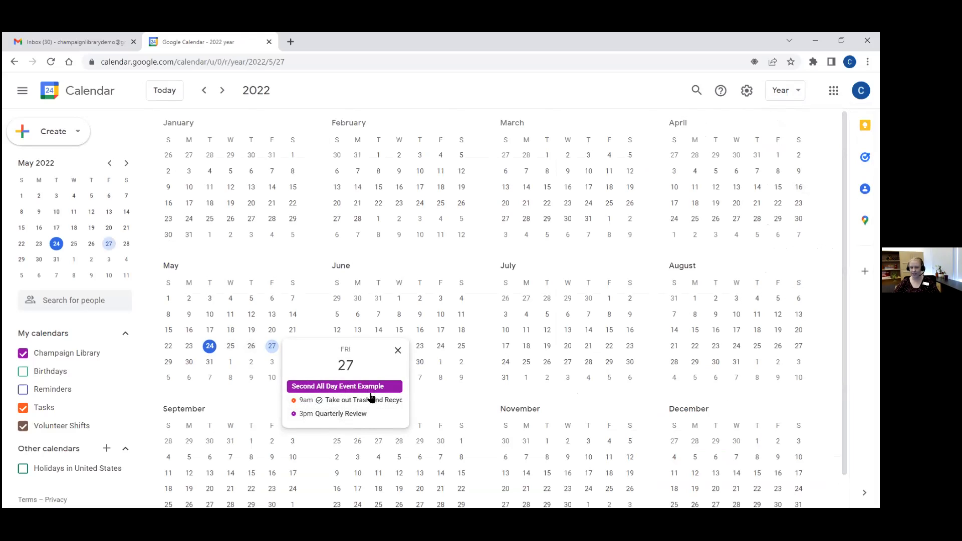
left_click(231, 347)
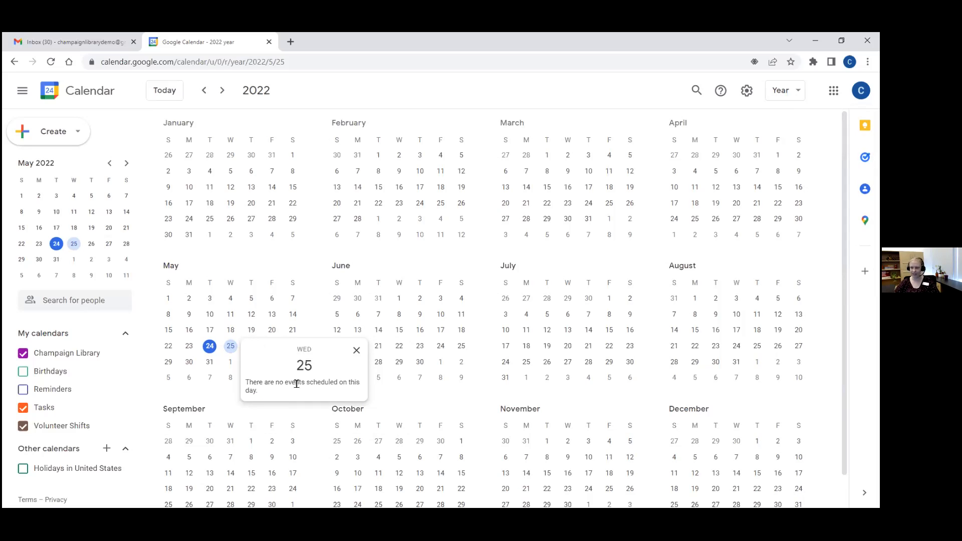
left_click(358, 350)
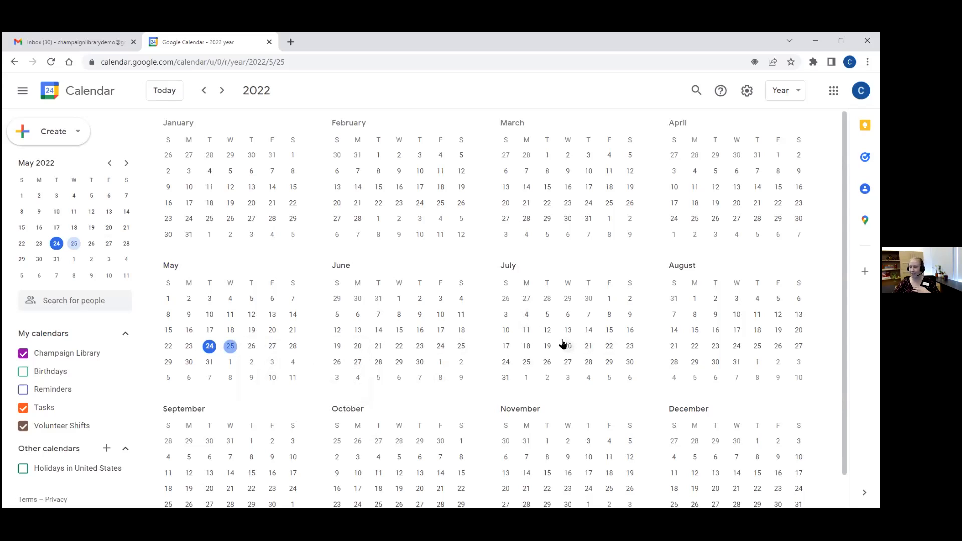
Step: Check several mid-July dates for events in the year view, close the pop-up, and look over the remaining months
left_click(546, 330)
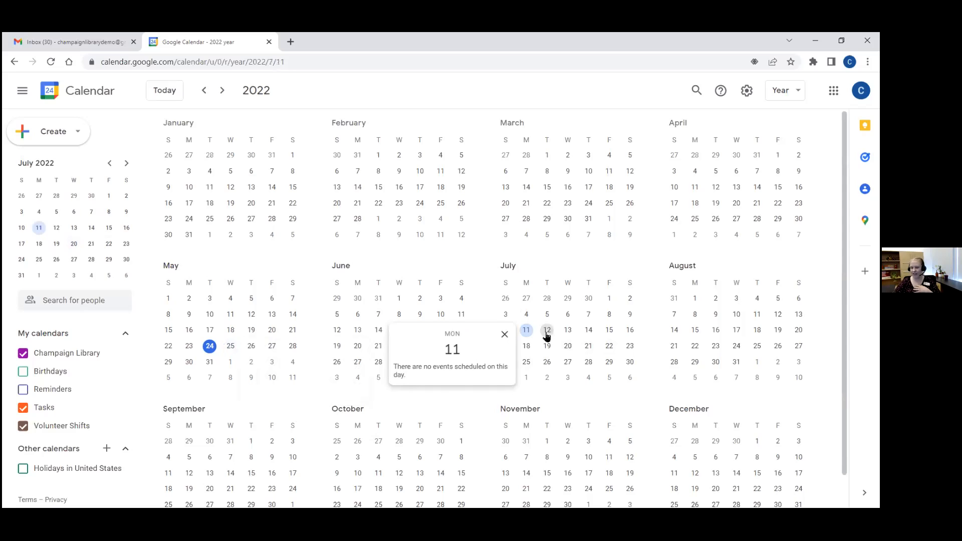
left_click(568, 330)
left_click(588, 330)
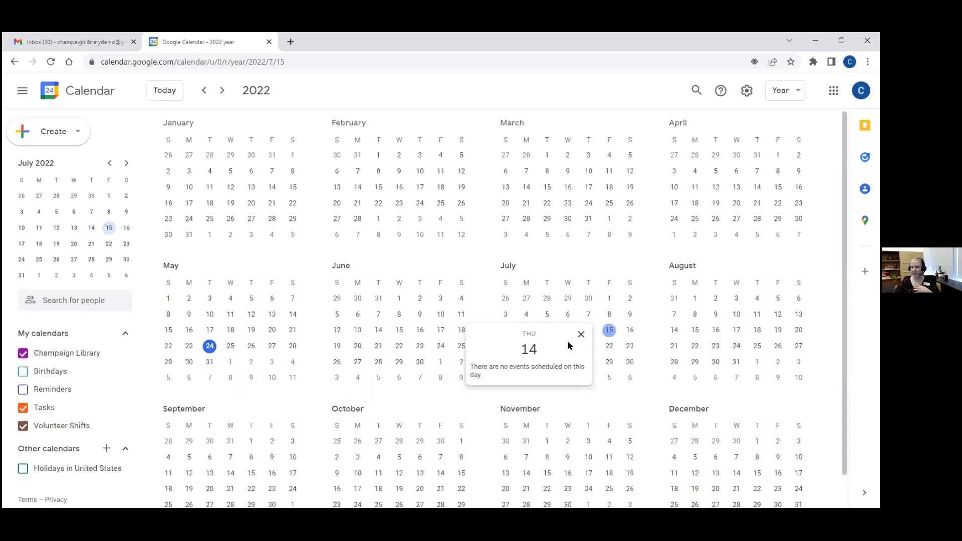
left_click(609, 330)
left_click(587, 335)
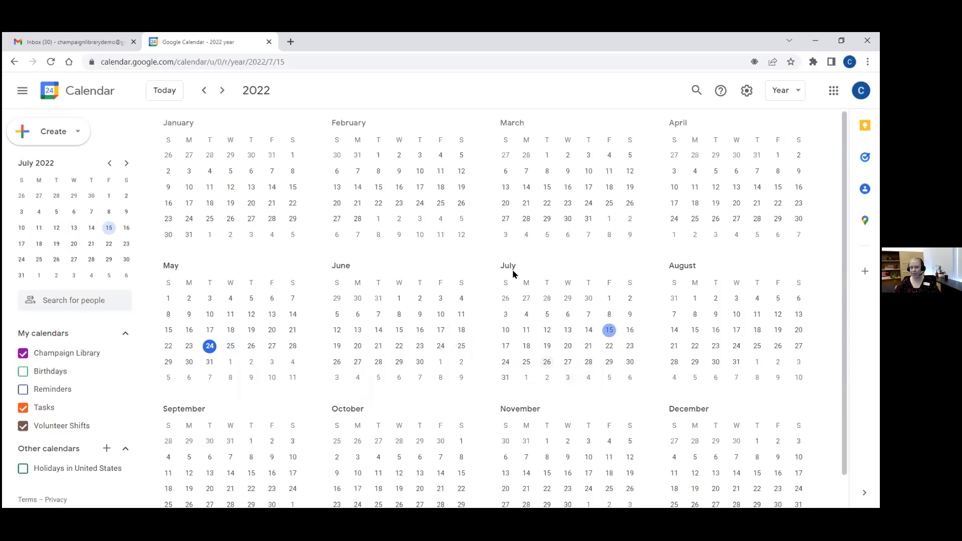
scroll(552, 364, "down", 2)
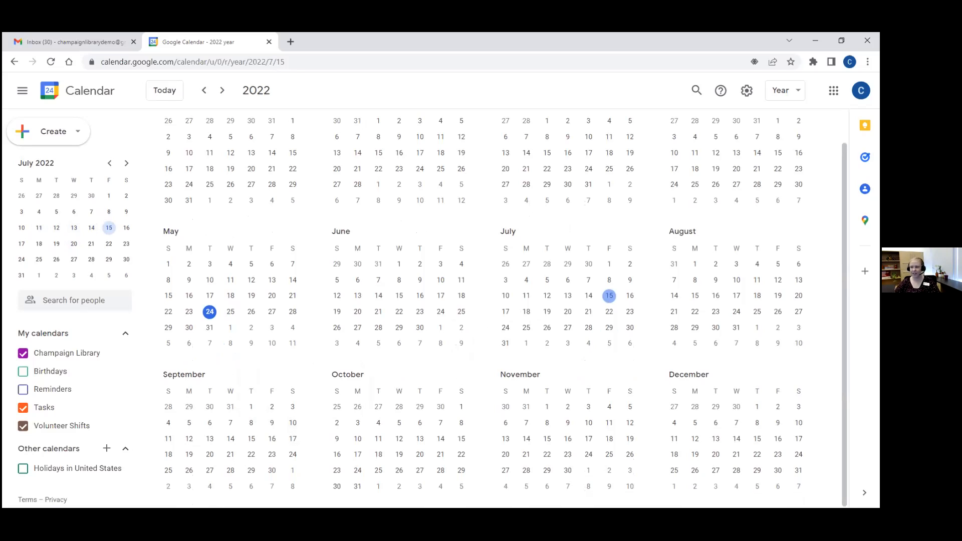
Step: Switch to the schedule view and look through the list of events starting July 15
left_click(786, 90)
left_click(802, 203)
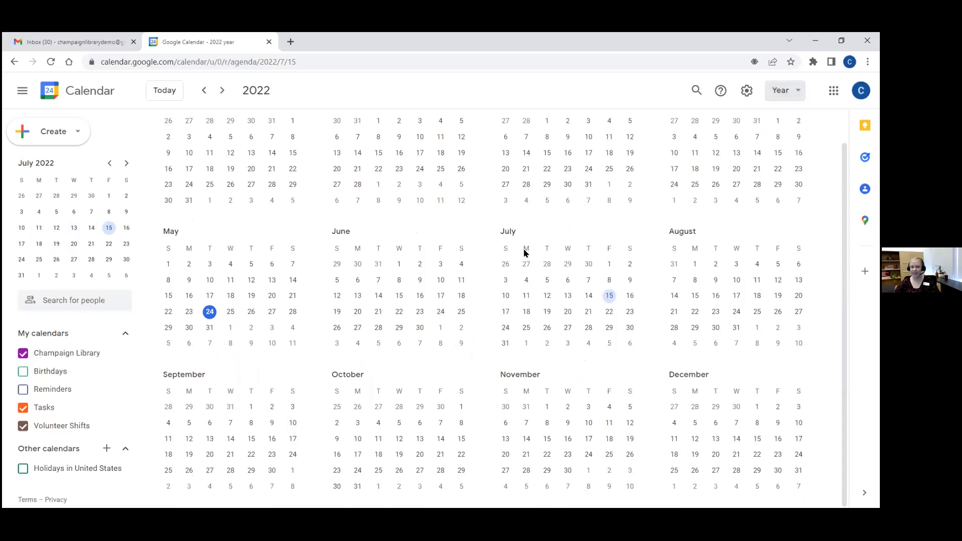
scroll(343, 209, "down", 2)
scroll(343, 210, "up", 2)
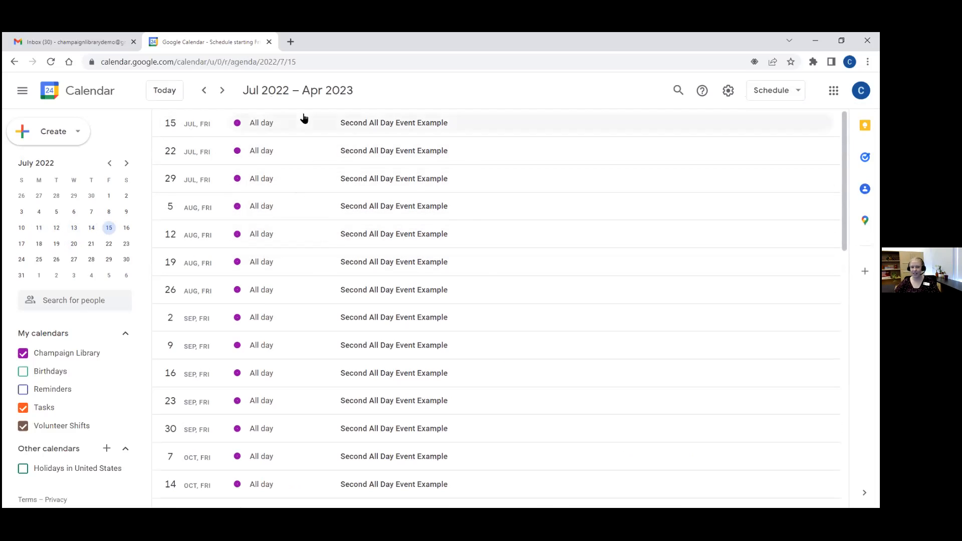
scroll(323, 371, "down", 8)
scroll(323, 371, "down", 7)
scroll(322, 371, "up", 13)
scroll(321, 361, "up", 2)
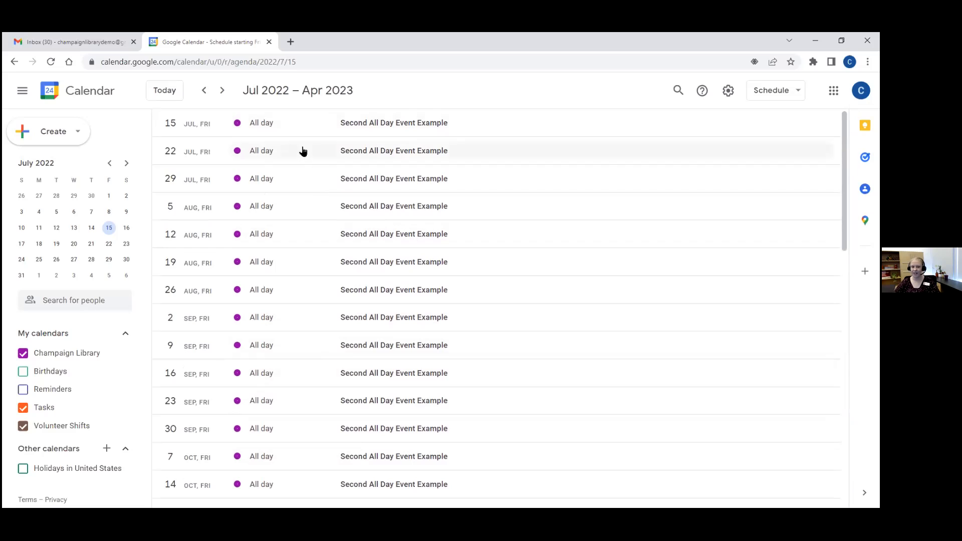
Step: Move the schedule's start back day by day to July 3
left_click(203, 91)
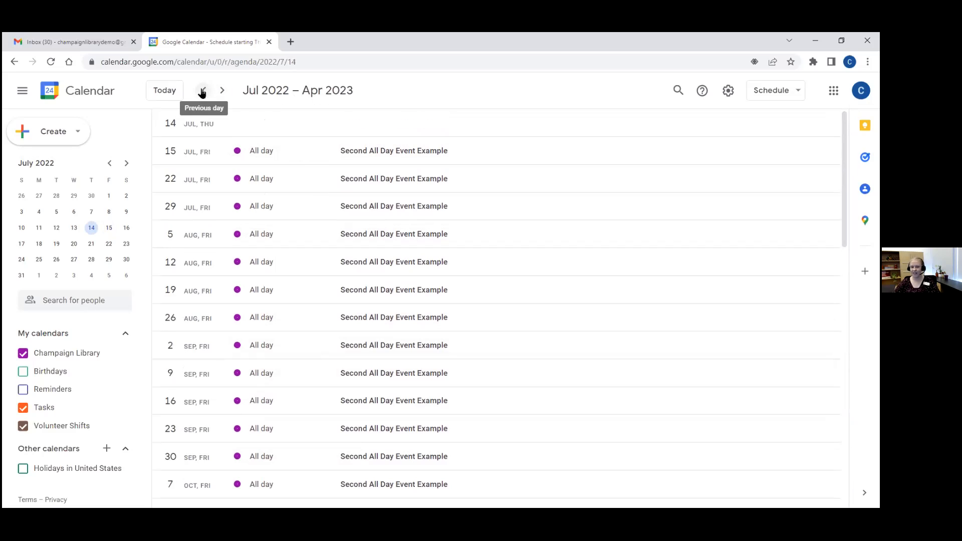
left_click(202, 91)
left_click(203, 91)
left_click(203, 91)
left_click(203, 91)
left_click(202, 92)
left_click(203, 91)
left_click(202, 91)
left_click(203, 91)
left_click(202, 91)
left_click(203, 91)
left_click(202, 91)
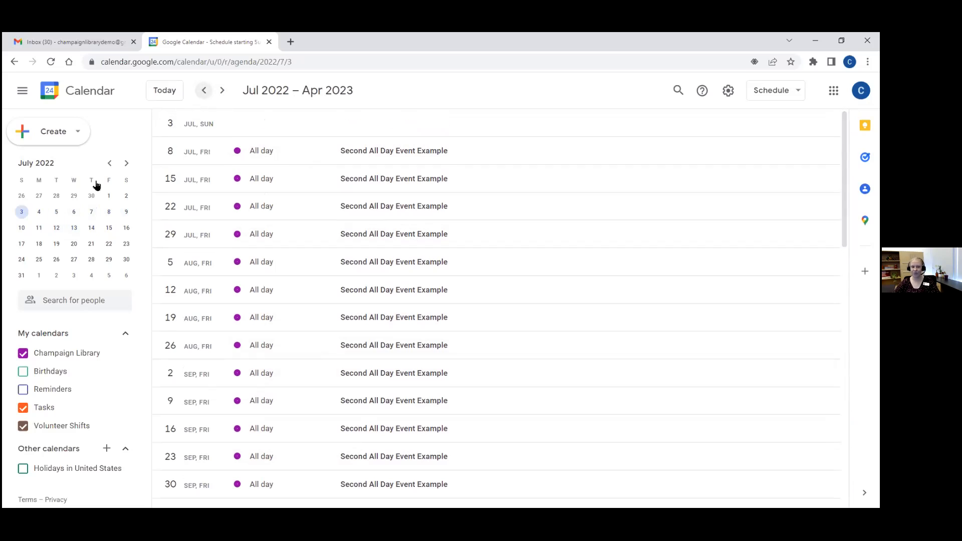
Step: Go back to May 2022 in the mini calendar and start the schedule from May 24
left_click(109, 163)
left_click(110, 163)
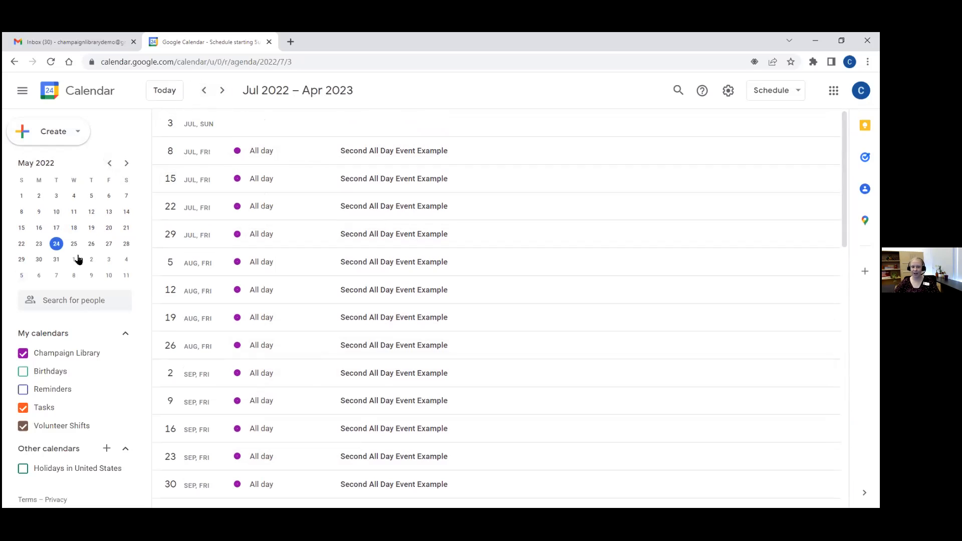
left_click(56, 244)
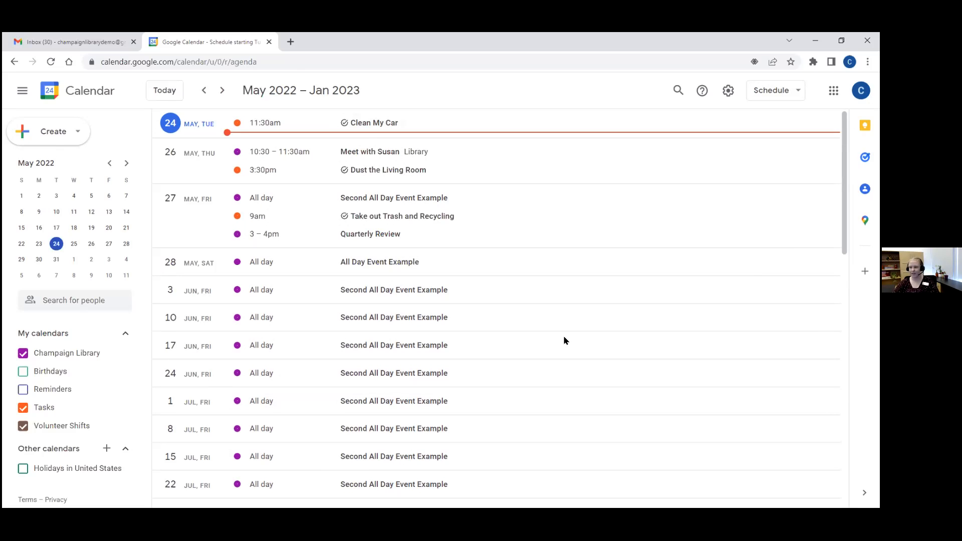
Step: Switch to the 4 days view, page forward three periods, and page back to the one starting May 24
left_click(771, 91)
left_click(782, 222)
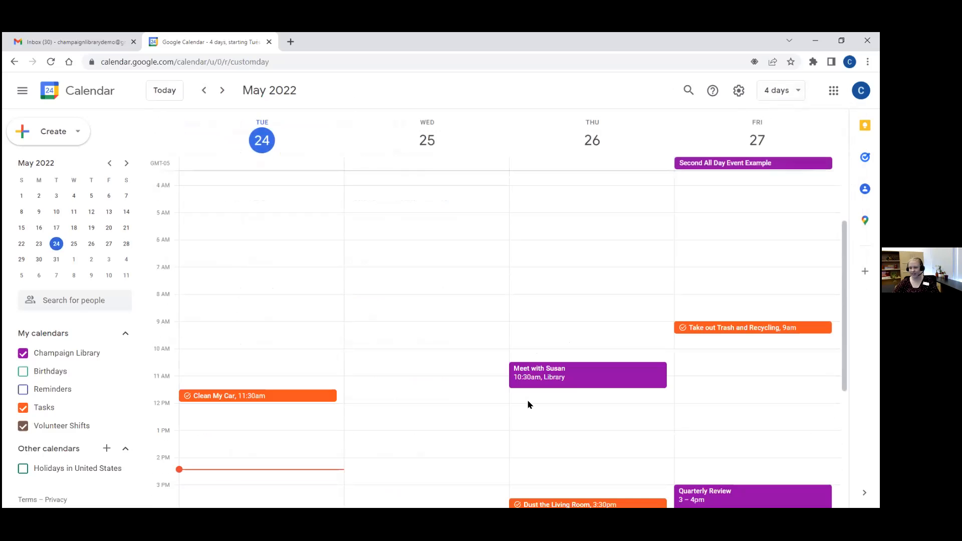
left_click(222, 92)
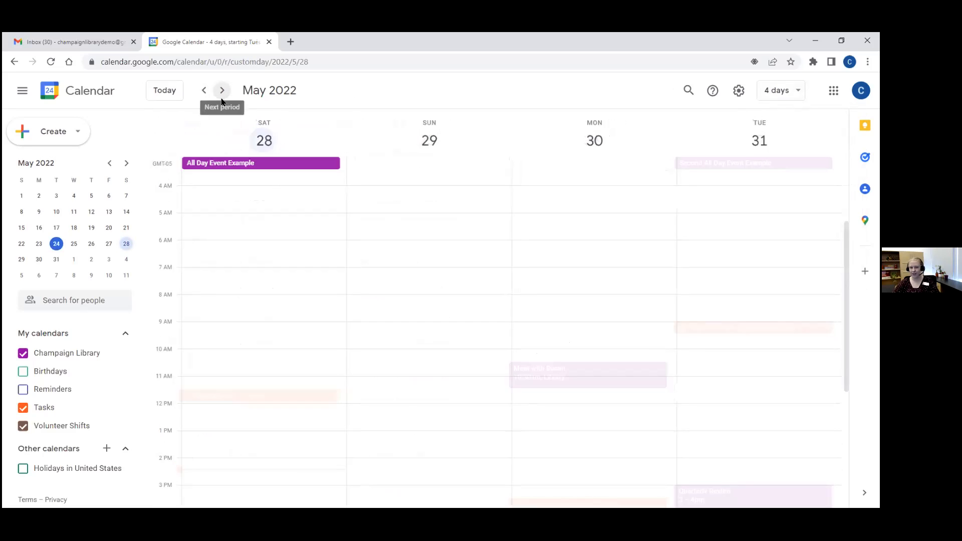
left_click(222, 91)
left_click(223, 92)
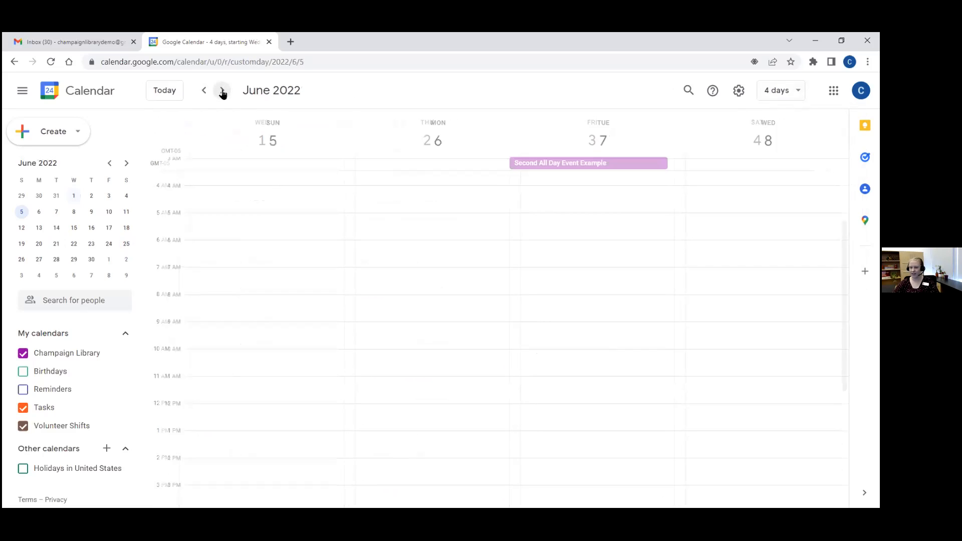
left_click(209, 92)
left_click(206, 91)
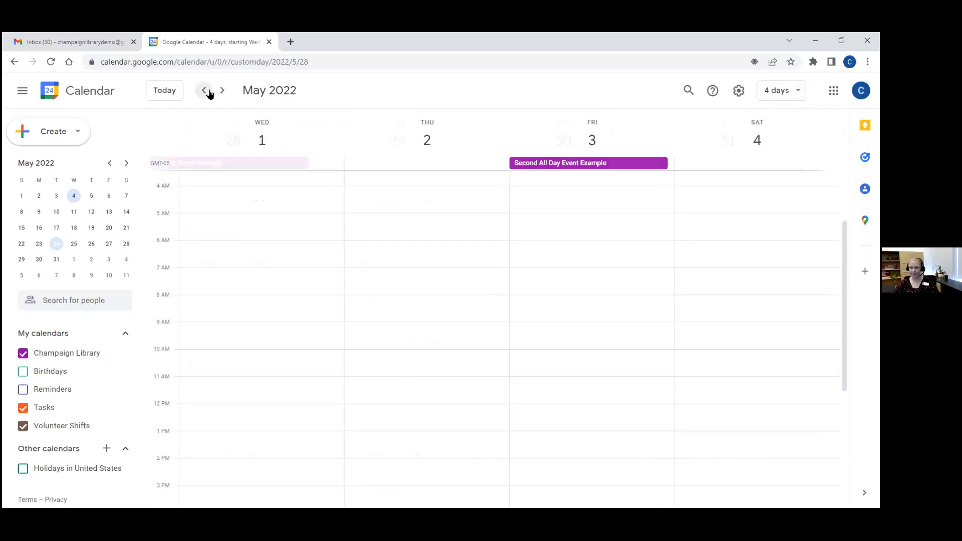
left_click(206, 91)
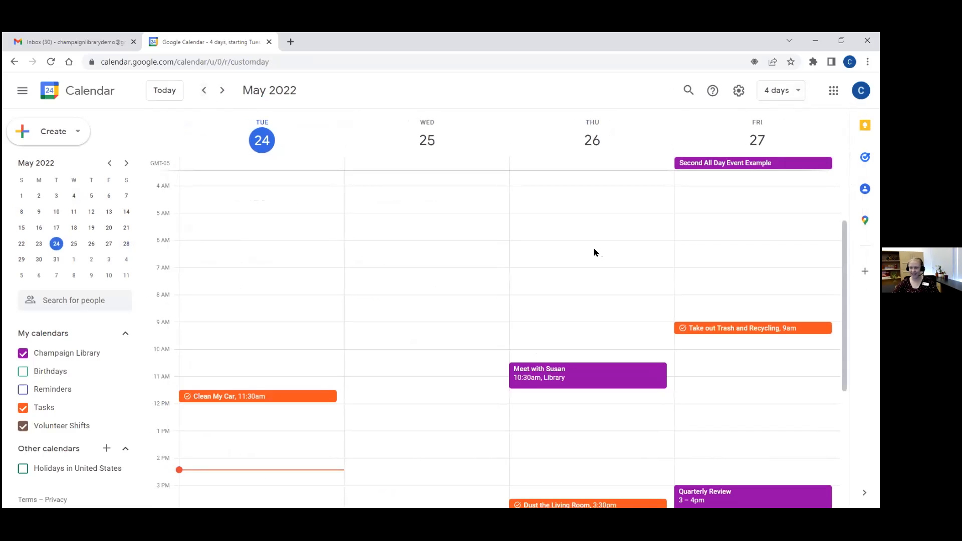
Step: Open the calendar settings and go to the settings for the Champaign Library calendar
scroll(586, 249, "down", 3)
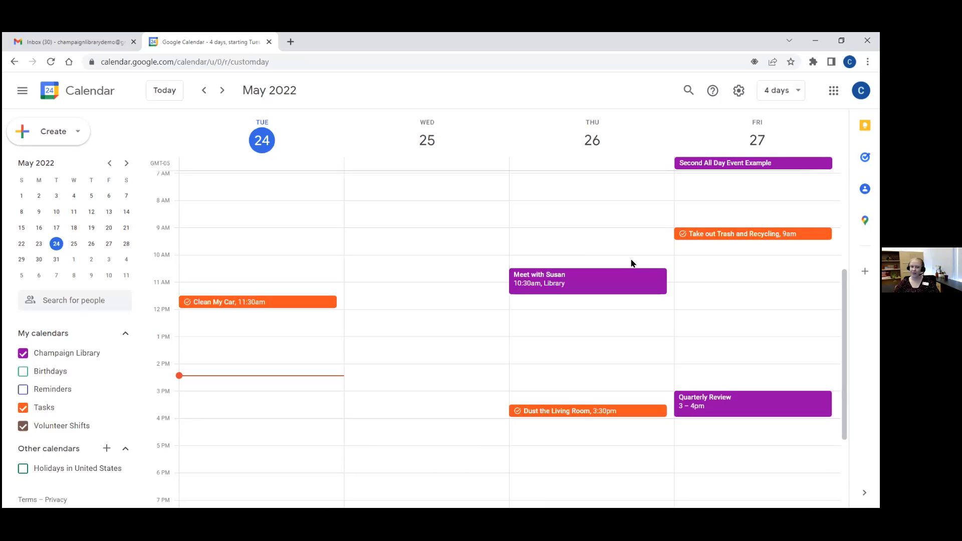
left_click(740, 92)
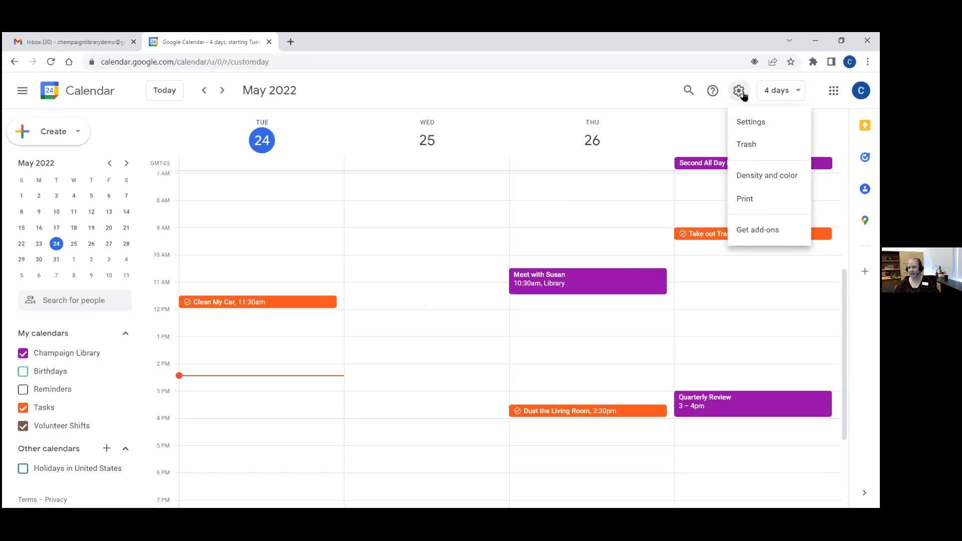
left_click(757, 128)
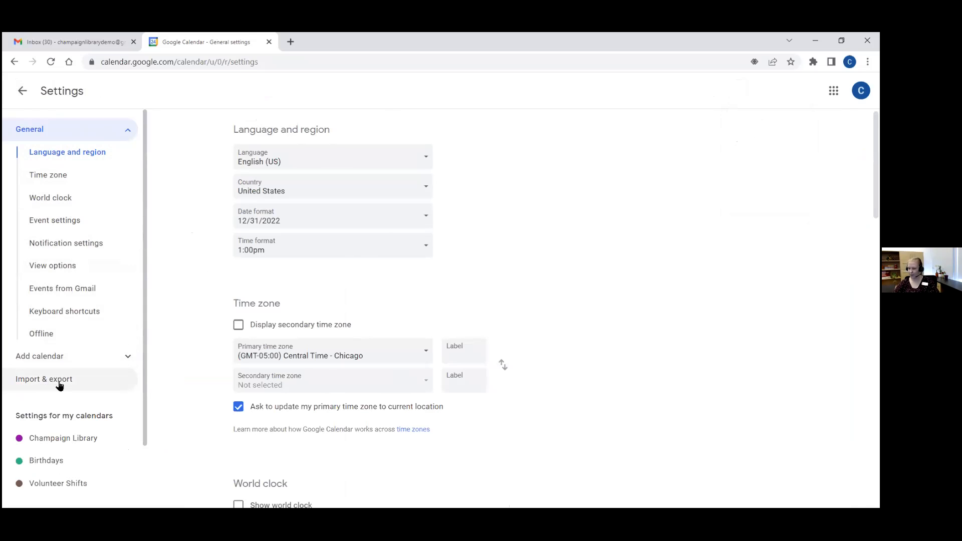
scroll(136, 326, "down", 1)
scroll(133, 333, "down", 1)
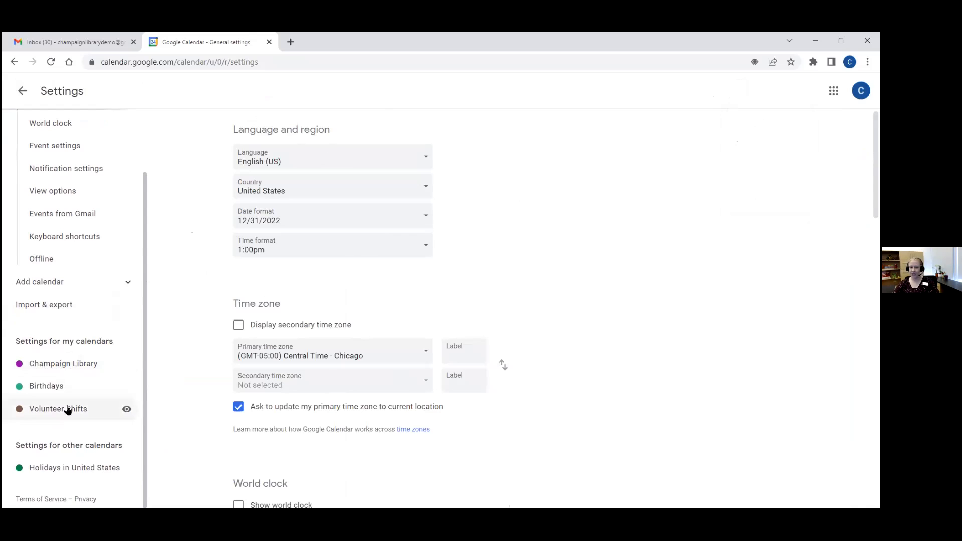
left_click(60, 371)
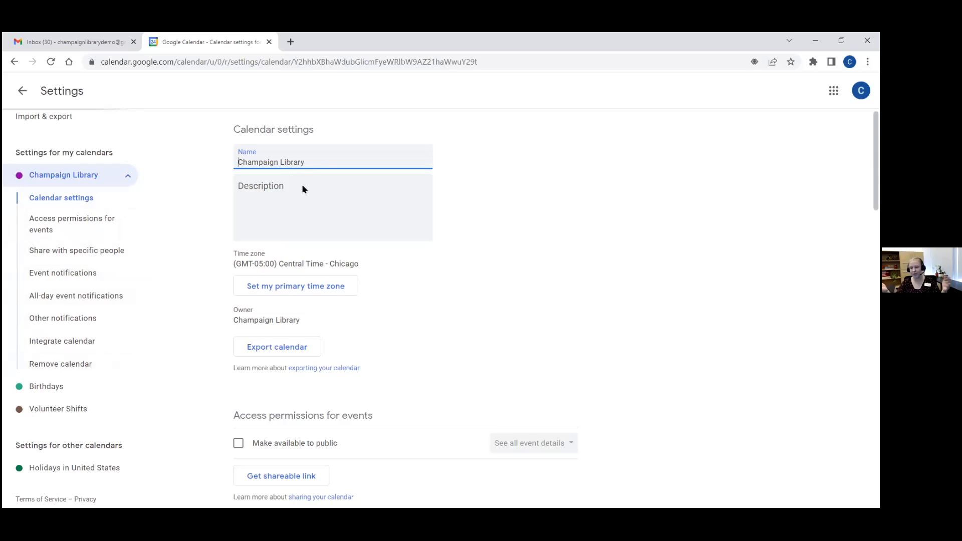
Step: Review the Champaign Library calendar's name and description, access permissions, sharing with specific people, and event notification settings
left_click(316, 196)
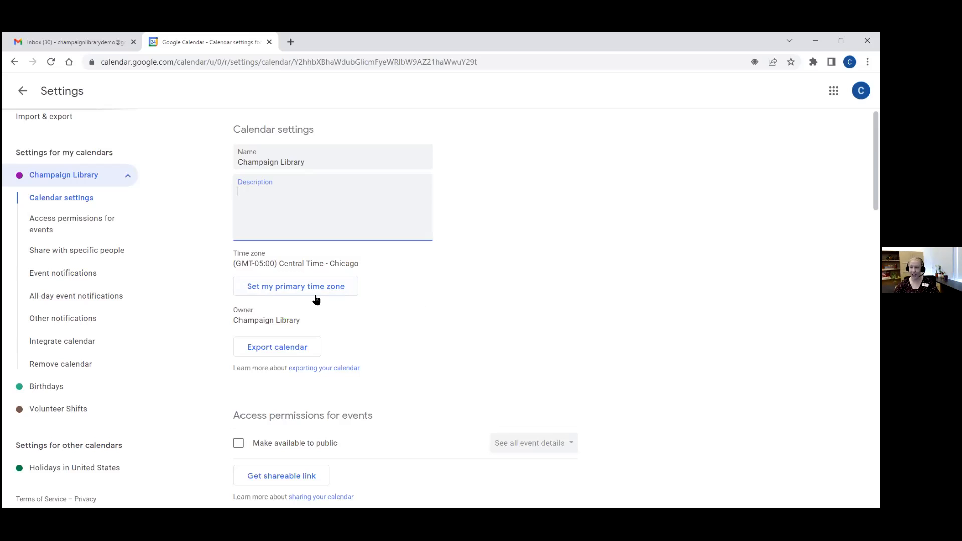
scroll(476, 284, "down", 2)
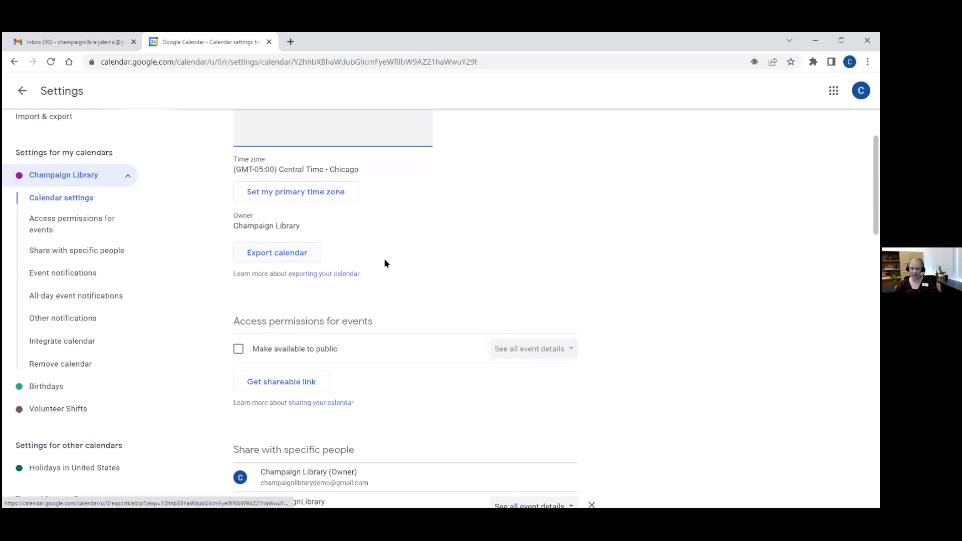
scroll(401, 267, "down", 2)
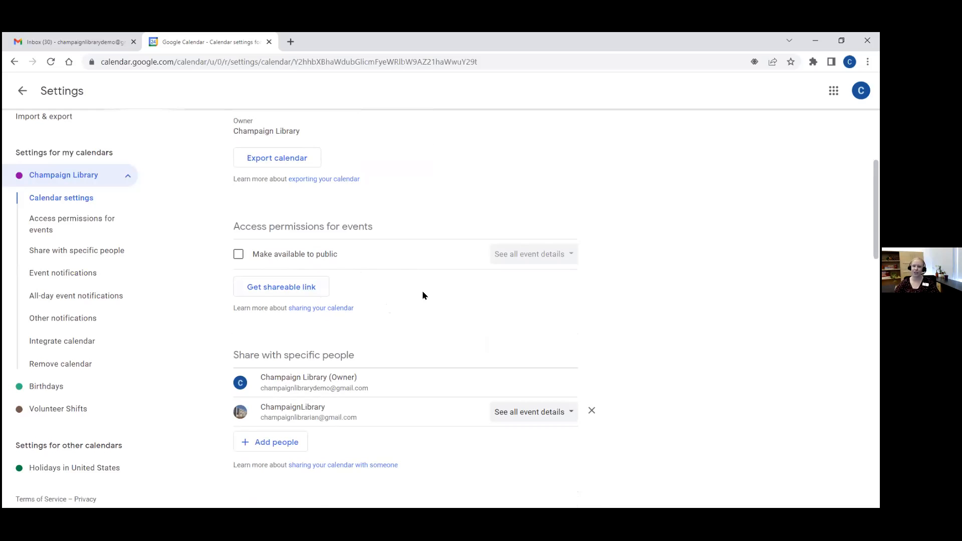
scroll(421, 292, "down", 2)
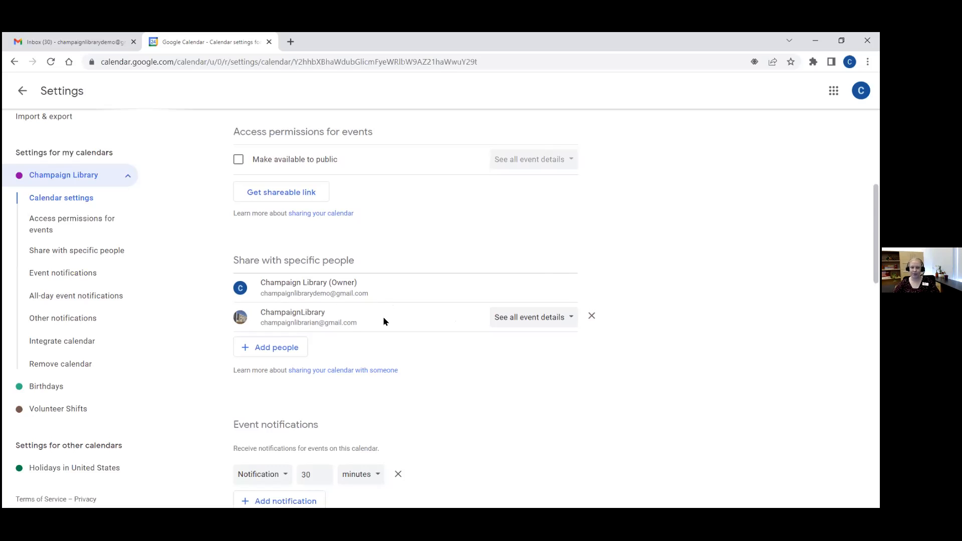
scroll(311, 281, "down", 2)
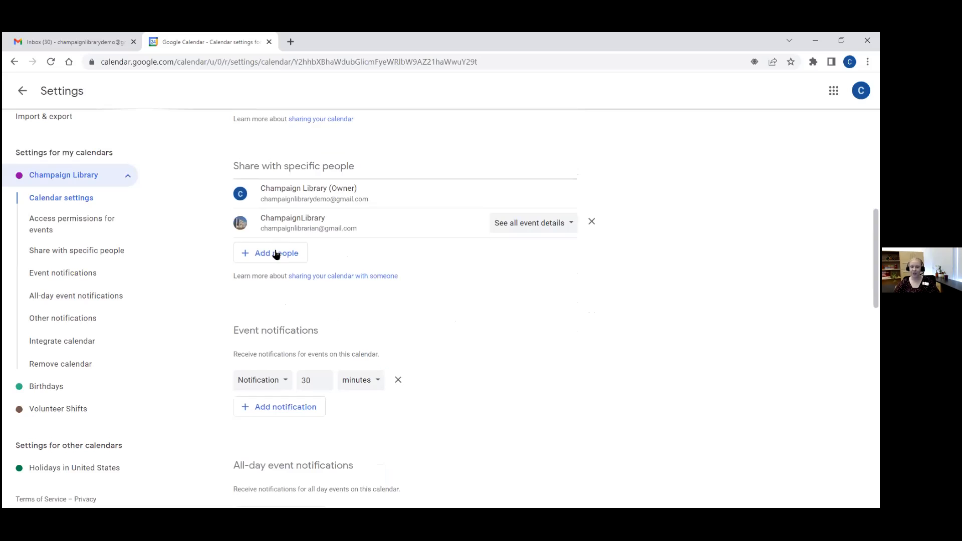
scroll(576, 291, "down", 2)
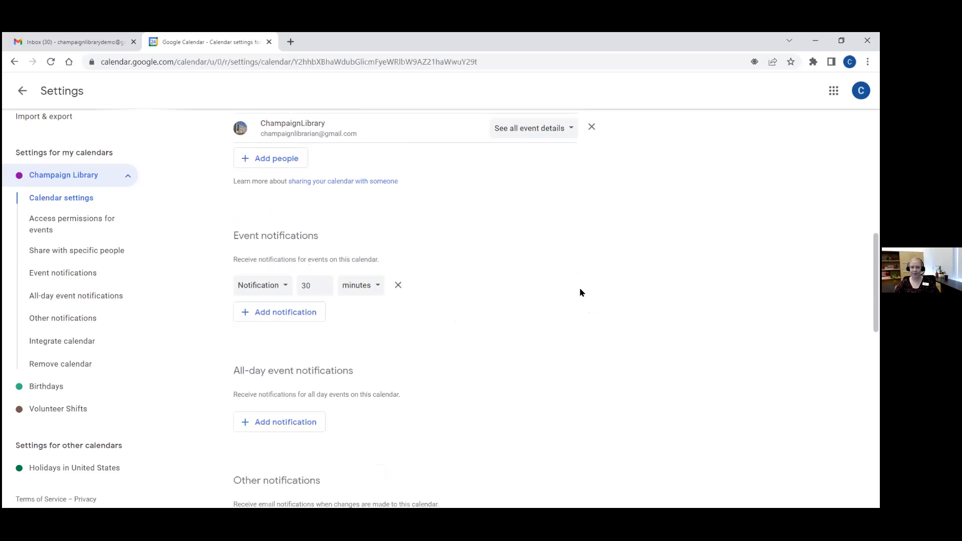
scroll(579, 292, "down", 2)
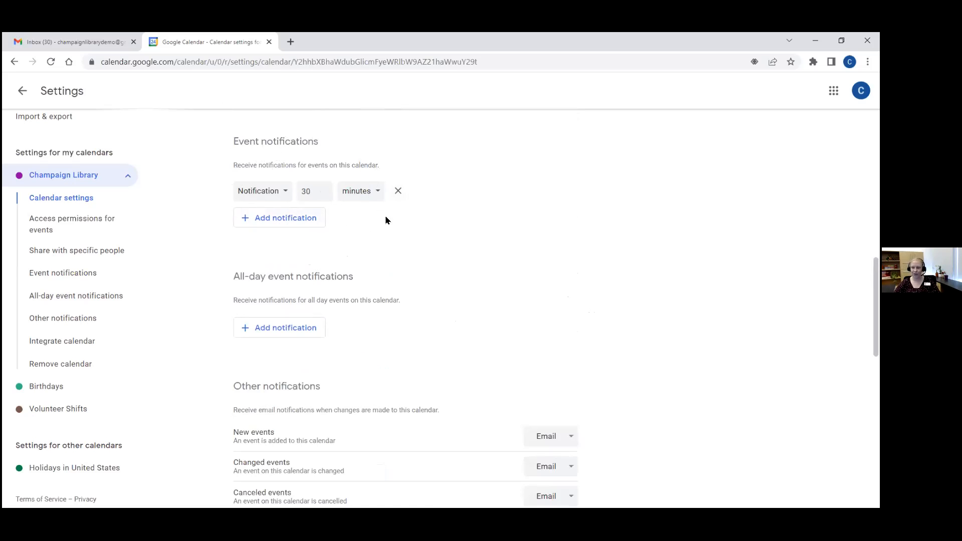
Step: Look through the calendar's other notifications, integration and removal settings, and return to the 4 days view
scroll(531, 273, "down", 4)
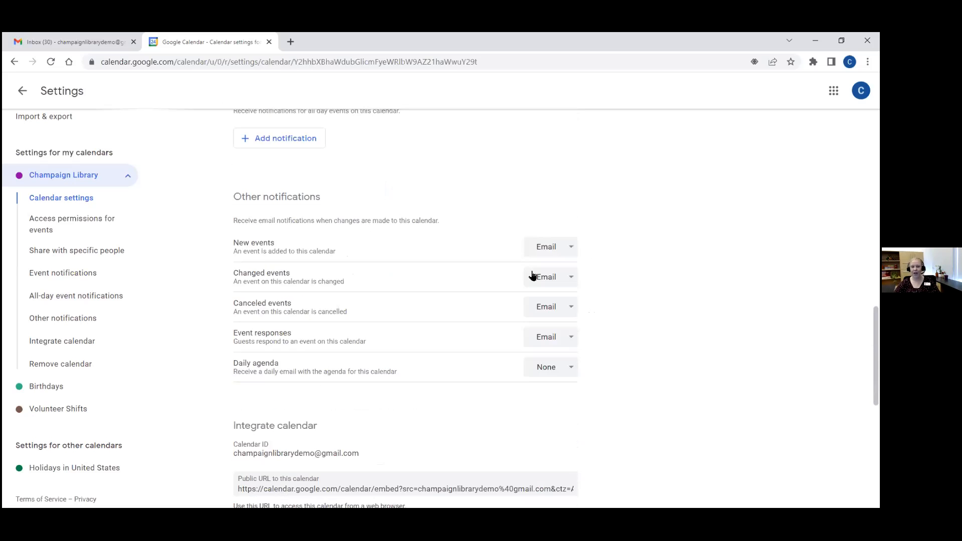
scroll(504, 271, "up", 2)
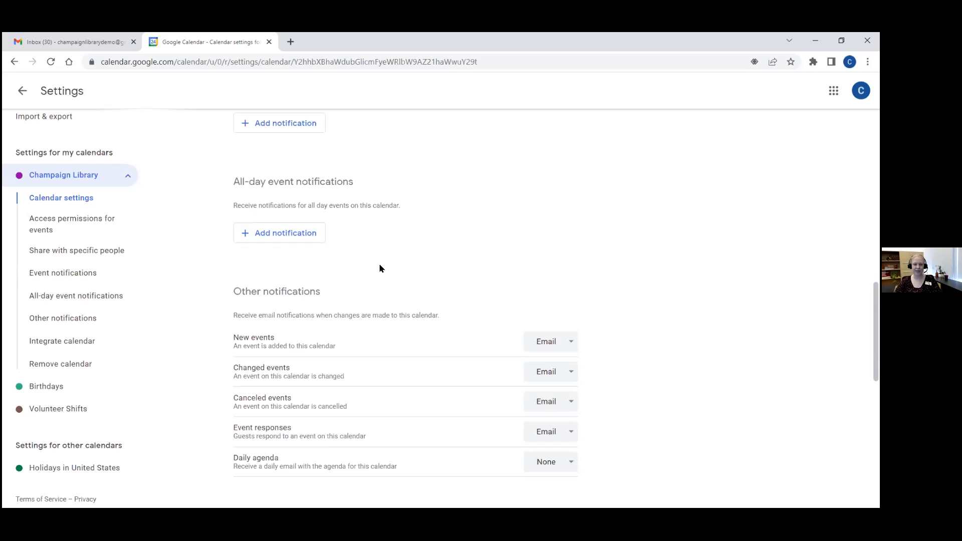
scroll(380, 269, "down", 2)
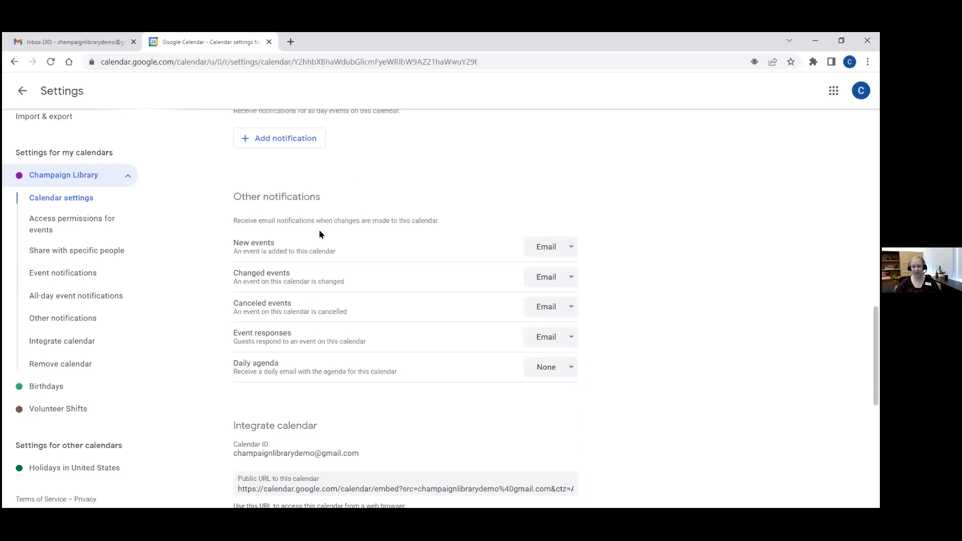
scroll(389, 285, "down", 3)
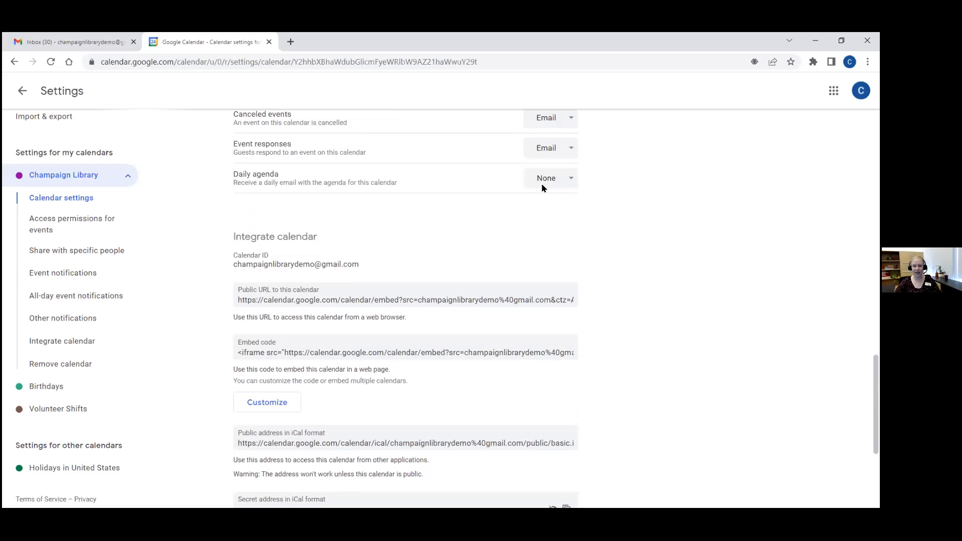
scroll(422, 211, "up", 2)
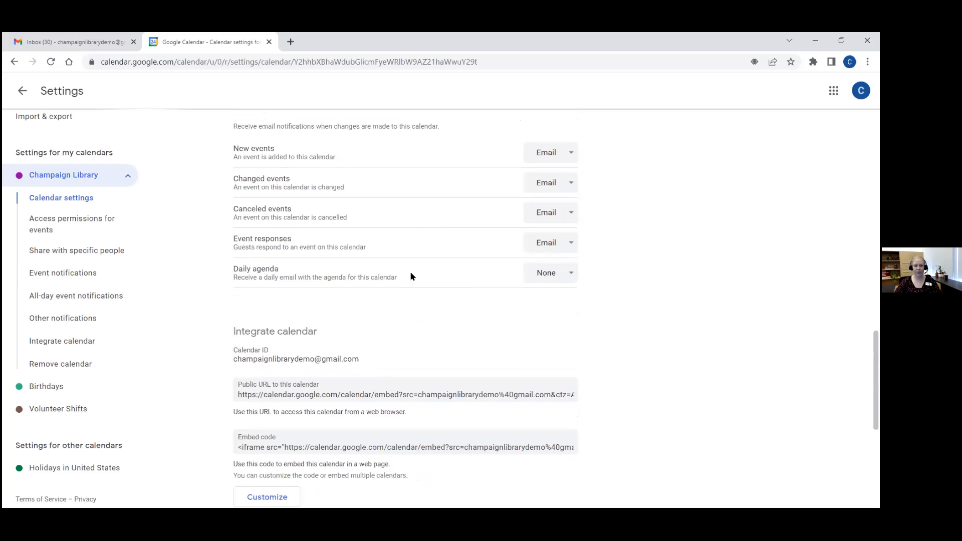
scroll(427, 285, "down", 5)
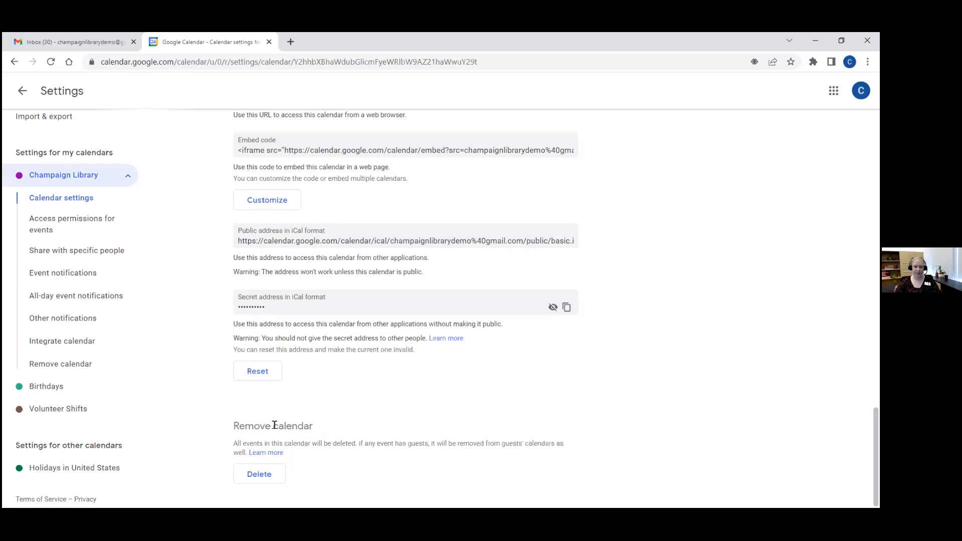
scroll(275, 426, "up", 8)
scroll(275, 425, "up", 10)
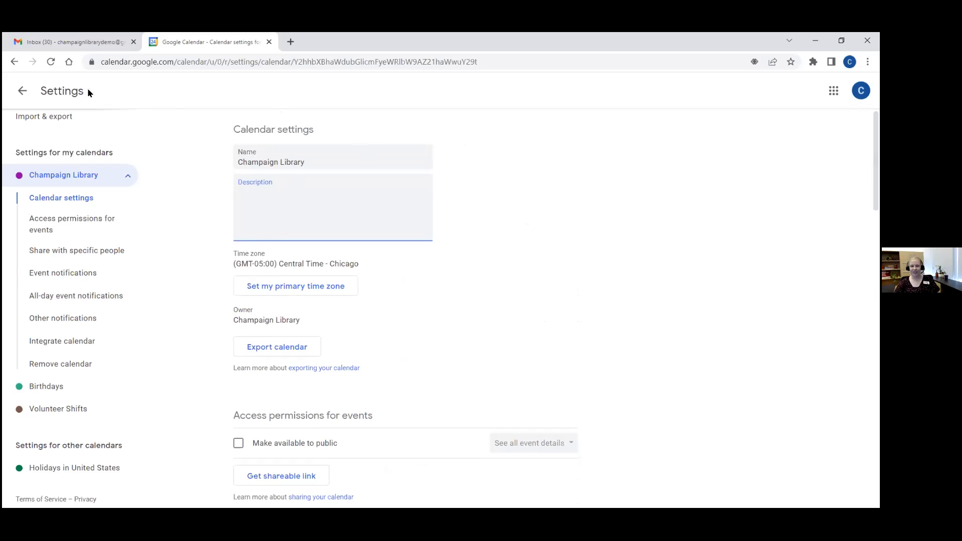
left_click(22, 91)
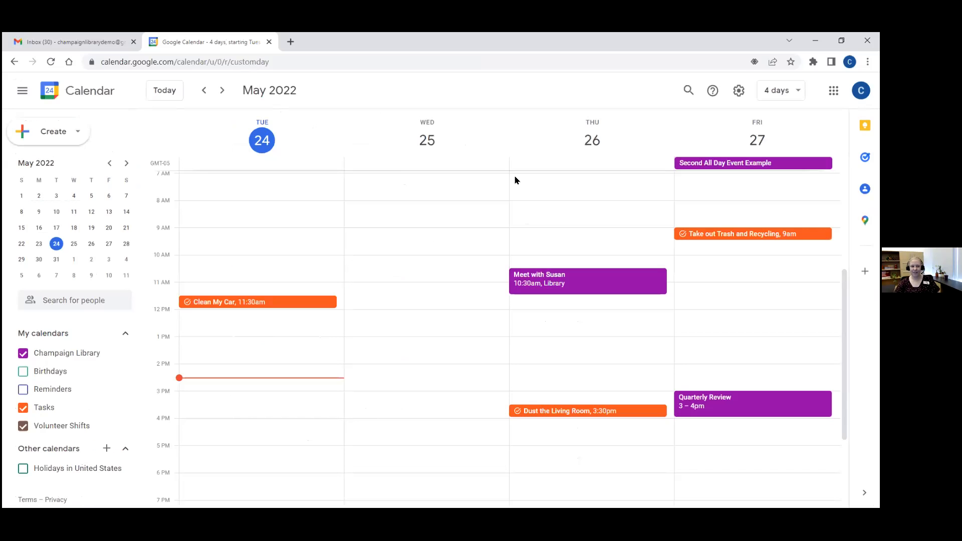
Step: Search the calendar help for "share" and replace the search term with "meeting"
left_click(713, 94)
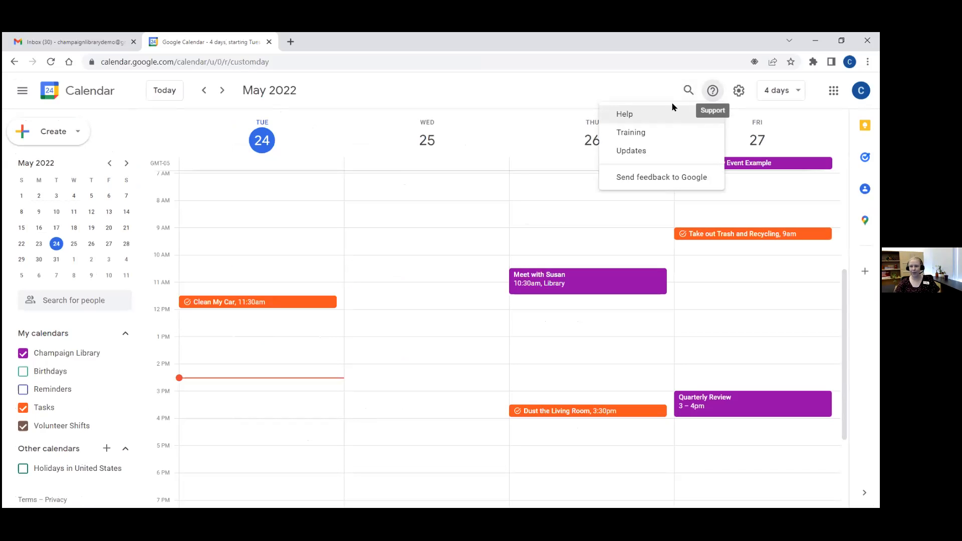
left_click(642, 117)
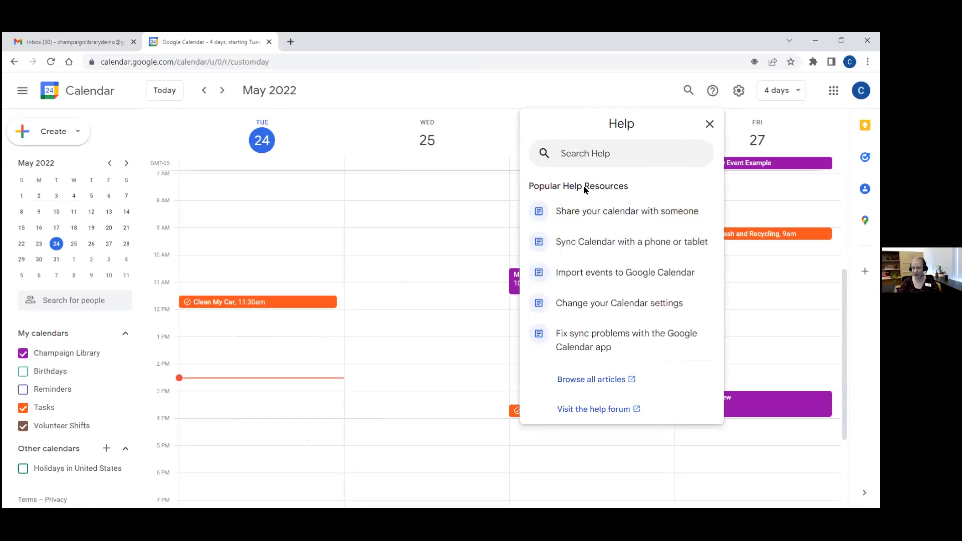
type("share")
key("BackSpace")
key("BackSpace")
key("BackSpace")
key("BackSpace")
key("BackSpace")
type("meeting")
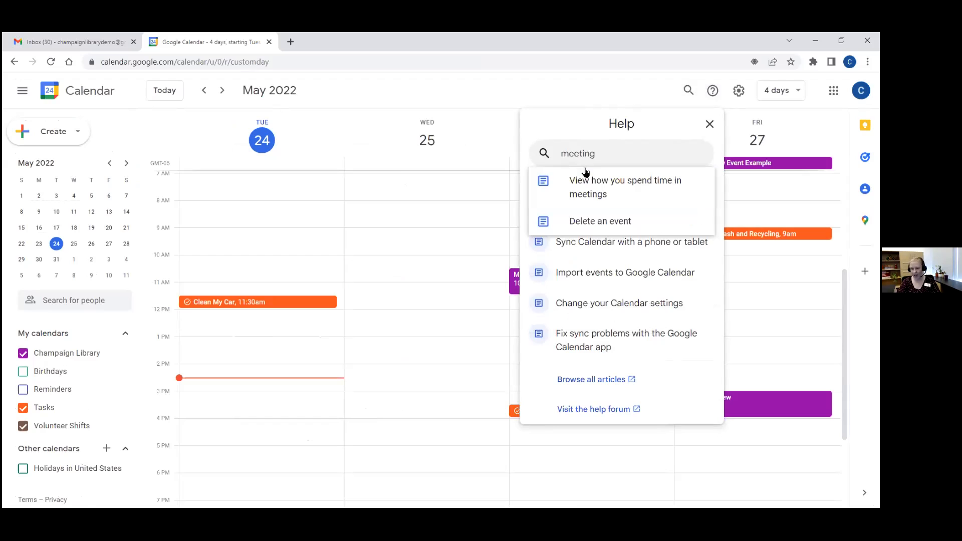
Step: Clear the help search term and close the help window
key("BackSpace")
key("BackSpace")
key("BackSpace")
key("BackSpace")
key("BackSpace")
key("BackSpace")
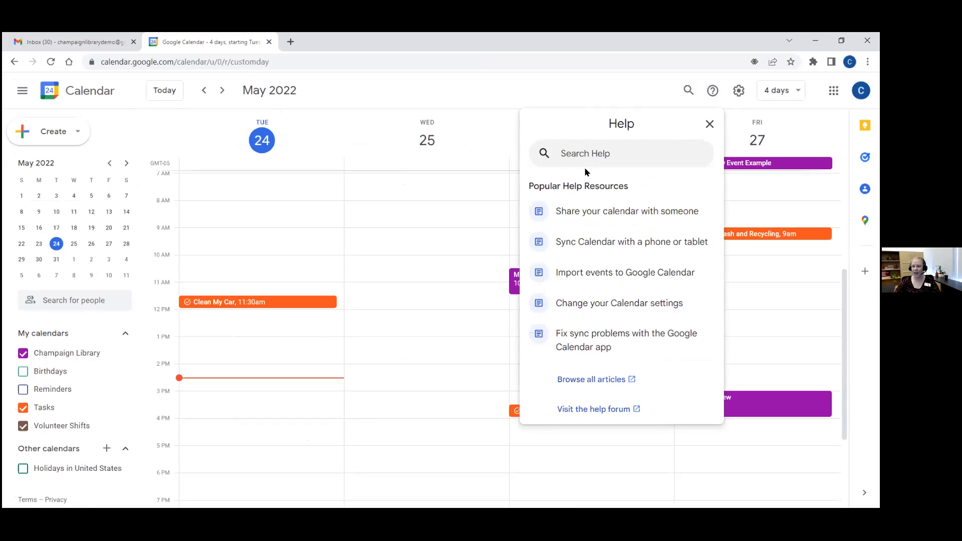
left_click(710, 124)
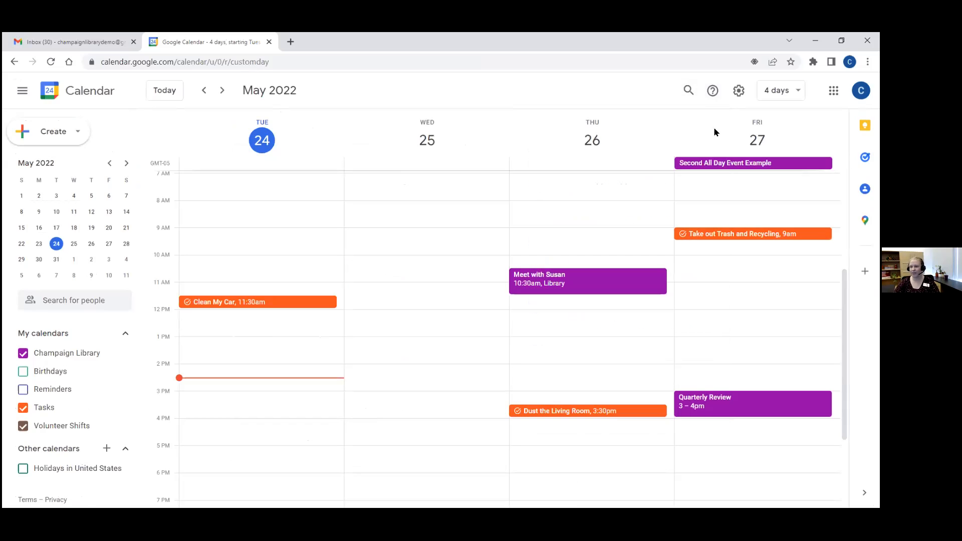
Step: Open the Google Calendar training page, look through its guides, cheat sheets and productivity resources, and close it
left_click(713, 93)
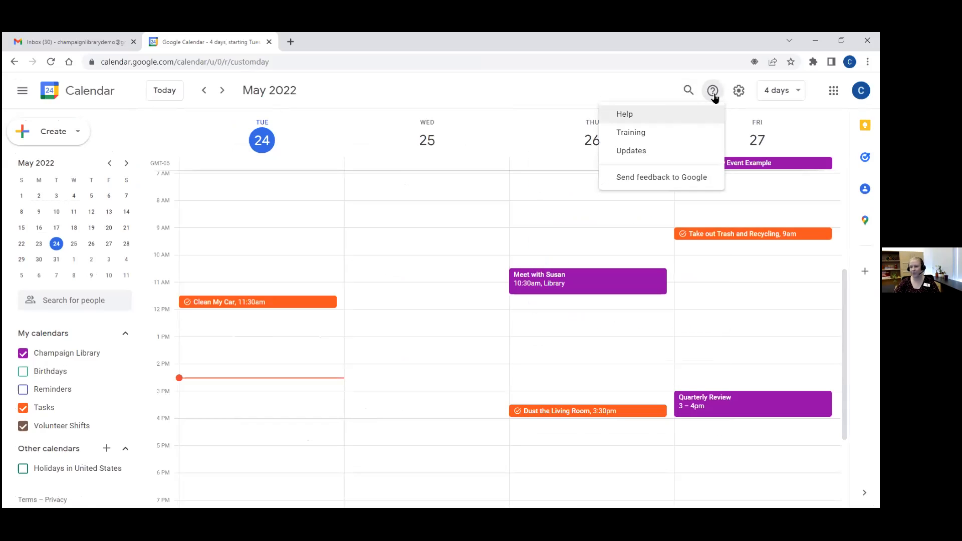
left_click(642, 142)
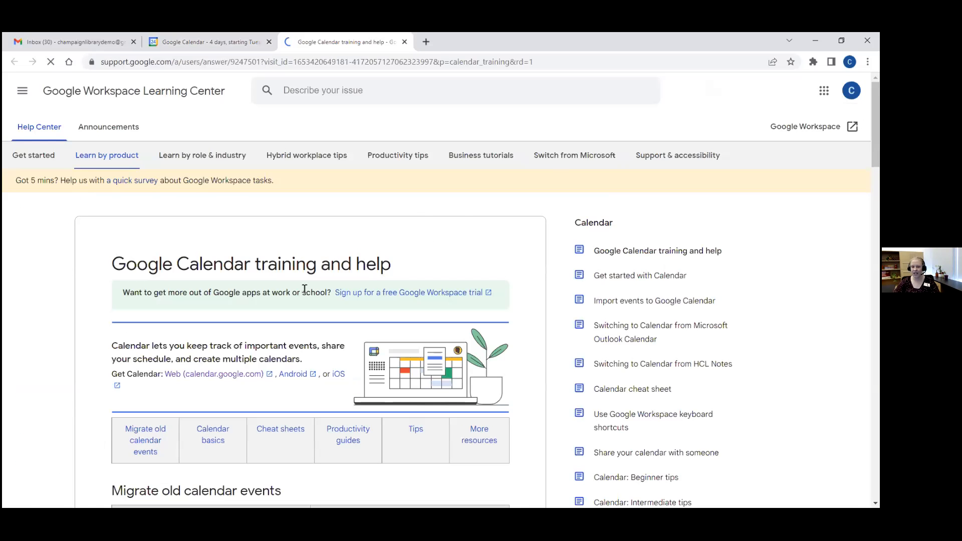
scroll(351, 333, "down", 2)
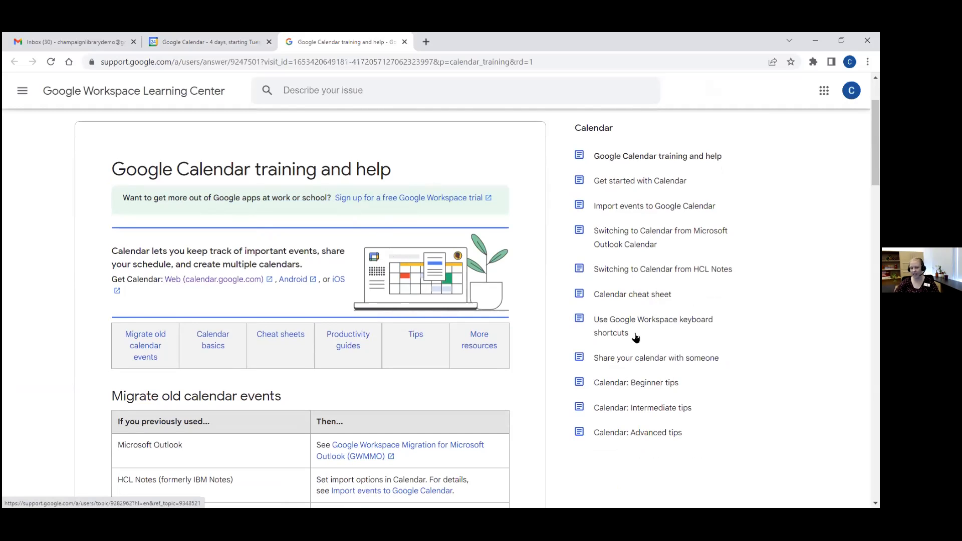
scroll(173, 315, "up", 2)
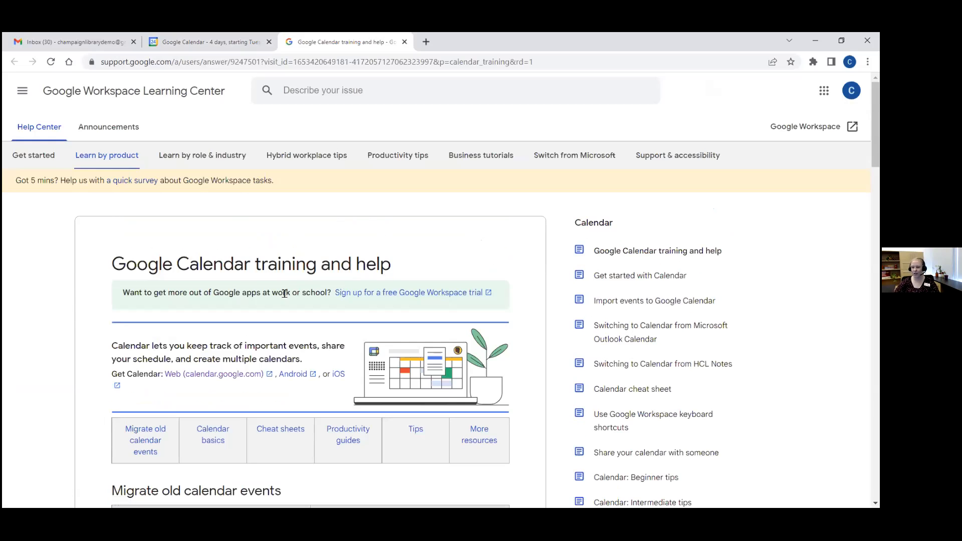
scroll(394, 336, "down", 5)
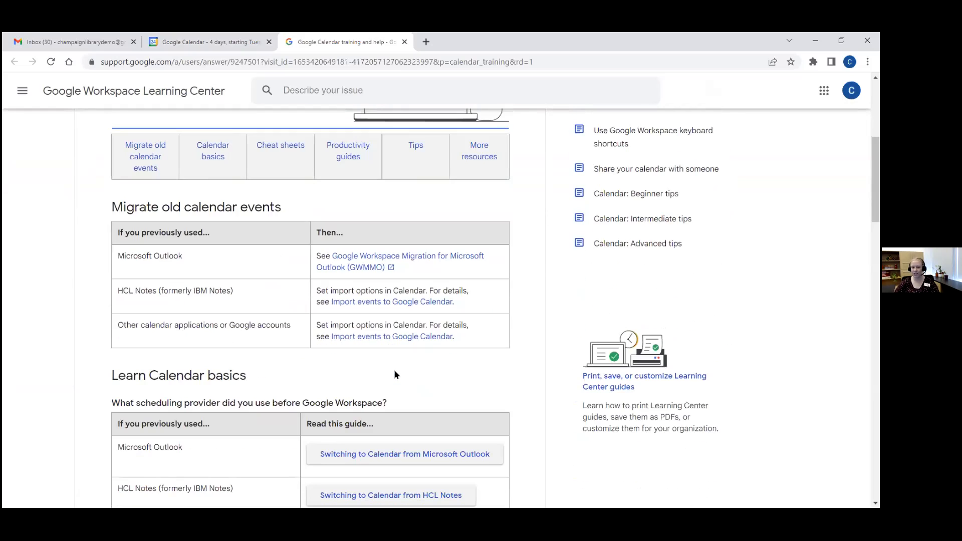
scroll(395, 375, "down", 8)
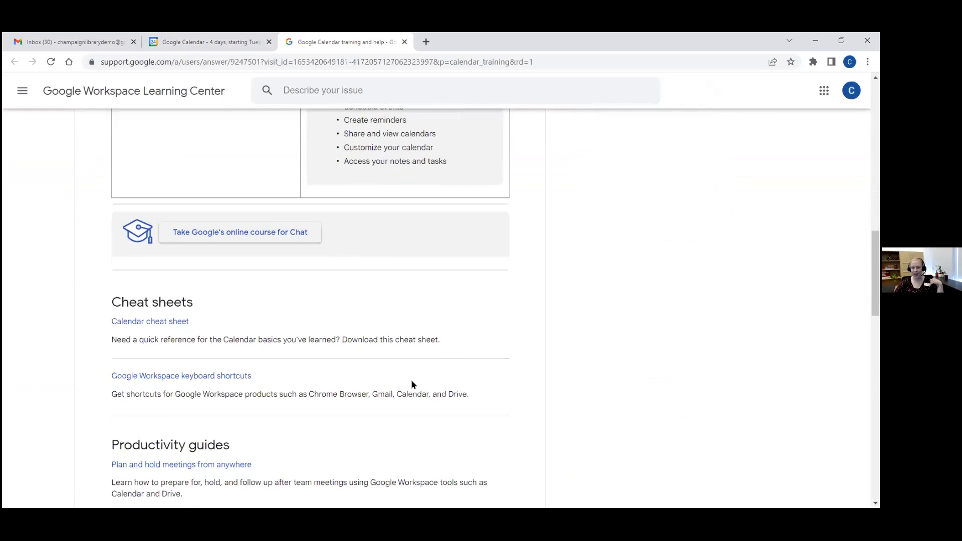
scroll(412, 384, "down", 5)
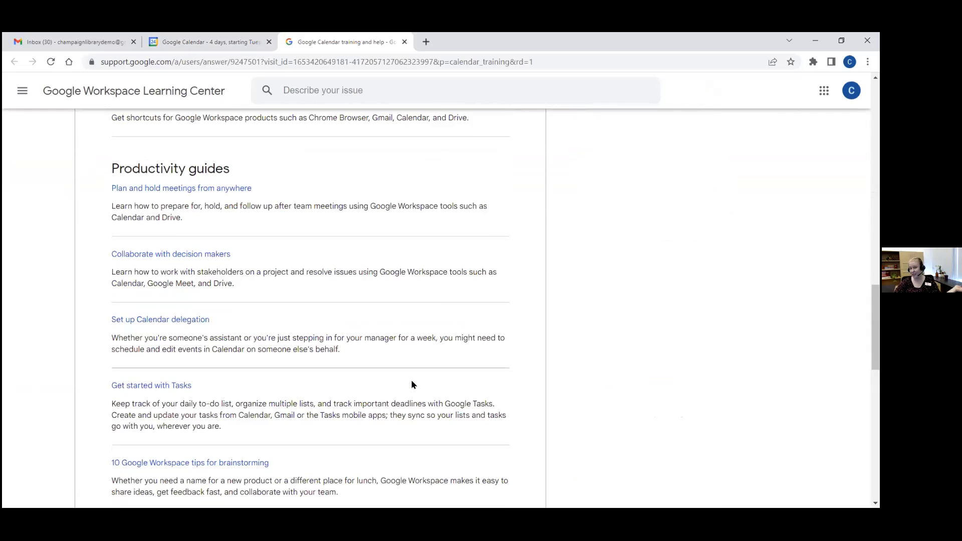
scroll(412, 384, "up", 18)
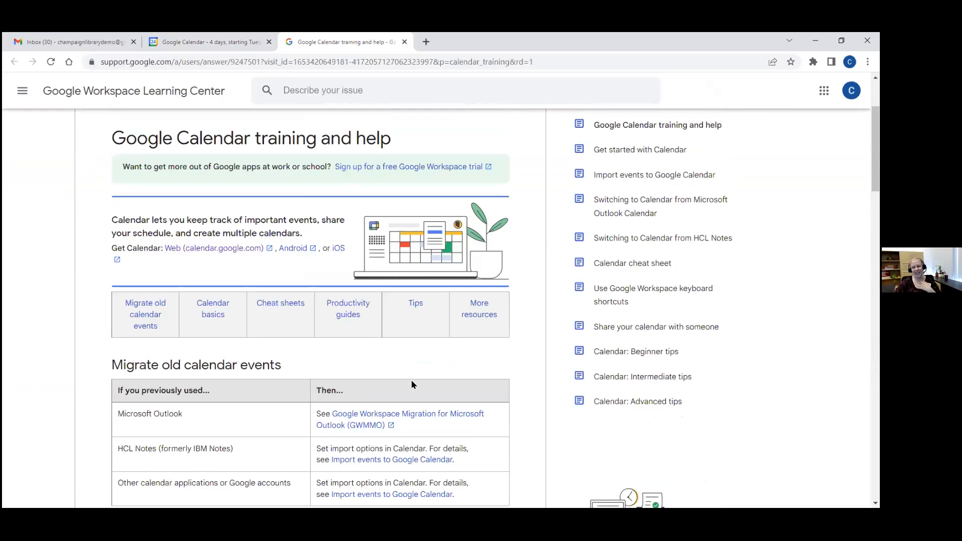
scroll(412, 385, "up", 3)
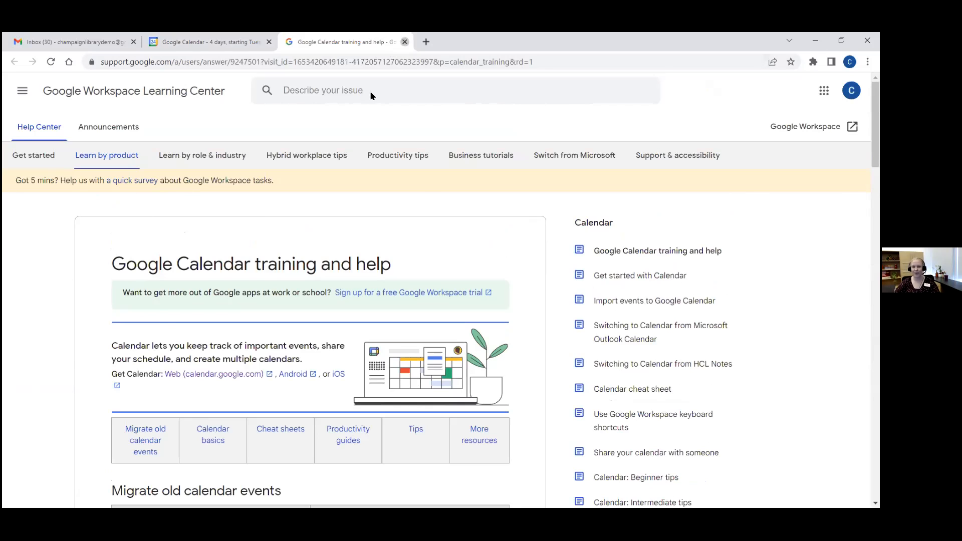
left_click(405, 42)
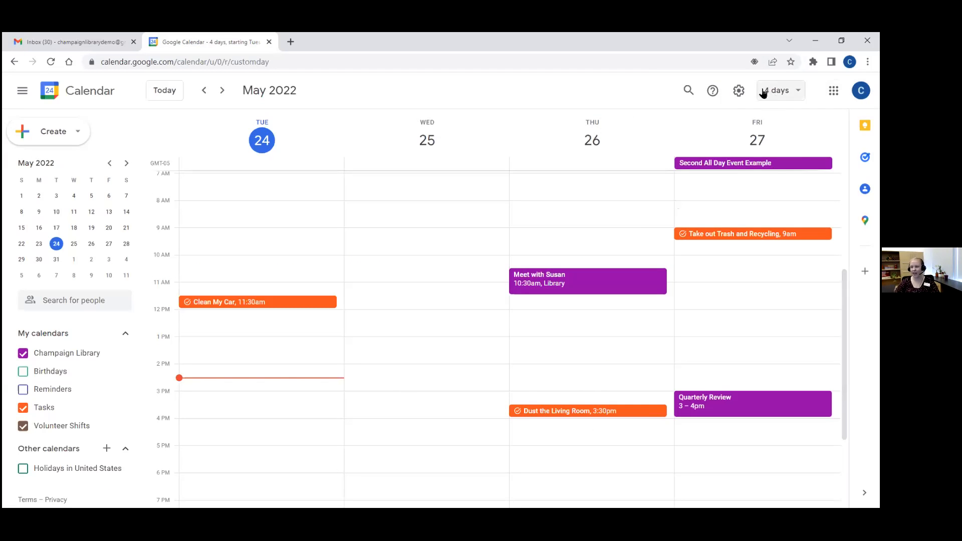
left_click(741, 92)
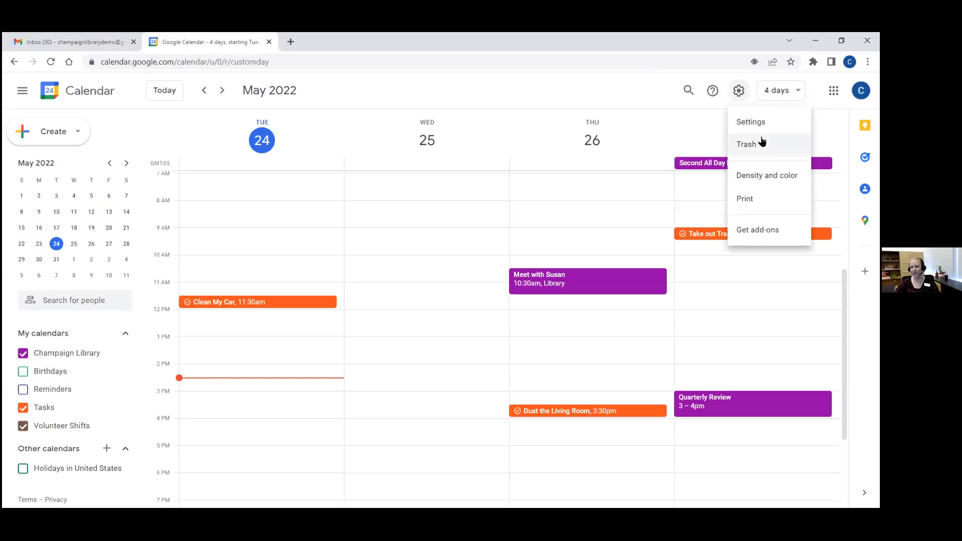
left_click(712, 91)
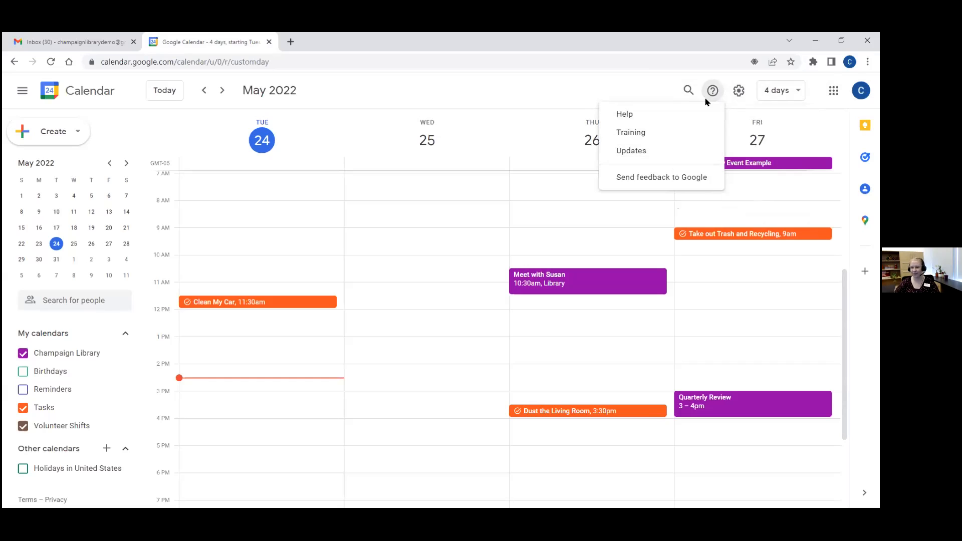
left_click(667, 98)
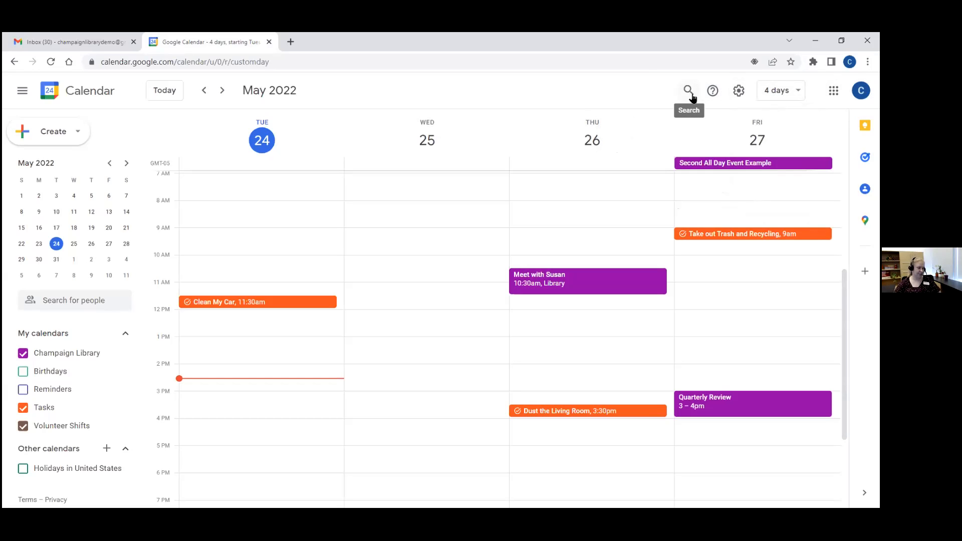
Step: Search the calendar for "quarterly", clear the search term and expand the advanced search options
left_click(690, 94)
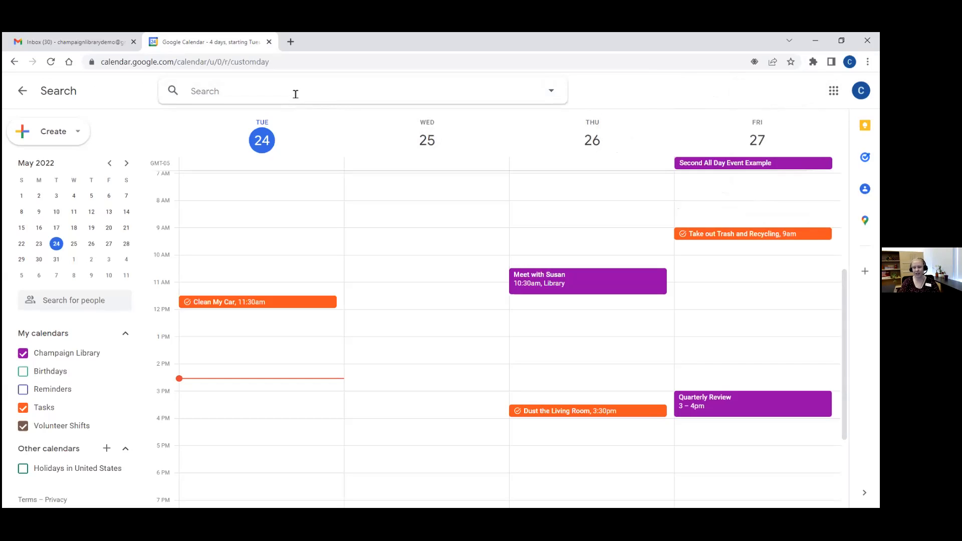
type("quar")
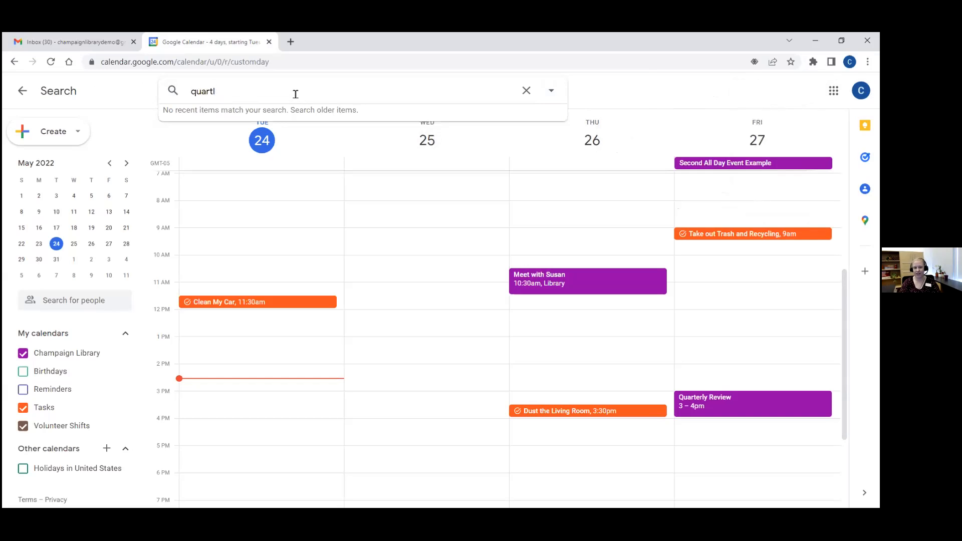
type("terly")
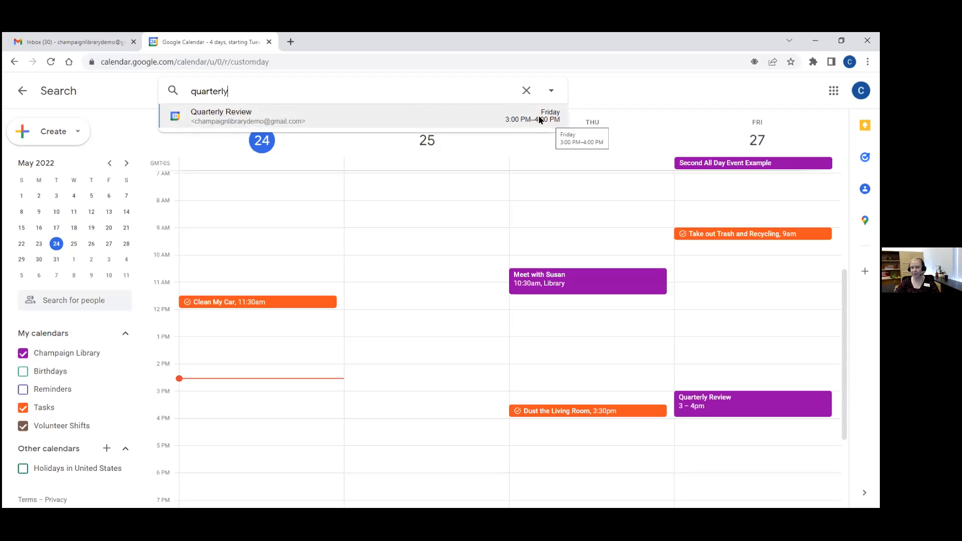
left_click_drag(269, 89, 191, 91)
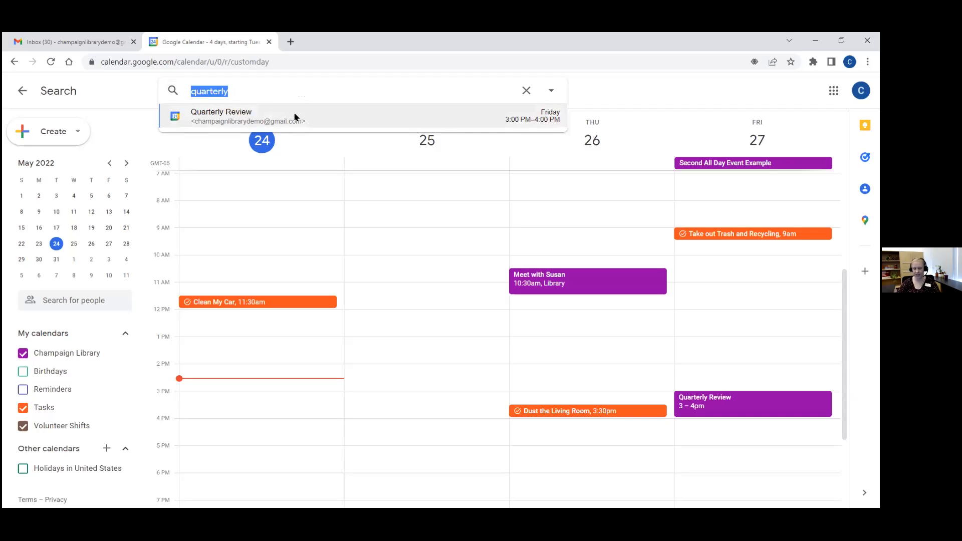
key("BackSpace")
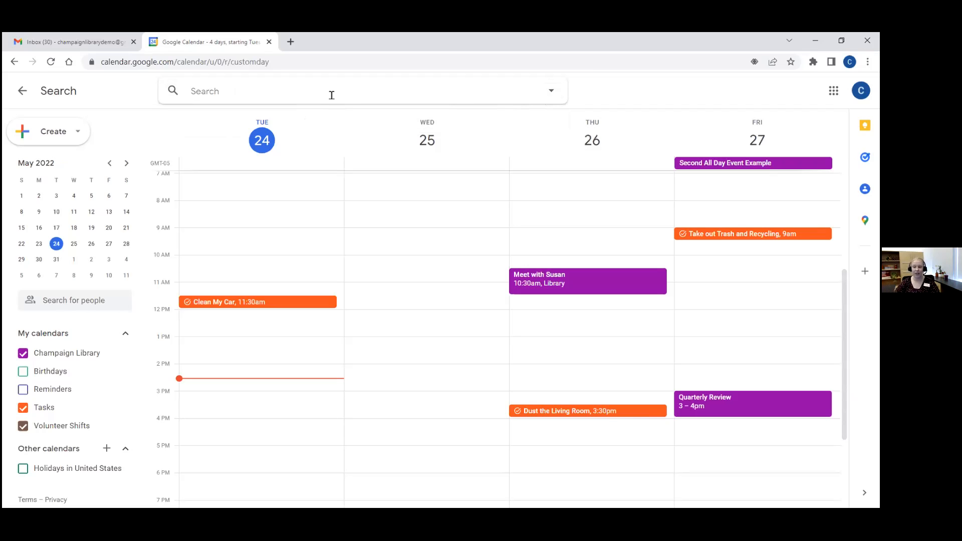
left_click(552, 93)
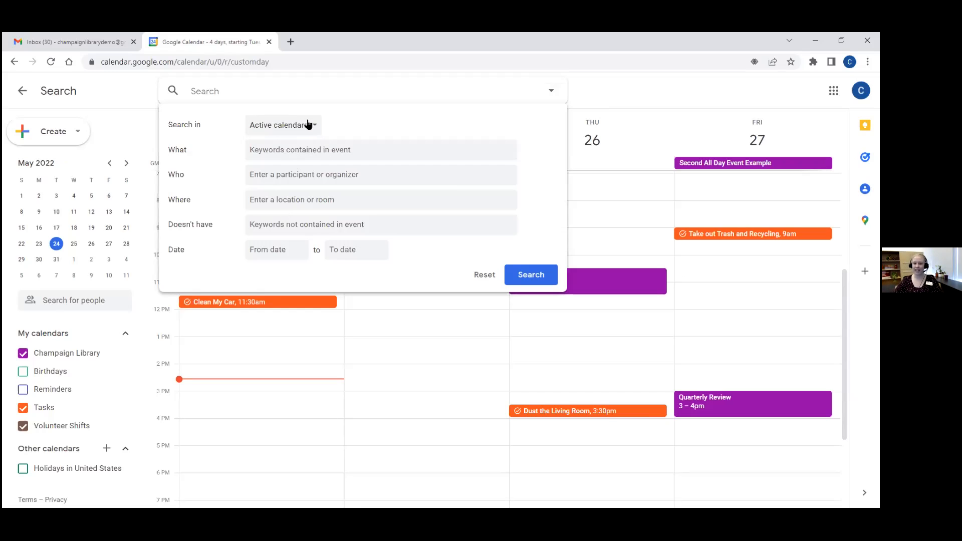
left_click(303, 149)
type("oil")
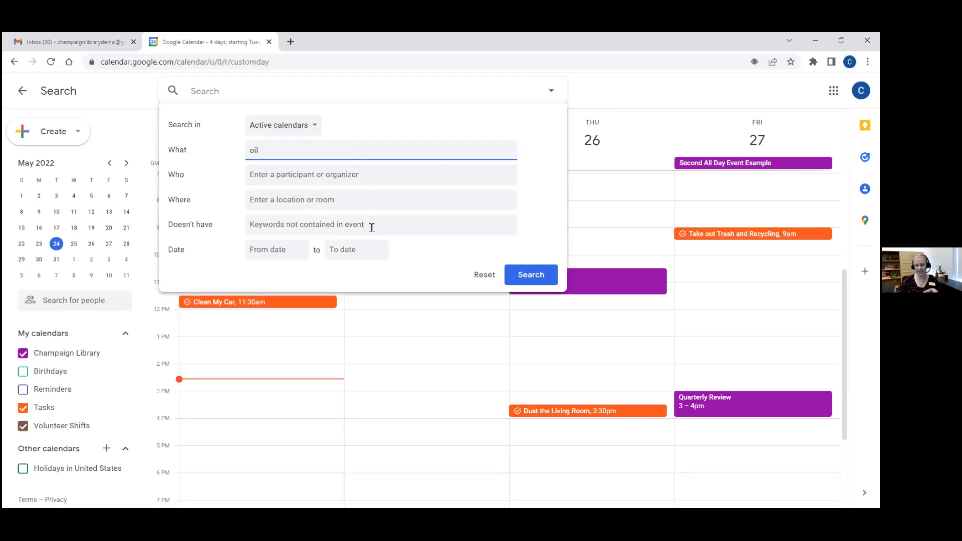
left_click(277, 252)
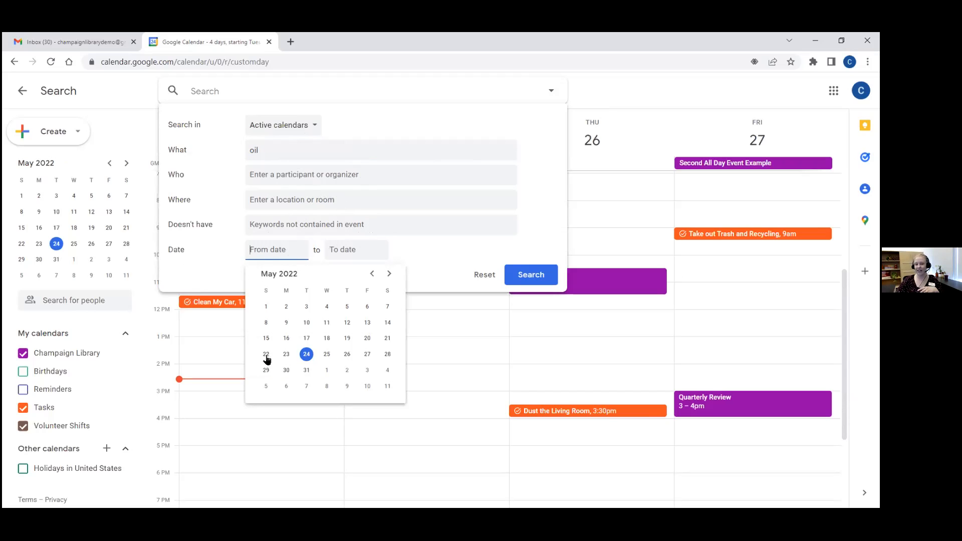
left_click(372, 274)
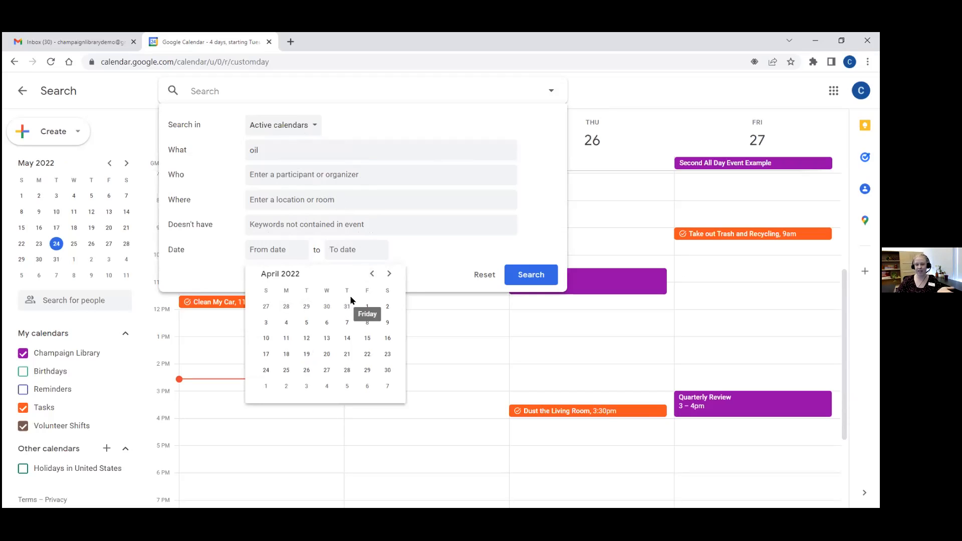
left_click(377, 254)
left_click(419, 256)
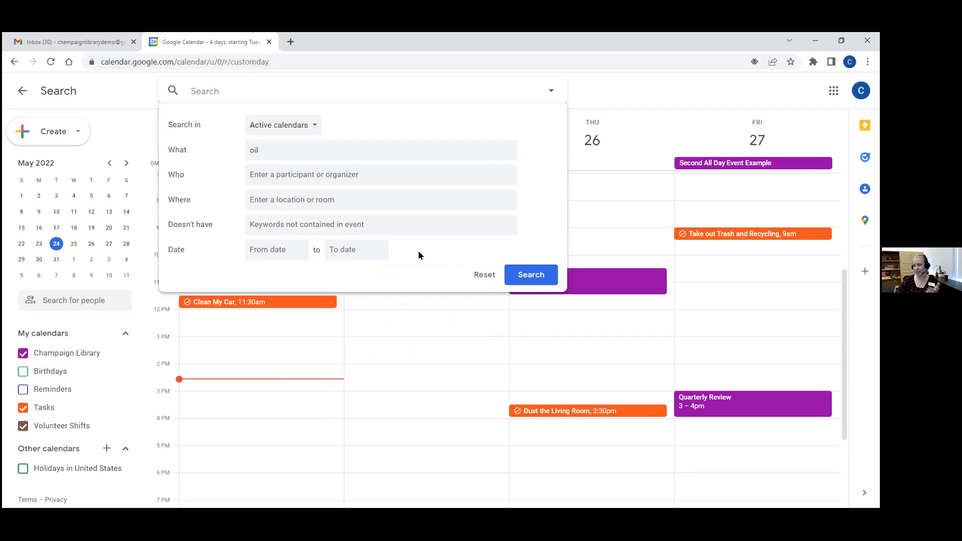
left_click(298, 153)
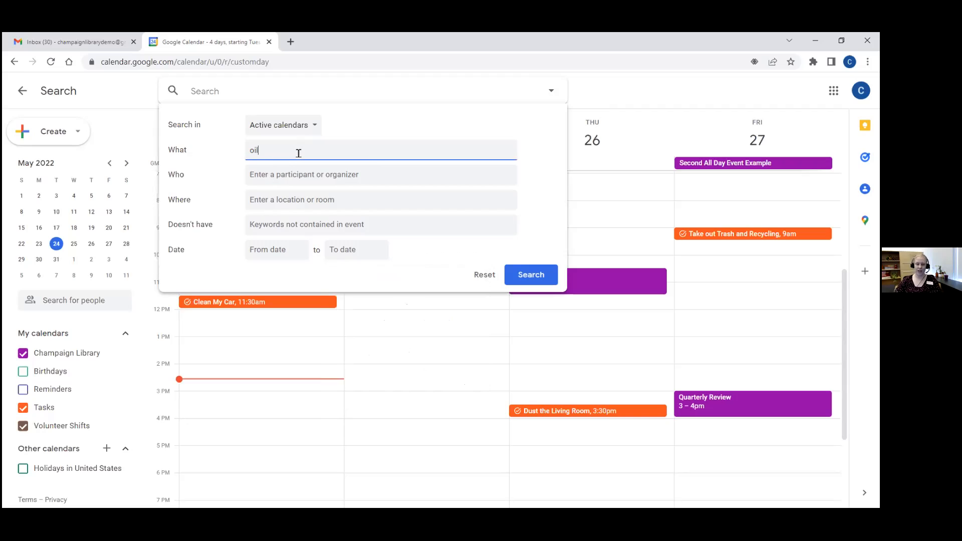
key("BackSpace")
key("BackSpace")
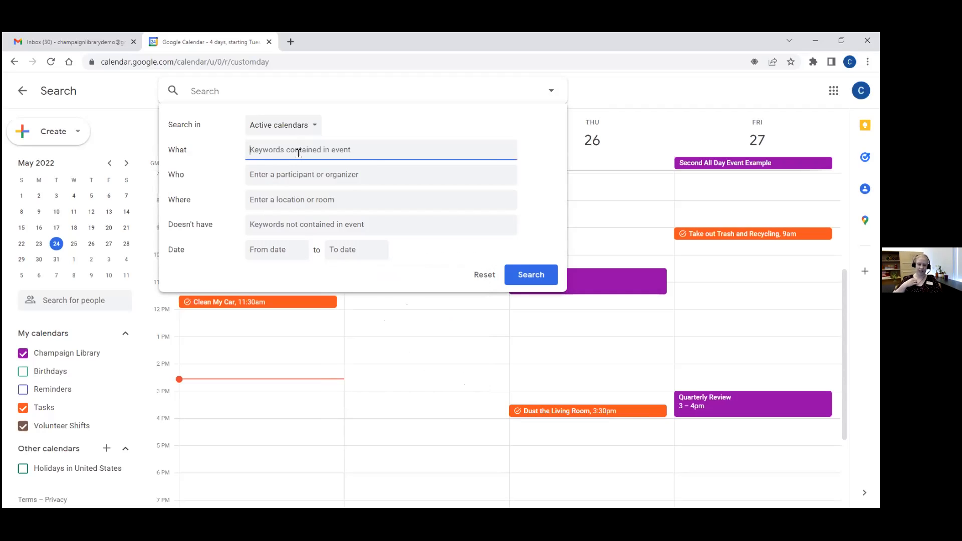
Step: Search the active calendars for events containing the person's first name, dated from Apr 1, 2022 to May 31, 2022
type("Susan")
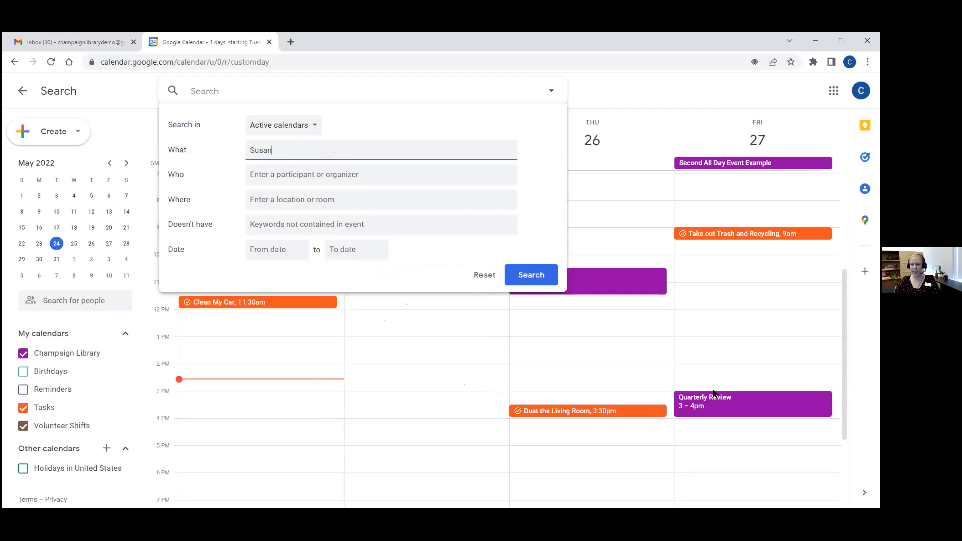
left_click(291, 244)
left_click(371, 274)
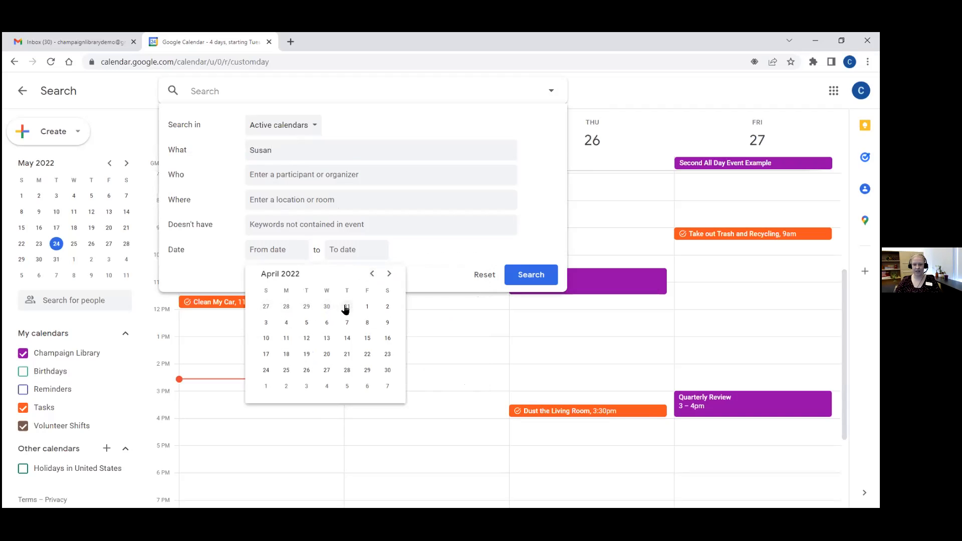
left_click(368, 307)
left_click(376, 249)
left_click(468, 273)
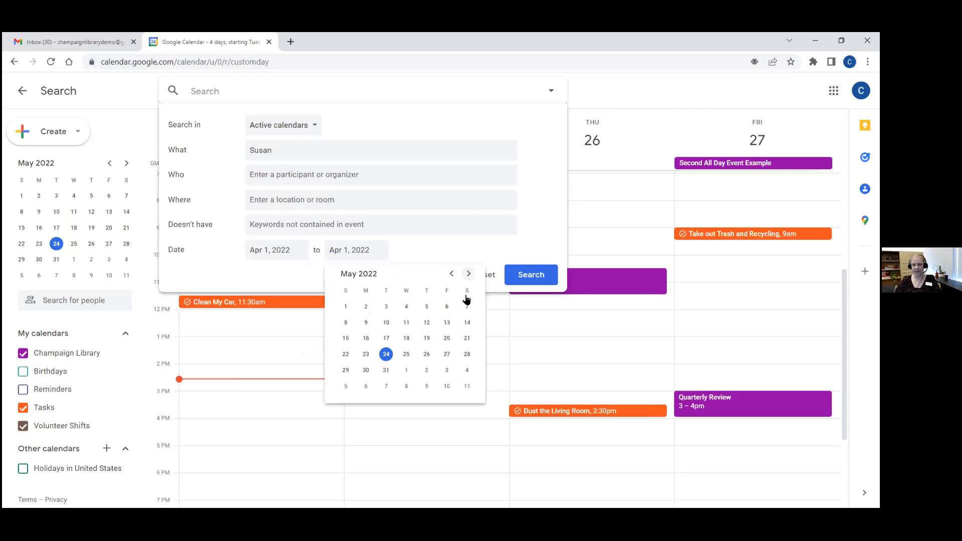
left_click(386, 370)
left_click(528, 281)
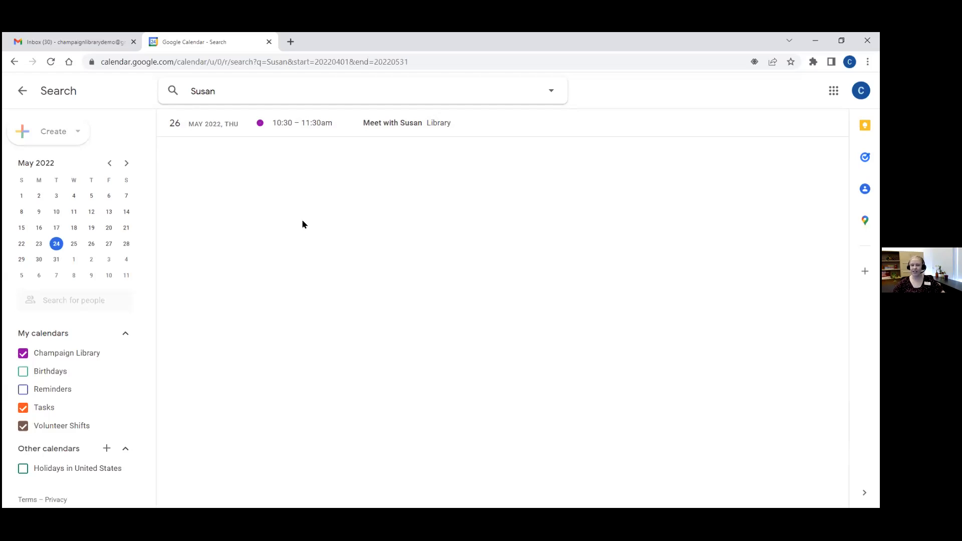
Step: Clear the search term and leave the search results to return to the 4 days view
left_click(198, 90)
double_click(198, 90)
key("BackSpace")
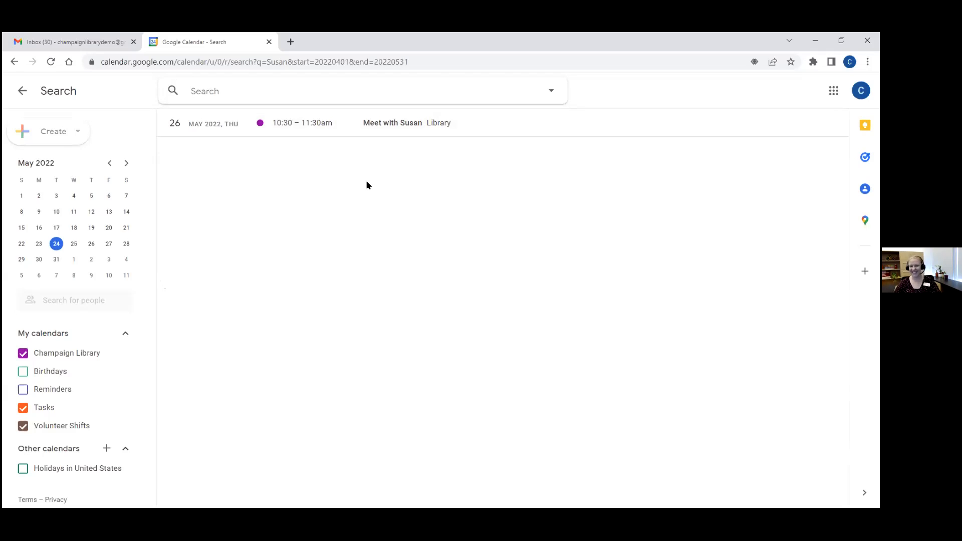
left_click(74, 245)
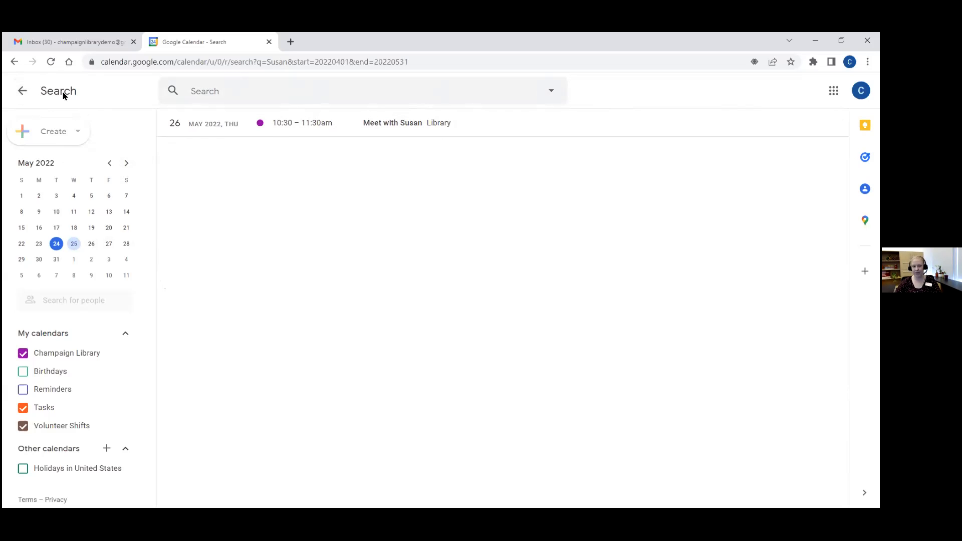
left_click(23, 92)
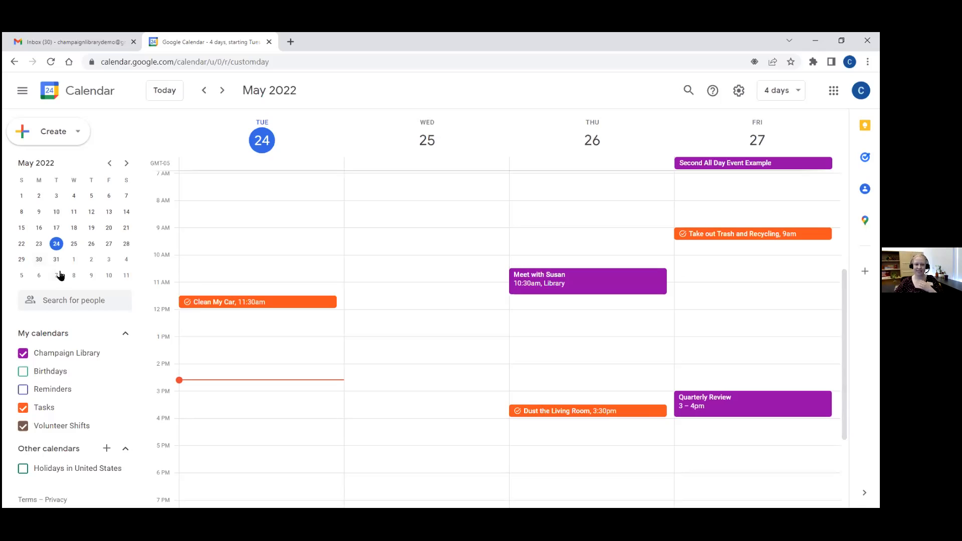
Step: Jump to June 6, 2022 in the 4 days view and move on to the days starting June 10
left_click(36, 277)
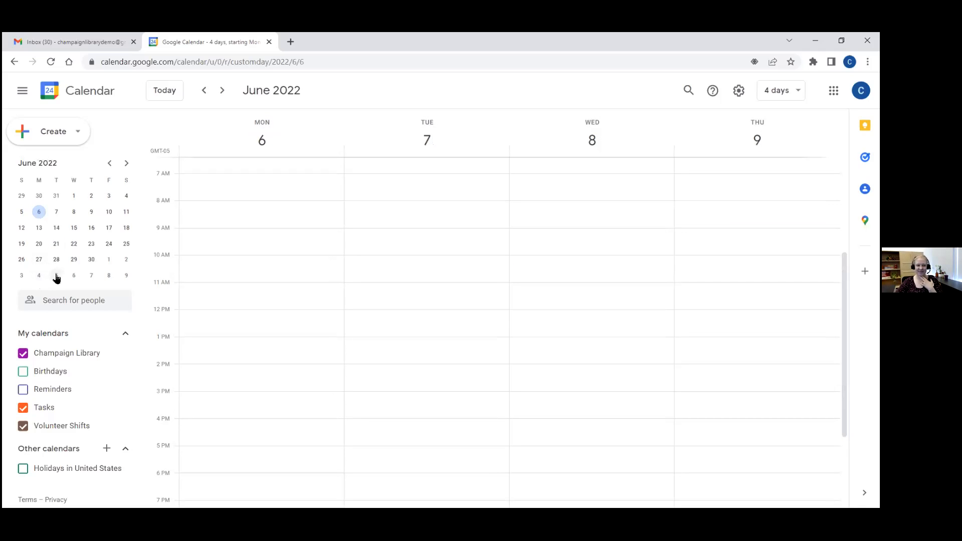
left_click(78, 218)
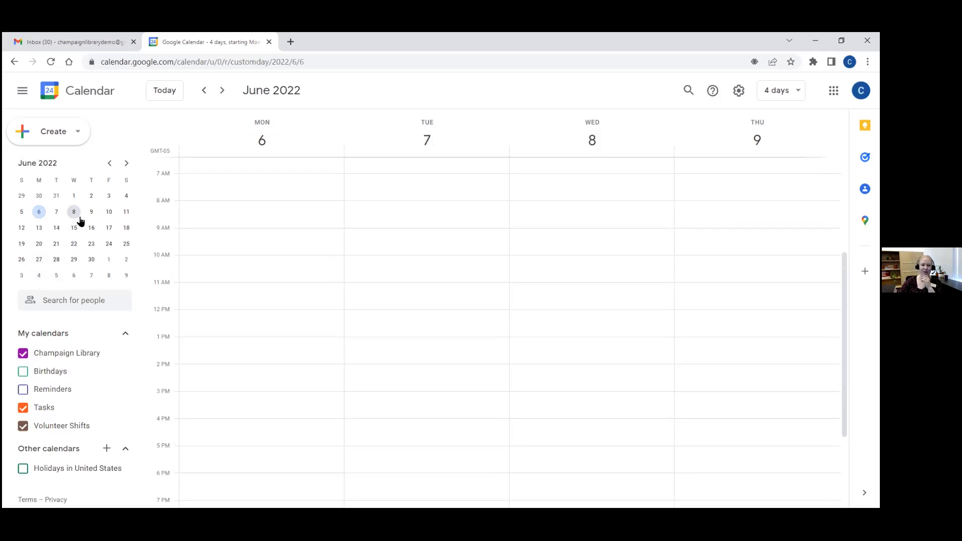
left_click(109, 213)
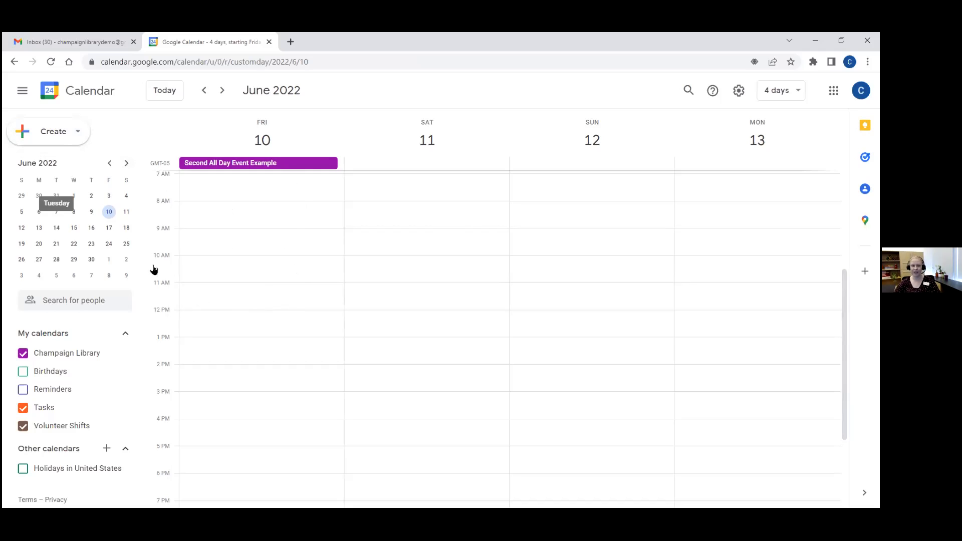
Step: Create a new event on Friday, June 10 and title it "Swimming"
left_click(49, 132)
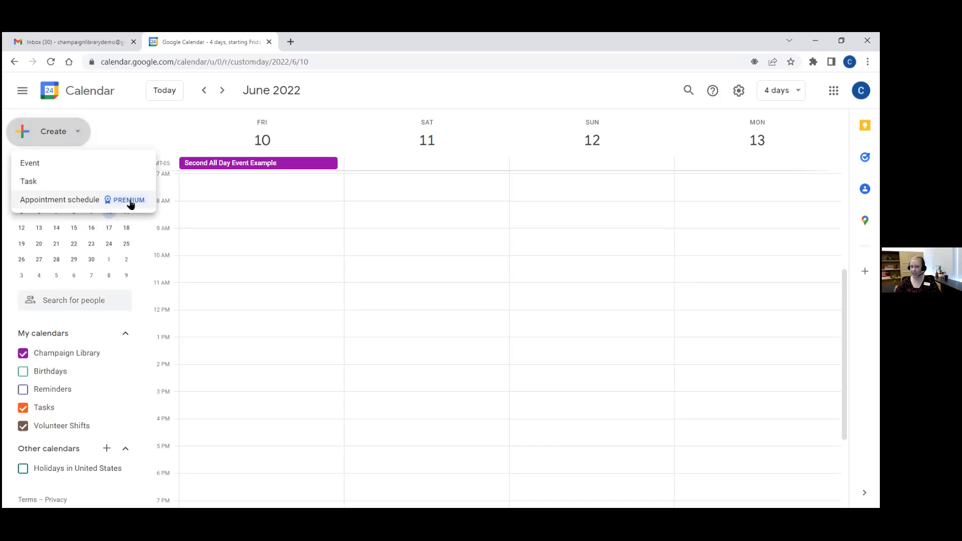
left_click(49, 170)
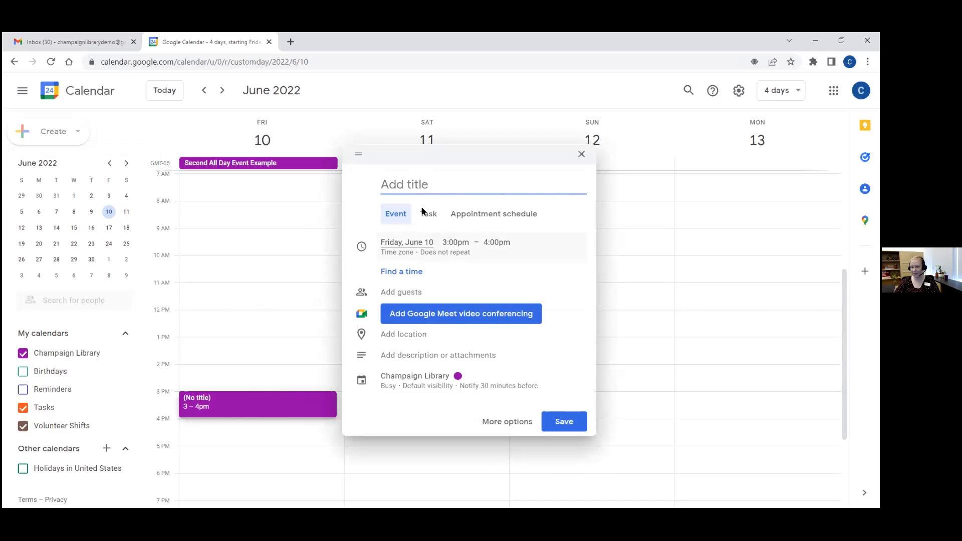
type("Swimming")
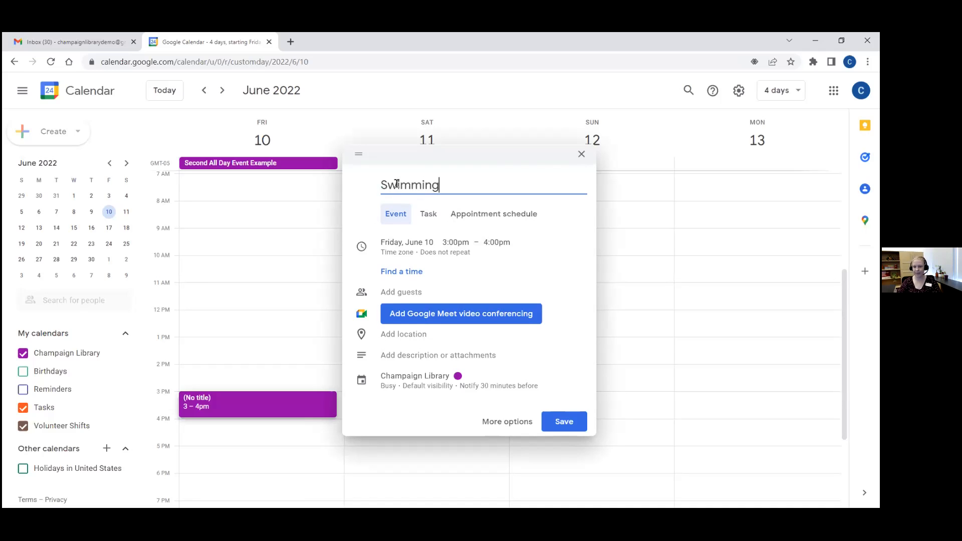
Step: Set the Swimming event's start time to 10:00am, keeping its one-hour length
left_click(461, 244)
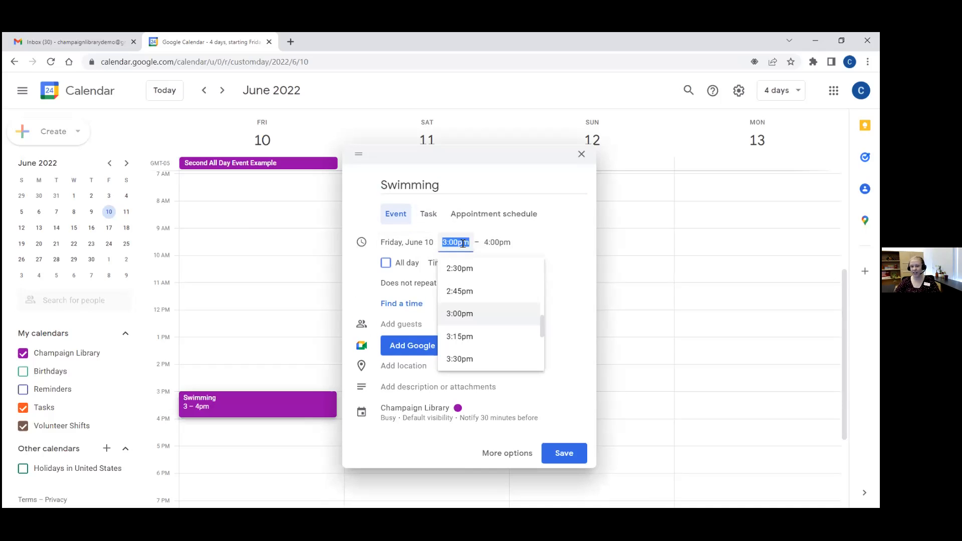
left_click_drag(544, 326, 541, 314)
scroll(516, 318, "up", 5)
scroll(486, 311, "up", 1)
left_click(489, 350)
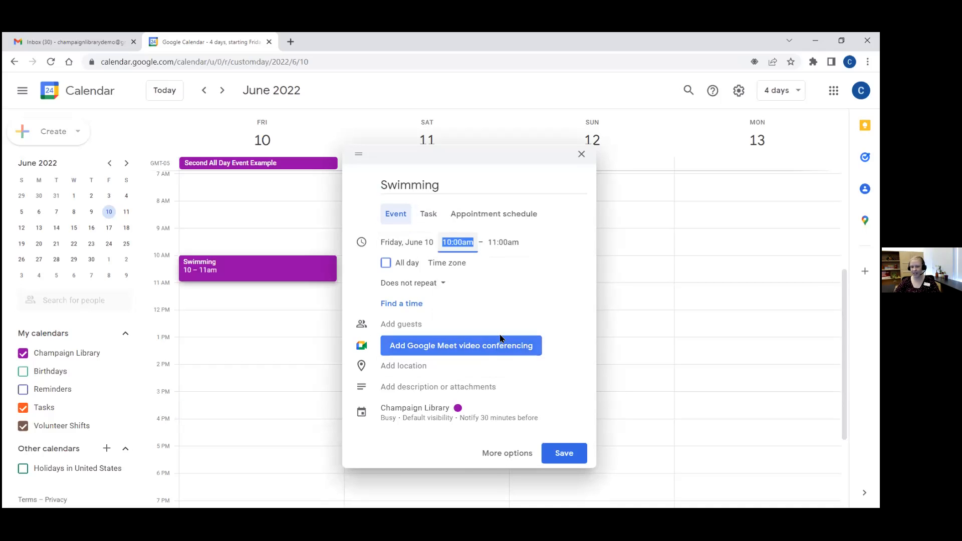
left_click(521, 243)
left_click(533, 246)
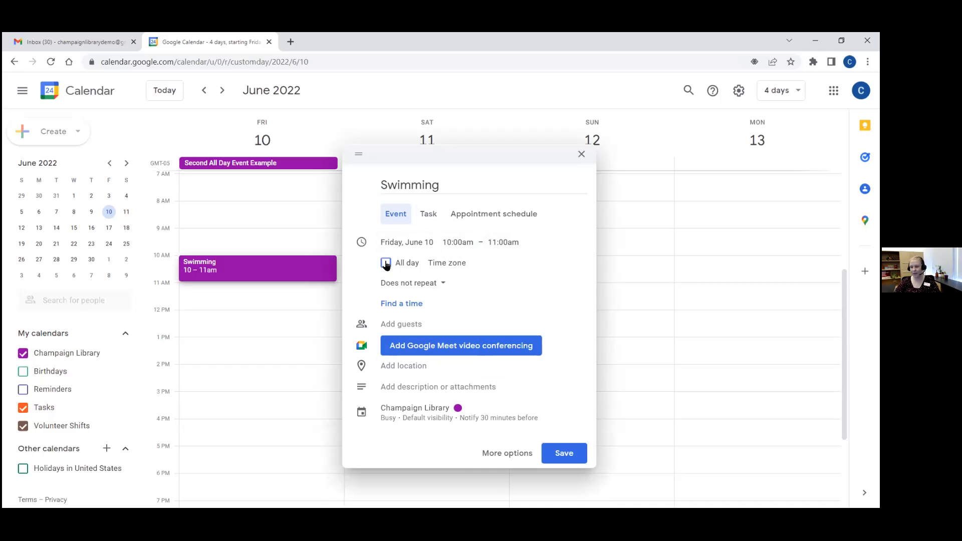
Step: Look through the Swimming event's repeat options without choosing one
mouse_move(312, 167)
left_click(443, 284)
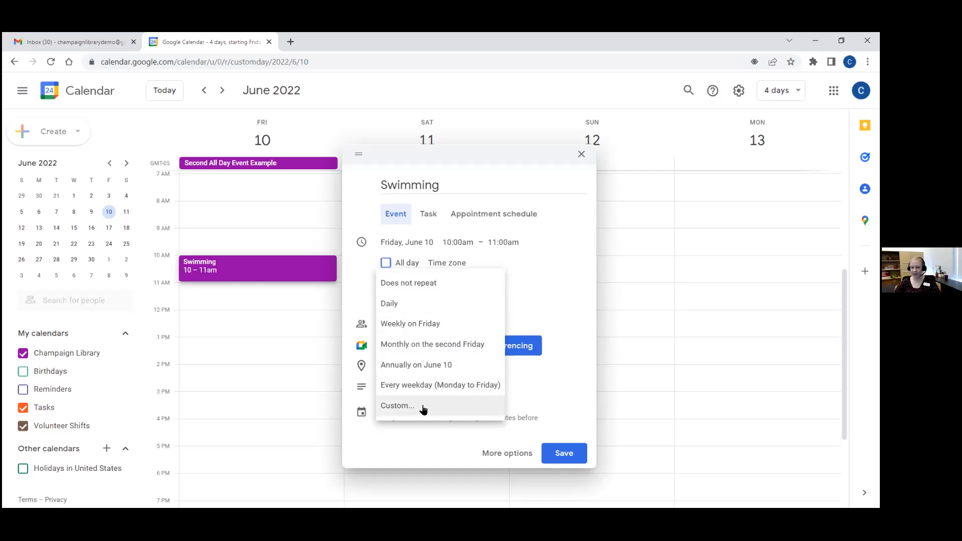
left_click(533, 284)
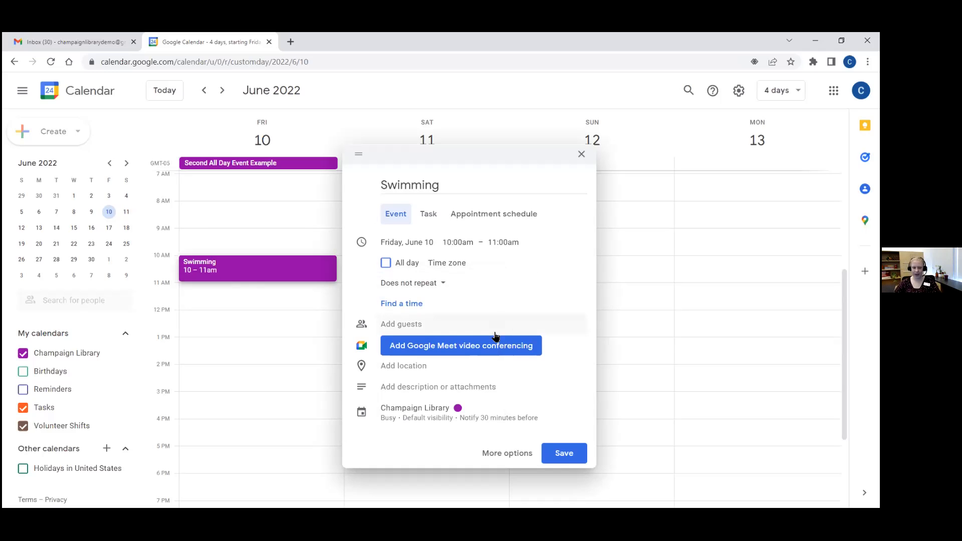
Step: Add the suggested ChampaignLibrary contact as a guest of the Swimming event and dismiss the tip about finding a time
left_click(423, 324)
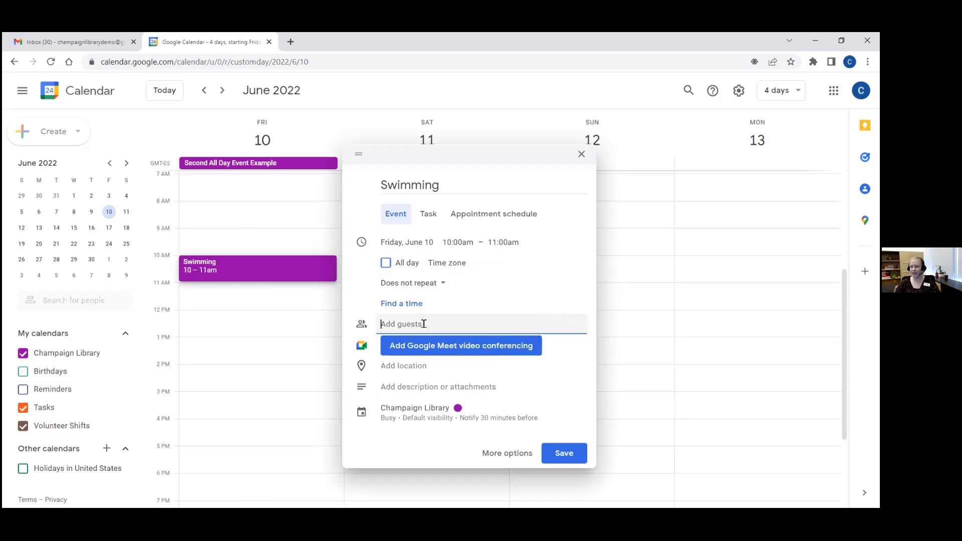
type("cha")
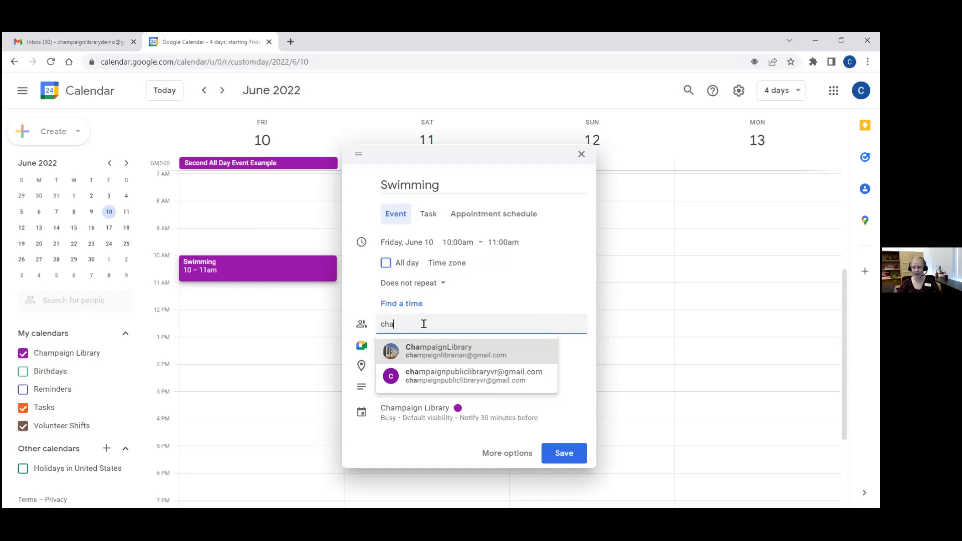
type("mpa")
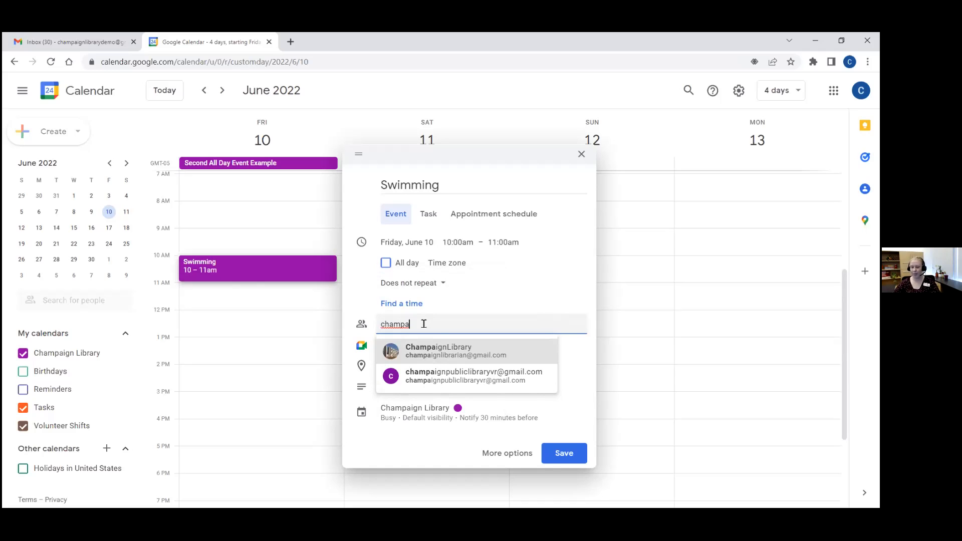
left_click(489, 358)
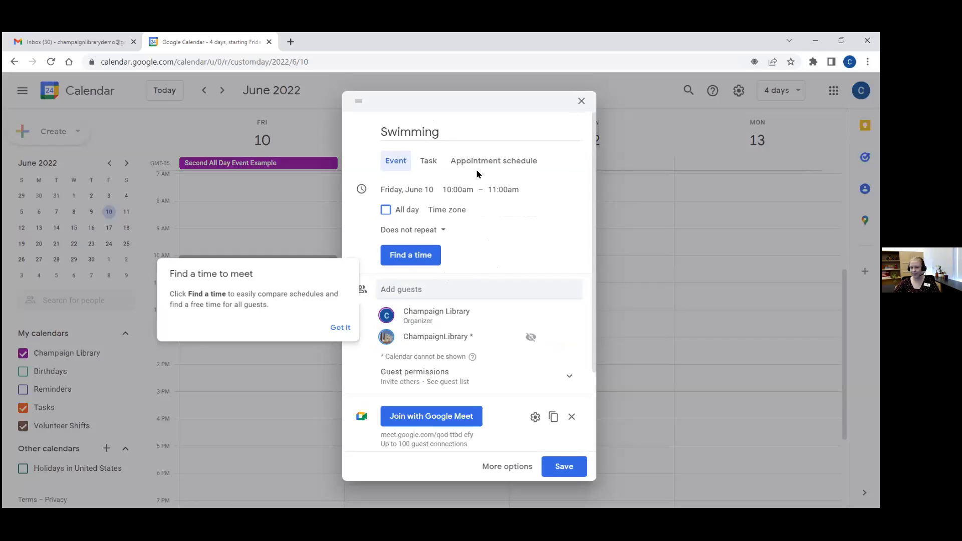
left_click(348, 329)
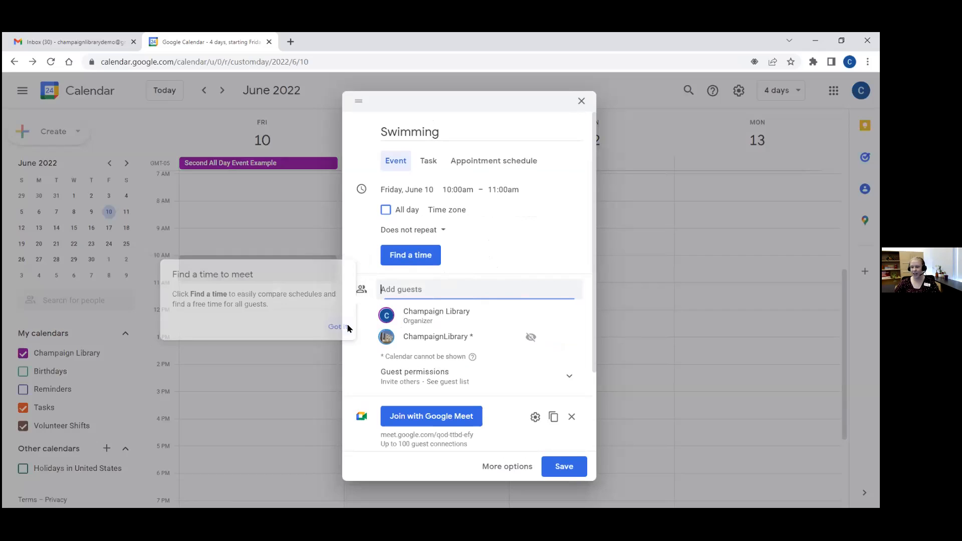
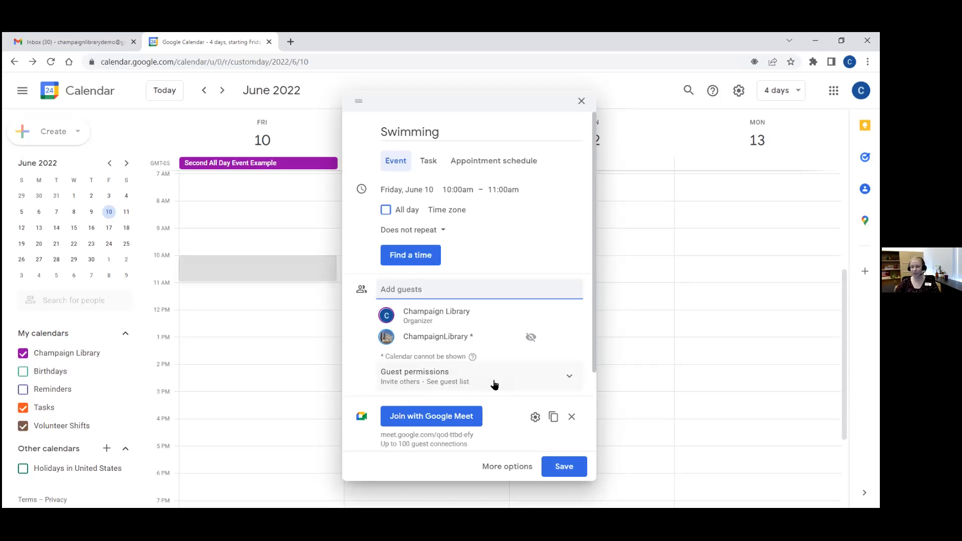
Step: Turn off the Invite others and See guest list guest permissions and set these permissions as the default
left_click(570, 378)
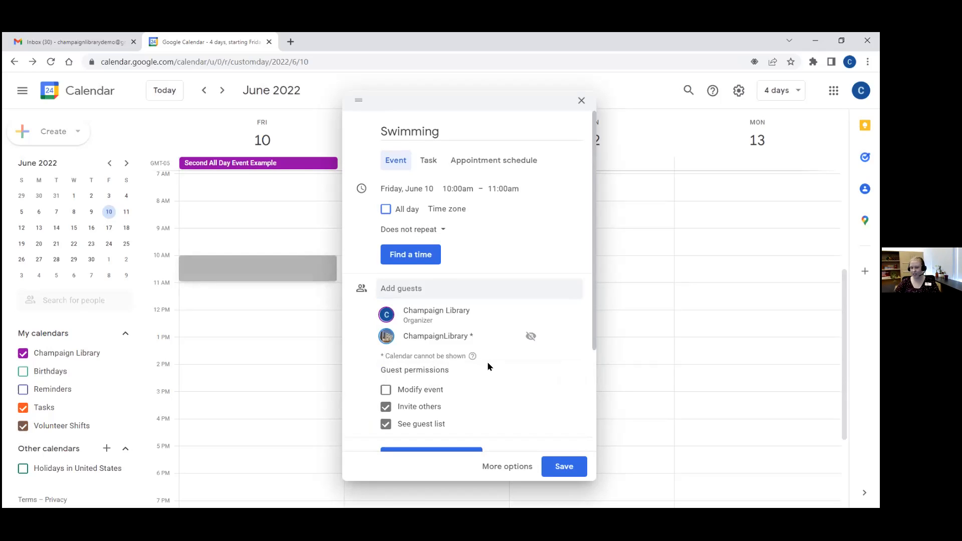
scroll(488, 362, "down", 3)
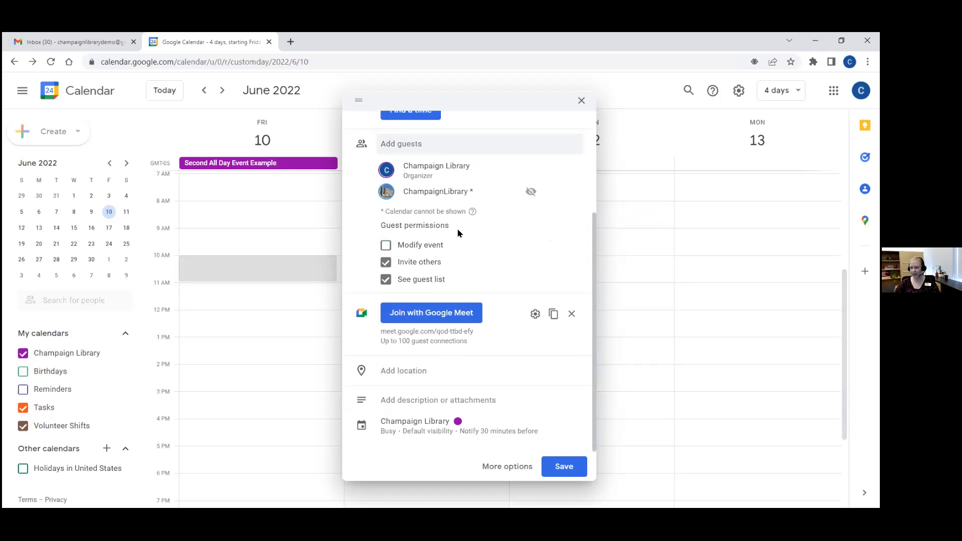
left_click(386, 263)
left_click(387, 281)
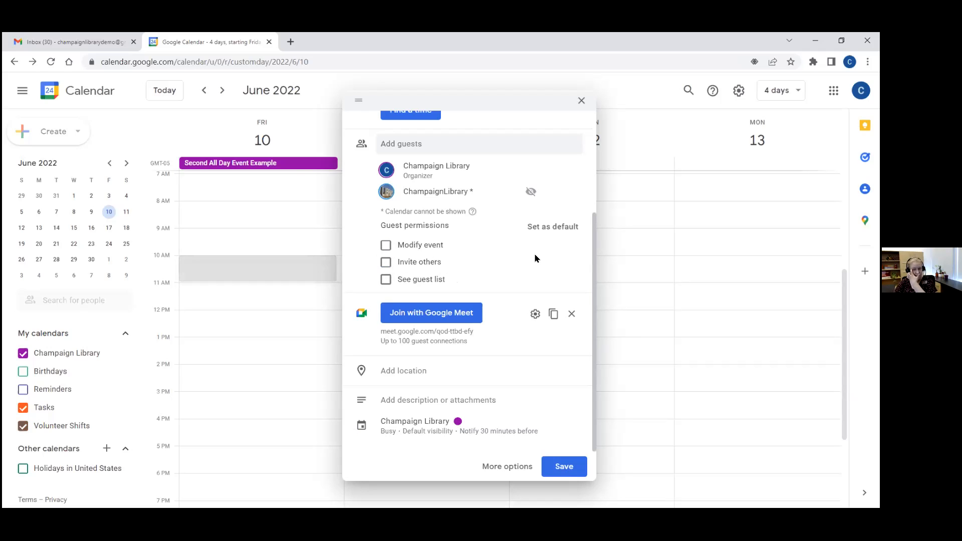
left_click(551, 232)
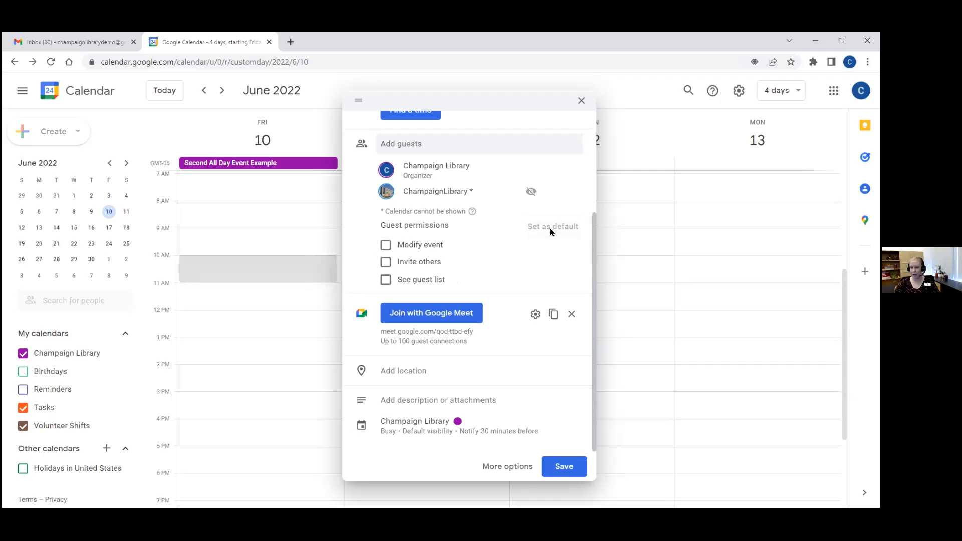
left_click(509, 495)
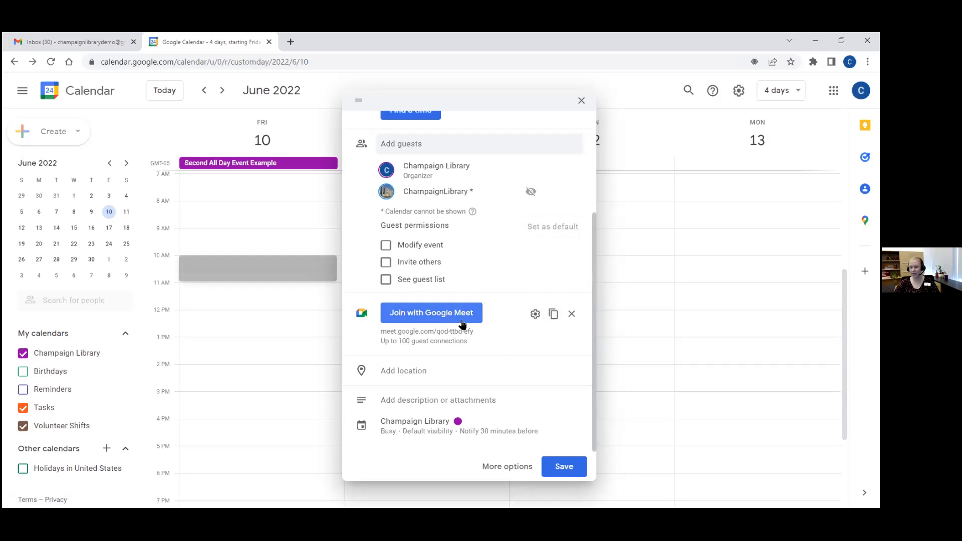
Step: Highlight the event's Google Meet link and set the location to plain "YMCA" without choosing a suggested place
left_click_drag(382, 332, 476, 337)
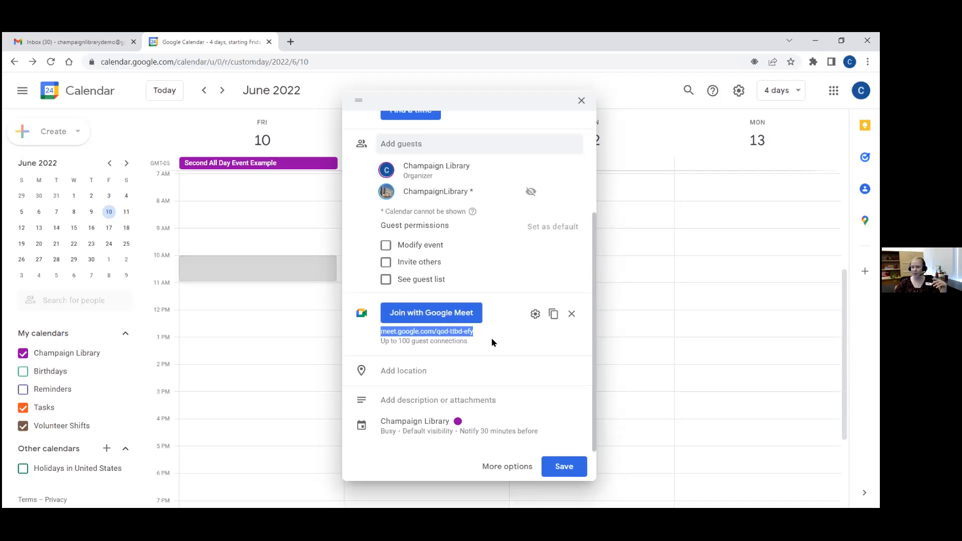
left_click(491, 339)
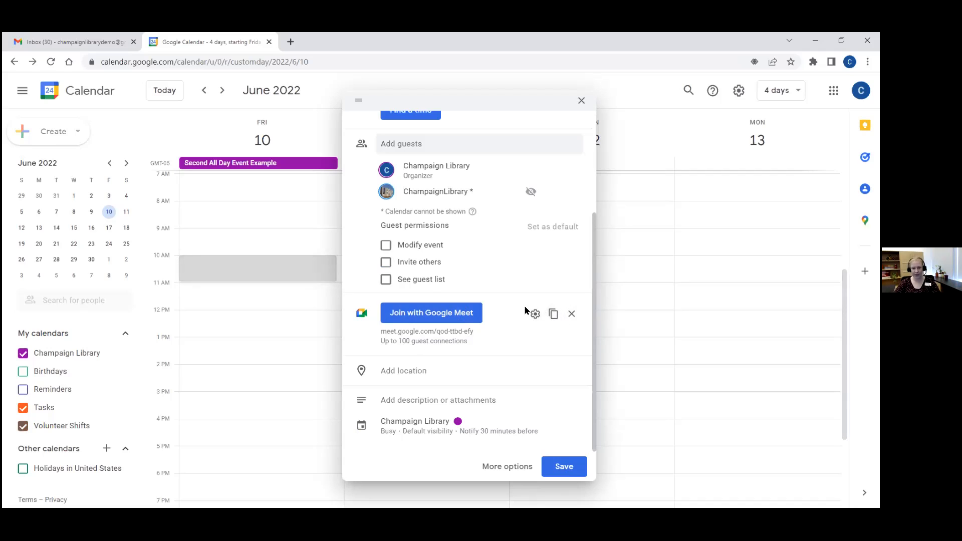
left_click(437, 372)
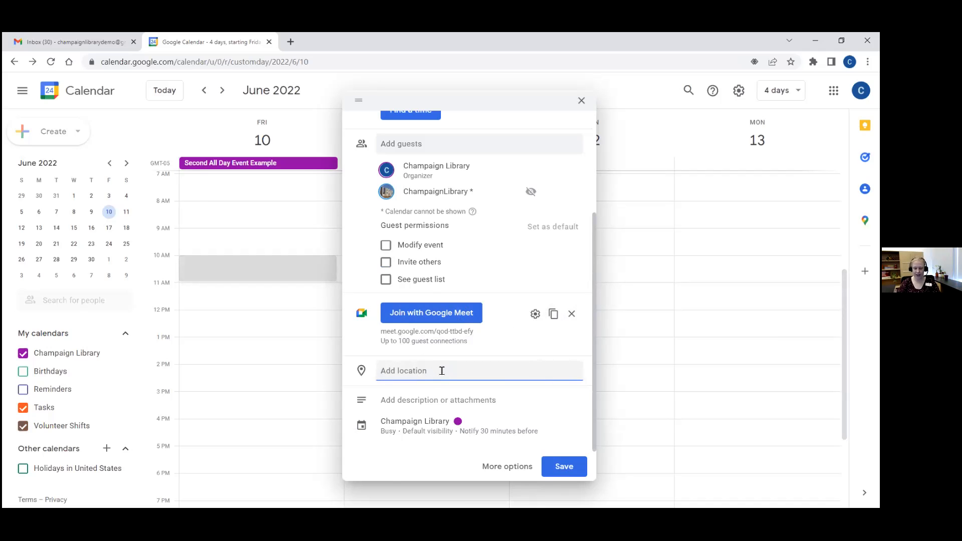
type("YMCA")
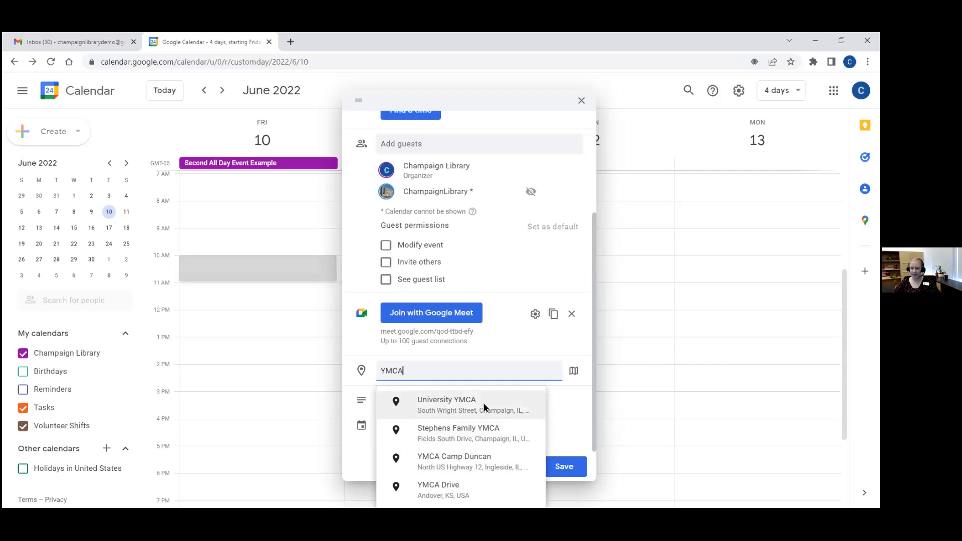
left_click(572, 404)
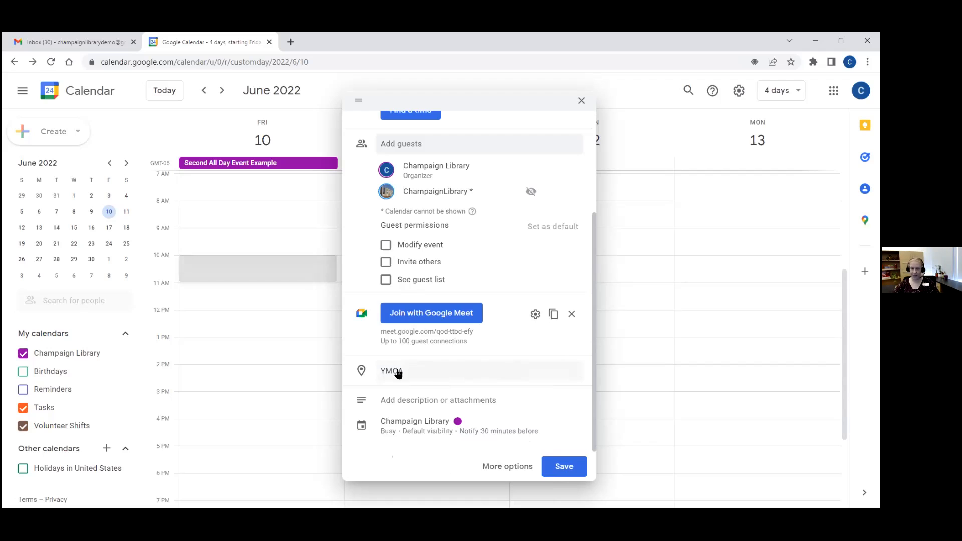
Step: Add the description "We're gonna check out the pool for lap swimming." and save the event, sending invitation emails to the guests
left_click(416, 405)
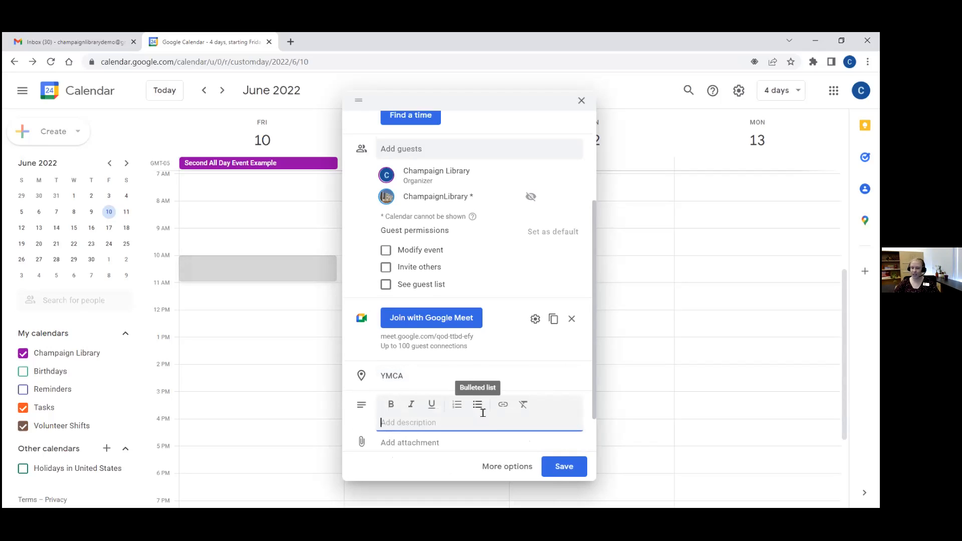
left_click_drag(593, 372, 593, 402)
left_click(460, 379)
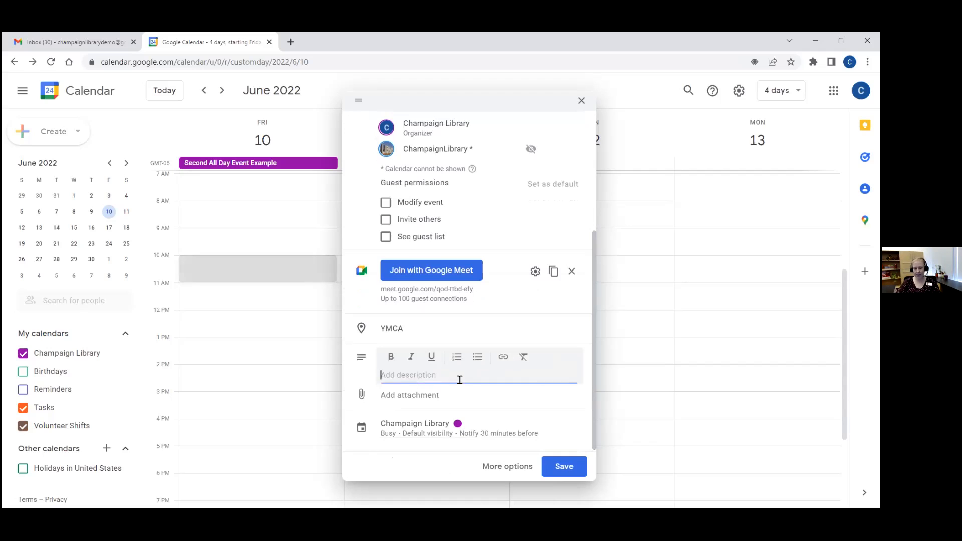
type("We're gonna c")
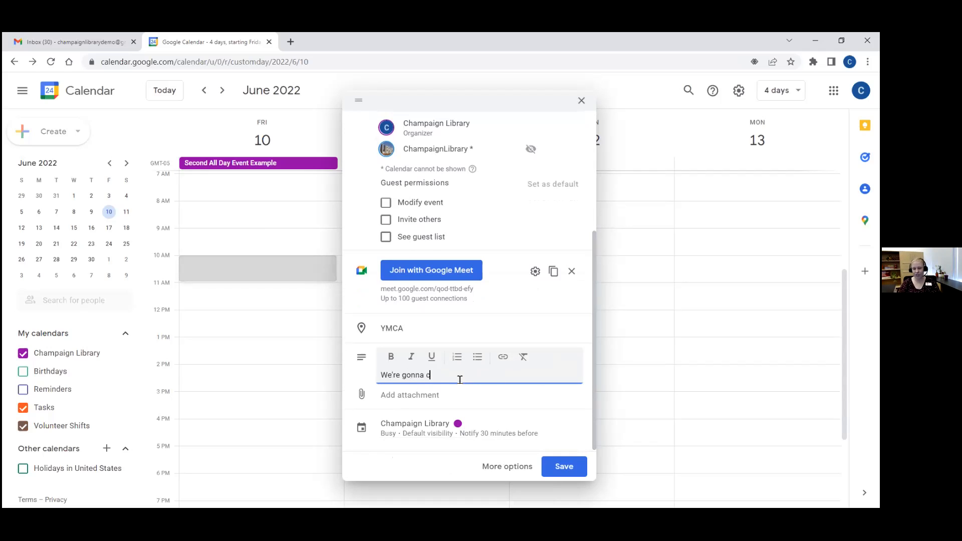
type("heck out the pool")
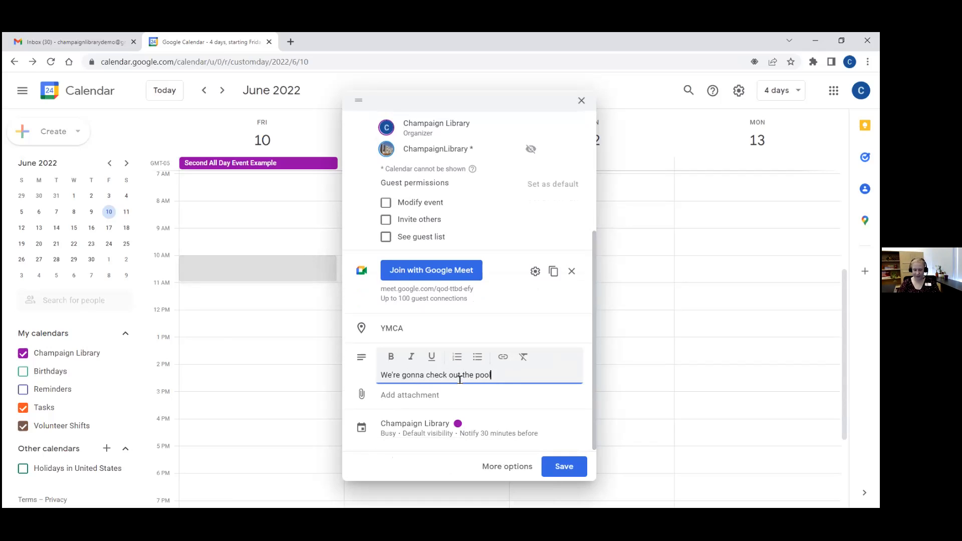
type(" for lap swimming.")
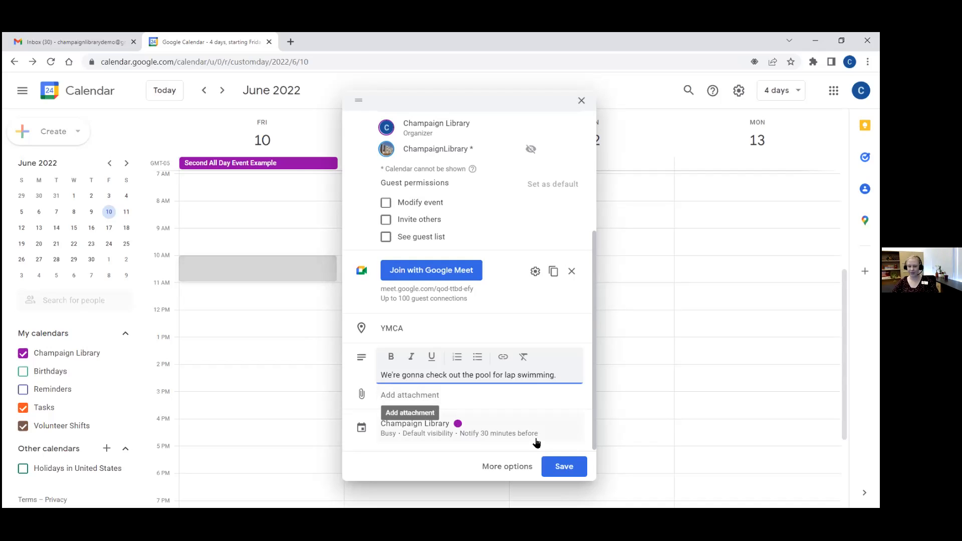
left_click(562, 471)
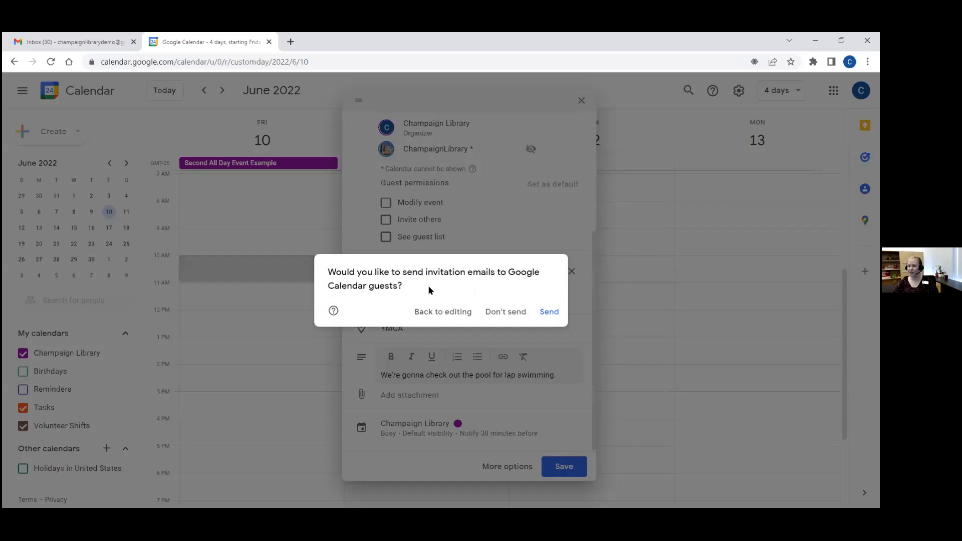
left_click(551, 312)
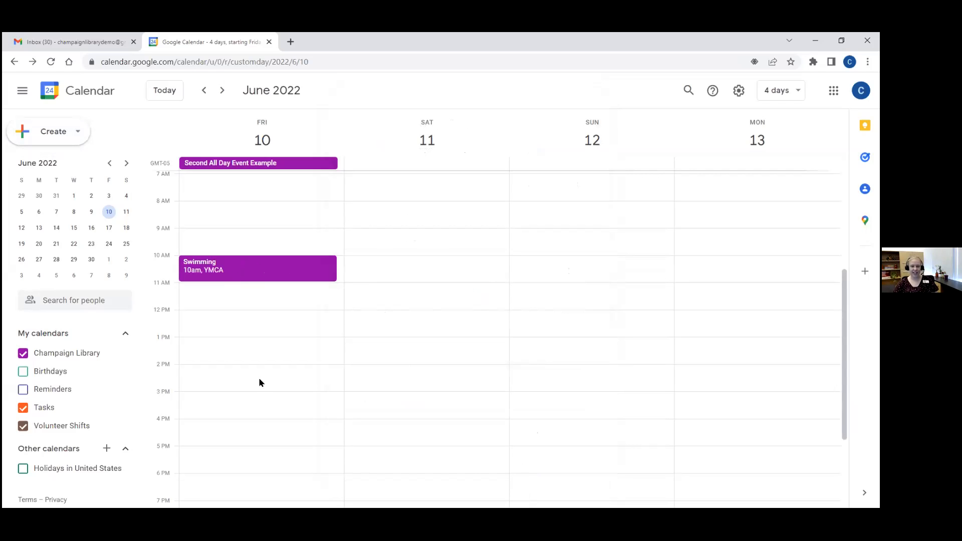
Step: Create and save a second event titled "Swimming" on Friday, June 10 from 12:00pm to 2:00pm
left_click(256, 320)
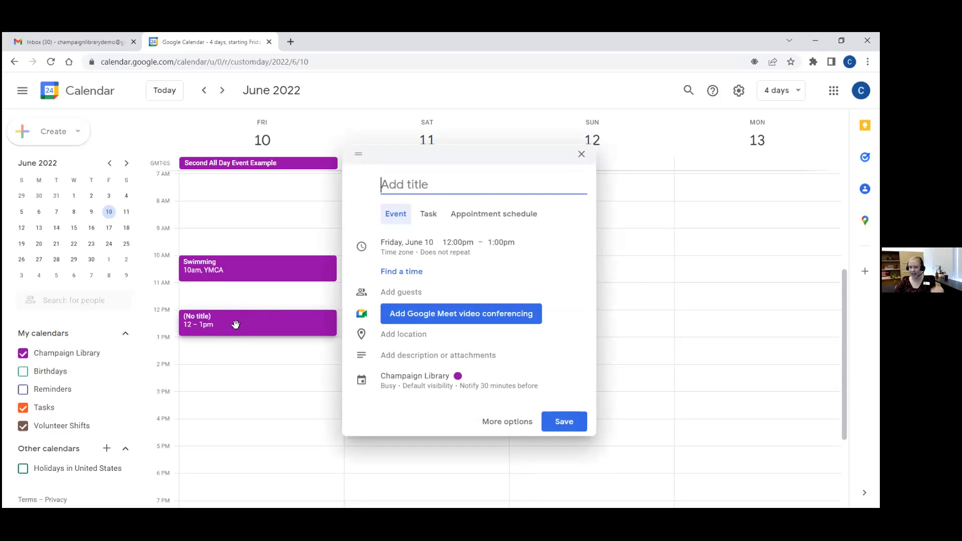
type("Swimming")
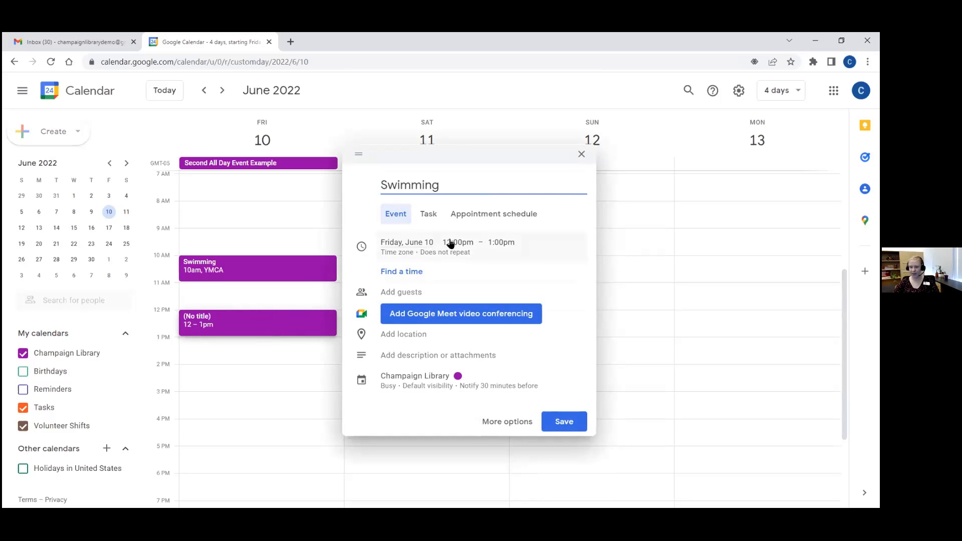
left_click(503, 243)
left_click(503, 242)
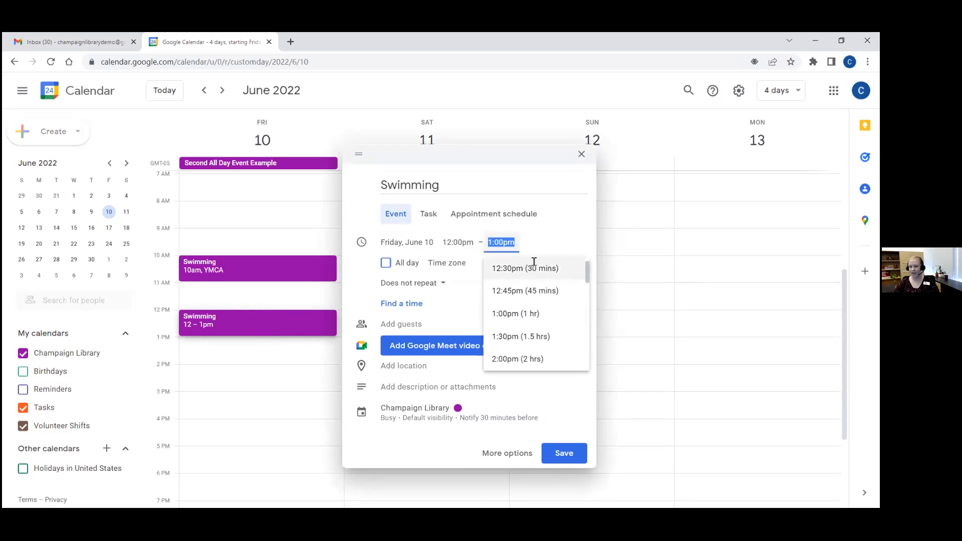
left_click(550, 356)
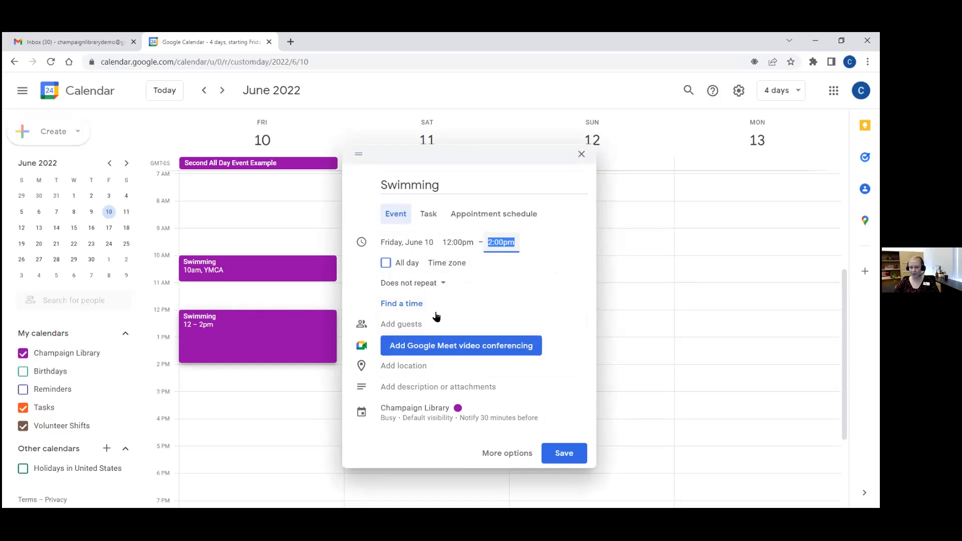
left_click(576, 454)
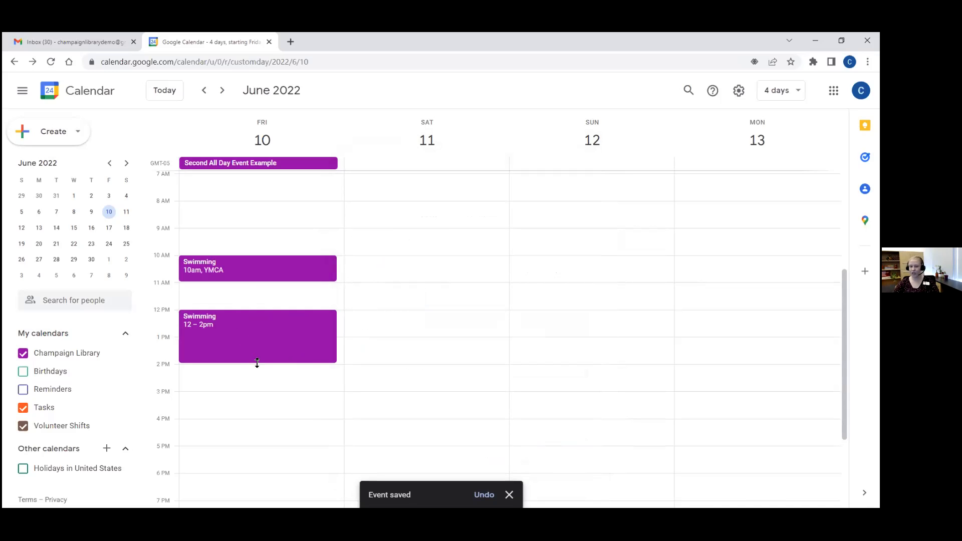
Step: Try resizing and moving the 12–2pm Swimming event directly on the June 10 grid, and preview its details
mouse_move(257, 363)
left_mouse_down()
mouse_move(257, 337)
mouse_move(254, 395)
mouse_move(253, 323)
mouse_move(251, 369)
left_mouse_up()
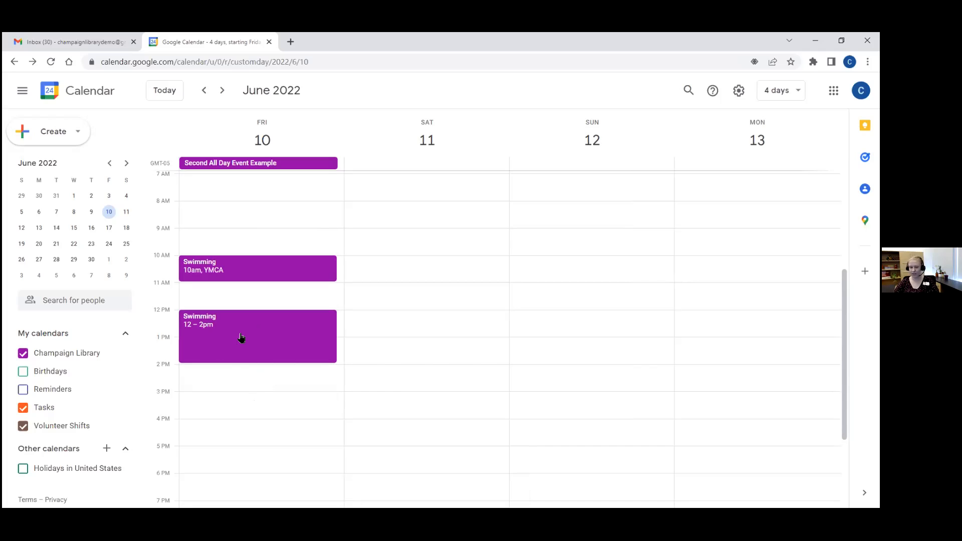
left_click_drag(269, 330, 246, 332)
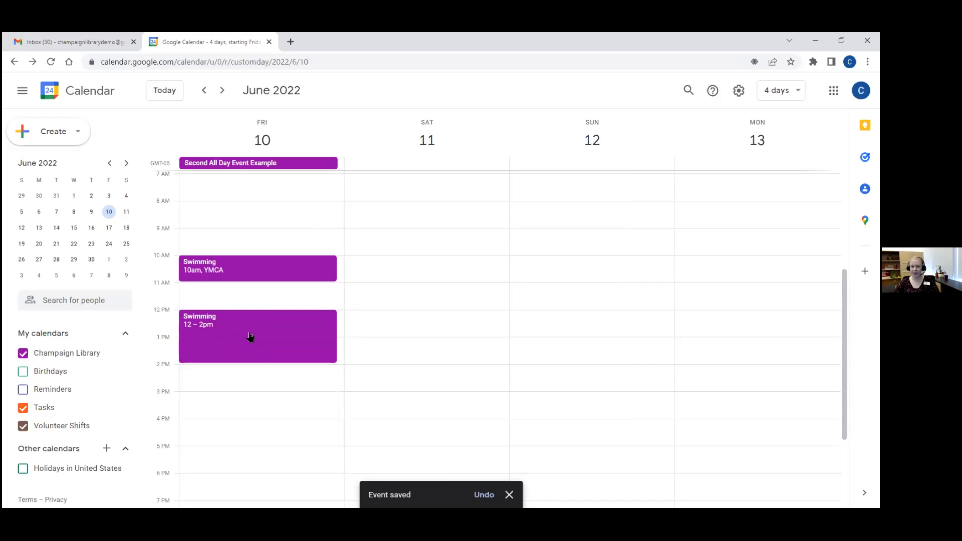
left_click(250, 337)
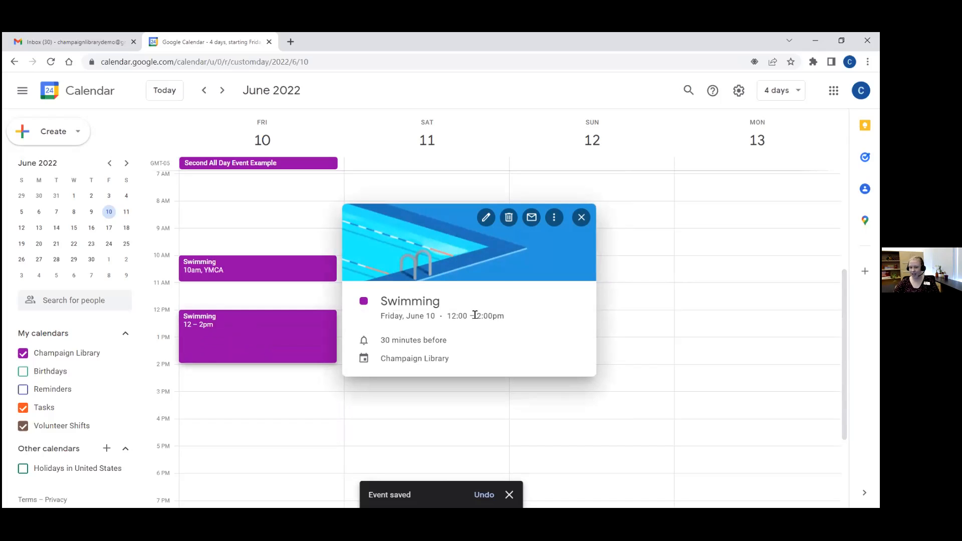
left_click(210, 333)
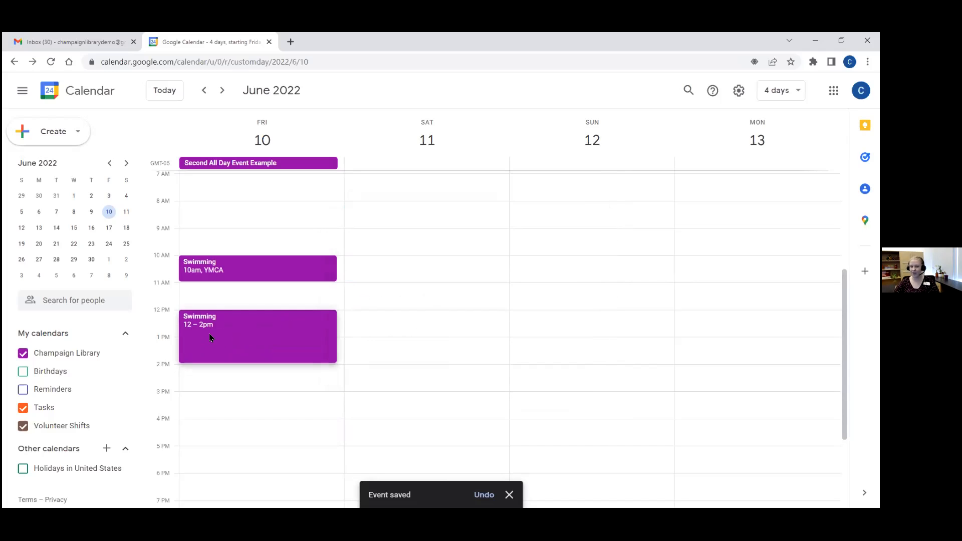
Step: Change the 12–2pm Swimming event on June 10 to run from 12:00am to 2:00am and save it
left_click(239, 340)
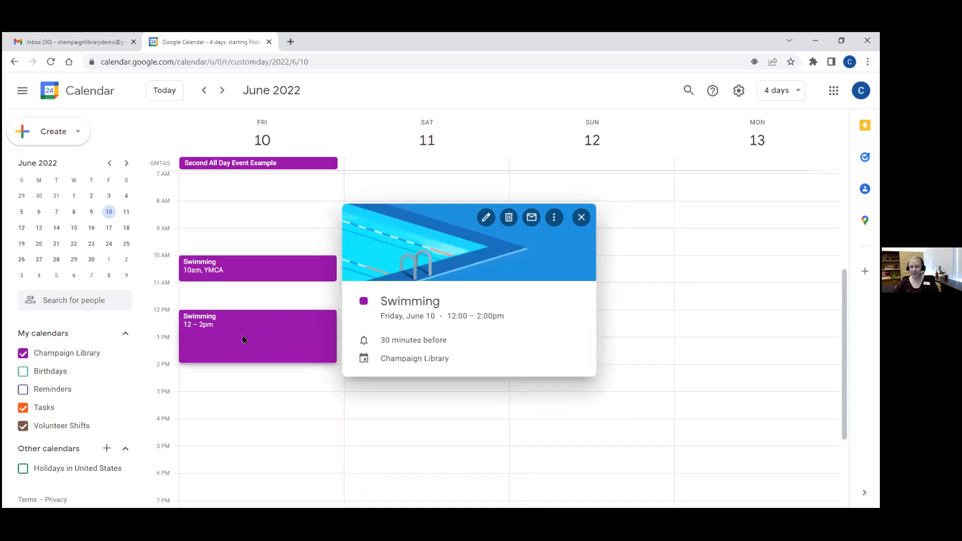
left_click(486, 218)
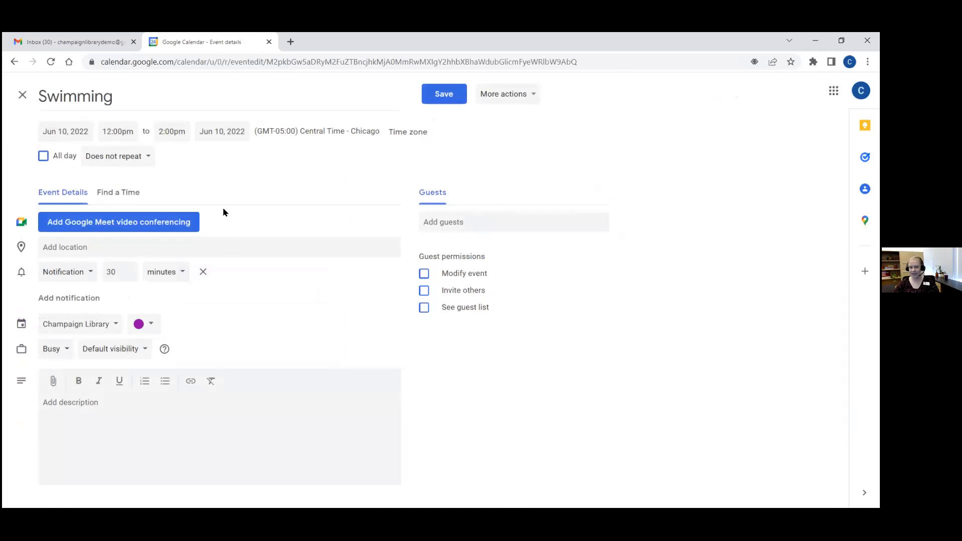
left_click(125, 132)
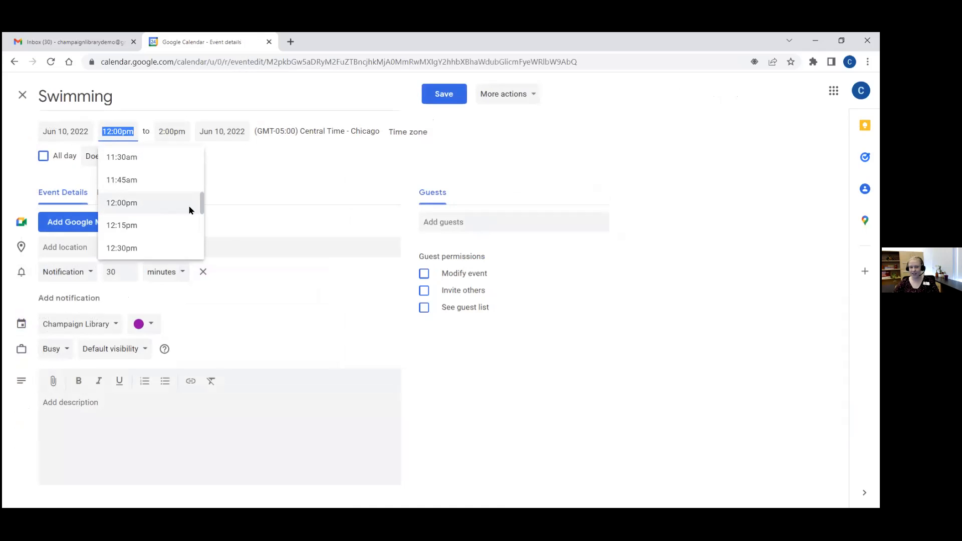
left_click_drag(201, 205, 201, 161)
left_click(150, 157)
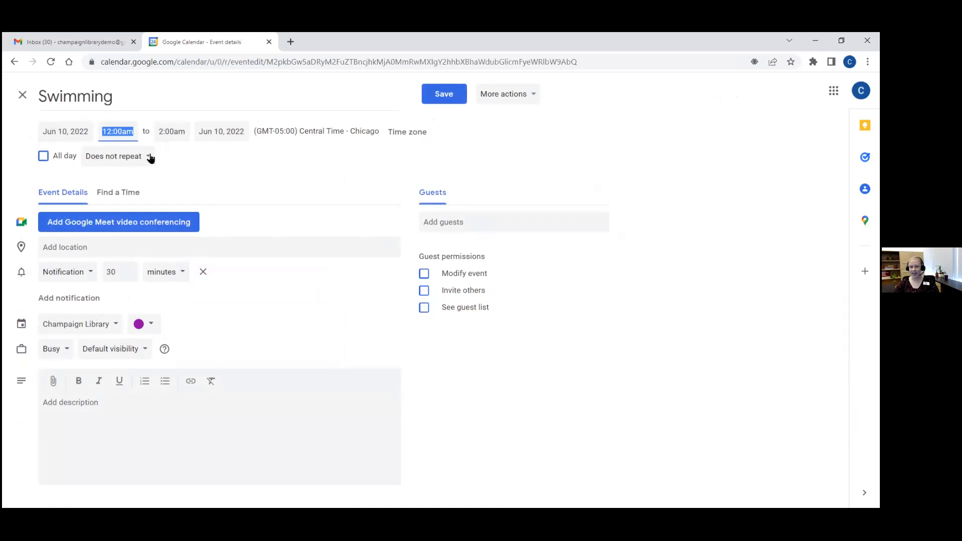
left_click(177, 133)
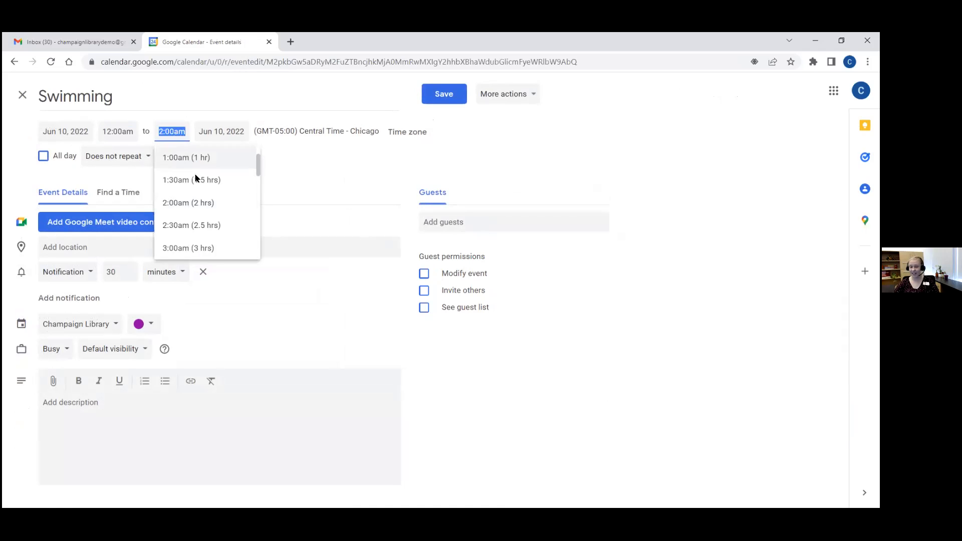
left_click(218, 203)
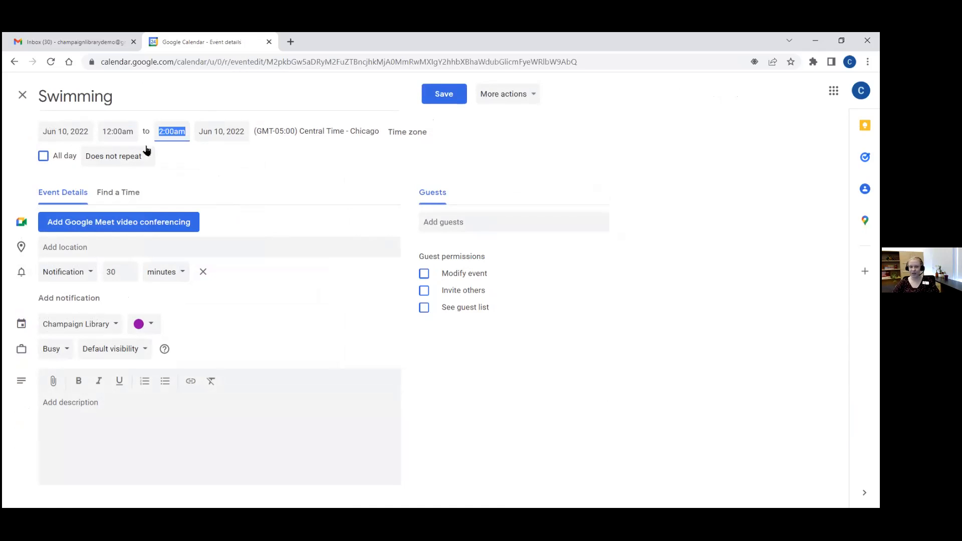
left_click(451, 97)
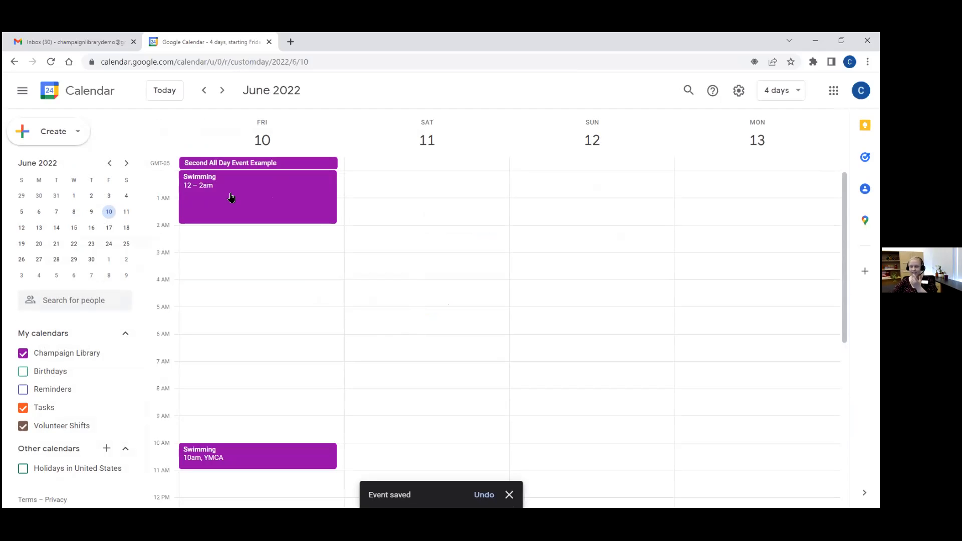
Step: Move the 12–2am Swimming event to 12–2pm on the June 10 grid and preview its details
left_click_drag(227, 242, 226, 489)
scroll(306, 416, "down", 3)
left_click_drag(259, 314, 259, 346)
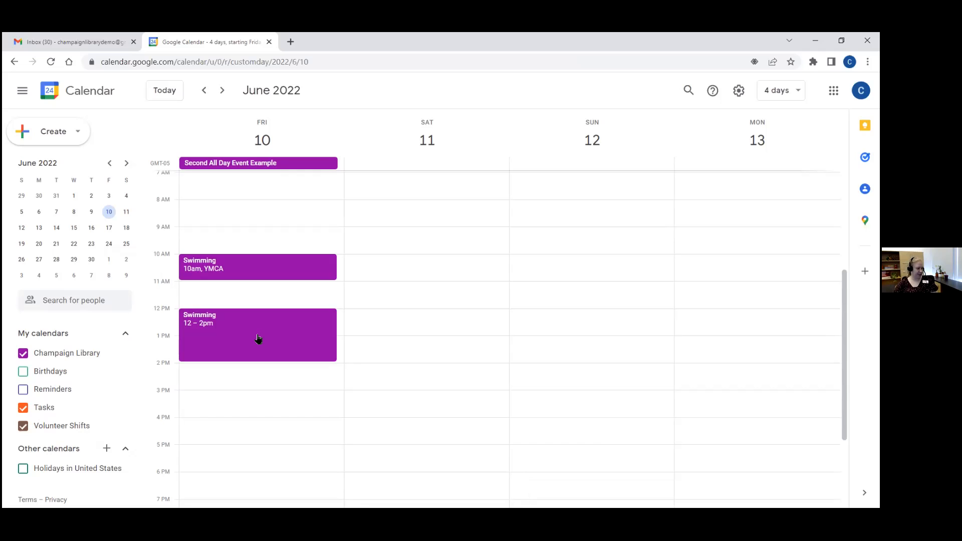
left_click(254, 343)
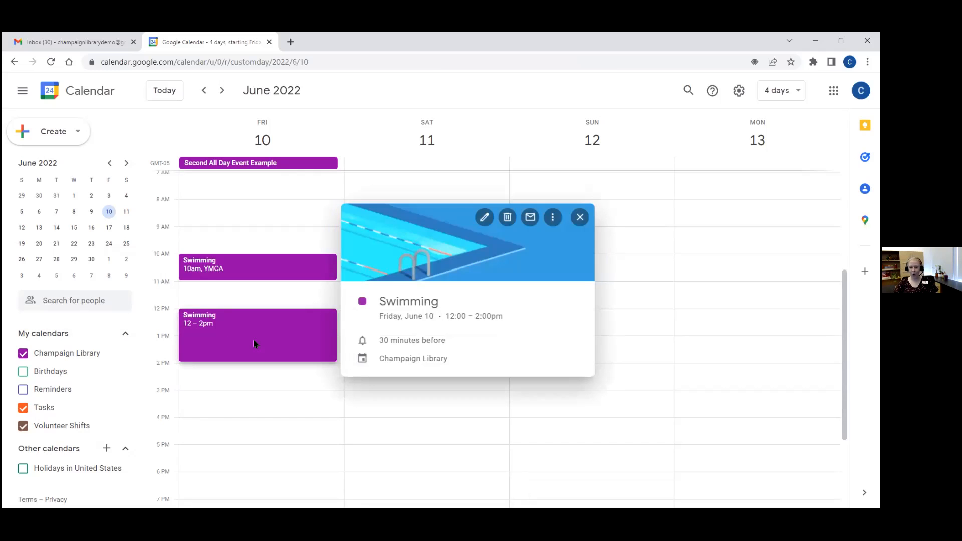
left_click(254, 332)
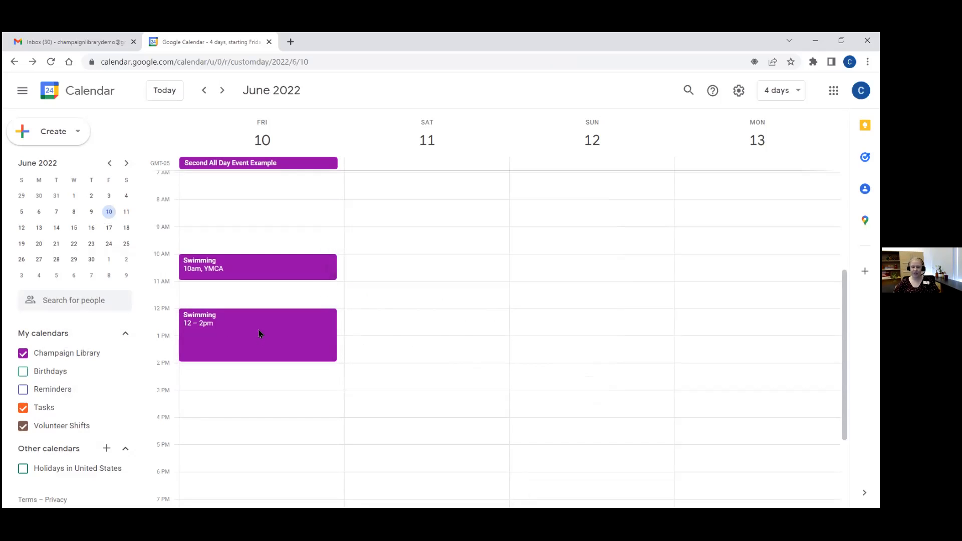
Step: Examine the 12–2pm Swimming event's colour choices and additional actions in the full editor, and close it without changes
left_click(257, 330)
left_click(486, 218)
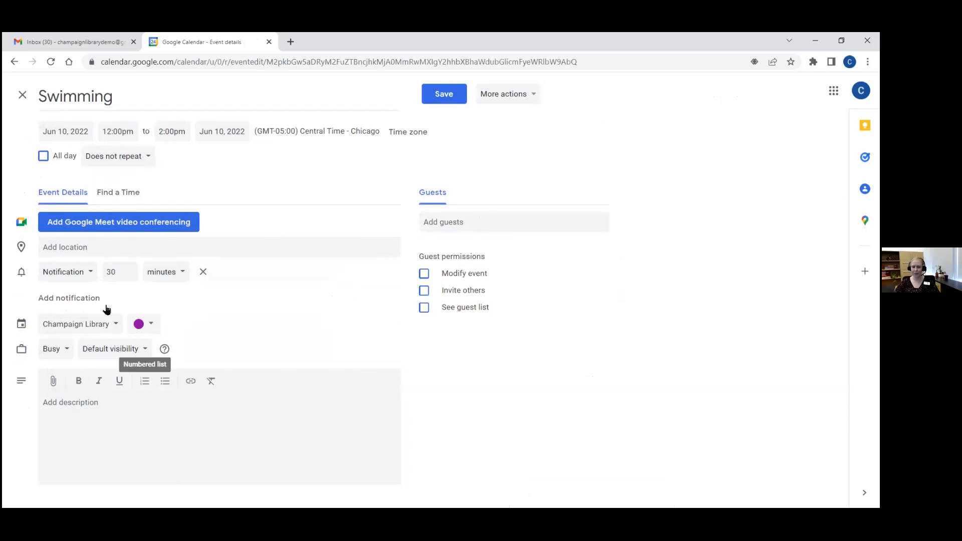
left_click(153, 324)
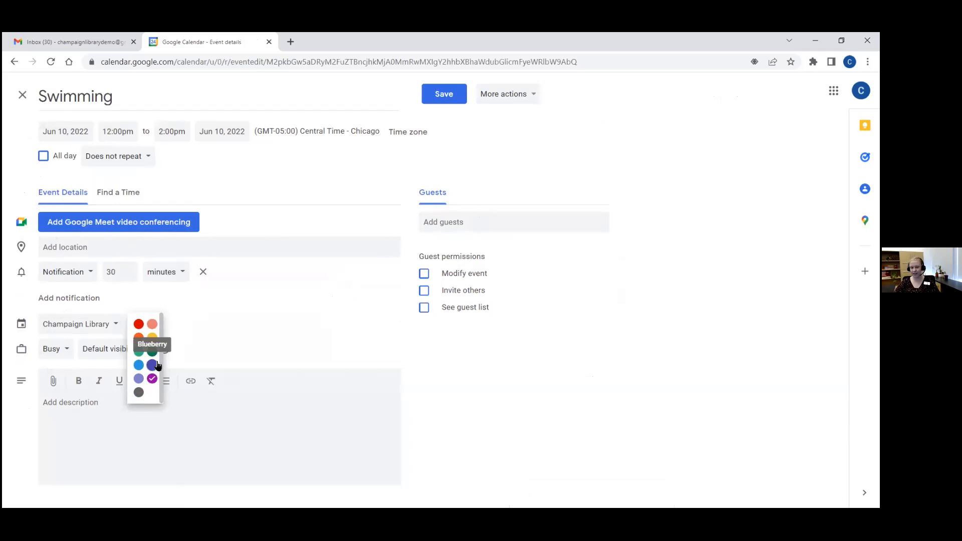
left_click(153, 379)
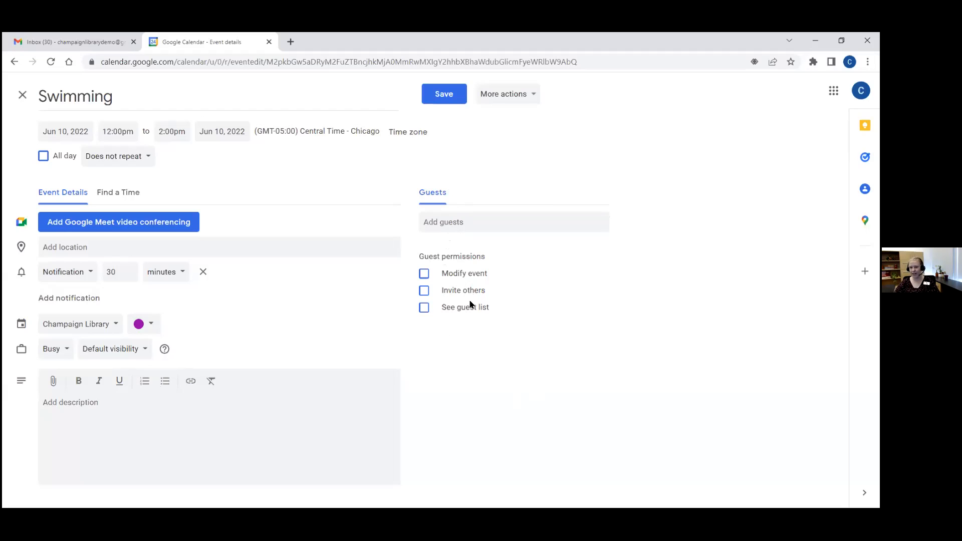
left_click(529, 96)
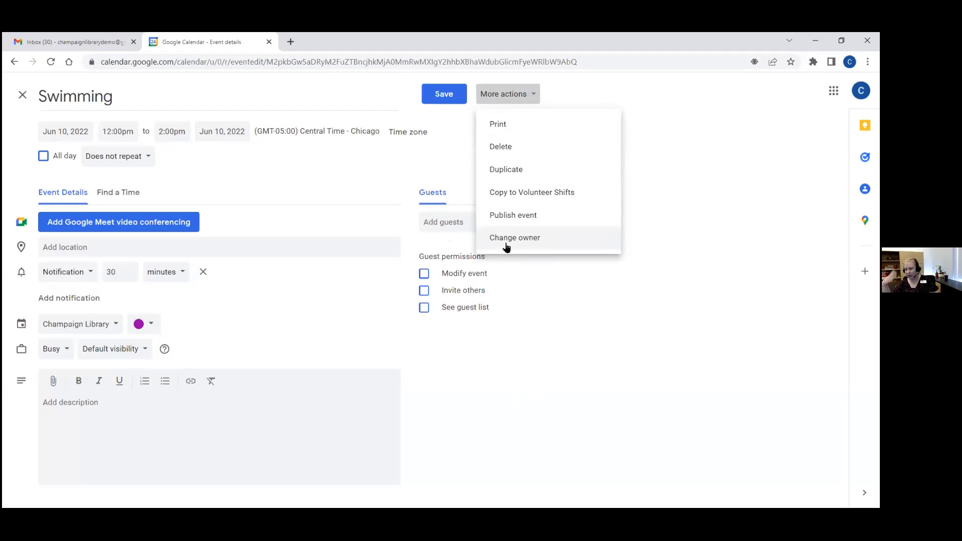
left_click(611, 289)
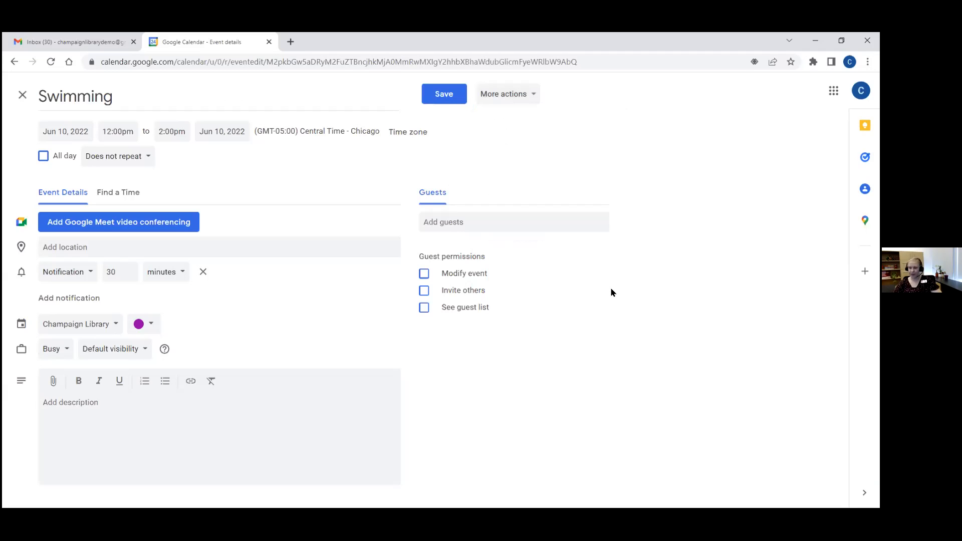
left_click(22, 95)
Step: Start a new event titled "Swimming II" on Friday, June 10 from 5:00am to 6:00am
scroll(268, 245, "up", 2)
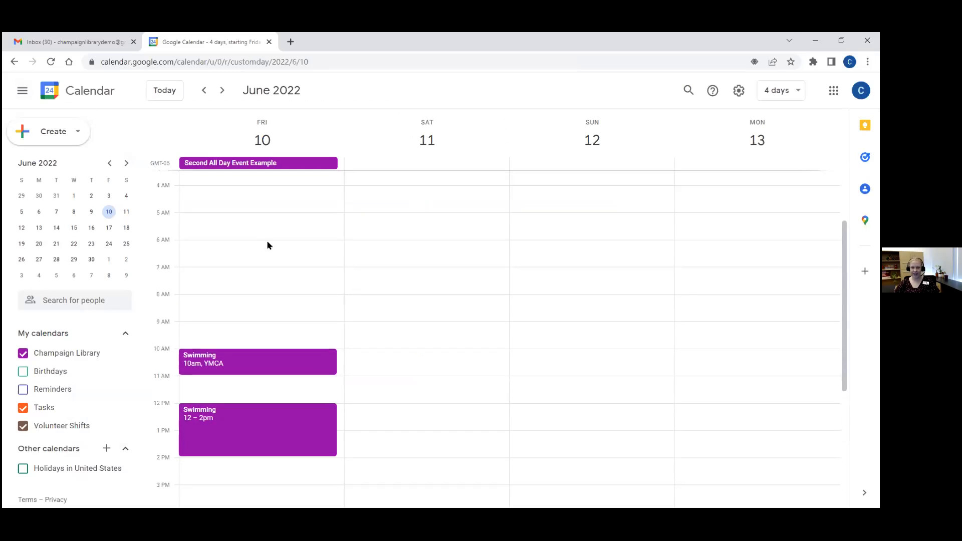
left_click(250, 227)
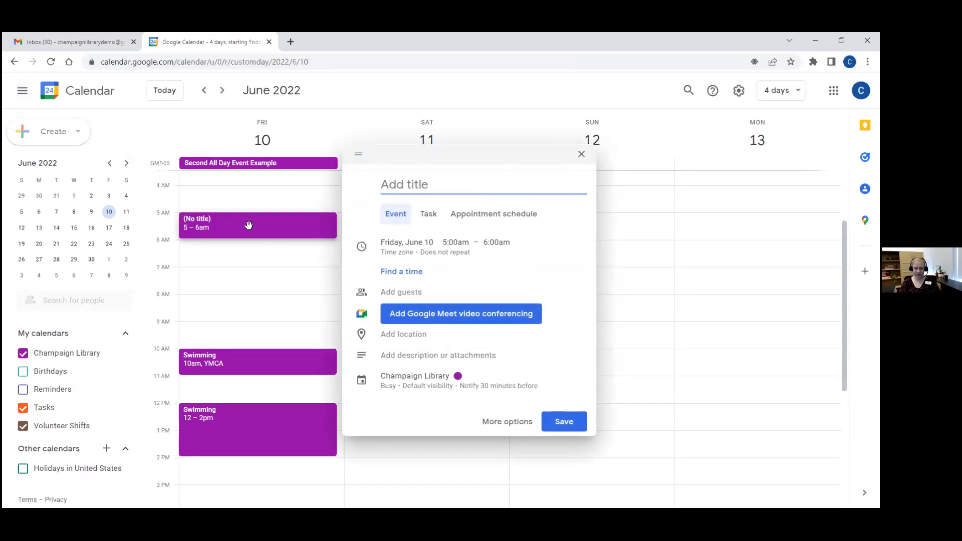
type("Swimmin")
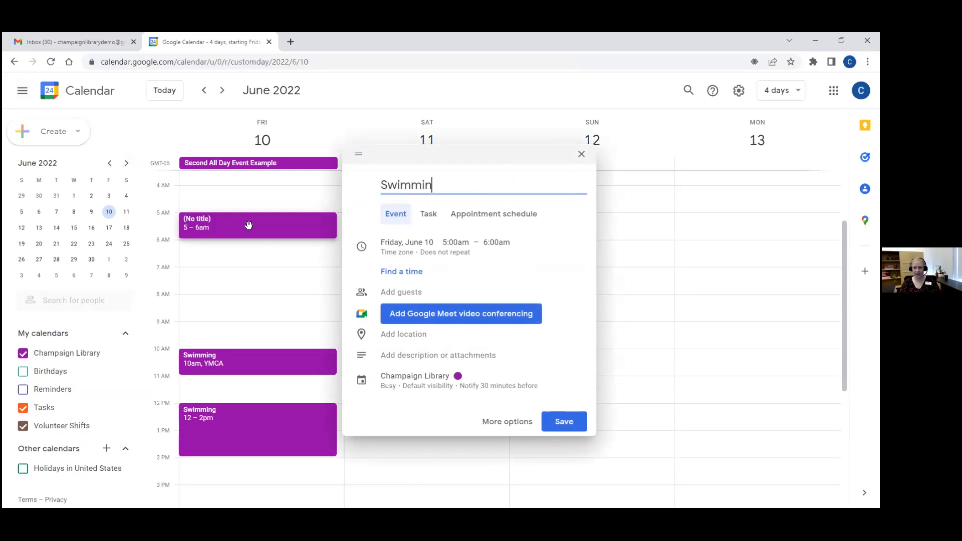
type("g II")
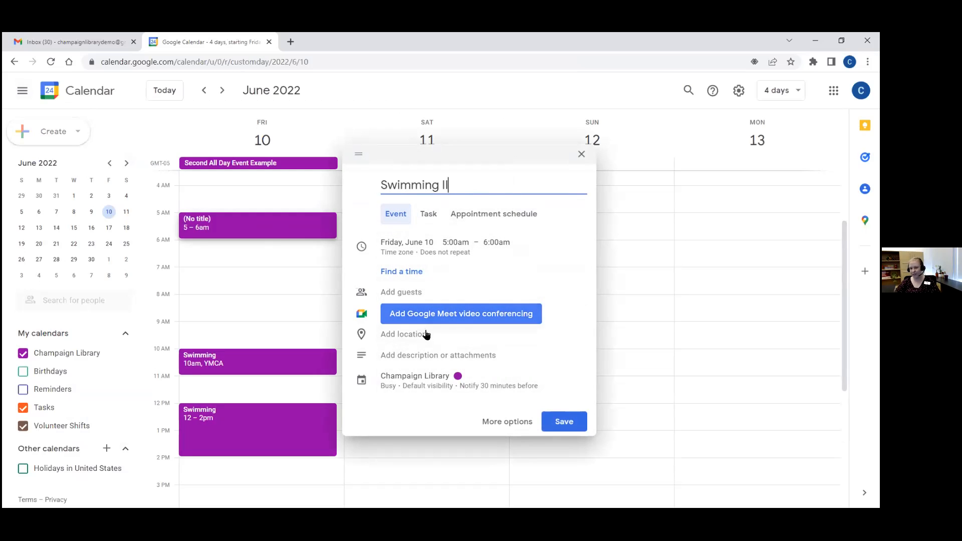
Step: Set the Swimming II event's notification to 60 minutes in its full details and save the event
left_click(510, 426)
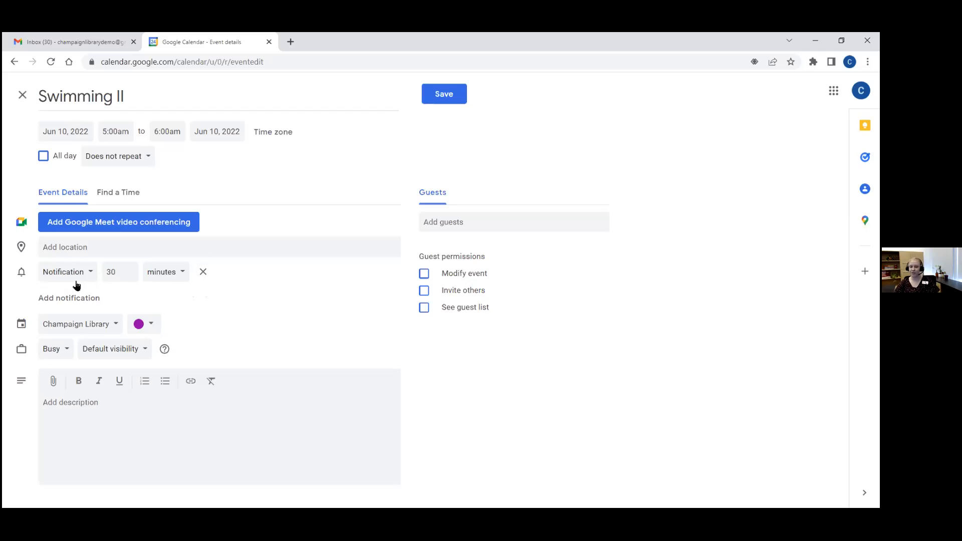
left_click(130, 275)
key("BackSpace")
key("BackSpace")
type("60")
left_click(264, 306)
left_click(437, 96)
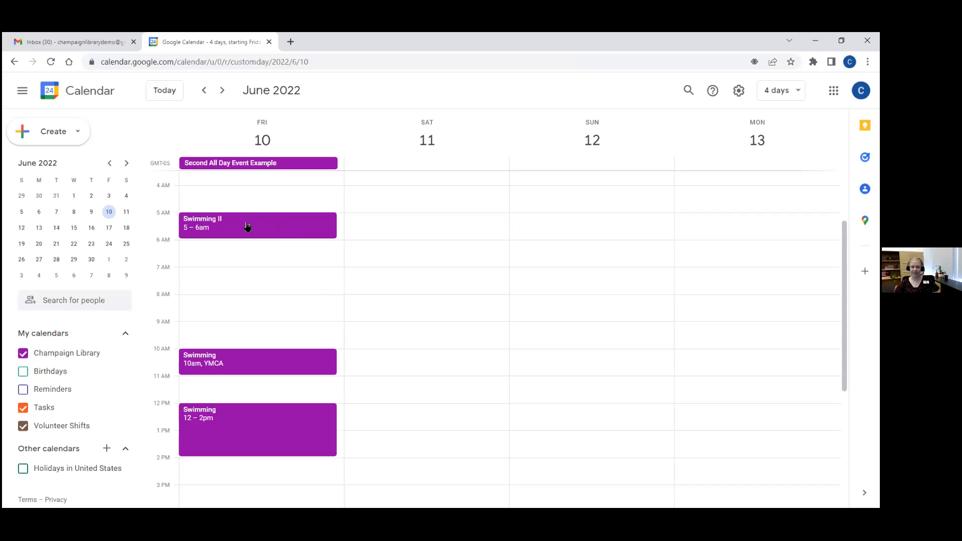
Step: Review the Swimming II event's additional options from its preview and delete the event
left_click(279, 227)
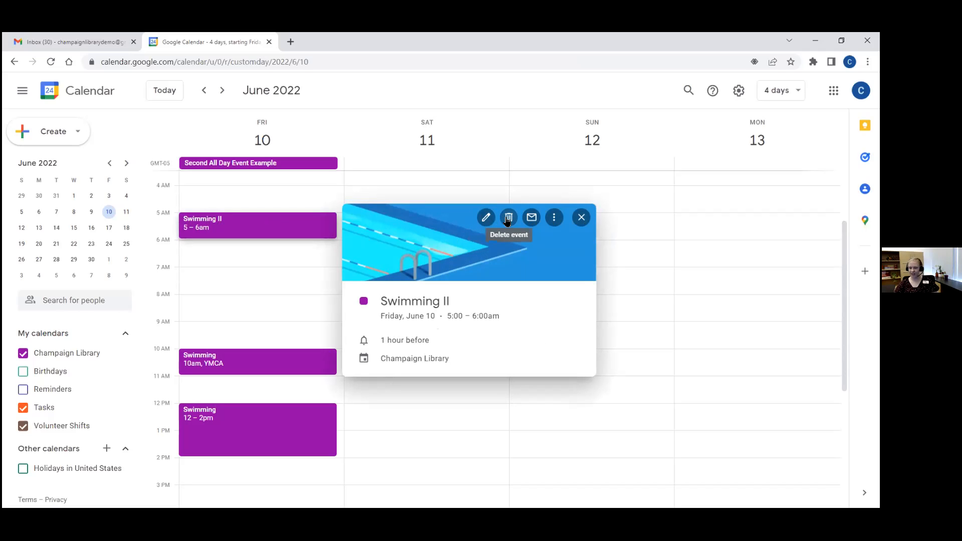
left_click(555, 221)
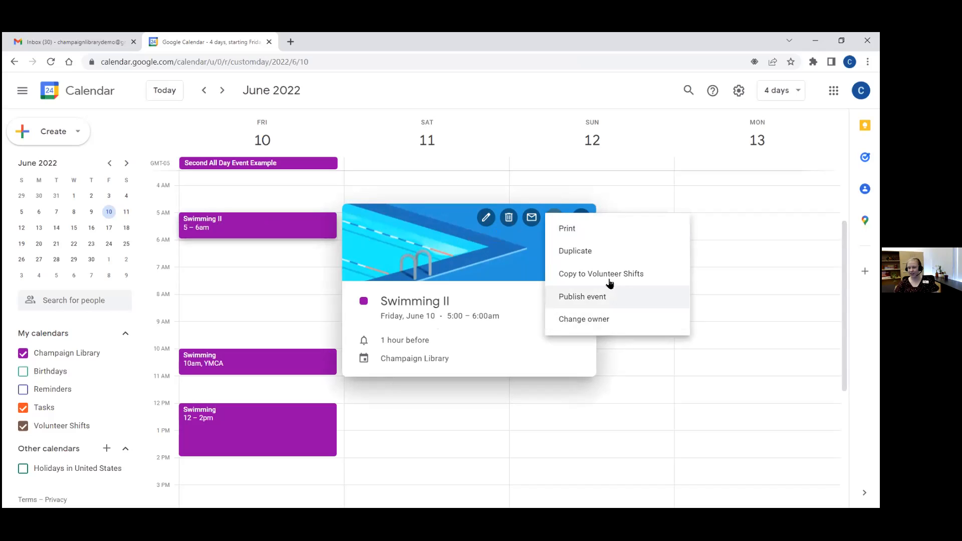
left_click(503, 266)
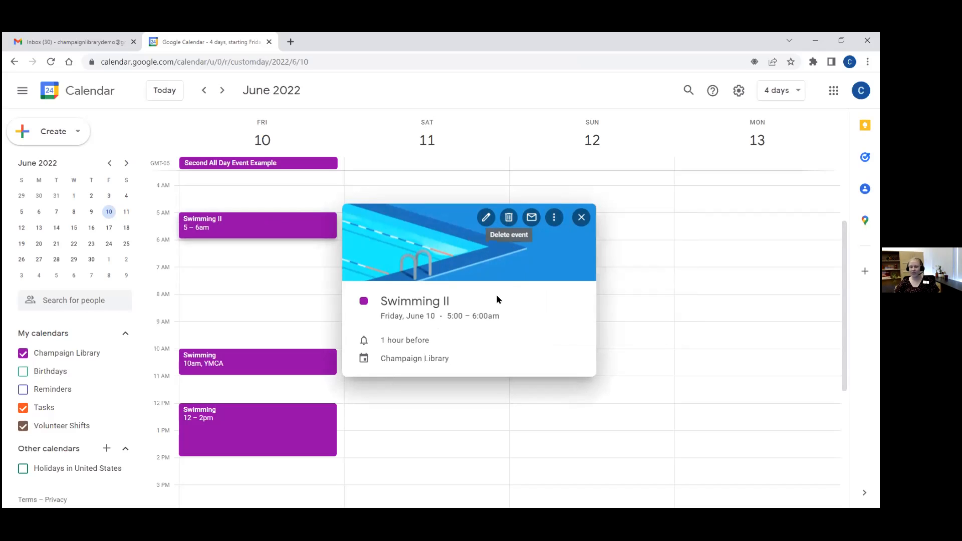
left_click(510, 217)
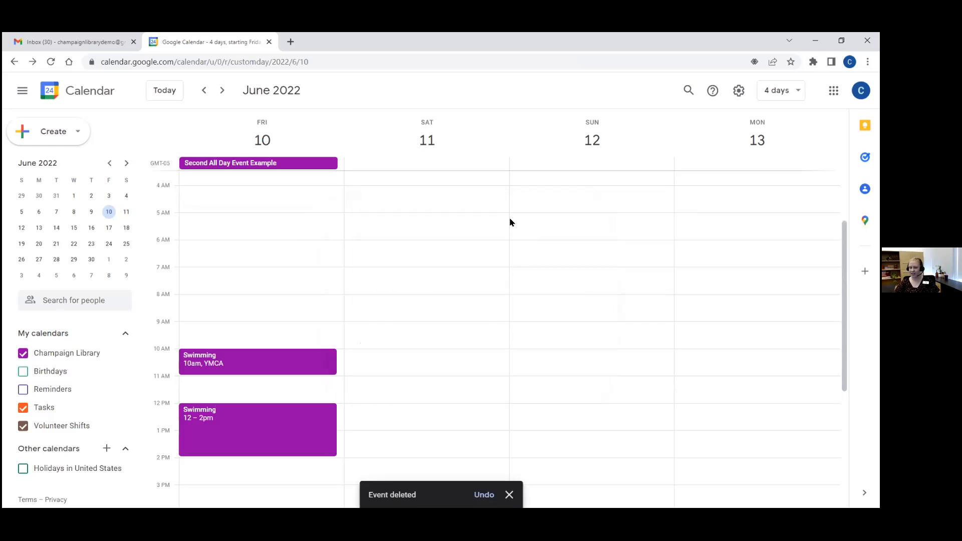
Step: Try deleting the 10am Swimming event, examine the optional guest cancellation message, and back out without deleting or sending anything
scroll(388, 341, "down", 2)
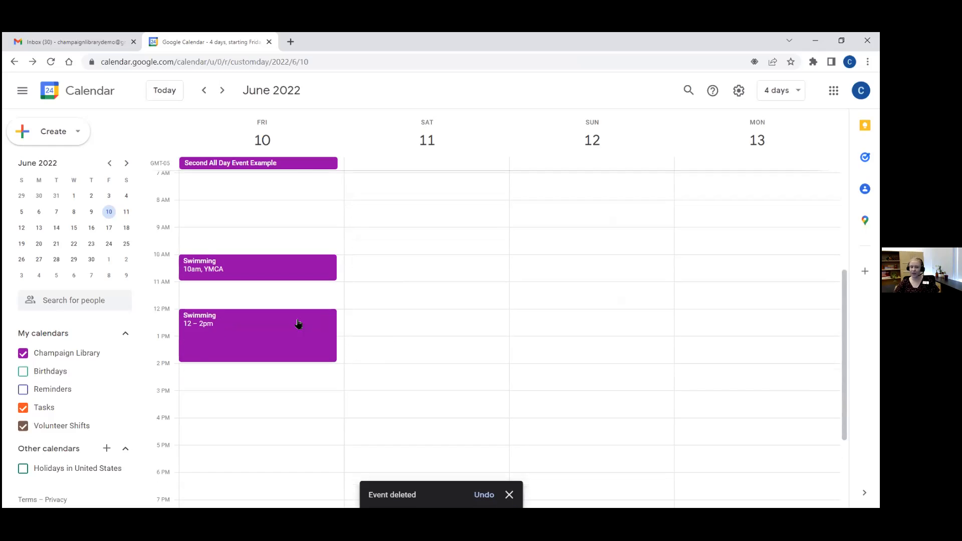
scroll(298, 324, "up", 2)
left_click(263, 369)
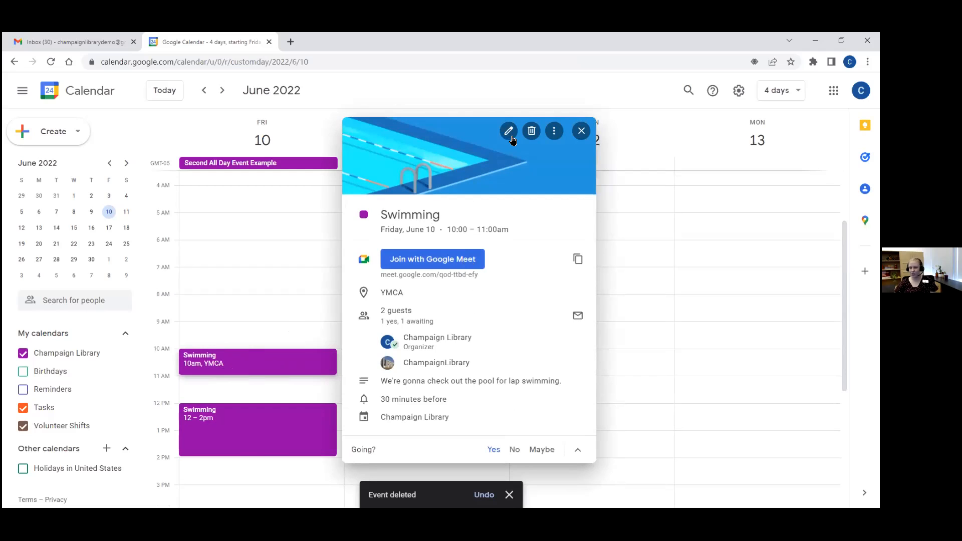
left_click(531, 132)
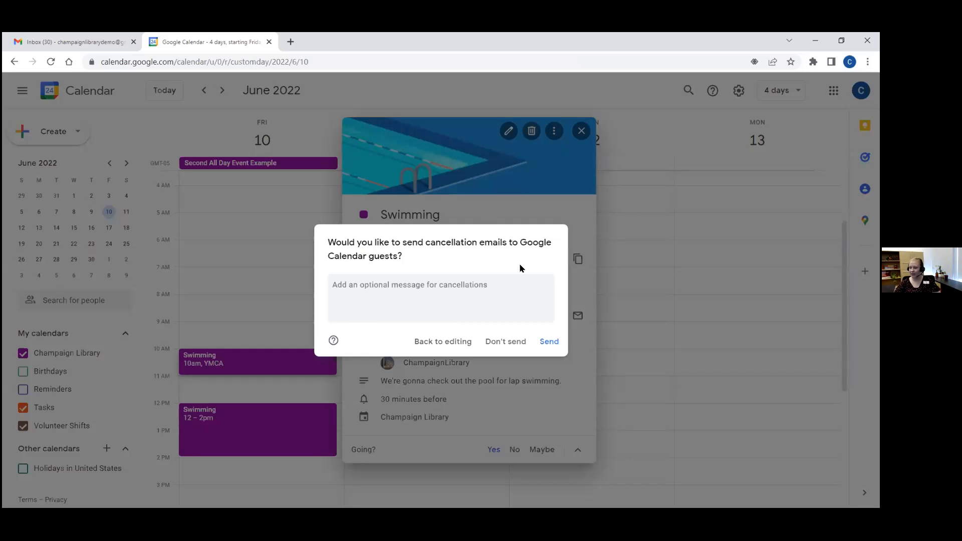
left_click(434, 288)
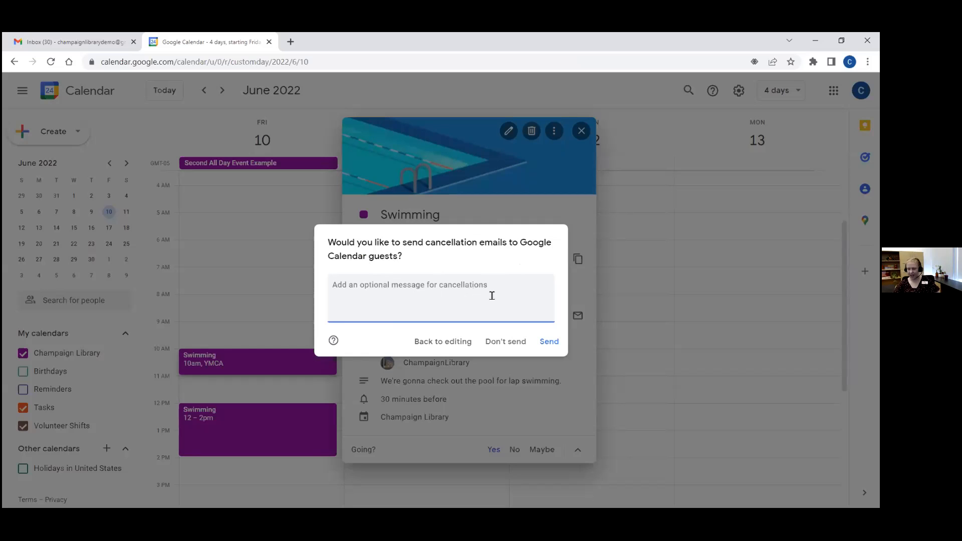
left_click(446, 346)
key("Escape")
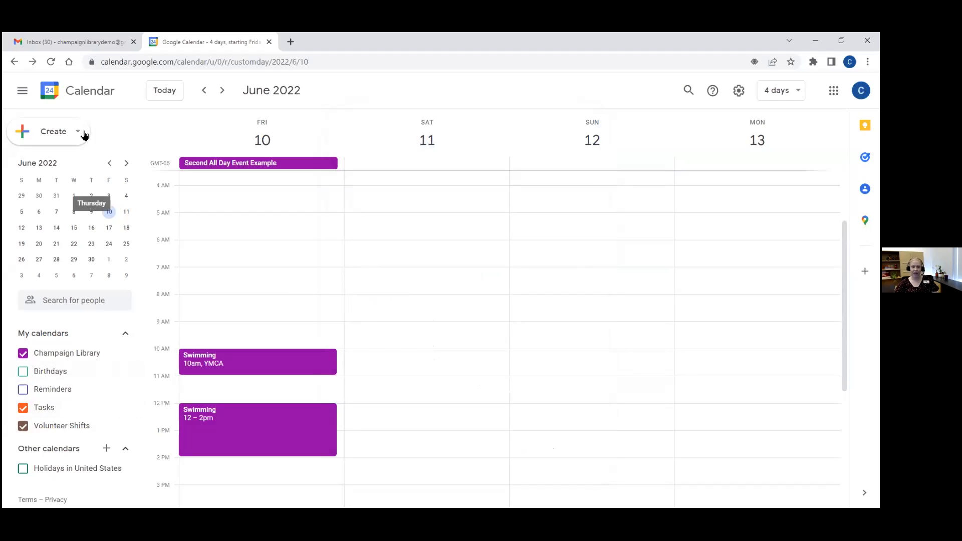
Step: Show the four days starting May 24, 2022, in the calendar
left_click(110, 163)
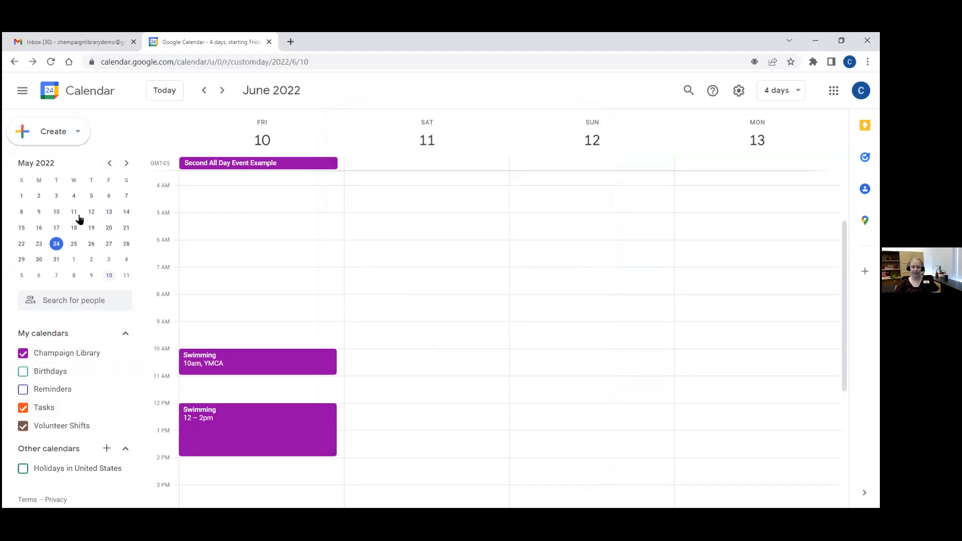
left_click(57, 243)
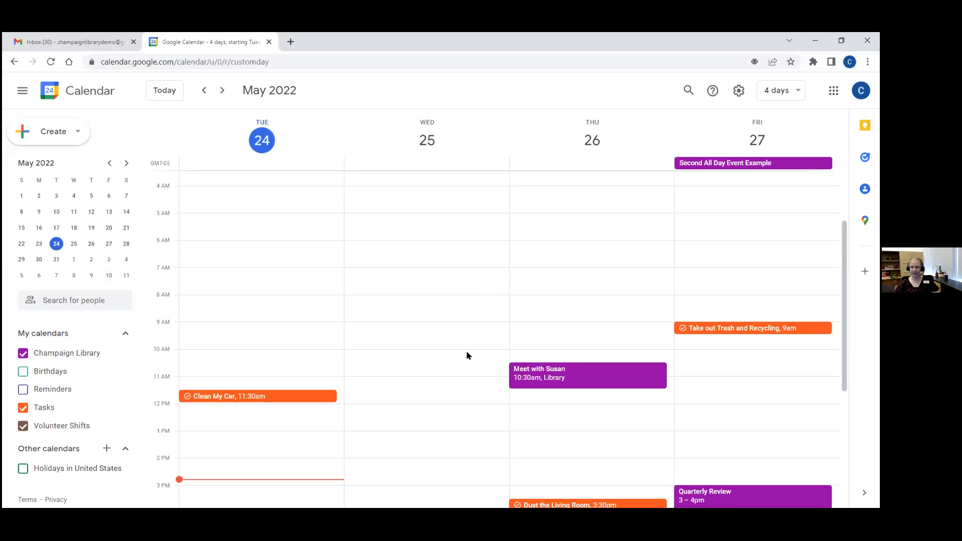
scroll(471, 353, "down", 2)
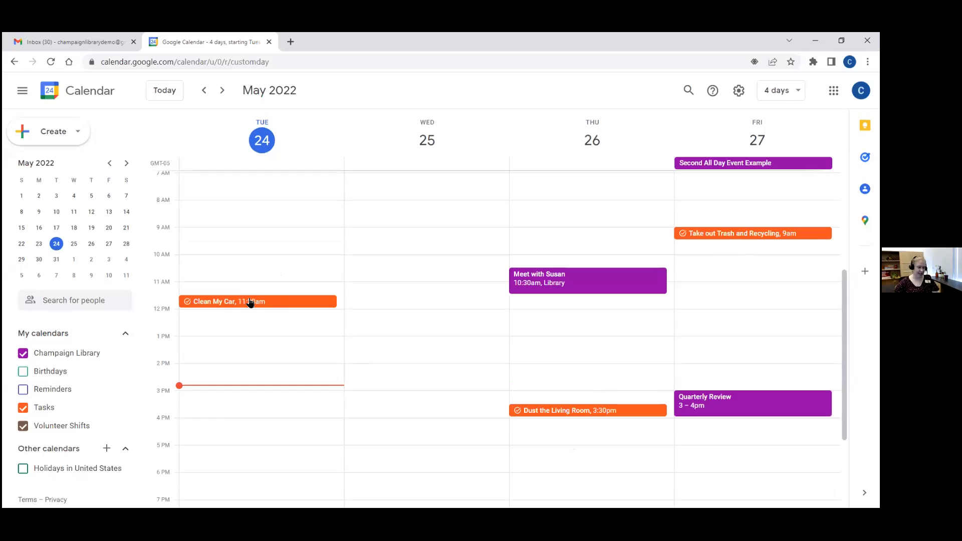
Step: Create the task "Let the dog out" for May 24, 2022 at 3:00pm, described as "Puppy needs to be let out at exactly 3 pm."
left_click(53, 131)
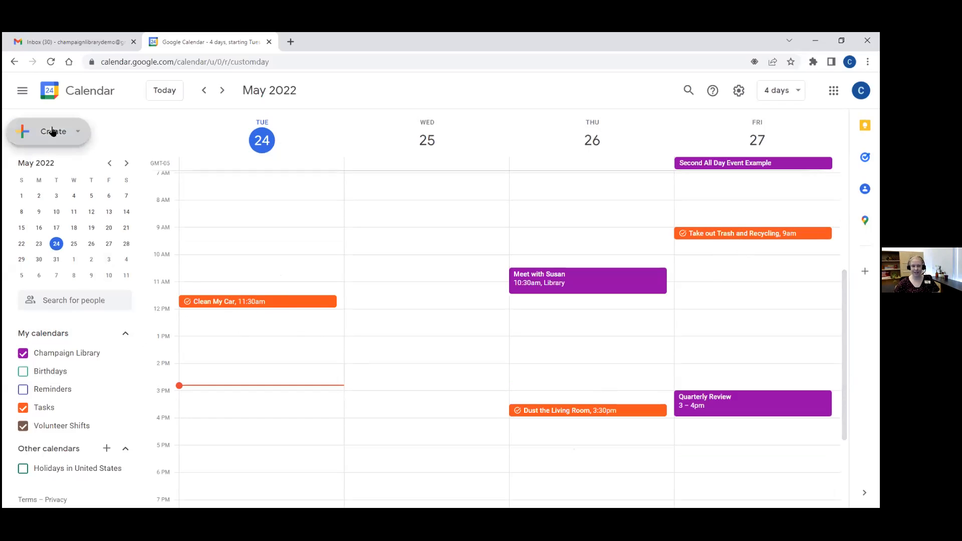
left_click(29, 185)
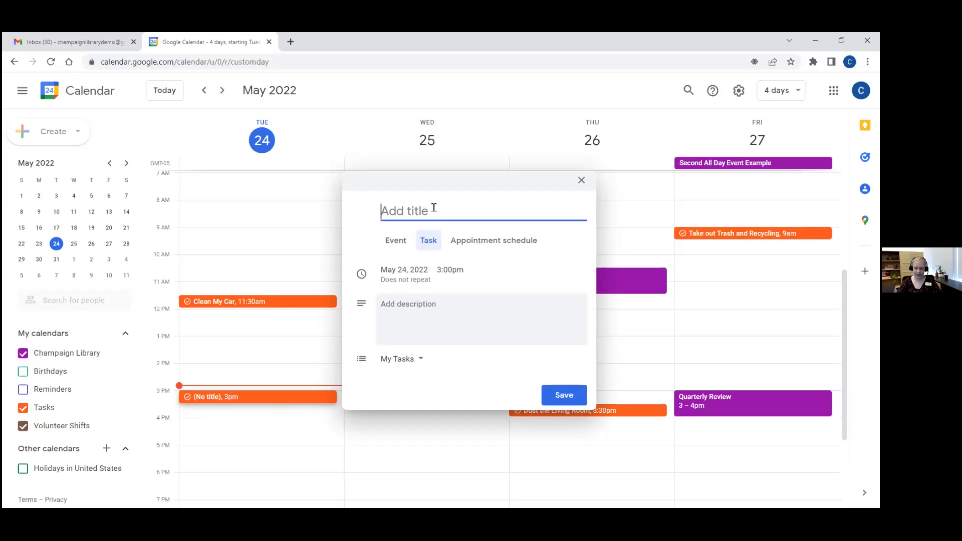
type("Let the dog out")
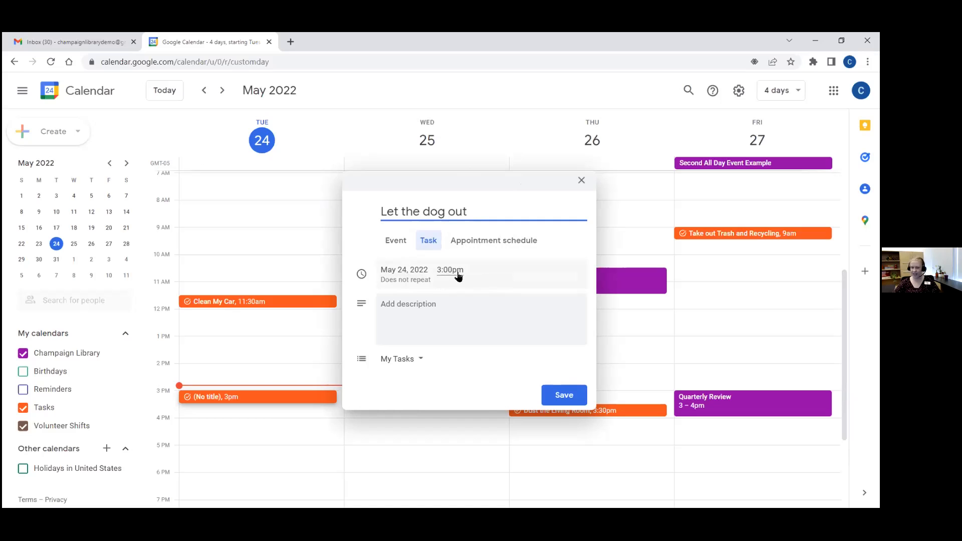
left_click(447, 306)
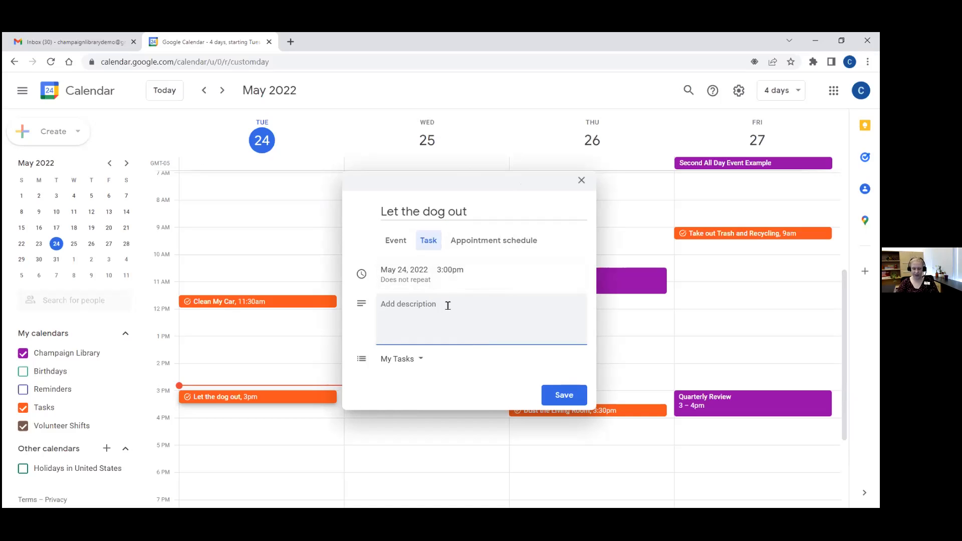
type("Puppy needs to be let out at exactly")
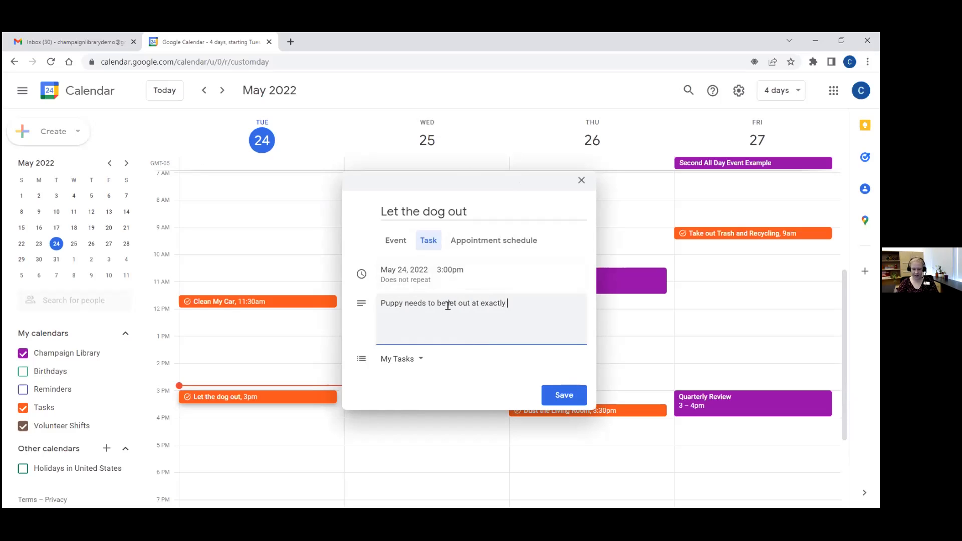
type(" 3 pm.")
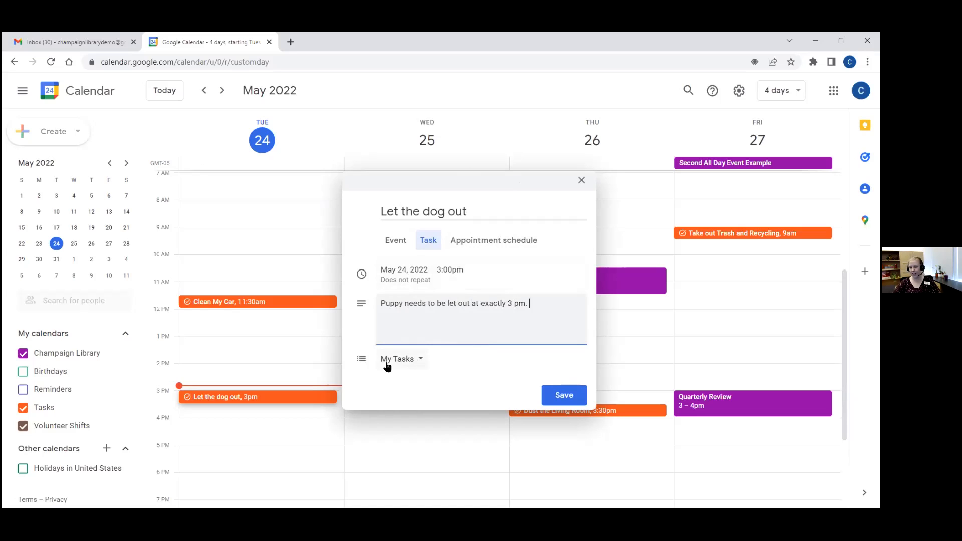
left_click(421, 364)
left_click(420, 363)
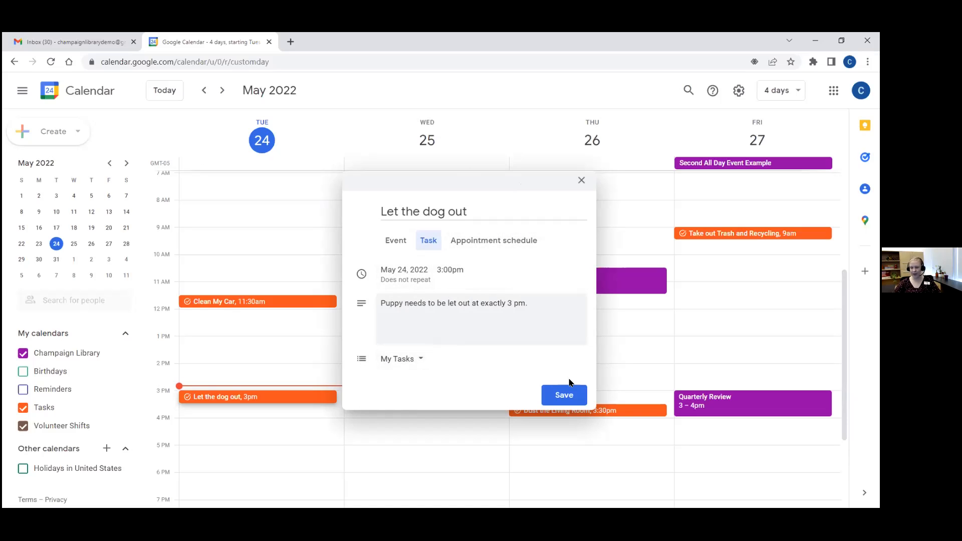
left_click(571, 397)
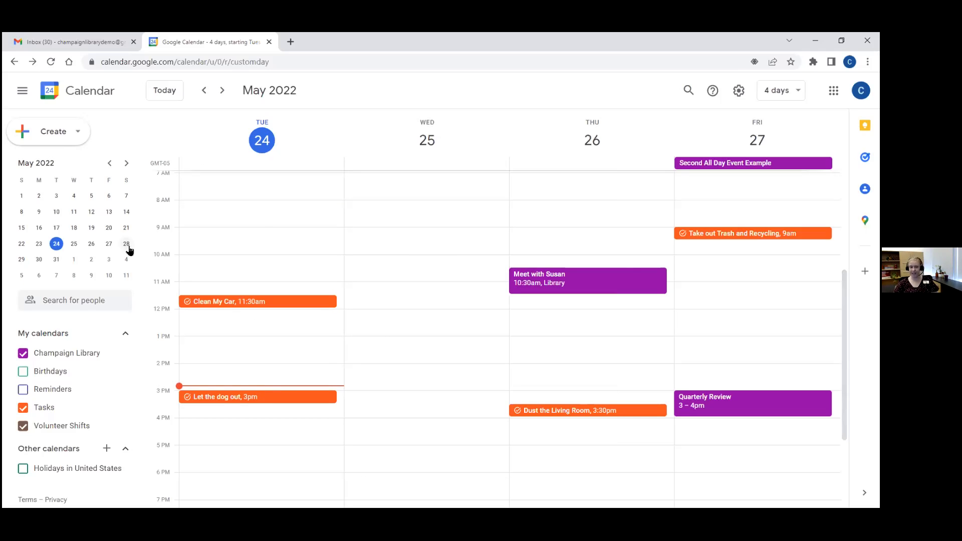
Step: Start a new entry on Wednesday, May 25 at 10:00am, compare the Event and Task forms, and leave it as a task
left_click(451, 271)
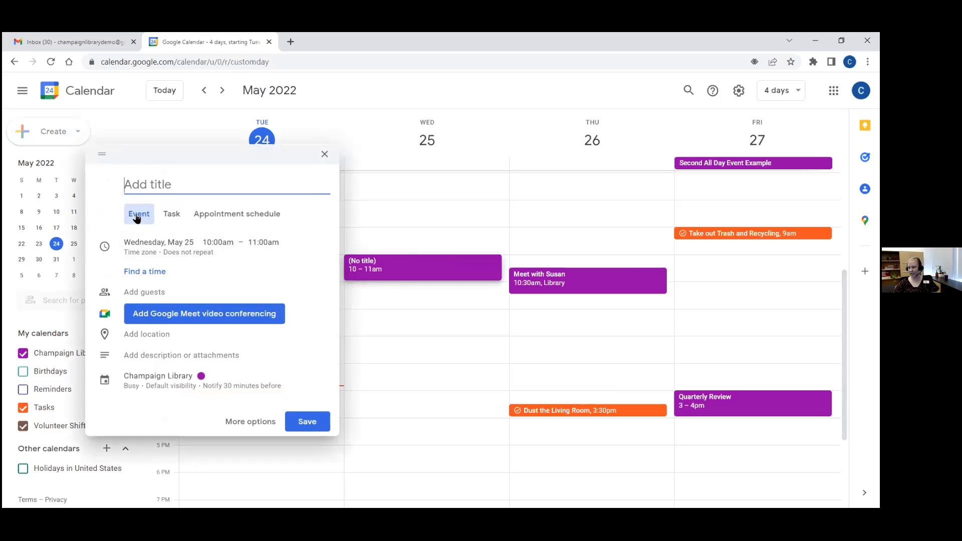
left_click(172, 215)
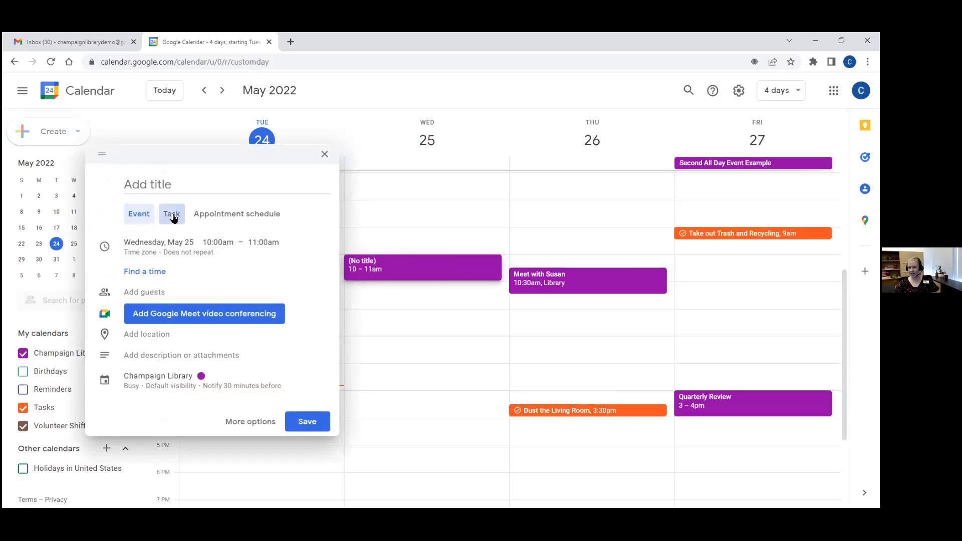
left_click(145, 216)
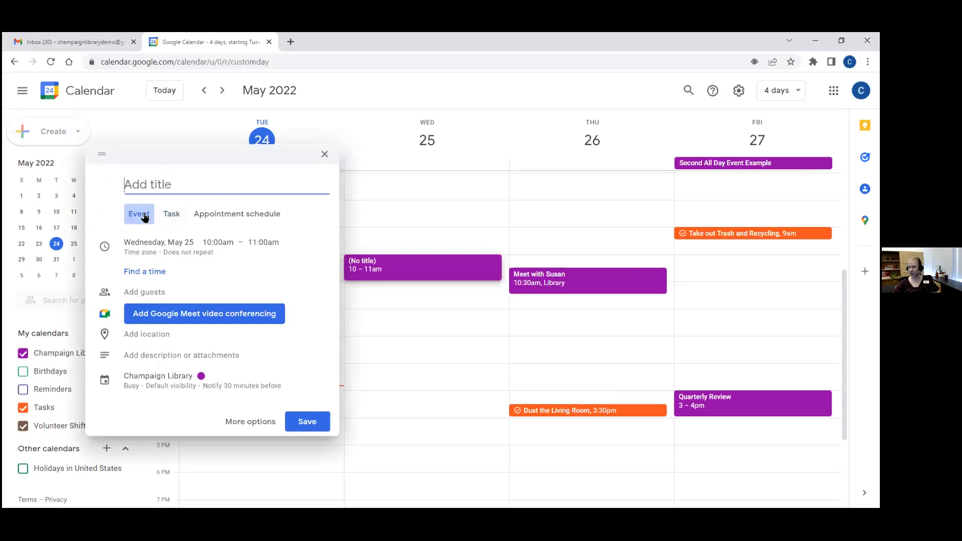
left_click(173, 215)
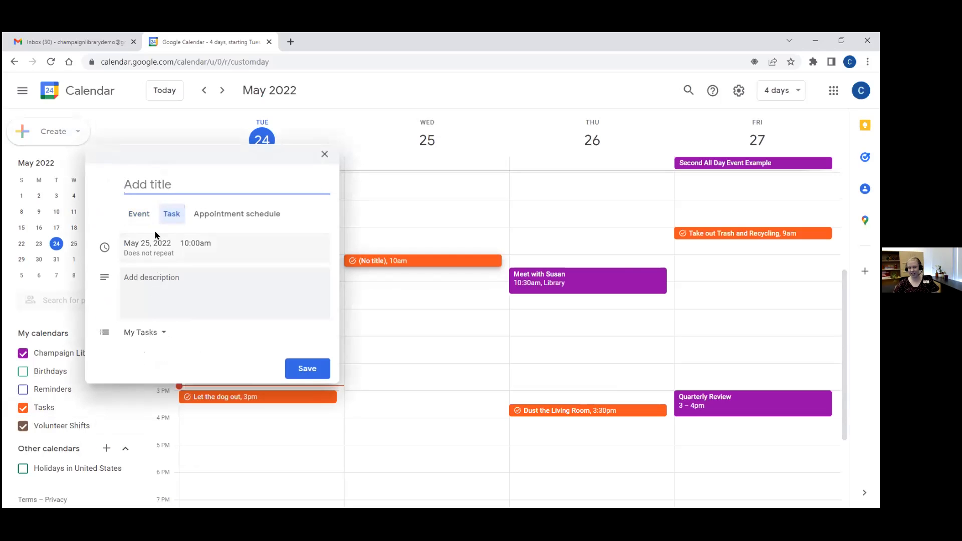
left_click(142, 216)
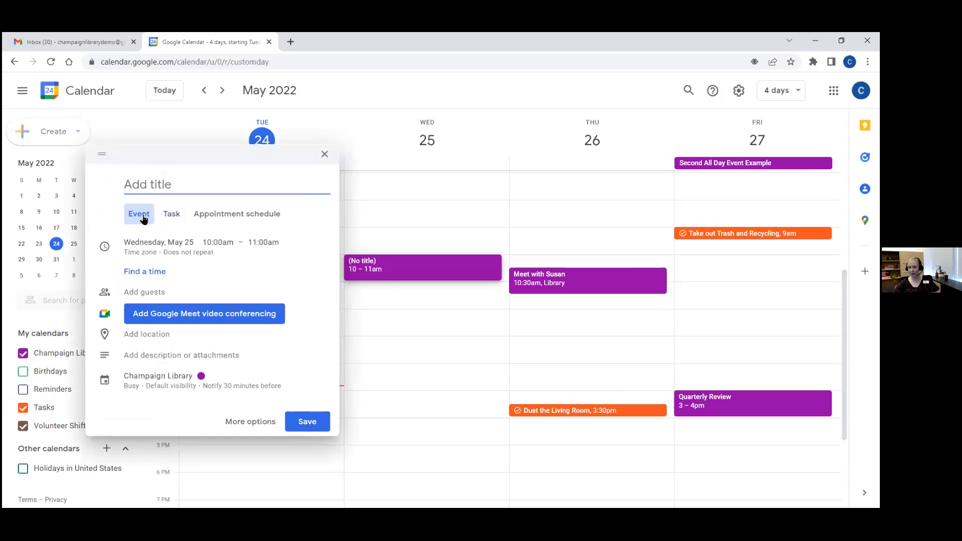
left_click(172, 215)
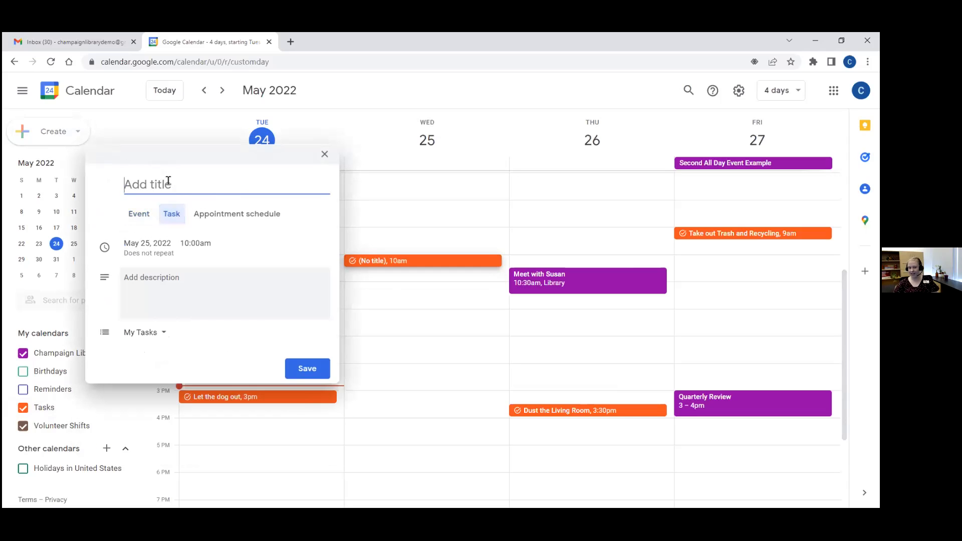
Step: Title the May 25 task "Let the dog out", describe it as "Puppy needs a walk now." and save it
type("L")
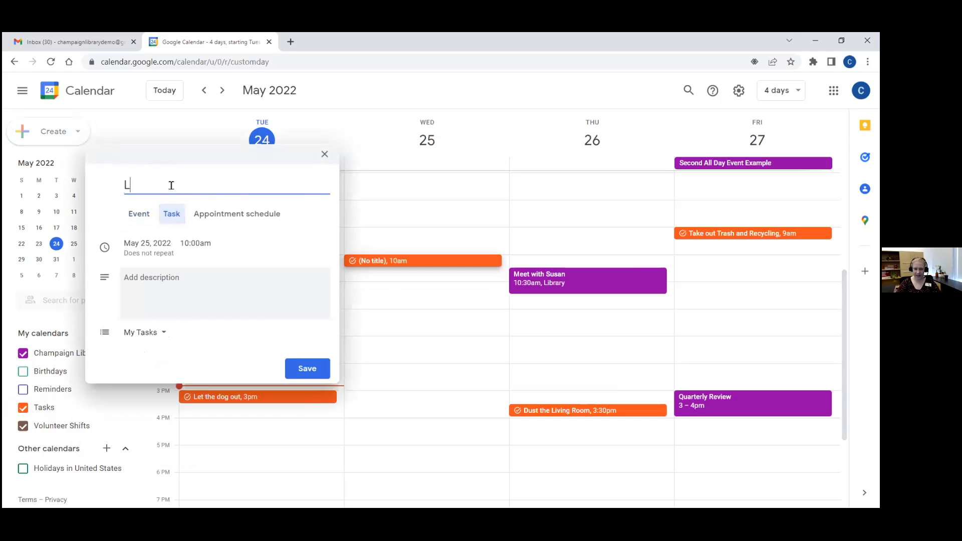
type("et the gog out")
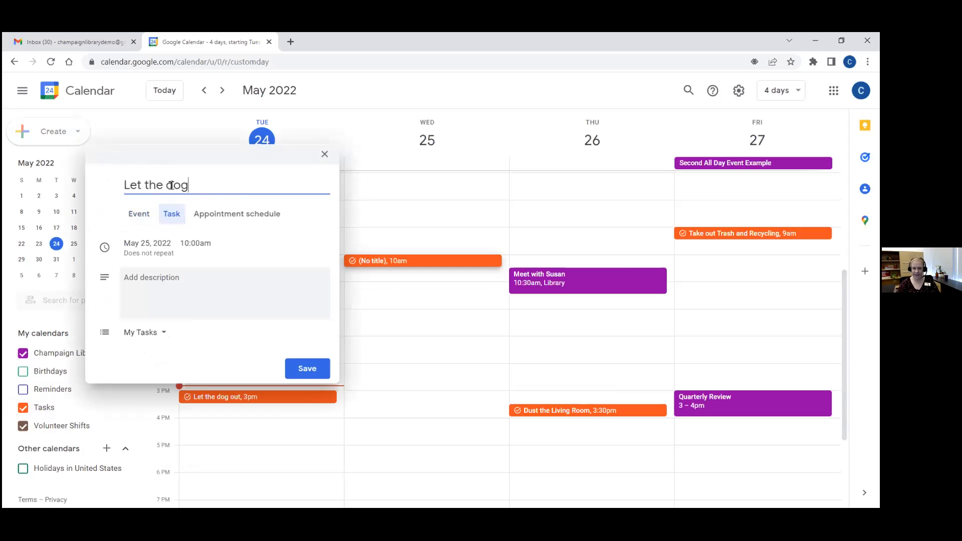
left_click(195, 274)
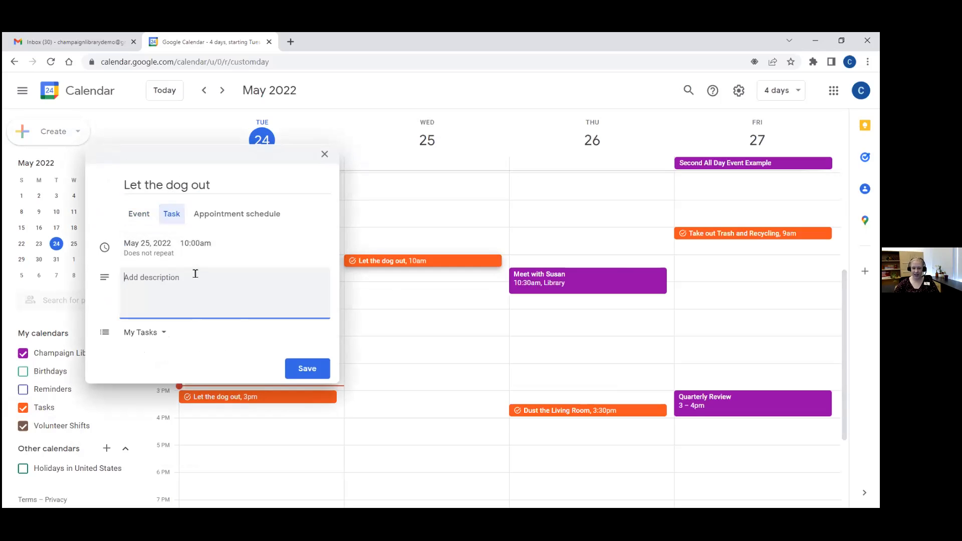
type("Puppy needs a walk now.")
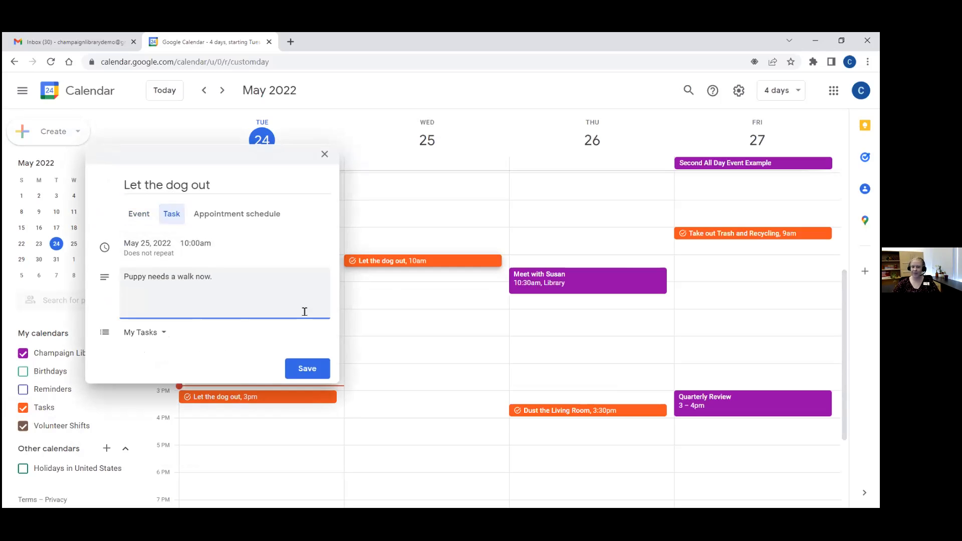
left_click(307, 369)
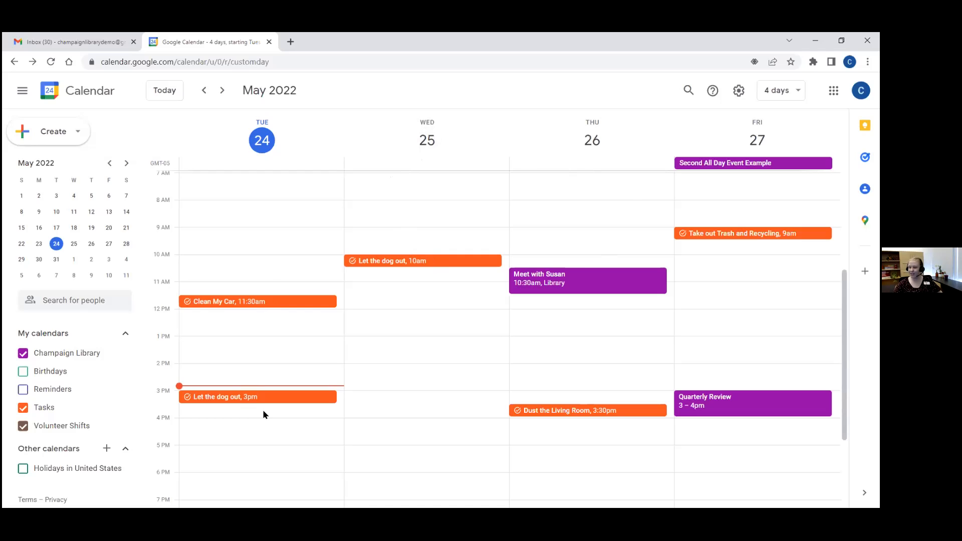
Step: Create an all-day task "Plant Hostas" on May 25, with a planting description that mentions the garage
left_click(430, 163)
left_click(182, 223)
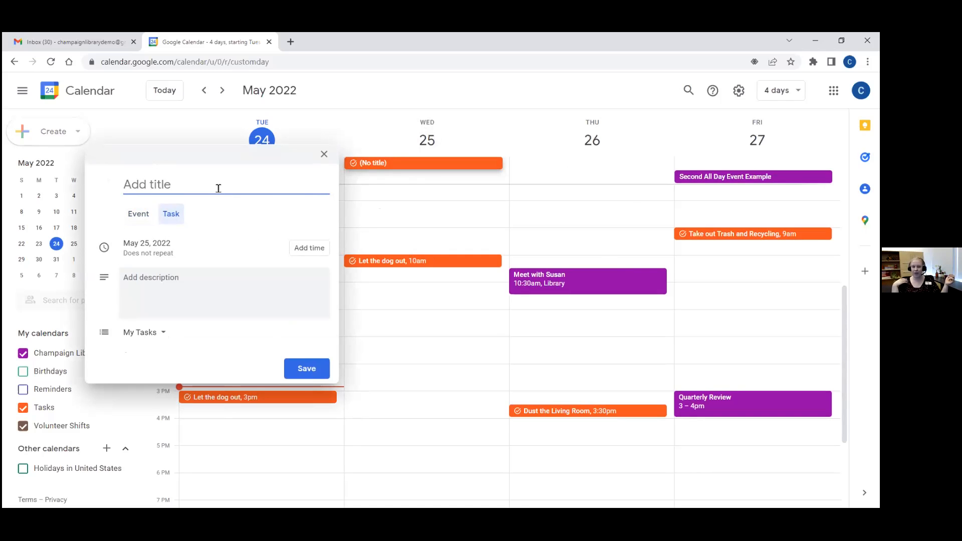
type("Plant Hostas")
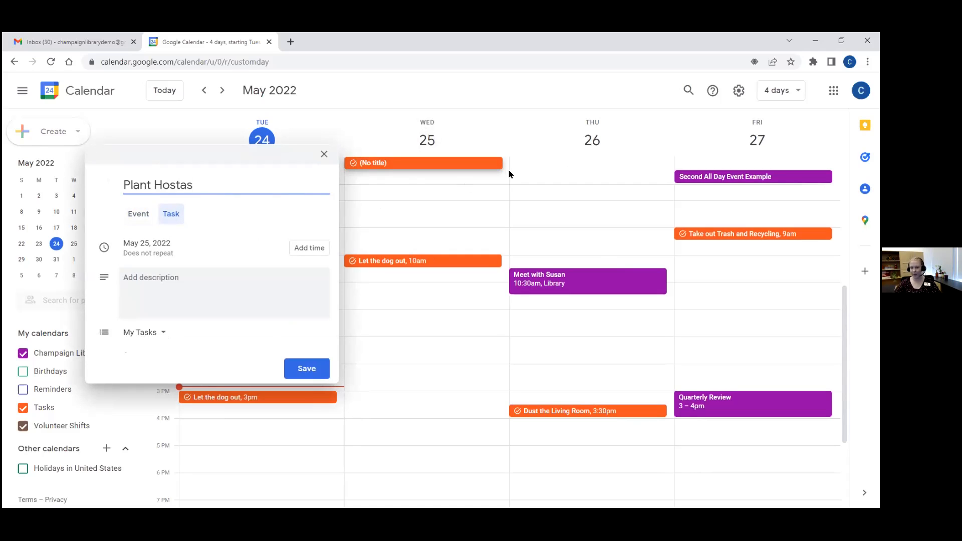
left_click(193, 284)
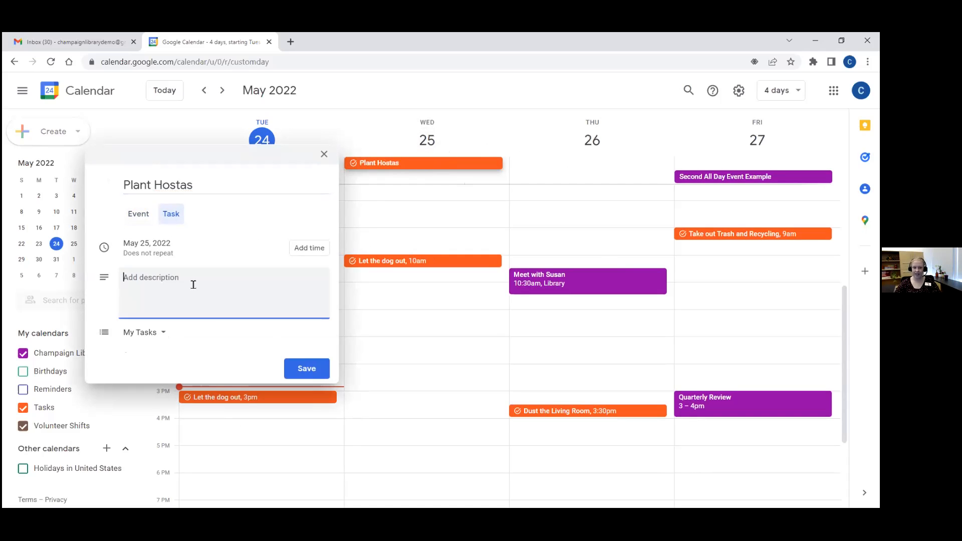
type("Plant hte h")
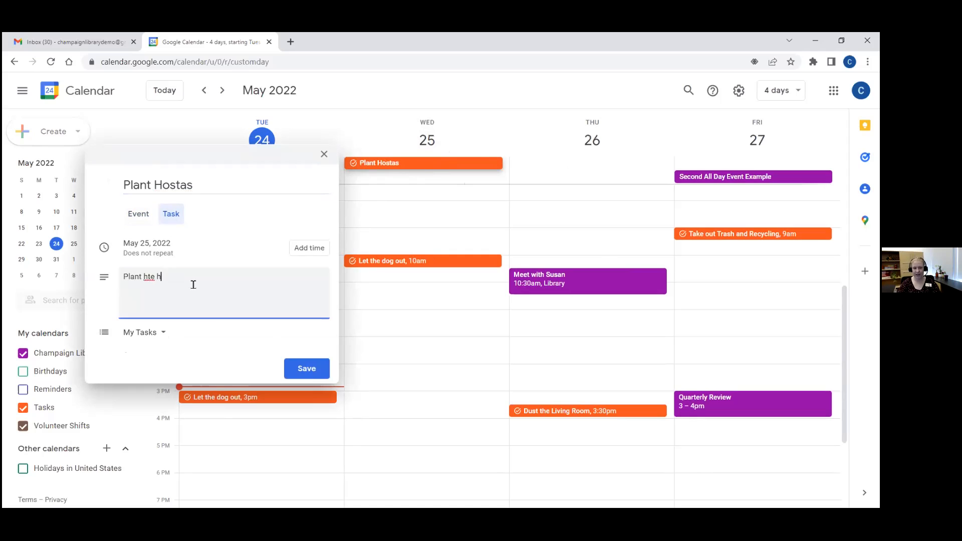
type("ohe ho")
type("he garage")
left_click(312, 368)
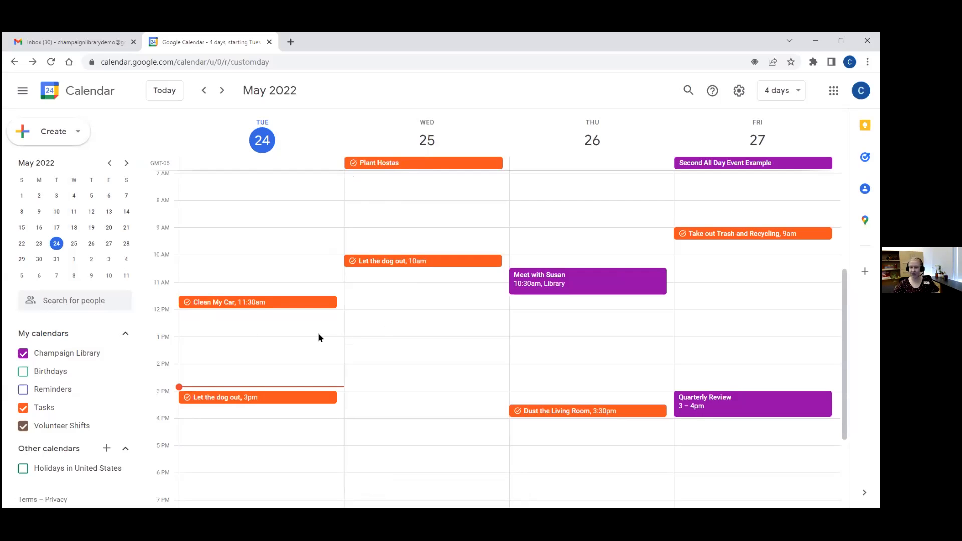
Step: Mark Tuesday's 3pm "Let the dog out" task as completed and close its details
left_click(247, 401)
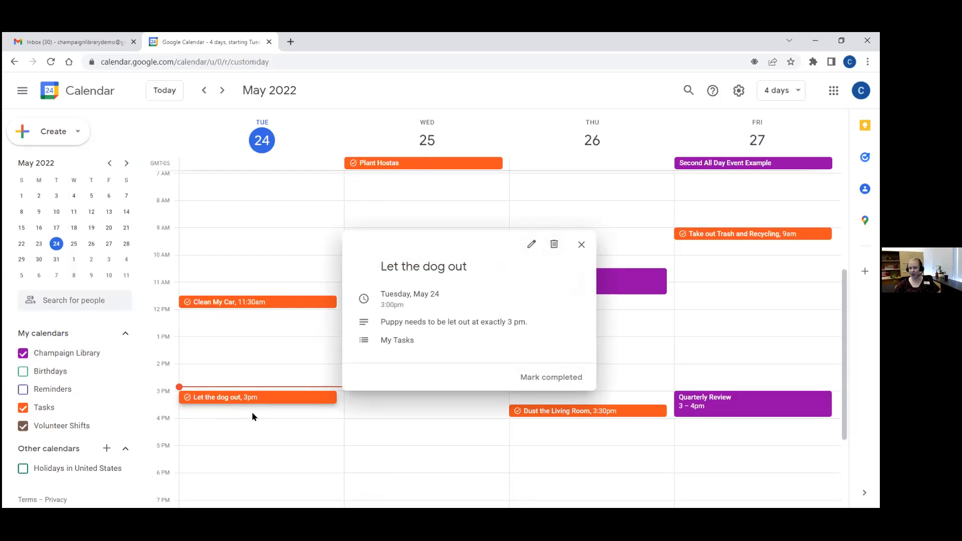
left_click(552, 376)
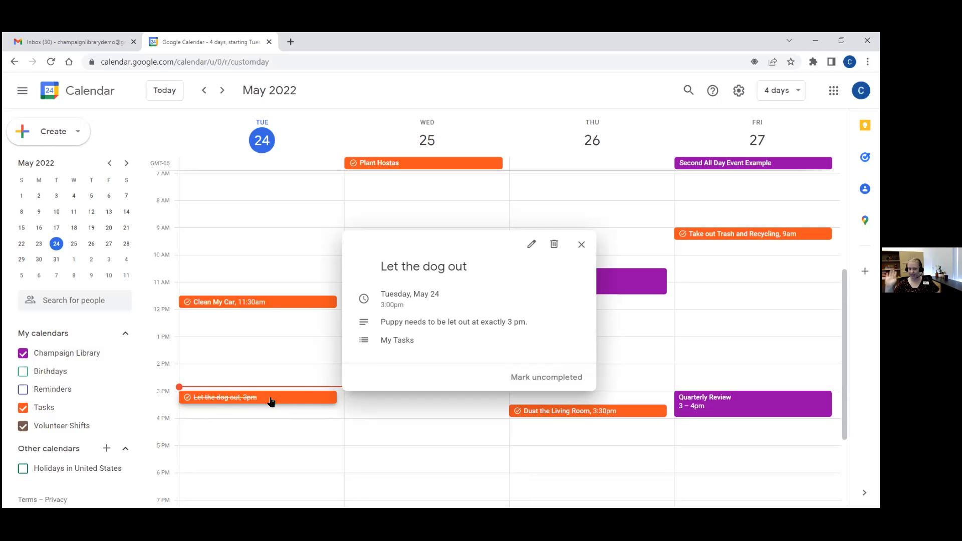
left_click(581, 245)
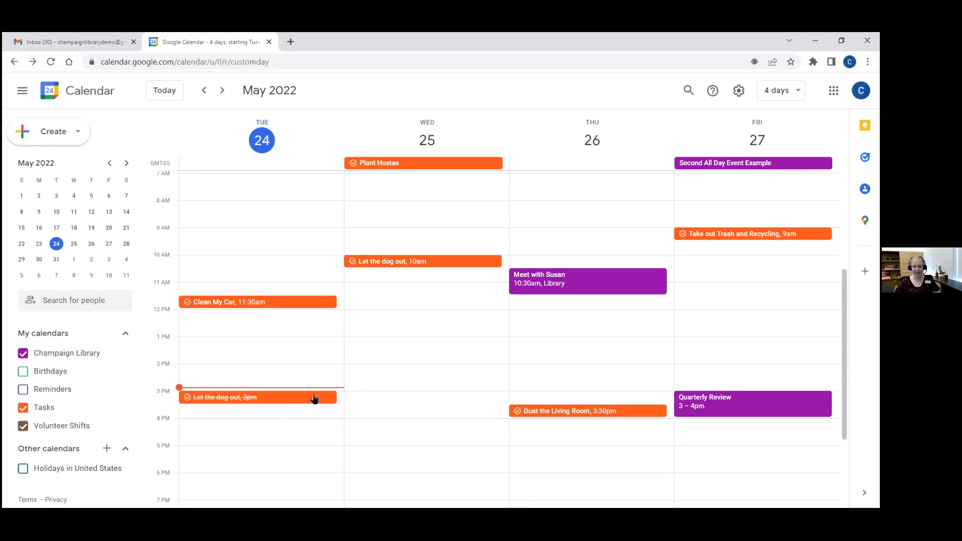
Step: Delete the "Clean My Car" task on Tuesday, May 24
left_click(304, 307)
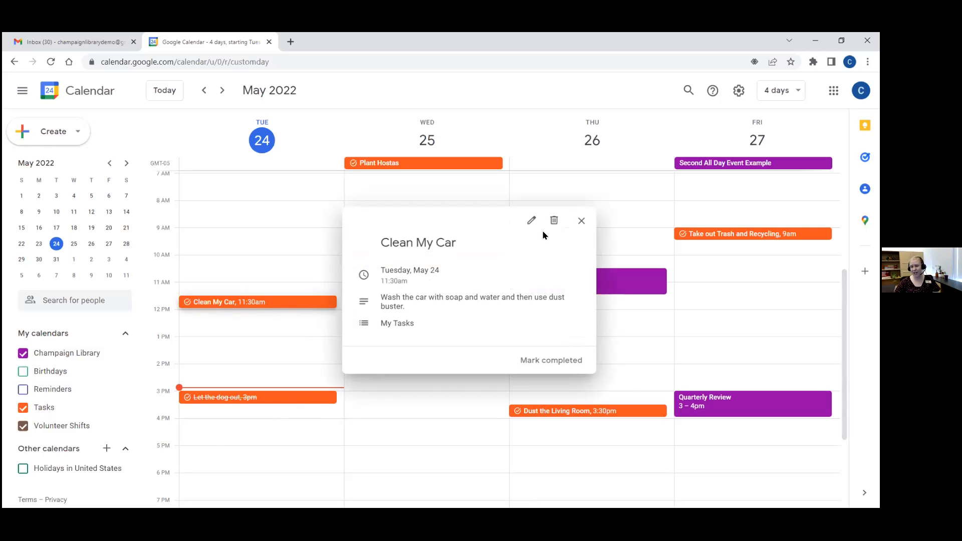
left_click(553, 221)
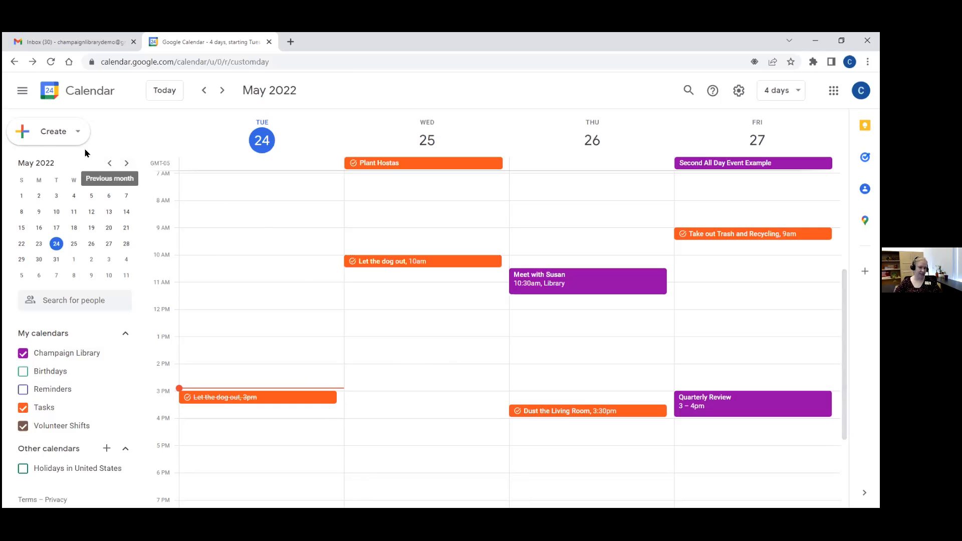
left_click(63, 139)
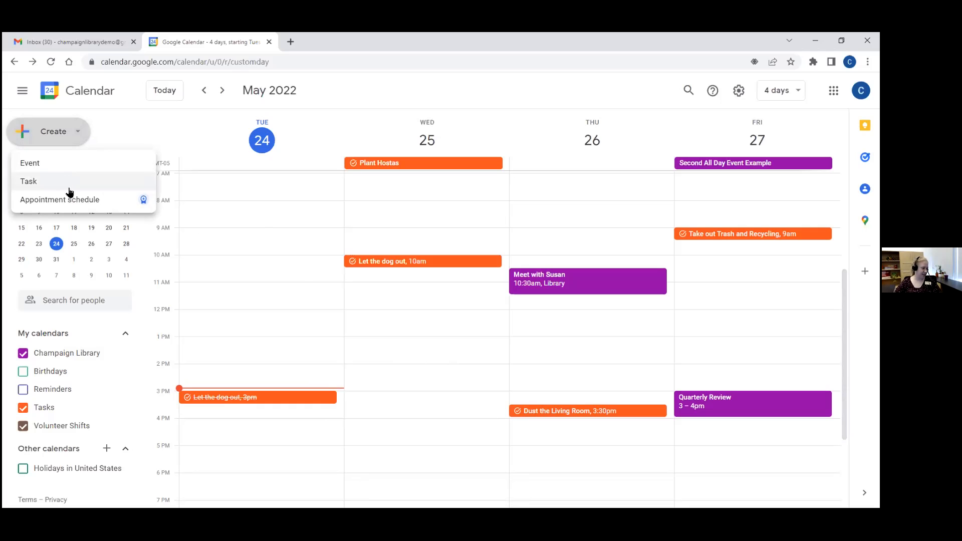
left_click(259, 210)
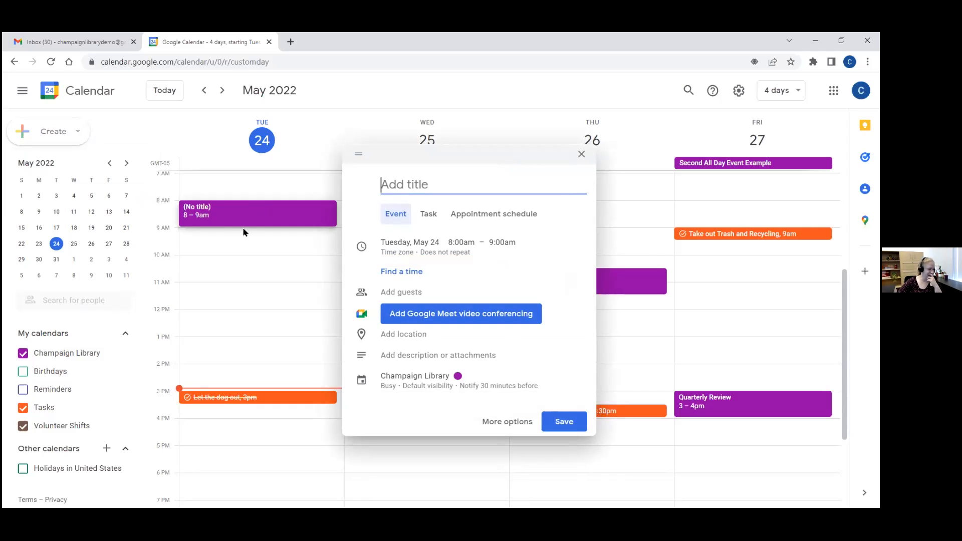
left_click(581, 155)
Step: Turn on the display of the Reminders calendar
left_click(77, 393)
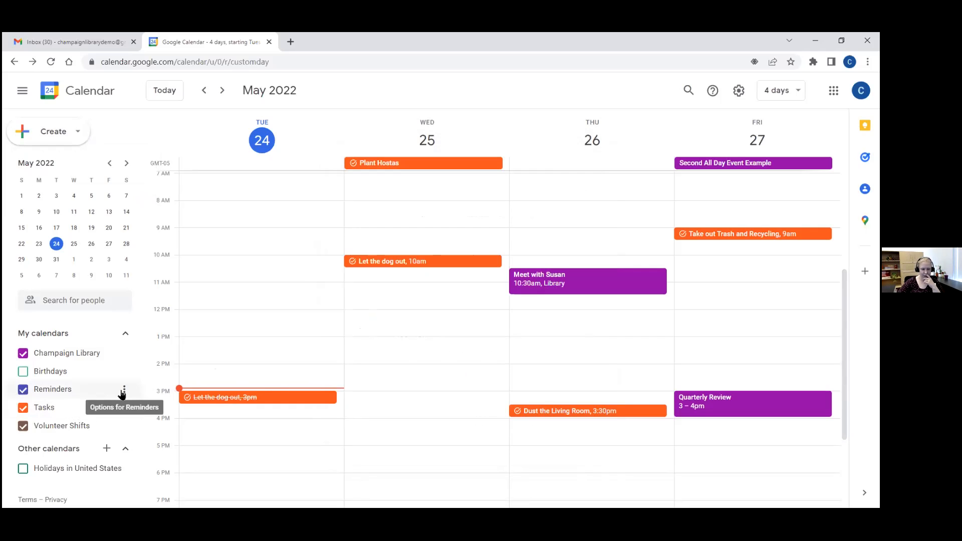
left_click(123, 392)
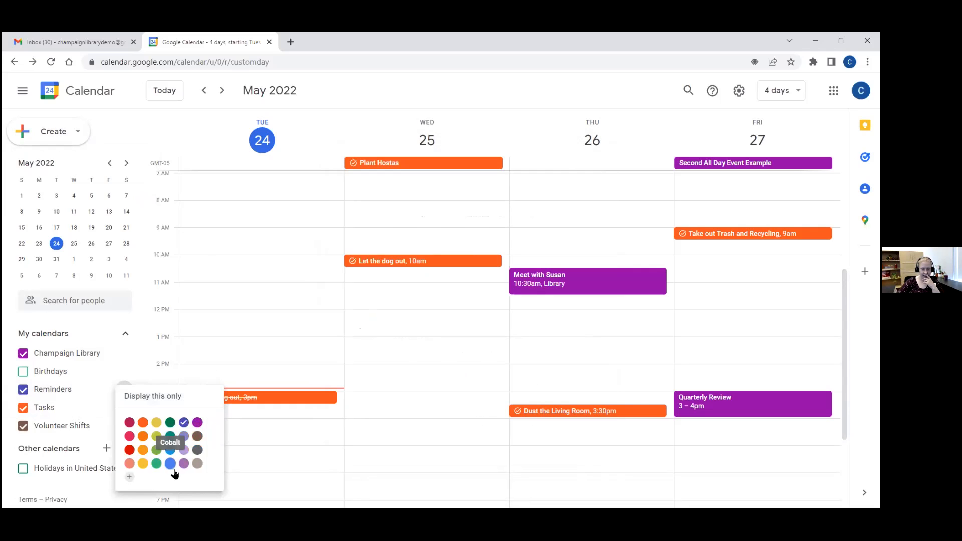
left_click(261, 353)
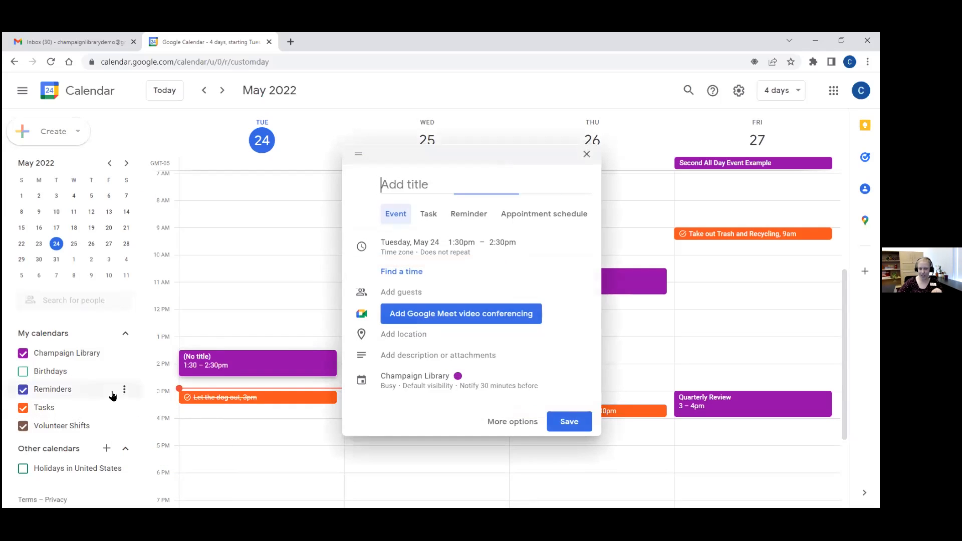
left_click(587, 154)
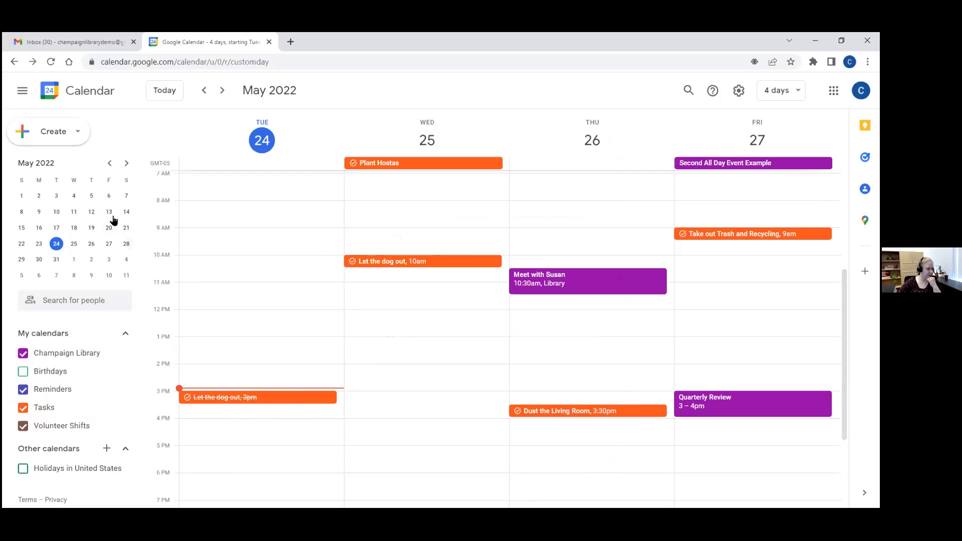
left_click(78, 132)
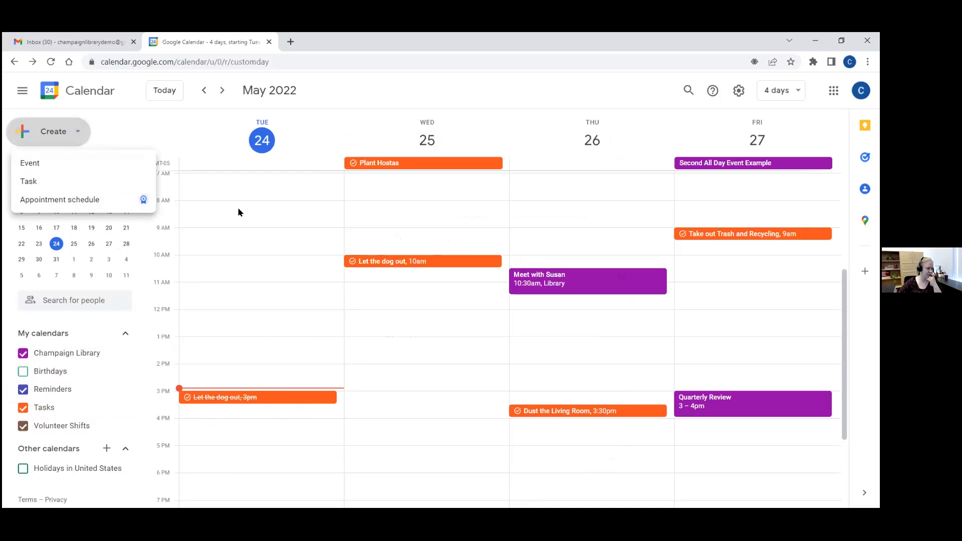
left_click(210, 163)
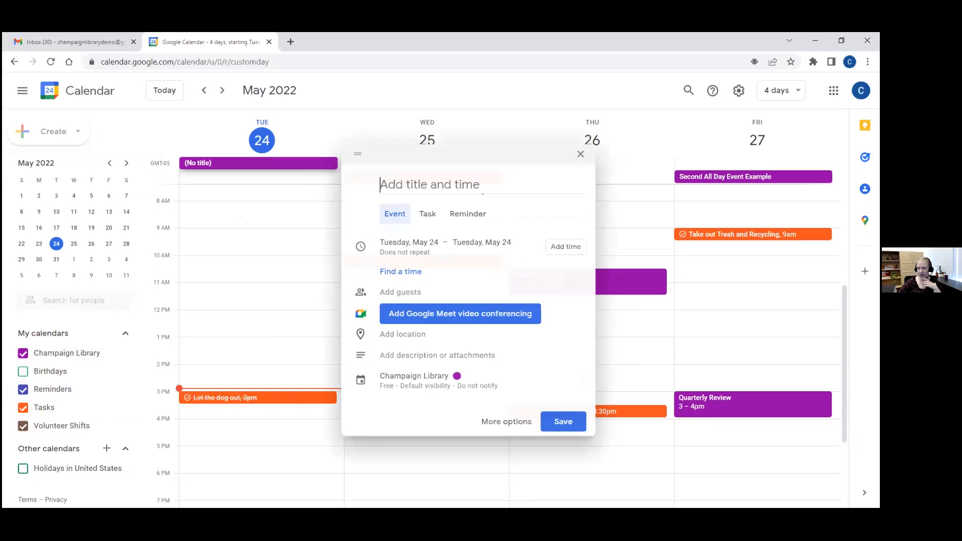
Step: Examine the Champaign Library calendar's settings, including its event and other notifications, for reminder options and return to the calendar
left_click(739, 90)
left_click(752, 123)
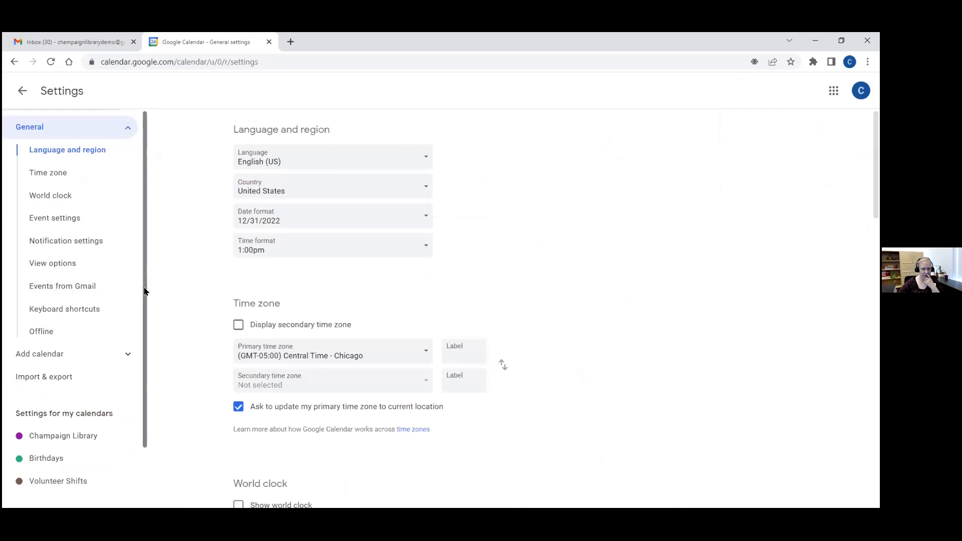
scroll(140, 311, "down", 3)
left_click(75, 369)
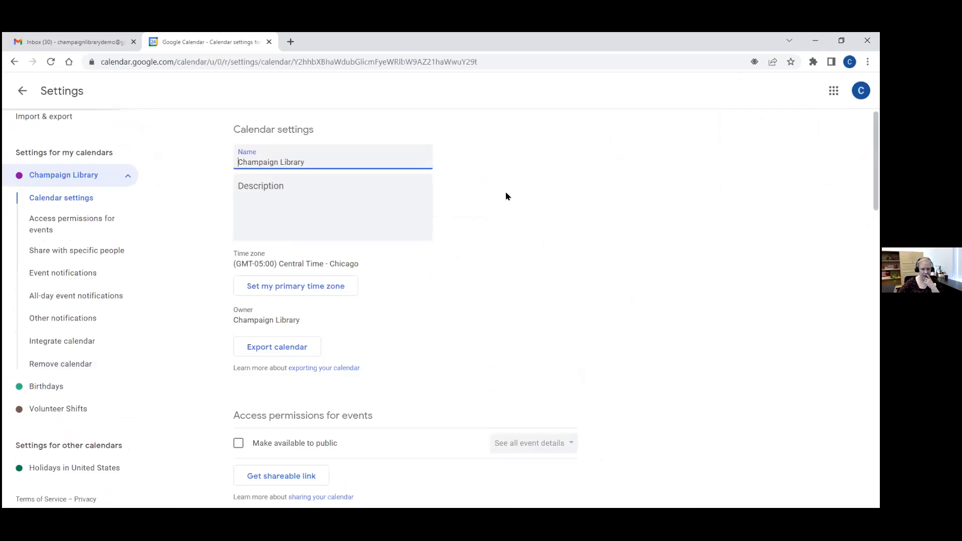
scroll(587, 224, "down", 8)
scroll(587, 224, "down", 12)
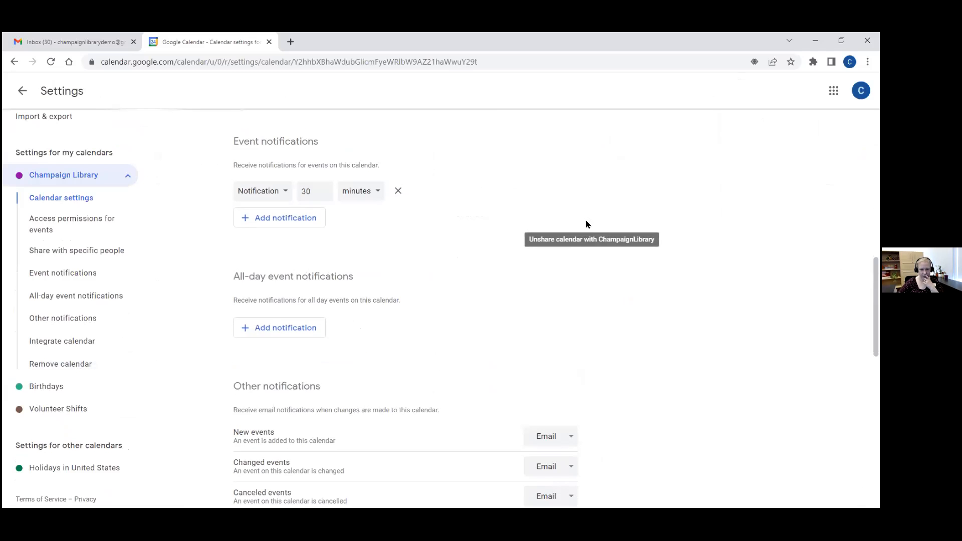
scroll(587, 224, "down", 4)
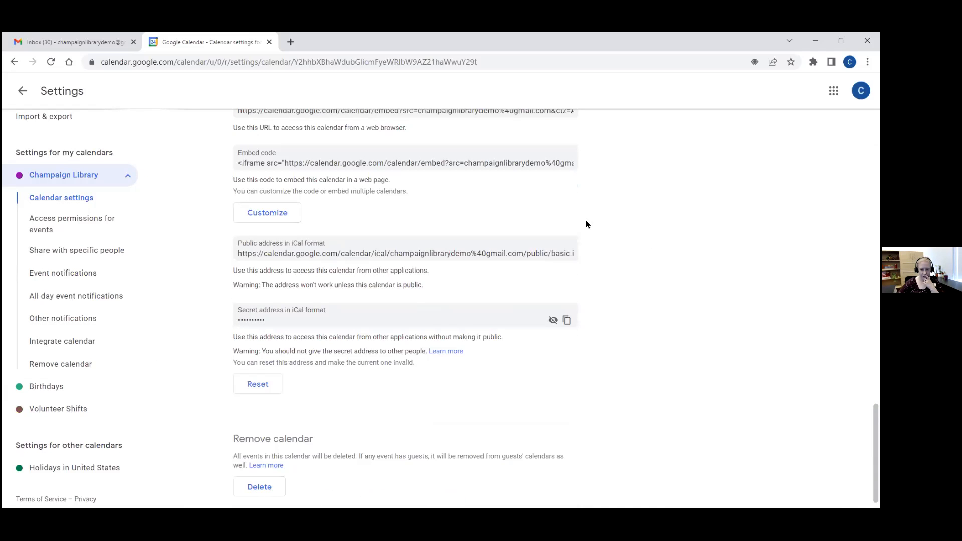
scroll(571, 263, "up", 8)
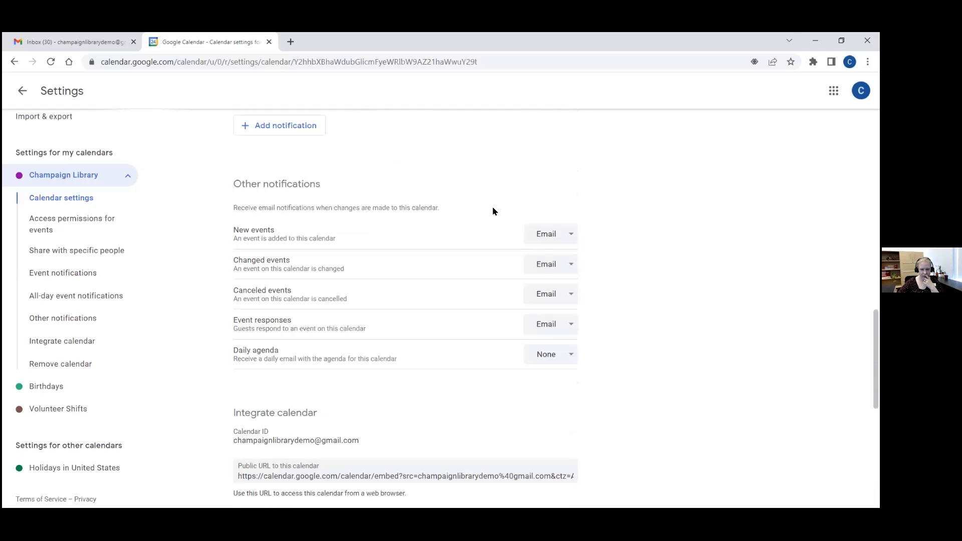
scroll(492, 211, "up", 2)
scroll(364, 296, "up", 2)
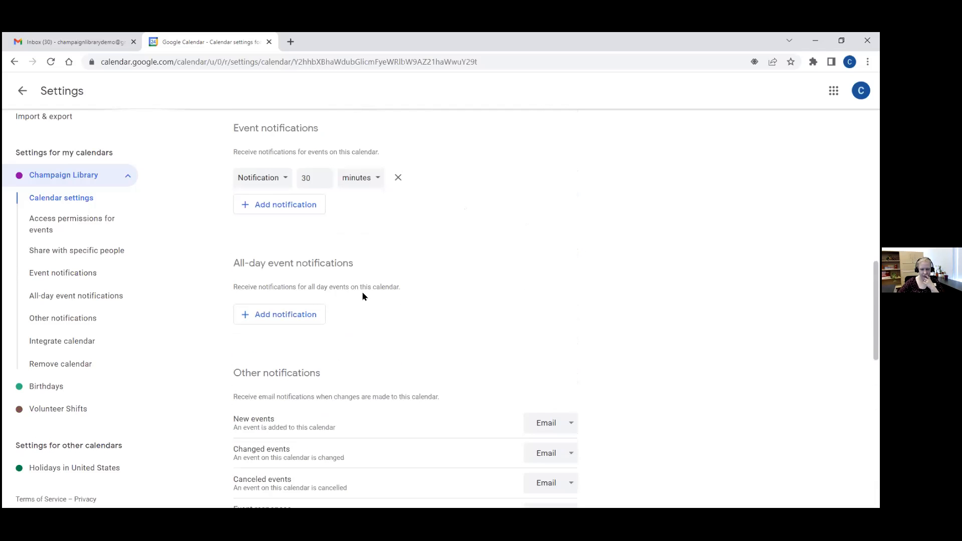
scroll(478, 259, "up", 6)
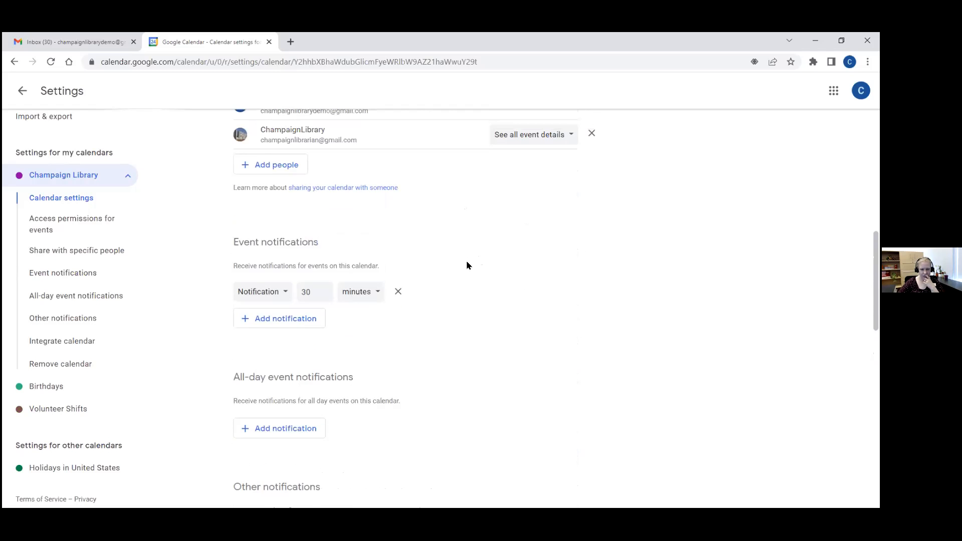
scroll(461, 306, "up", 4)
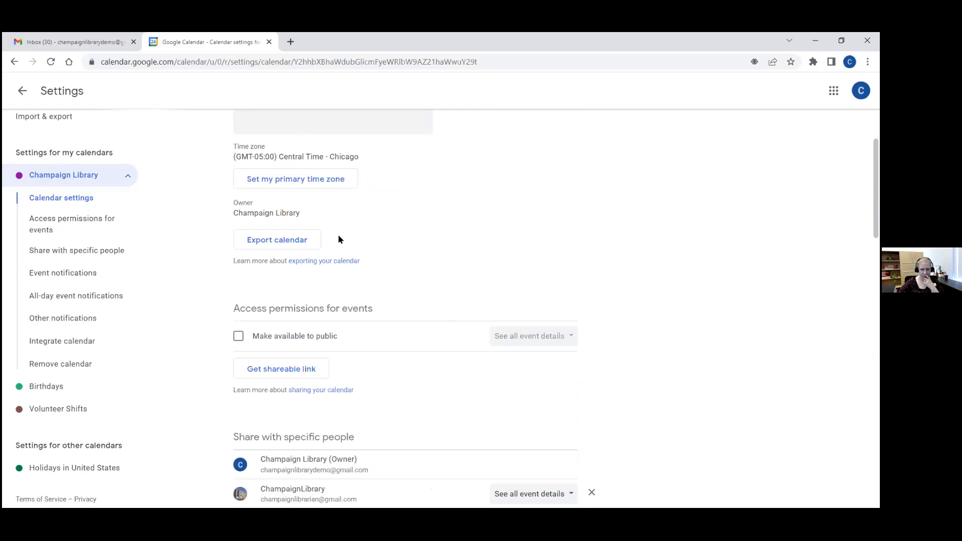
scroll(507, 282, "up", 2)
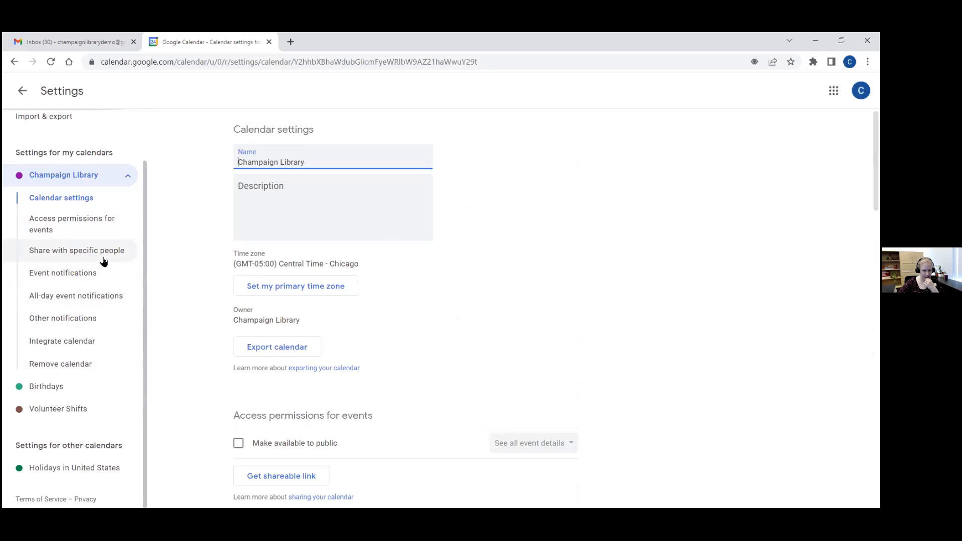
left_click(74, 328)
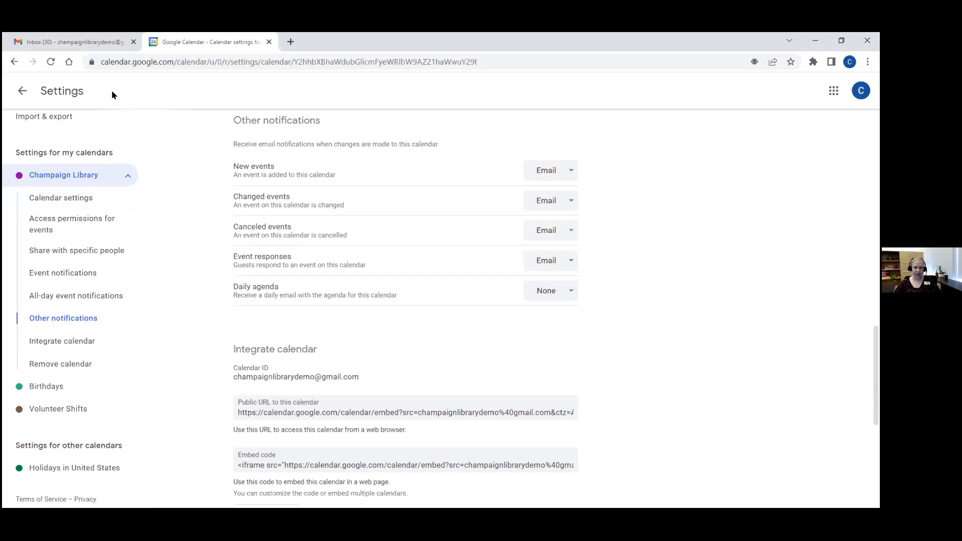
left_click(22, 92)
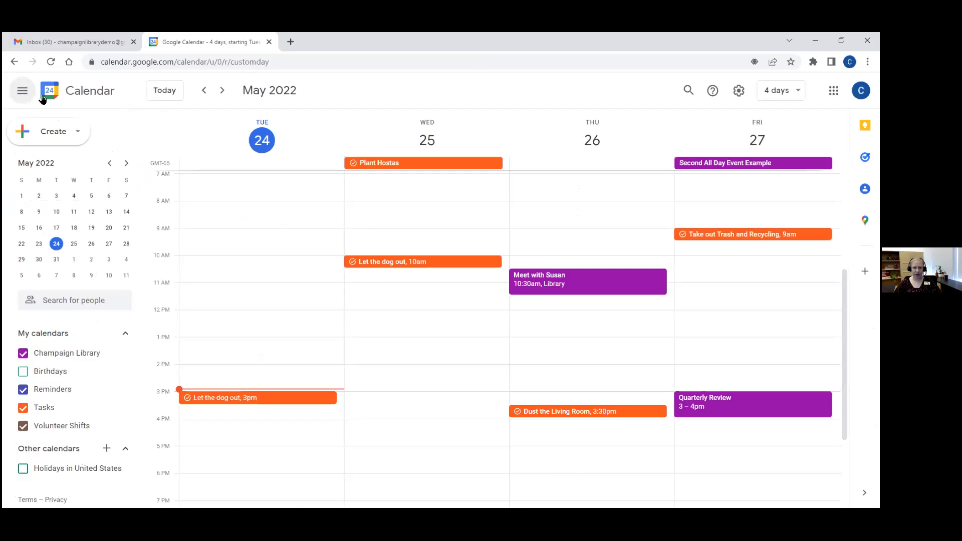
left_click(257, 213)
left_click(261, 268)
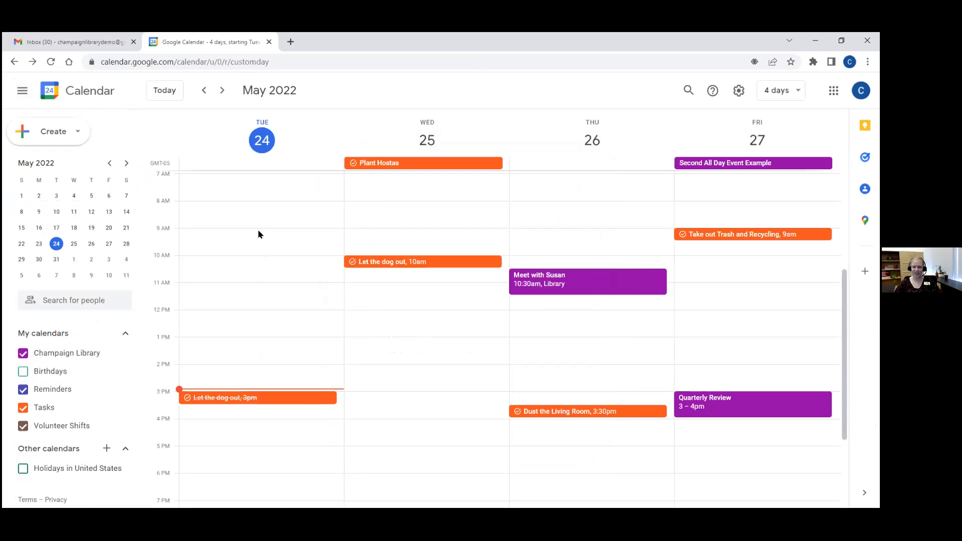
left_click(251, 216)
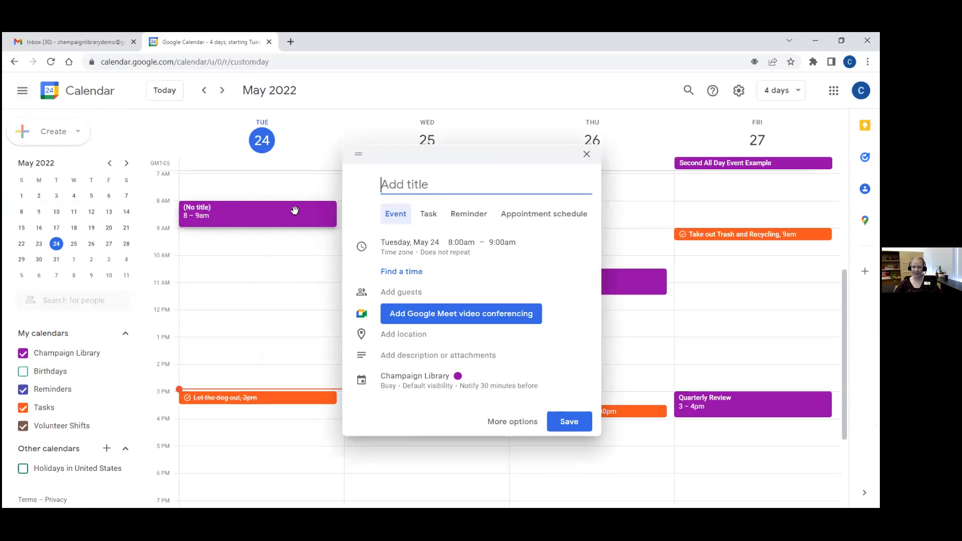
left_click(278, 254)
Step: Create a non-repeating reminder "Bring Stuffed animals to work" on May 24, 2022 at 8:30am
left_click(253, 227)
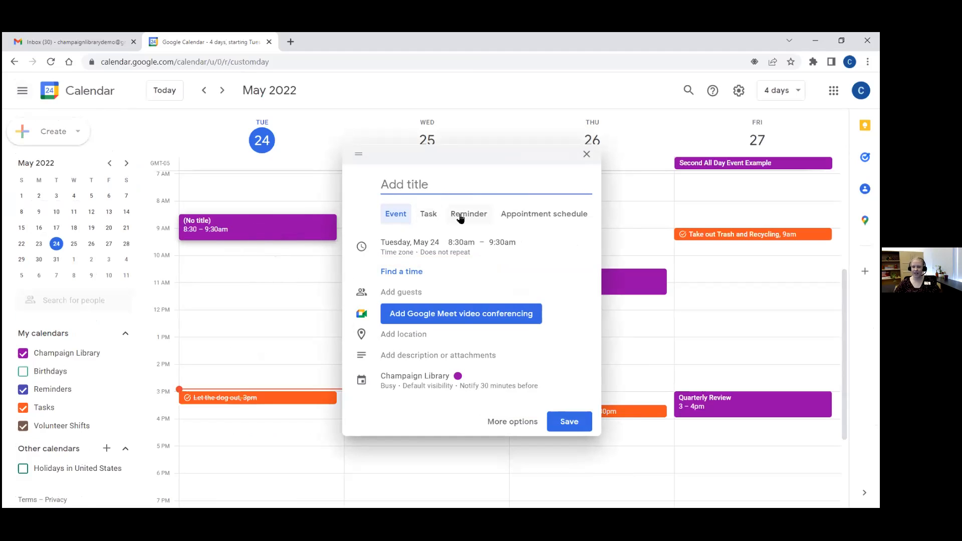
left_click(483, 218)
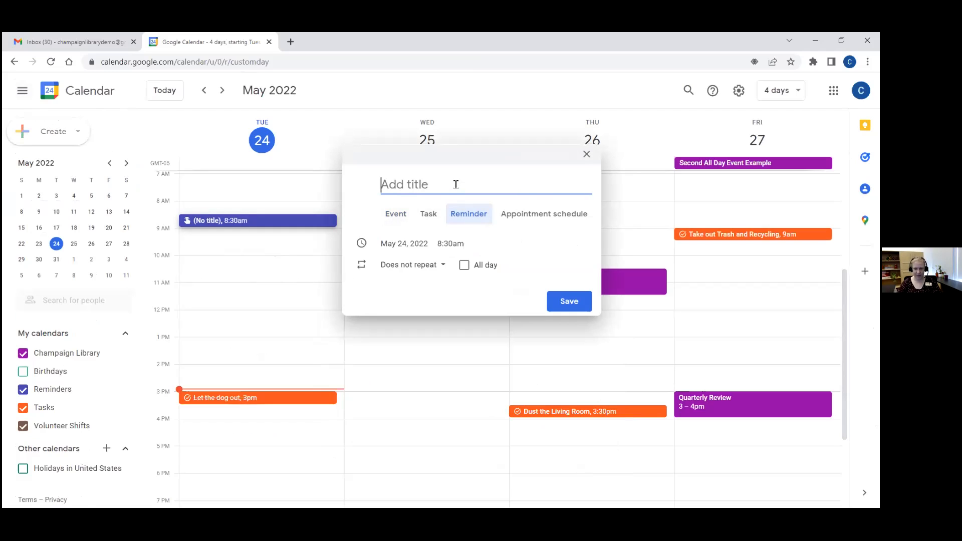
type("Bring Stuff")
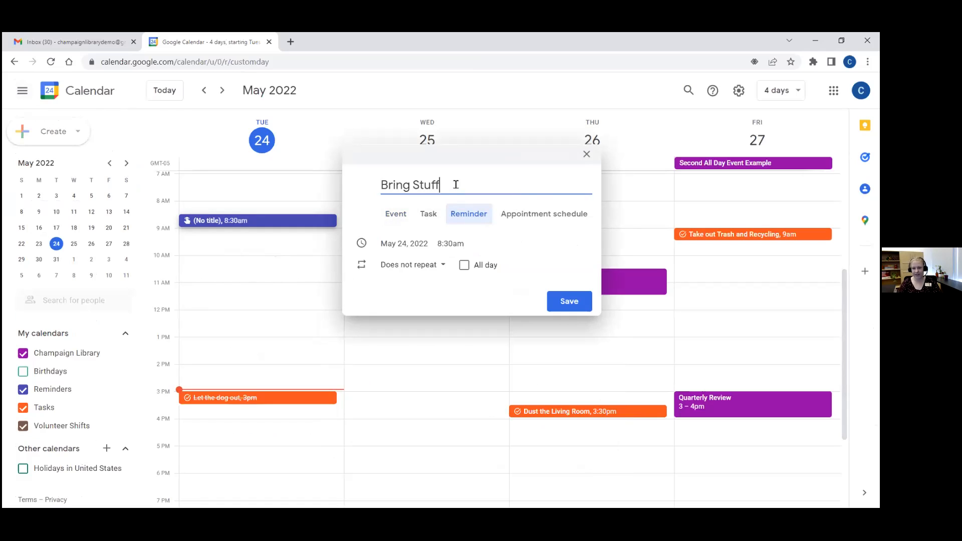
type("ieed animals to work")
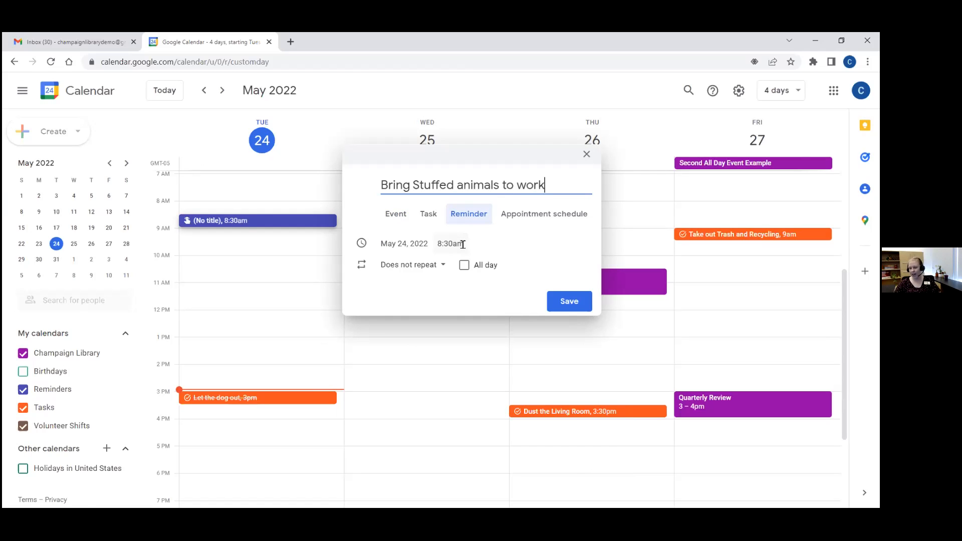
left_click(576, 308)
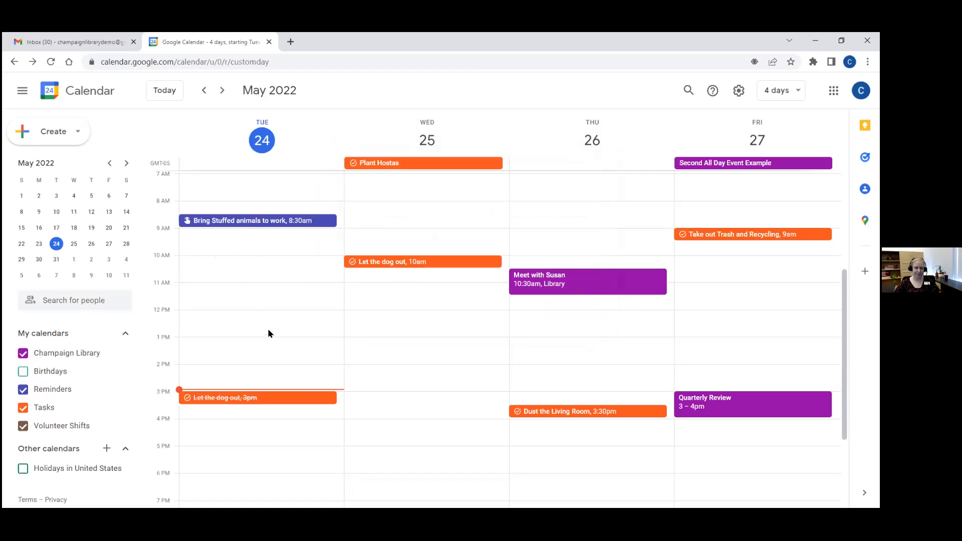
Step: Mark Tuesday's "Bring Stuffed animals to work" reminder as done
left_click(65, 134)
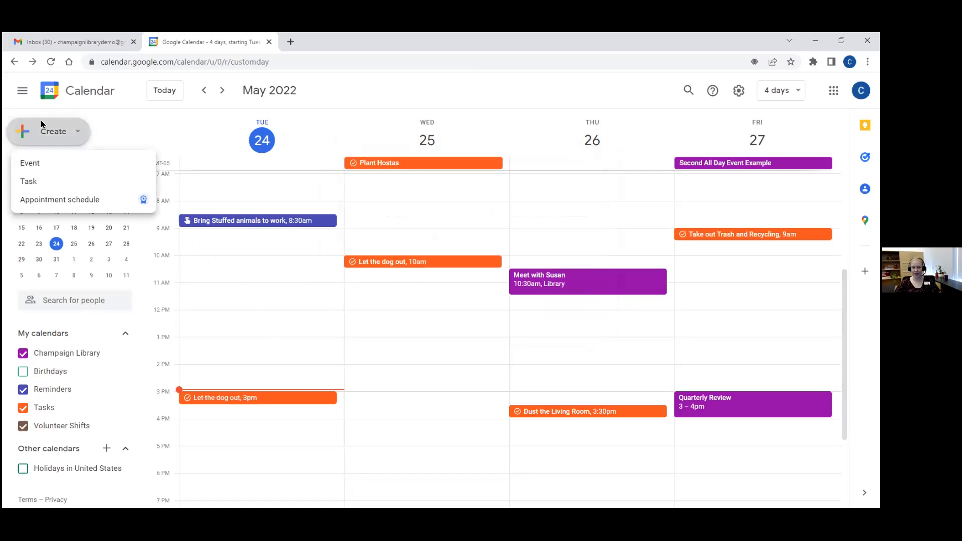
left_click(249, 222)
left_click(249, 222)
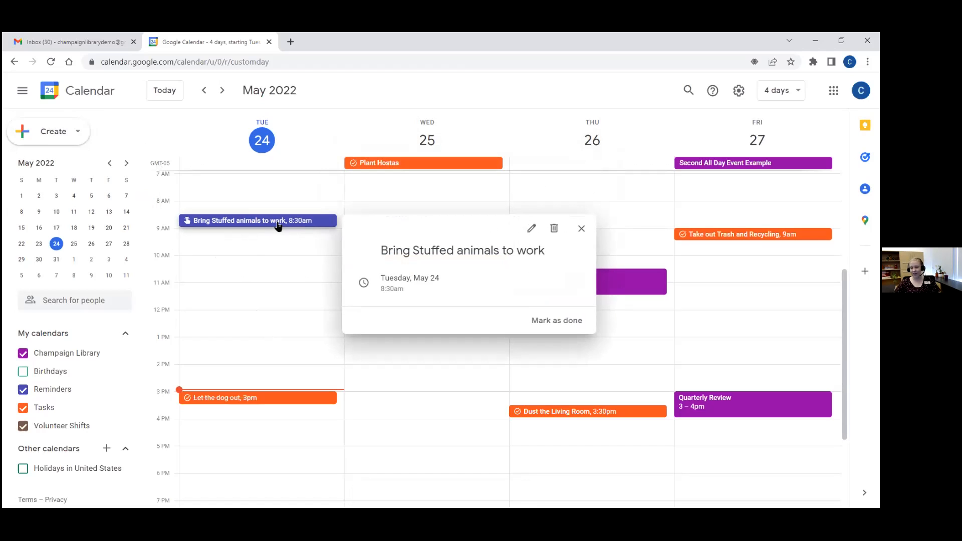
left_click(563, 328)
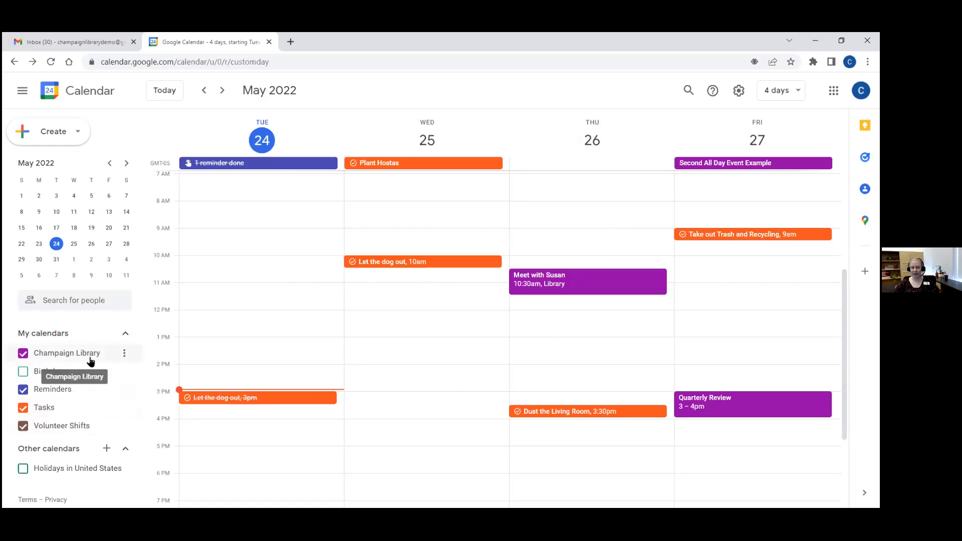
Step: Change the calendar colors to Mango for Champaign Library, Cobalt for Tasks and crimson for Volunteer Shifts
left_click(124, 355)
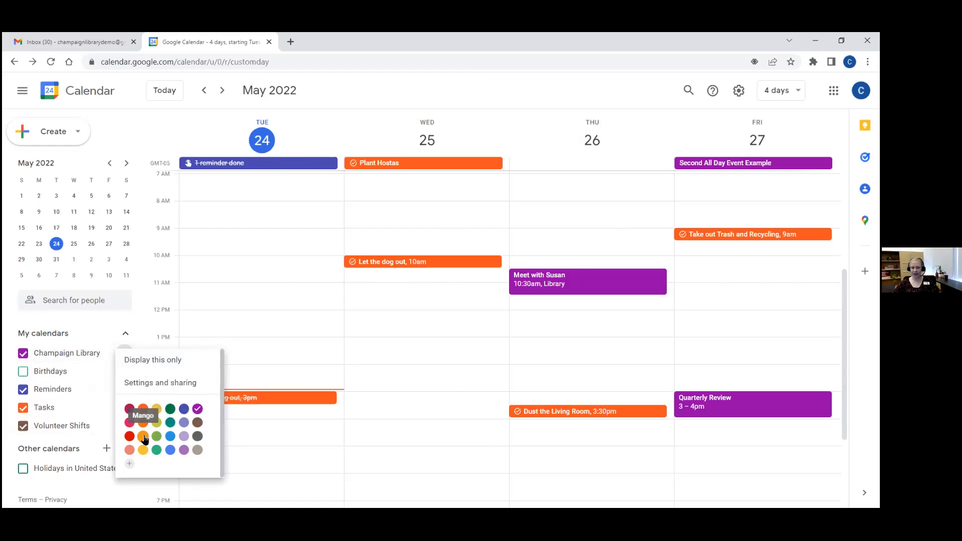
left_click(143, 436)
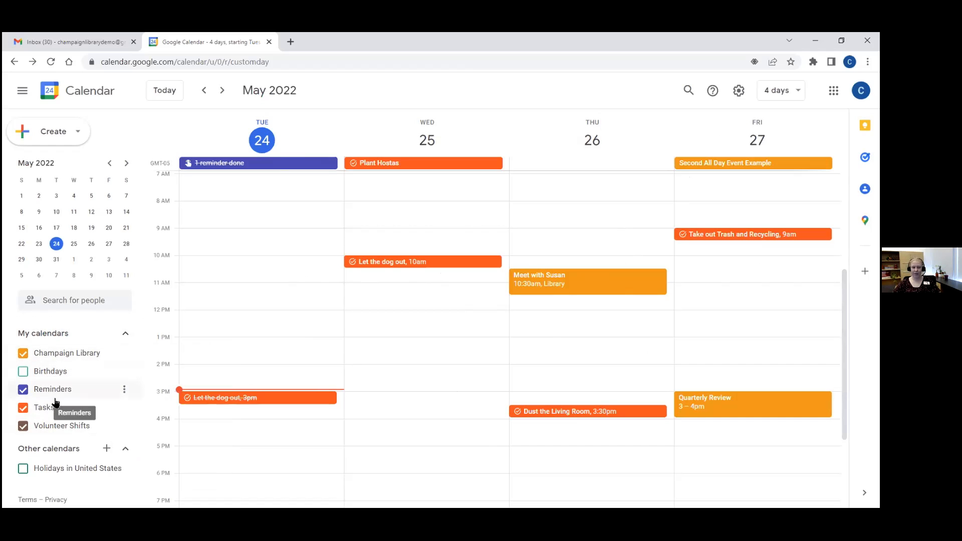
left_click(125, 407)
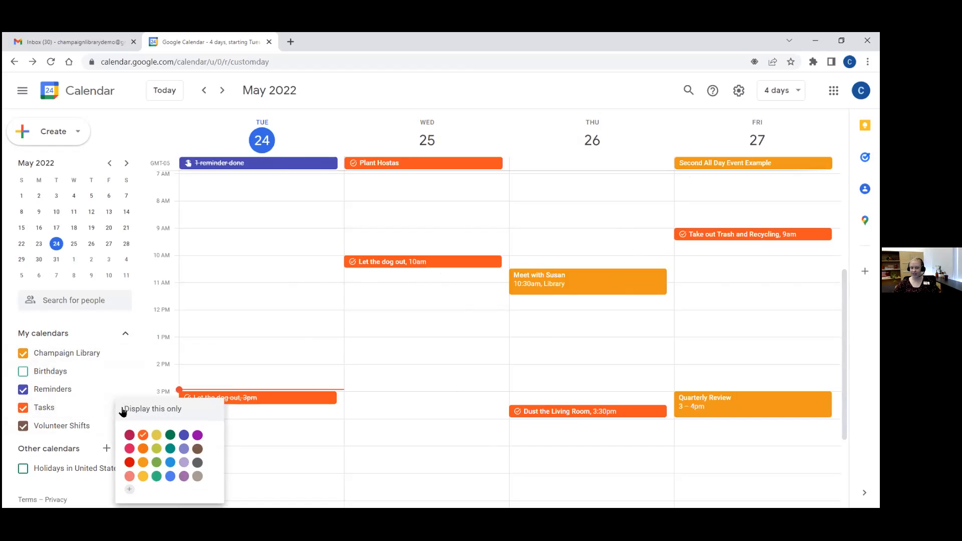
left_click(170, 476)
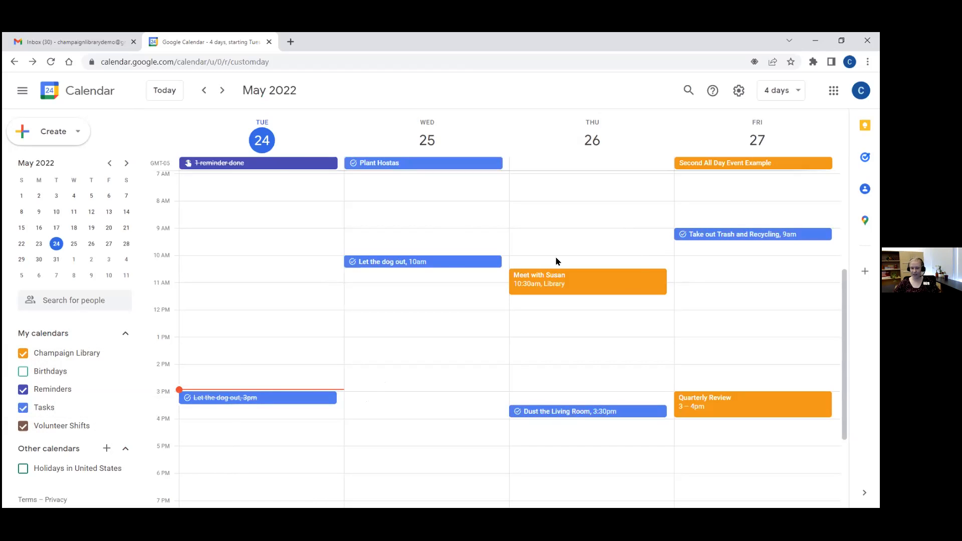
left_click(126, 426)
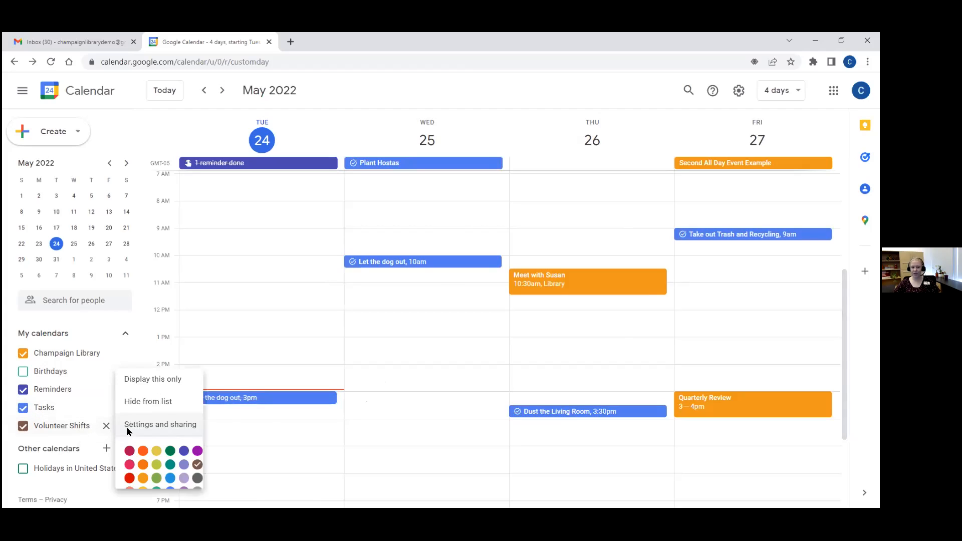
left_click(129, 434)
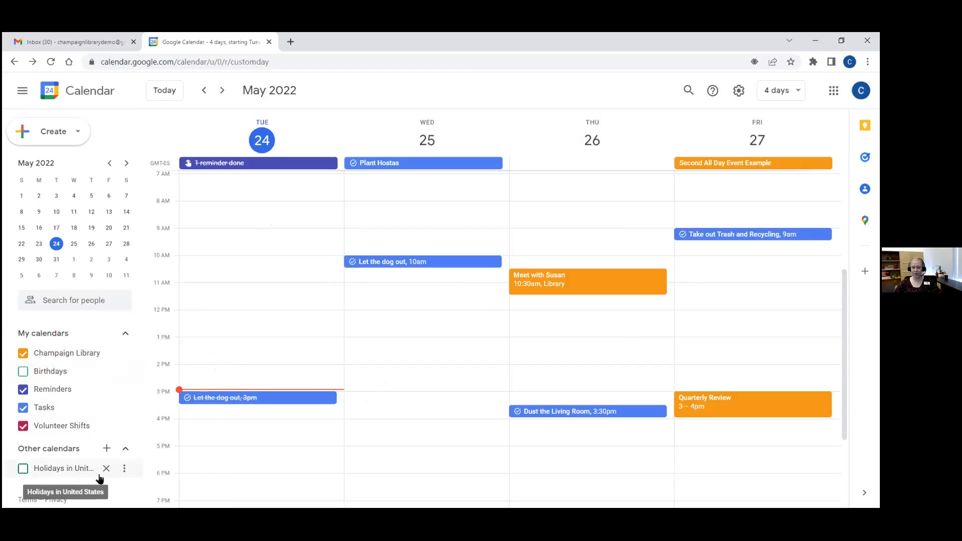
Step: Turn on the display of the Holidays in United States calendar and show the four days starting May 31
left_click(124, 469)
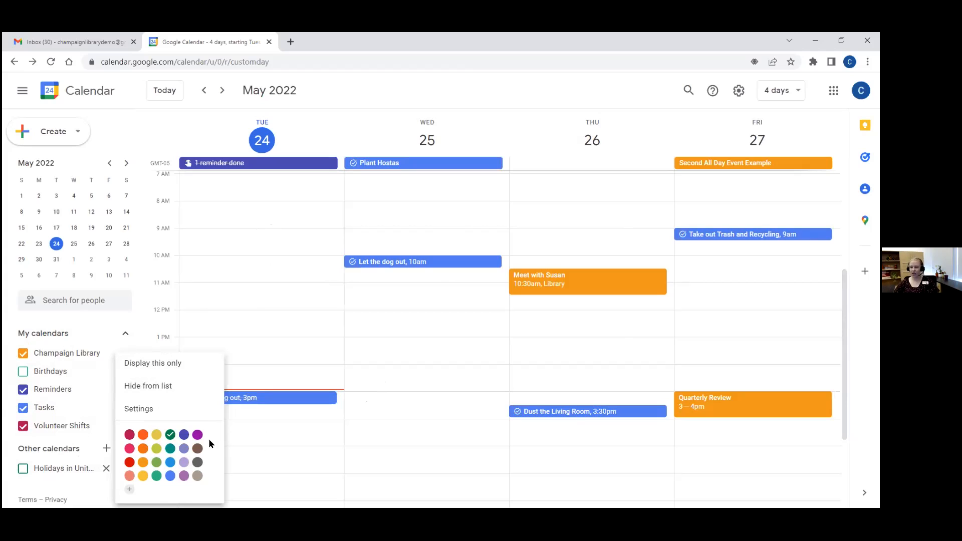
left_click(36, 471)
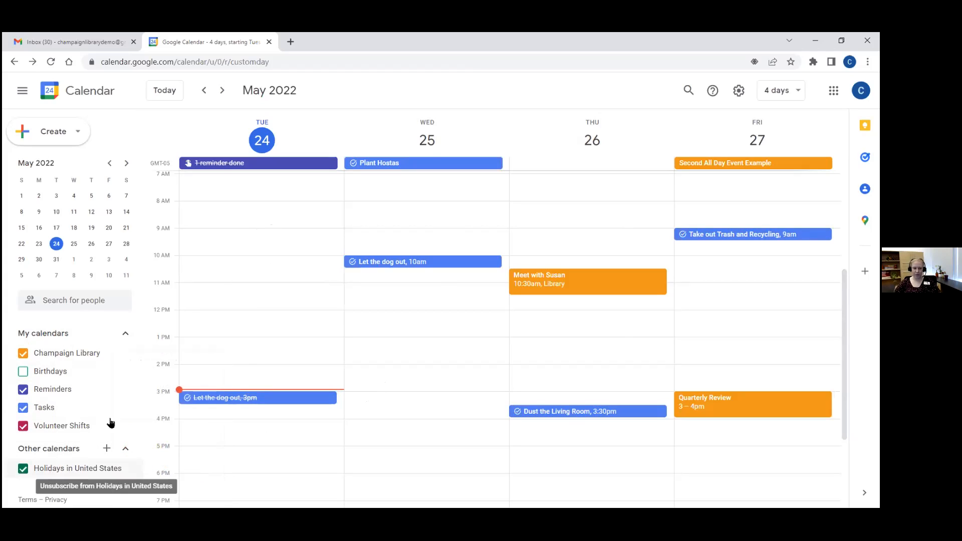
left_click(56, 260)
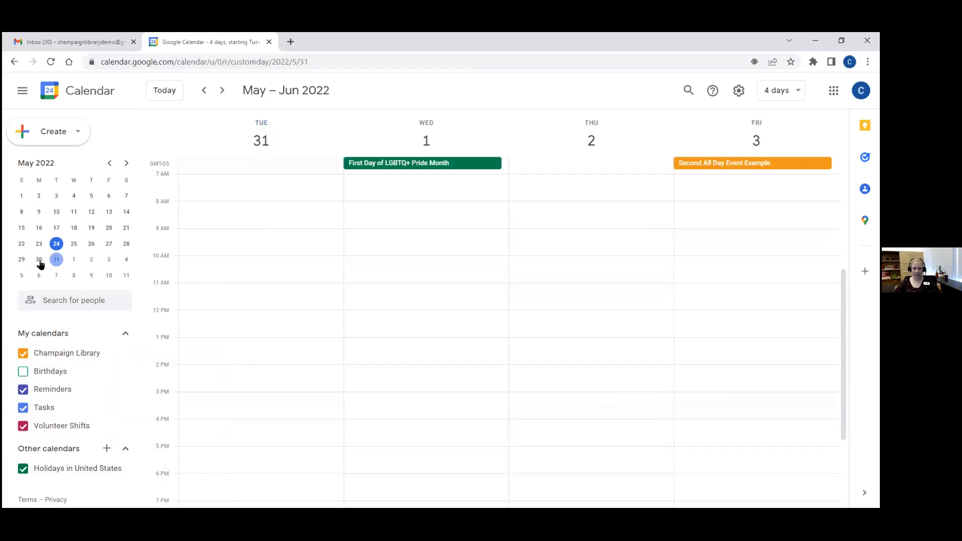
Step: Show the four days starting May 30 and create the event "Hello Event" on Monday, May 30 from 9:00am to 10:00am
left_click(39, 260)
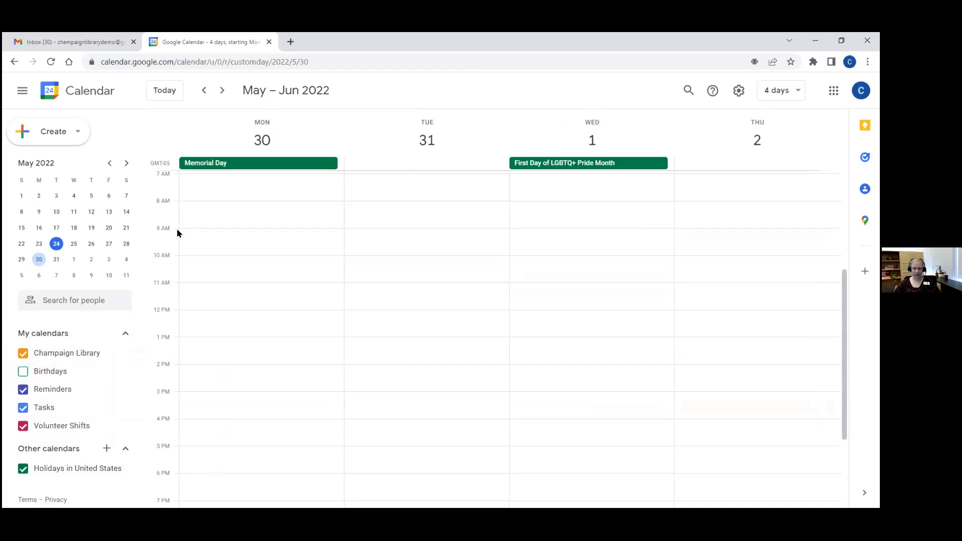
mouse_move(75, 468)
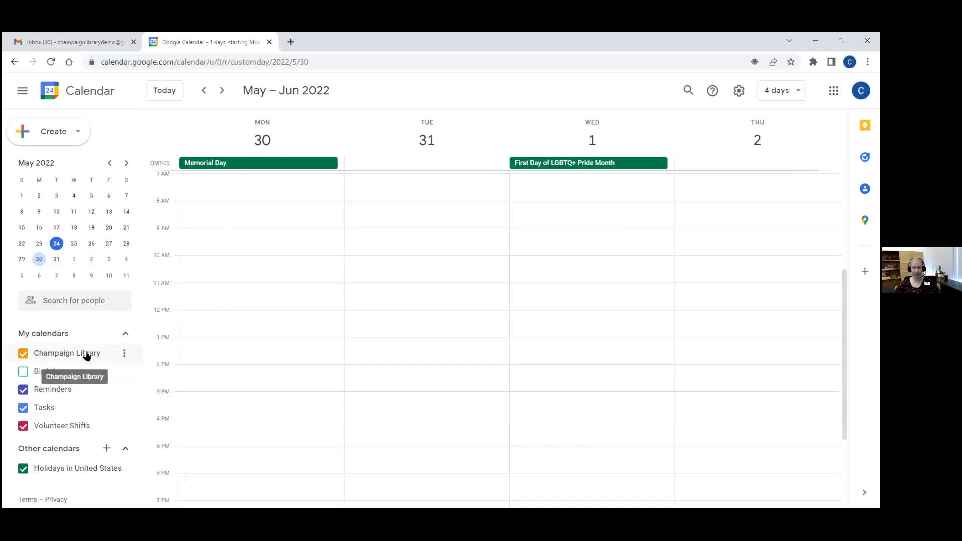
left_click(236, 234)
type("H")
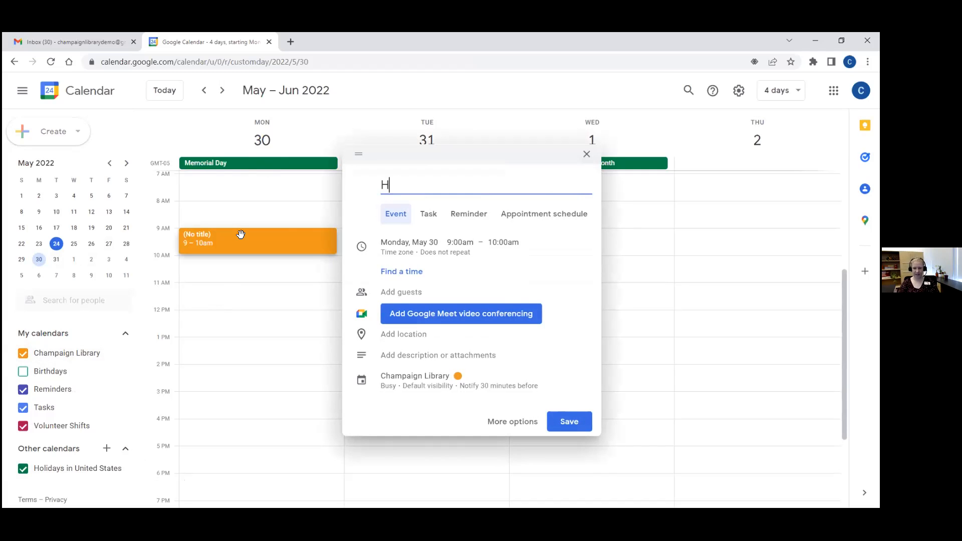
type("ello T Event")
key("Return")
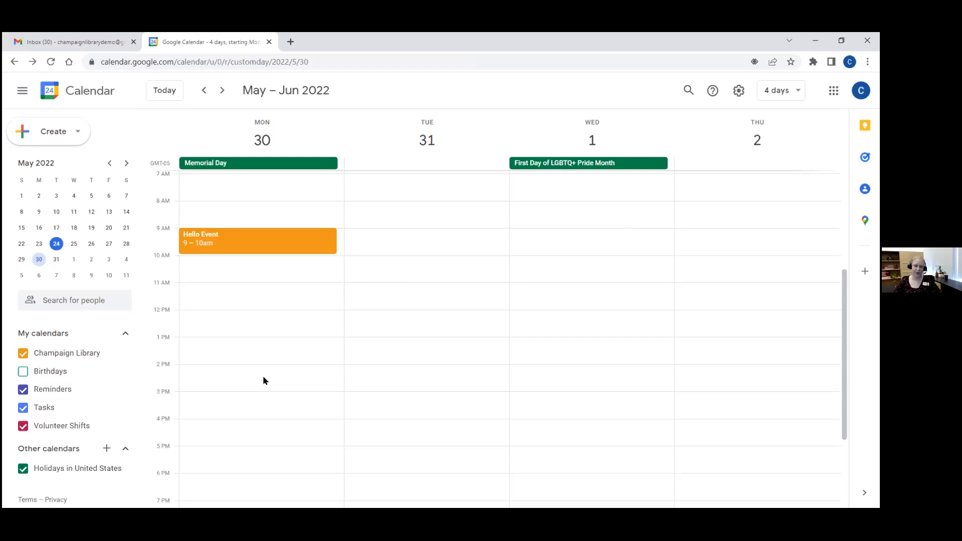
Step: Open the Champaign Library calendar's sharing settings and add the suggested contact with the champaign.org address as a person to share with
mouse_move(66, 358)
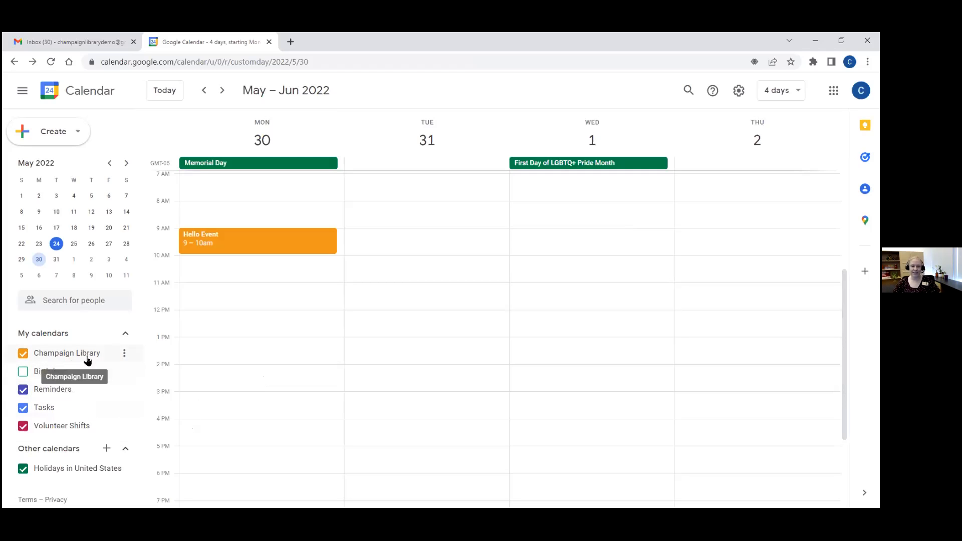
left_click(124, 354)
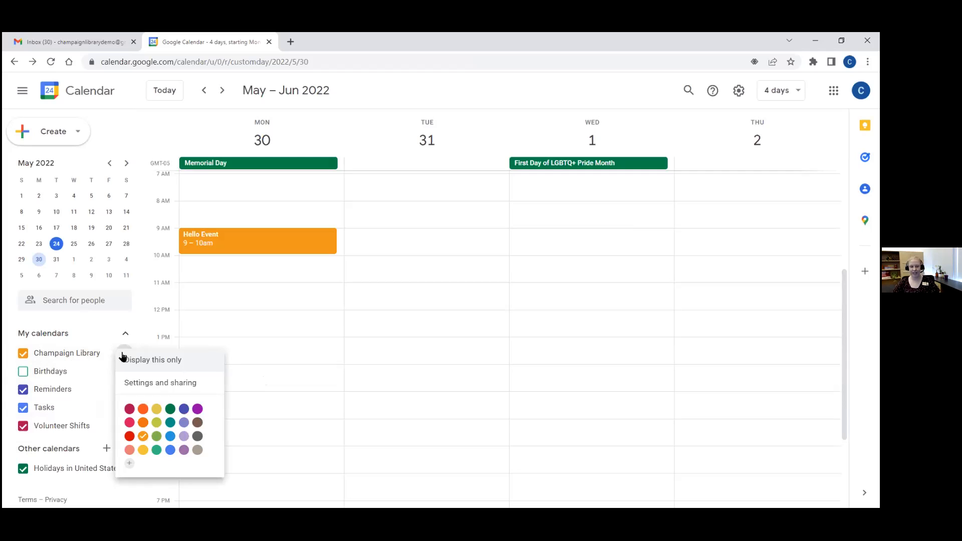
left_click(165, 387)
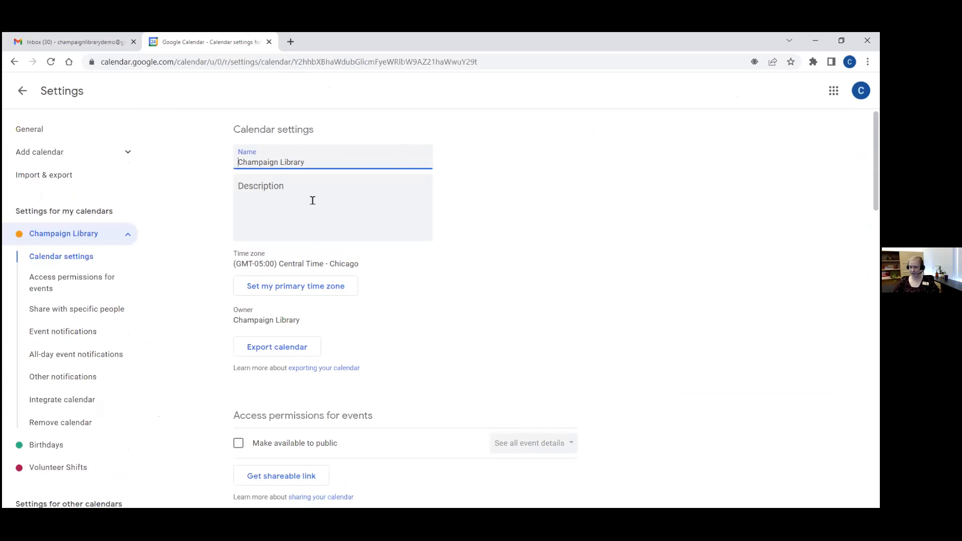
scroll(361, 299, "down", 3)
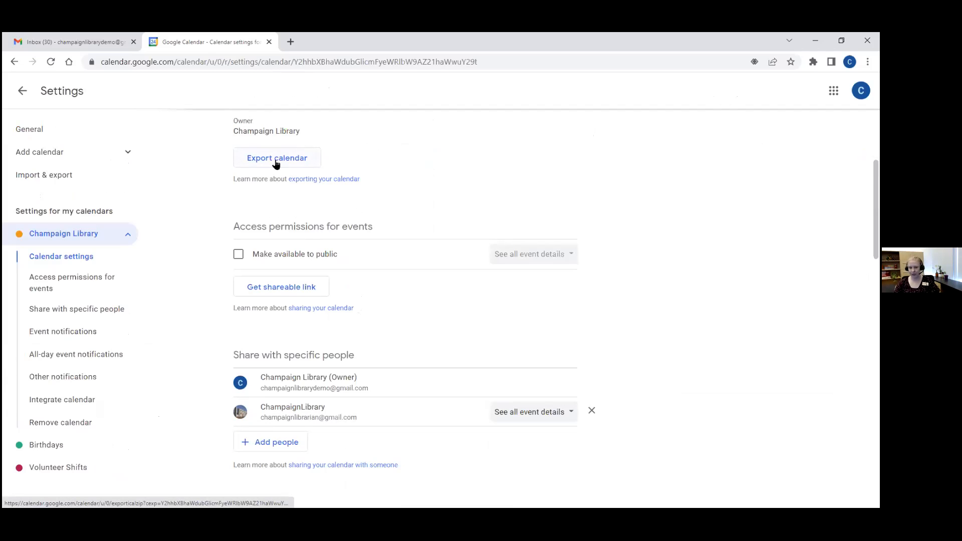
scroll(404, 249, "down", 3)
scroll(387, 230, "up", 2)
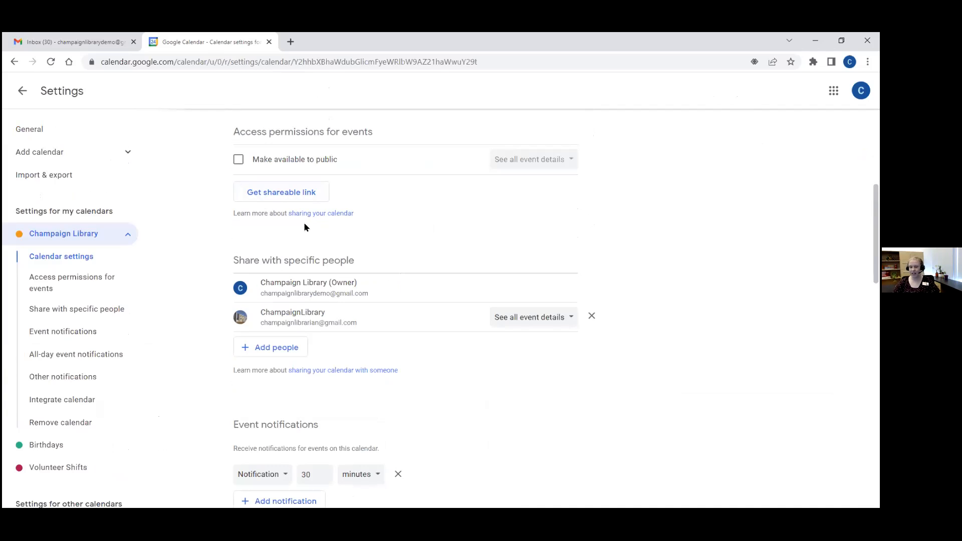
left_click(272, 353)
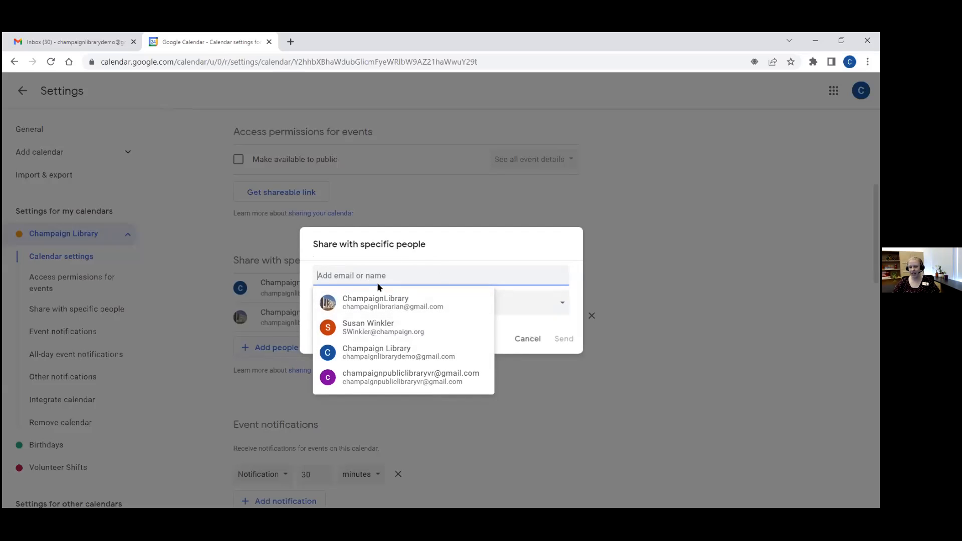
left_click(386, 328)
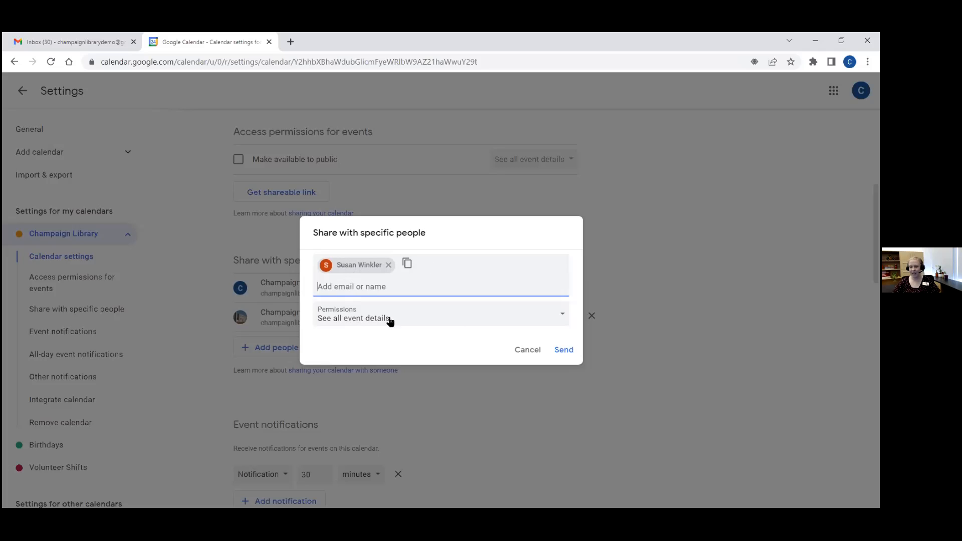
Step: Set the new person's permission to "See only free/busy (hide details)" and send the sharing invitation
left_click(436, 321)
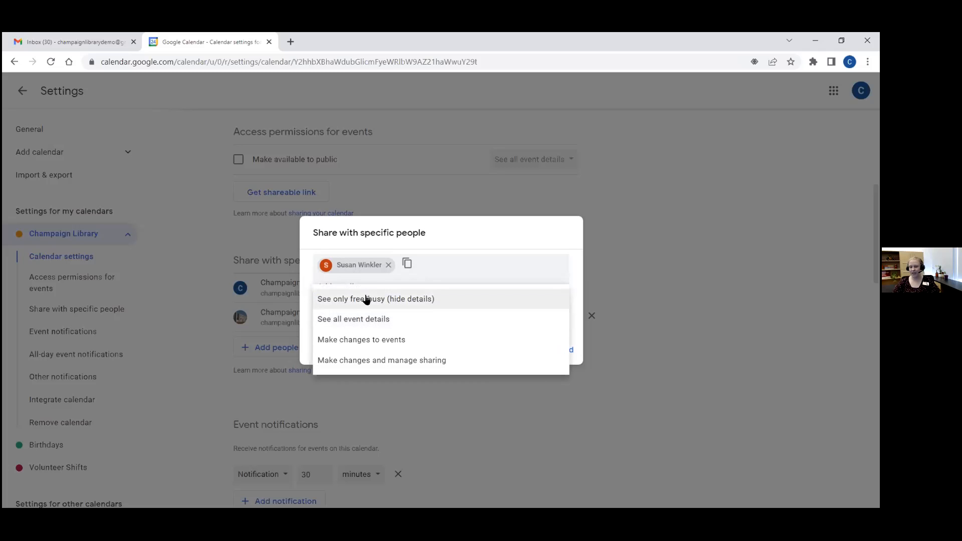
left_click(386, 319)
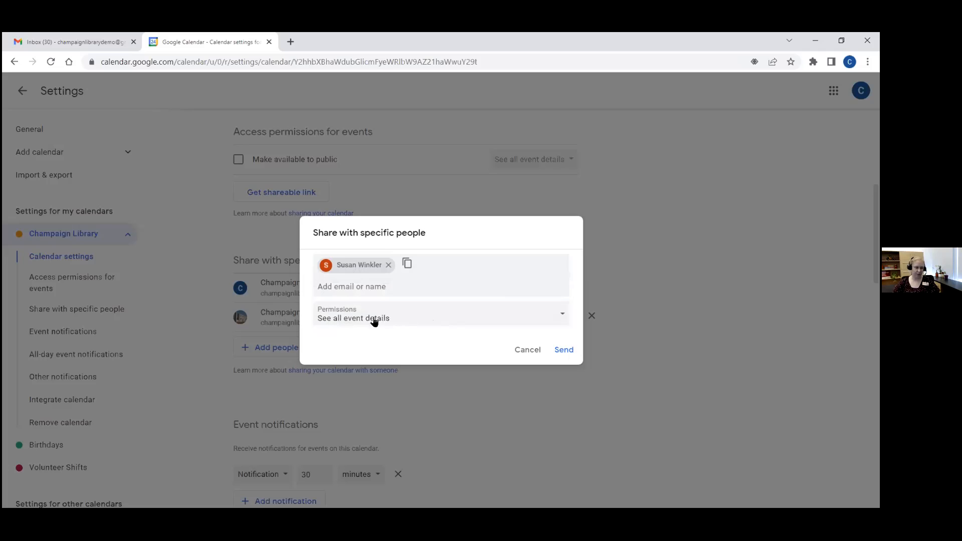
left_click(518, 315)
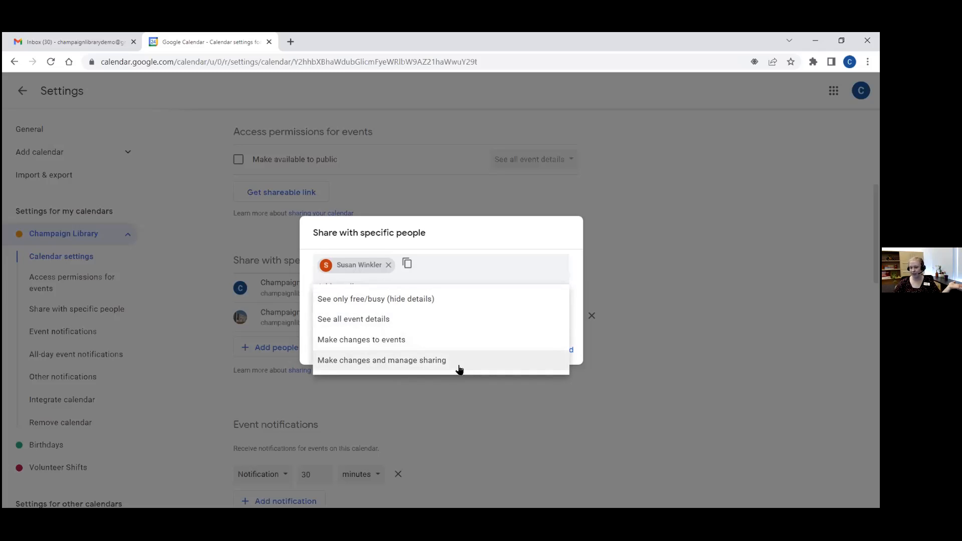
left_click(366, 300)
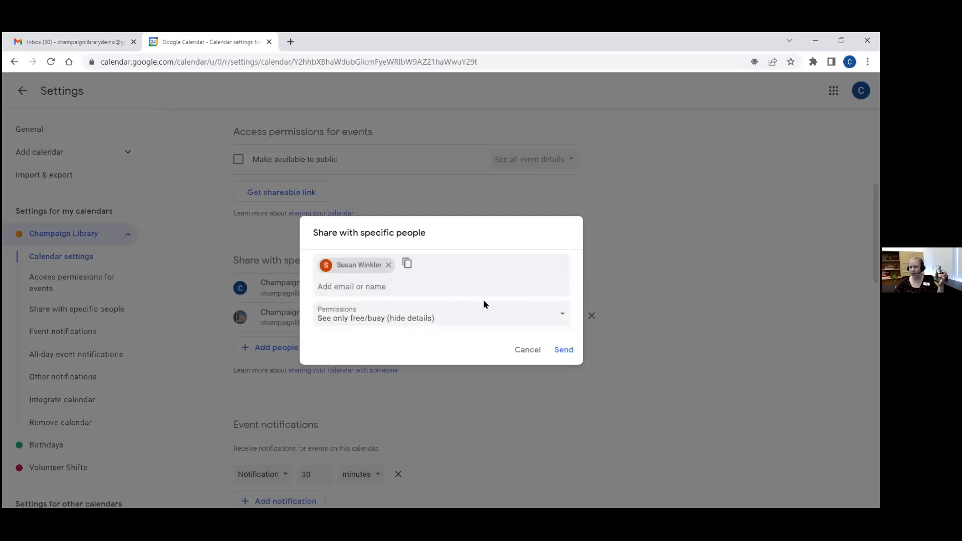
left_click(563, 353)
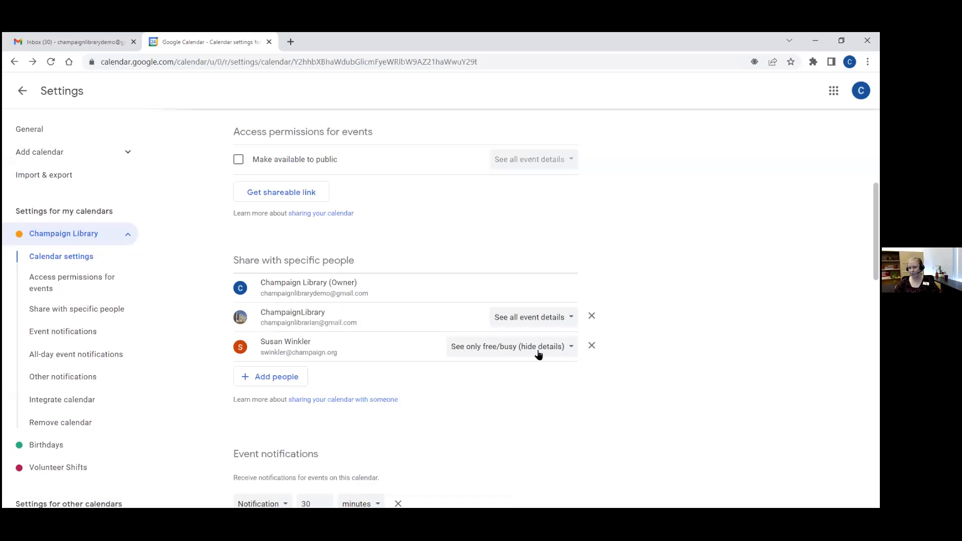
Step: Examine the permission levels offered for the newly added person and return to the calendar view
left_click(572, 347)
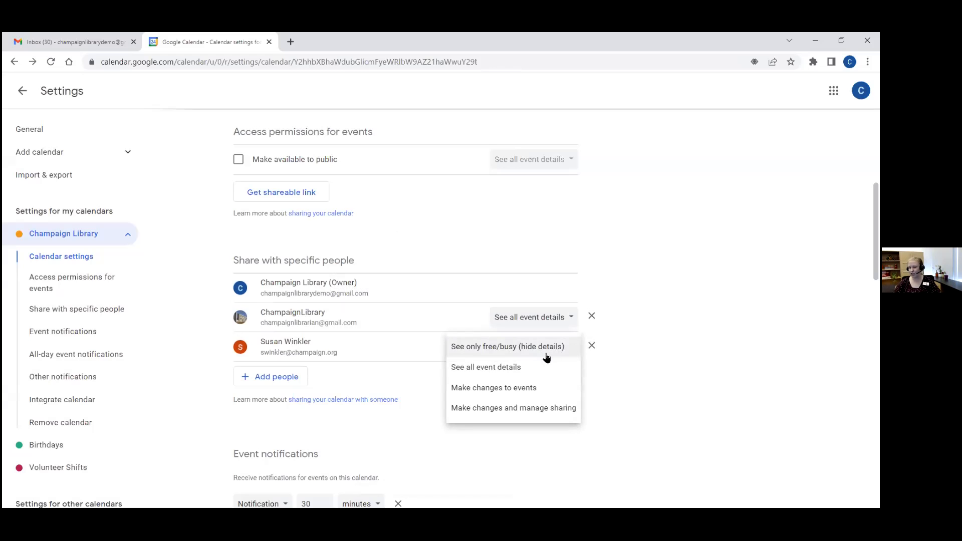
left_click(570, 347)
left_click(571, 346)
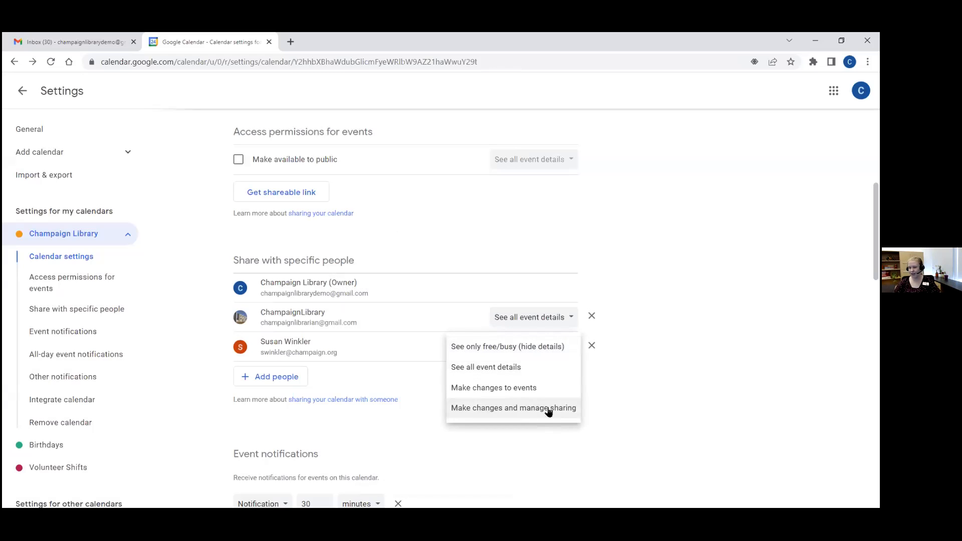
left_click(569, 347)
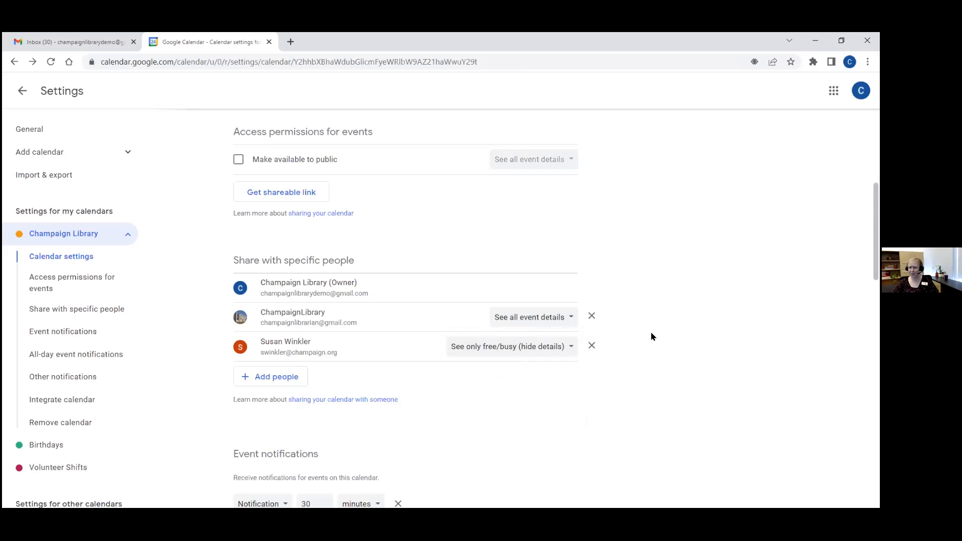
left_click(22, 90)
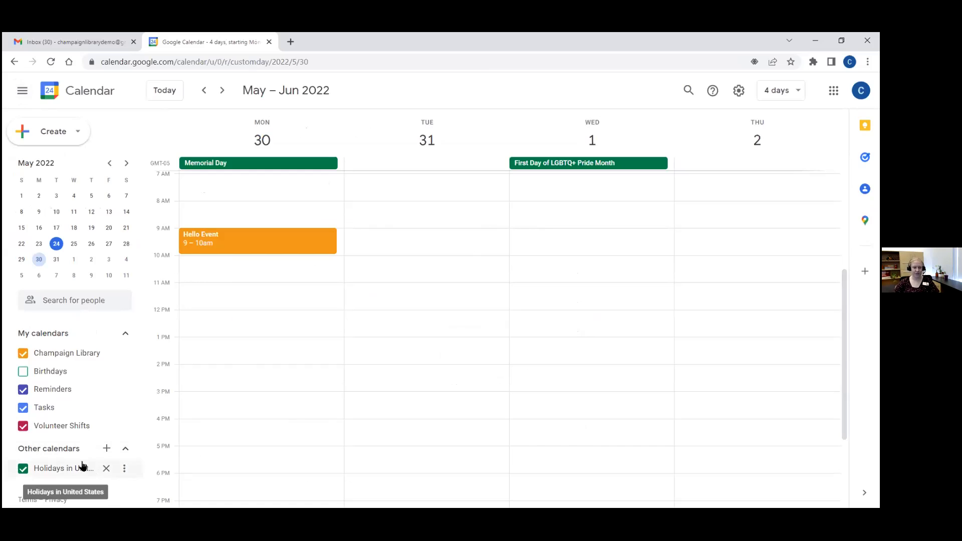
Step: Browse the calendars of interest and look through the religious holiday, sports and other offerings
left_click(109, 450)
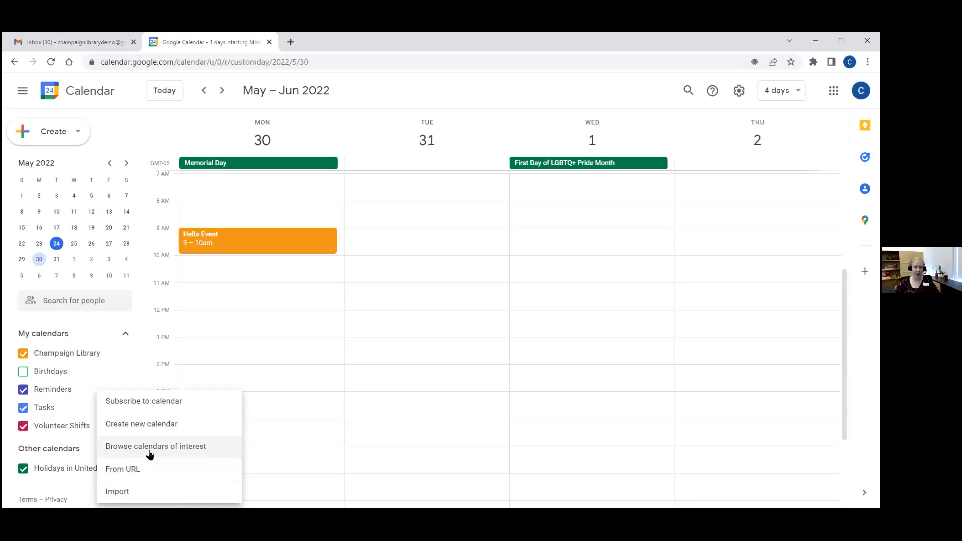
left_click(167, 451)
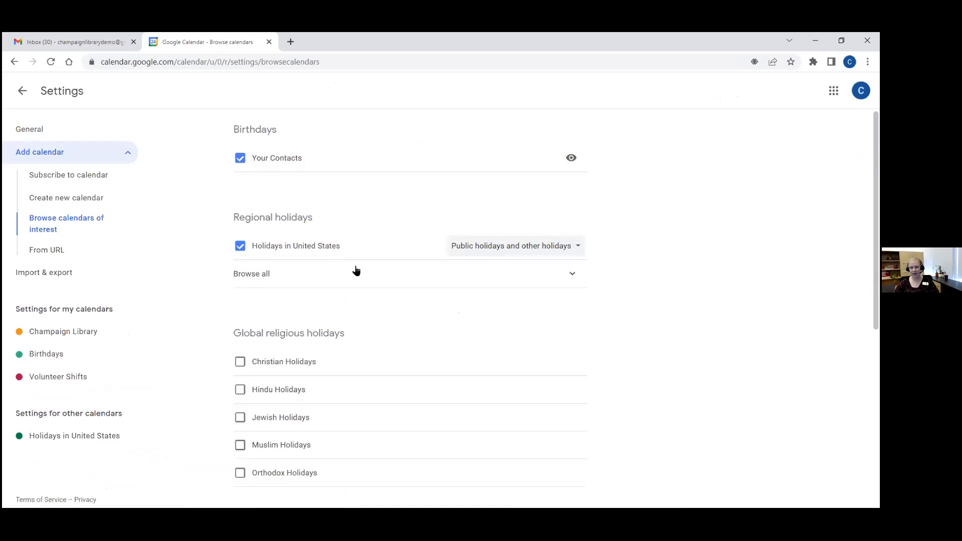
scroll(494, 258, "down", 4)
scroll(494, 265, "down", 1)
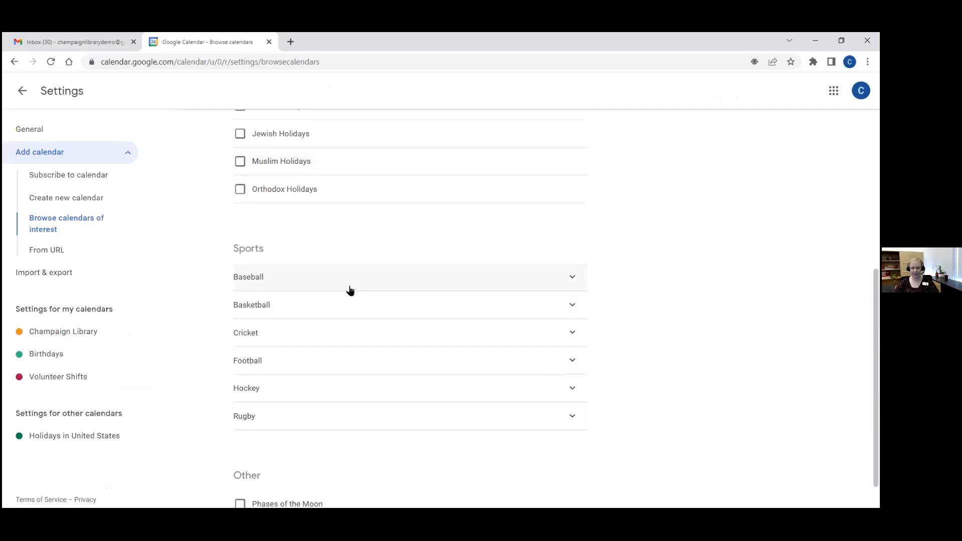
scroll(405, 424, "down", 1)
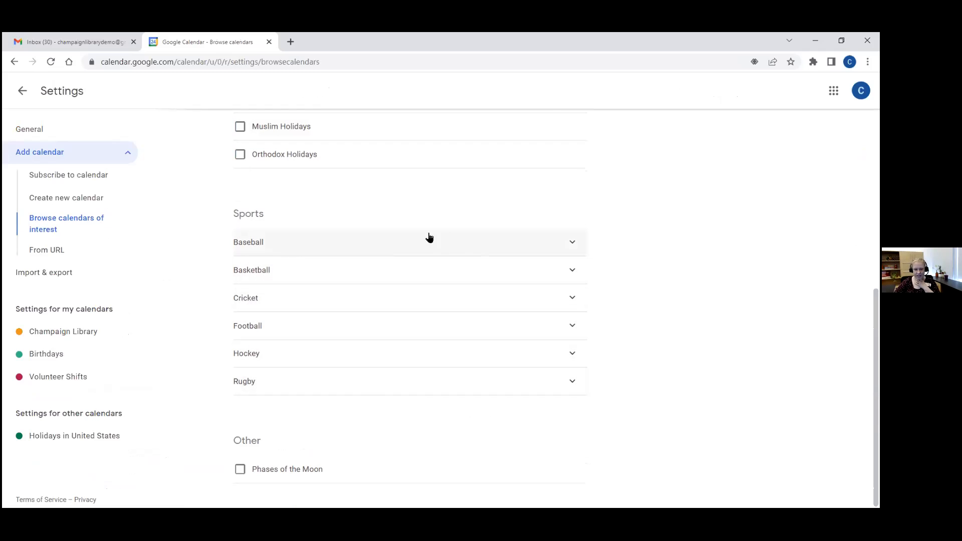
Step: Examine the Cricket team calendars under International Cricket Council - ICC and collapse the lists again
left_click(323, 306)
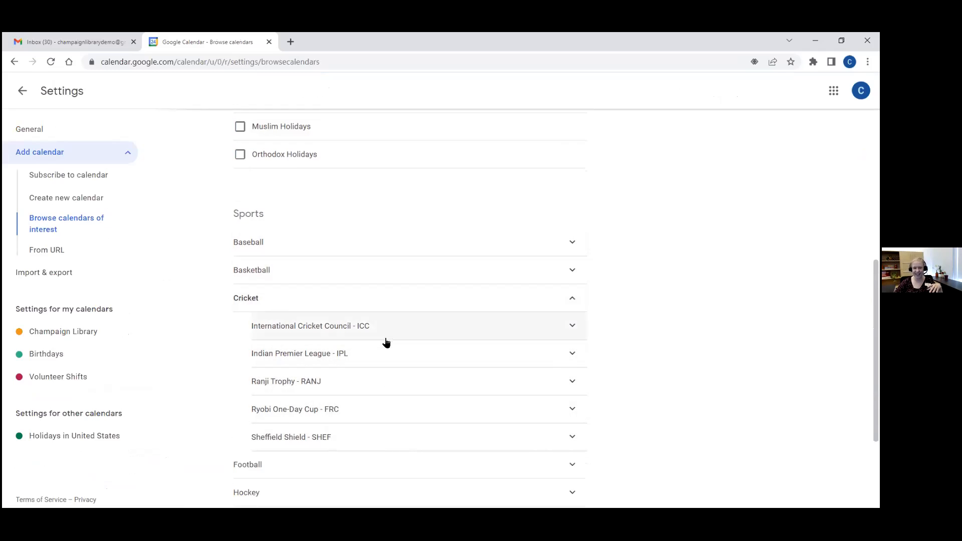
left_click(497, 326)
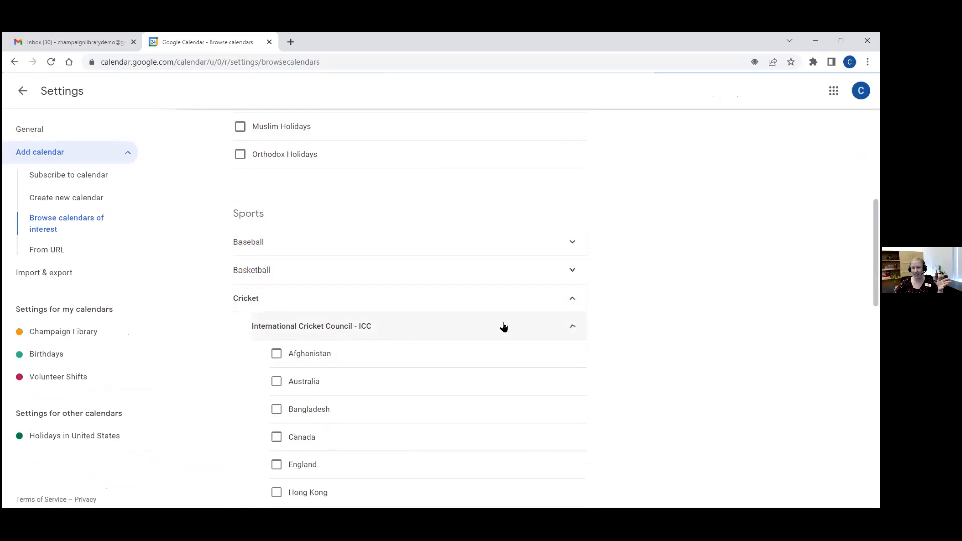
scroll(453, 335, "down", 5)
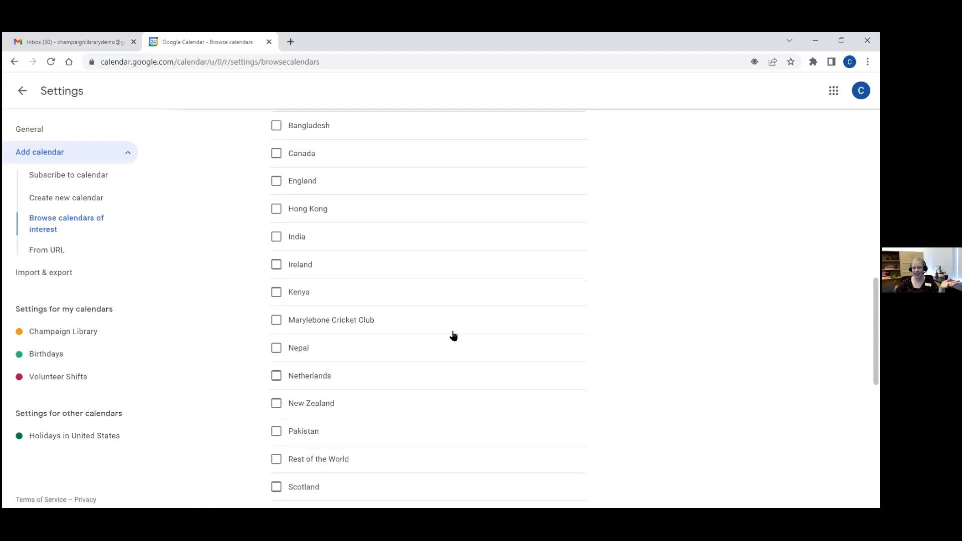
scroll(567, 361, "up", 7)
left_click(577, 419)
scroll(572, 360, "down", 2)
left_click(566, 307)
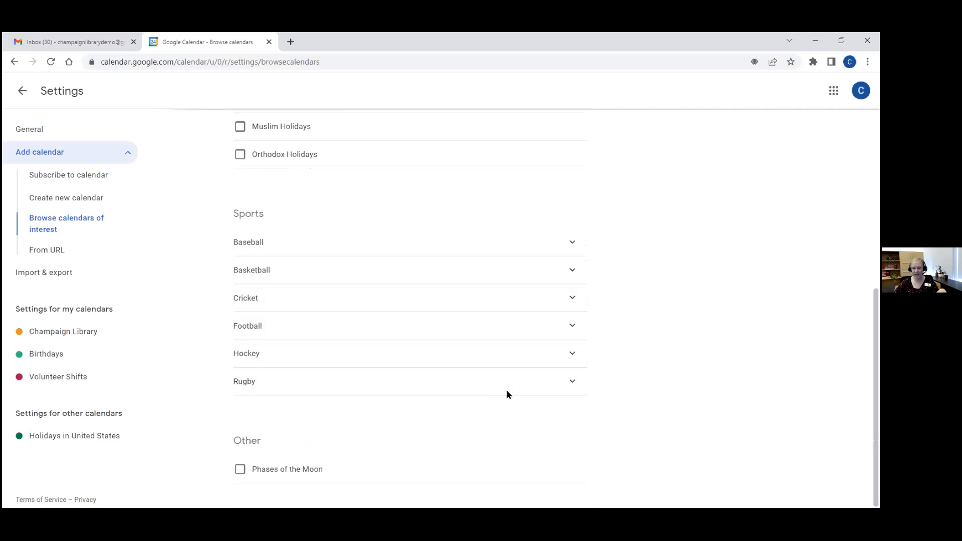
Step: Subscribe to the Phases of the Moon calendar and review its settings before returning to the calendar view
left_click(241, 469)
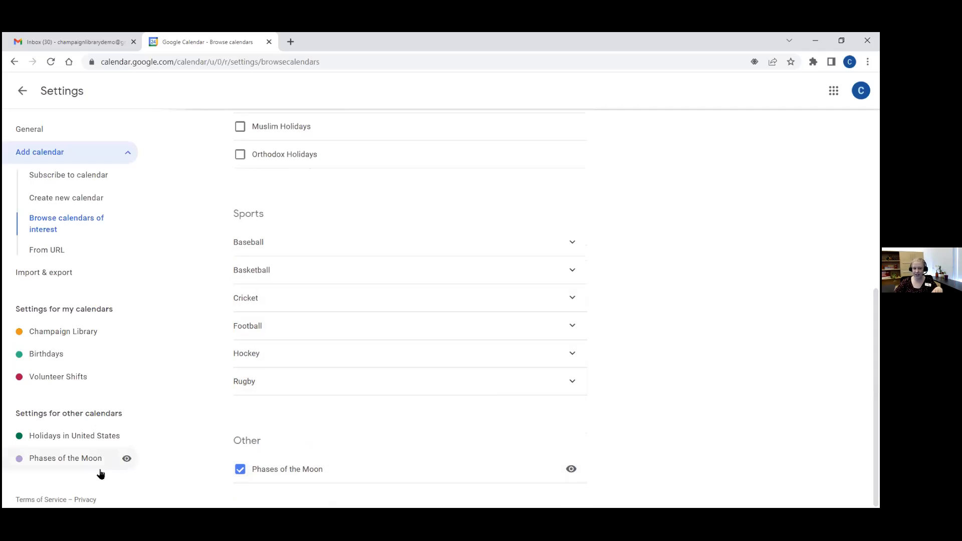
left_click(72, 460)
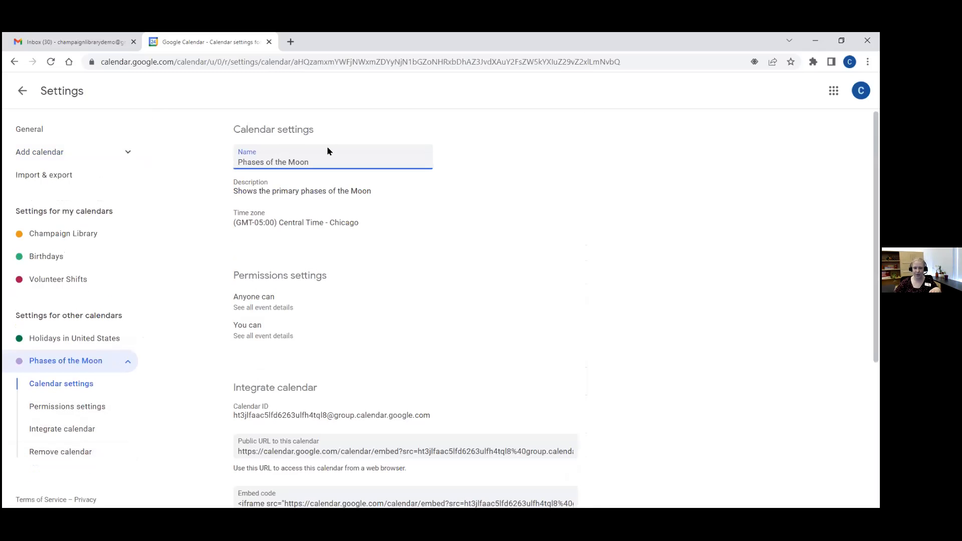
scroll(438, 314, "down", 2)
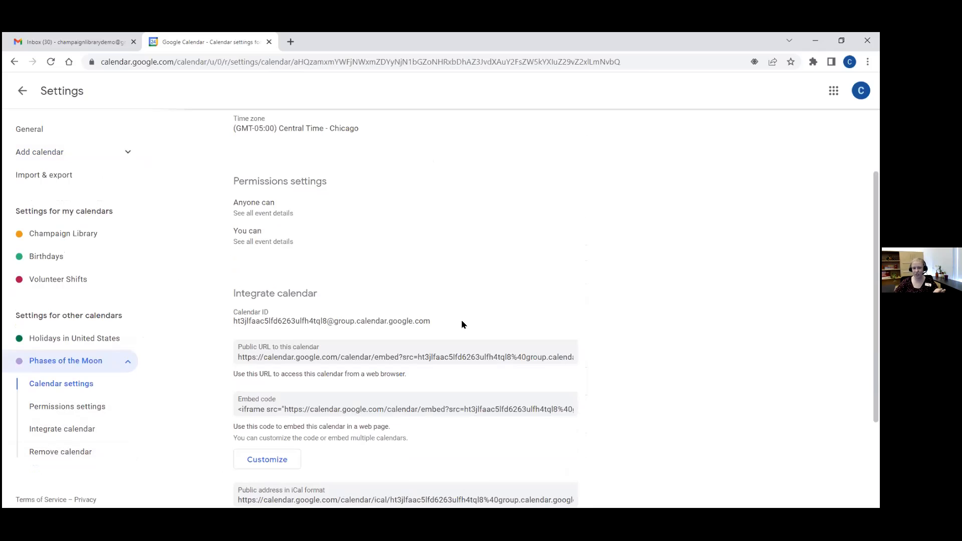
scroll(497, 376, "down", 1)
scroll(496, 375, "down", 2)
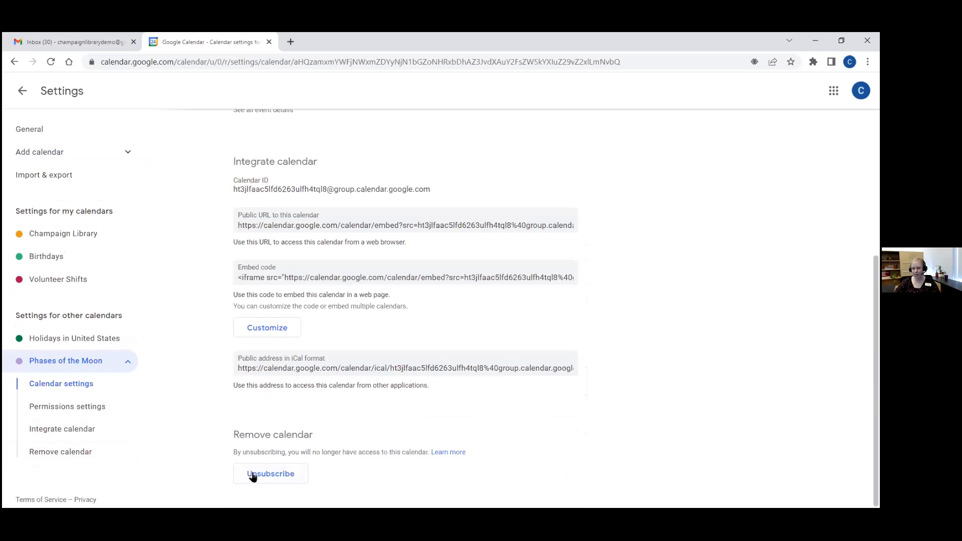
scroll(436, 394, "up", 5)
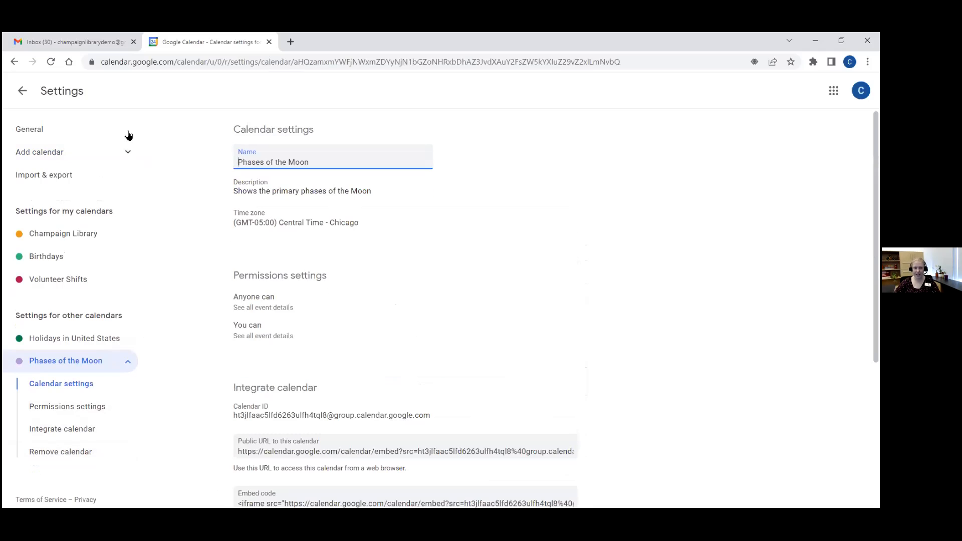
left_click(22, 91)
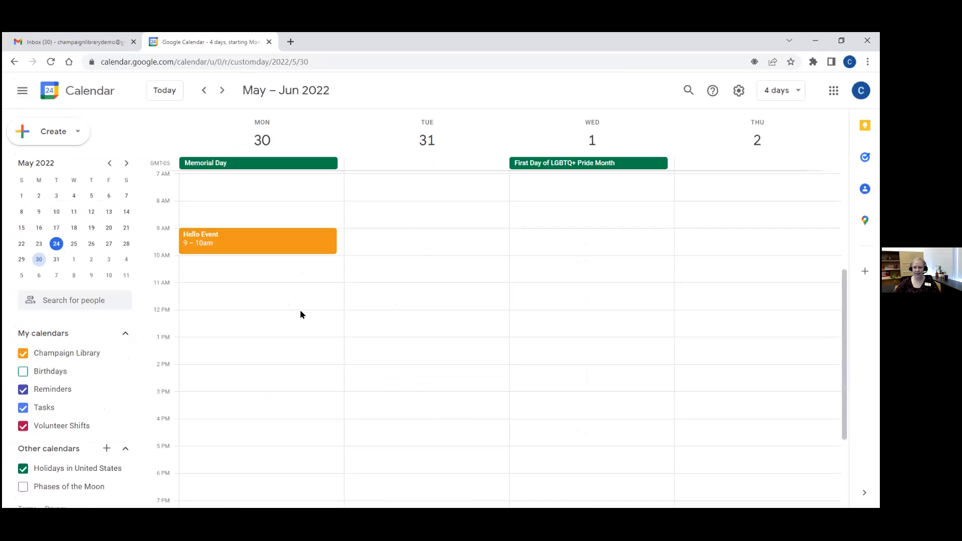
mouse_move(78, 490)
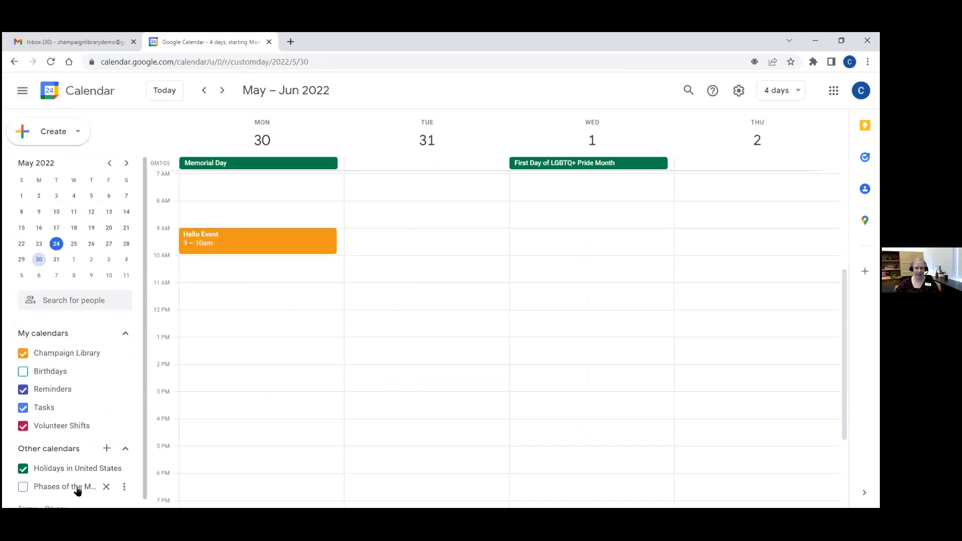
Step: Show the Phases of the Moon calendar and create a calendar named New Test Calendar with the description "All the events."
left_click(22, 487)
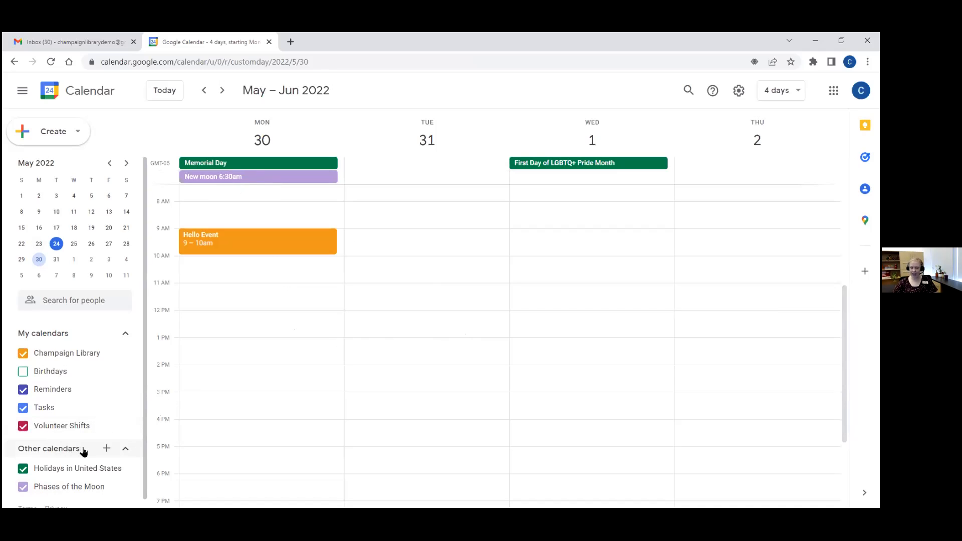
left_click(106, 449)
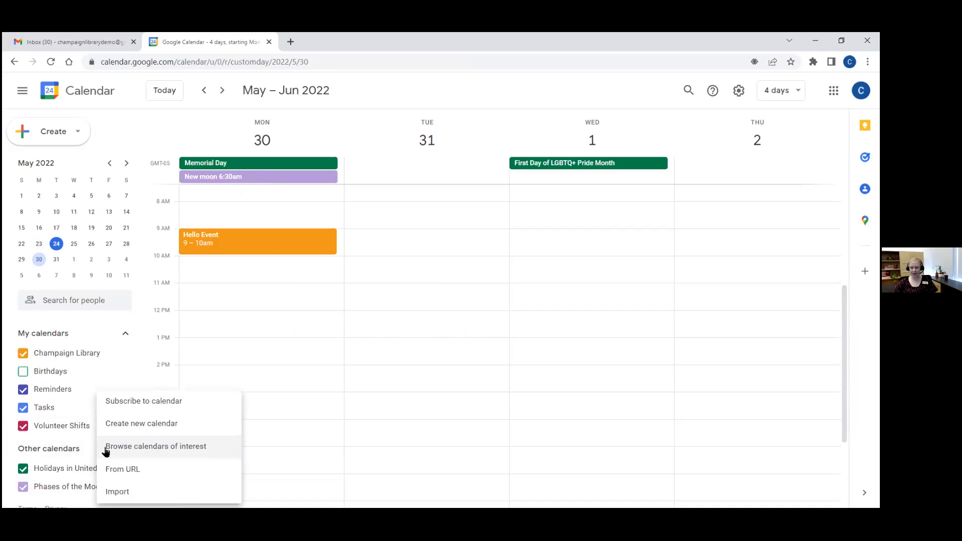
left_click(171, 427)
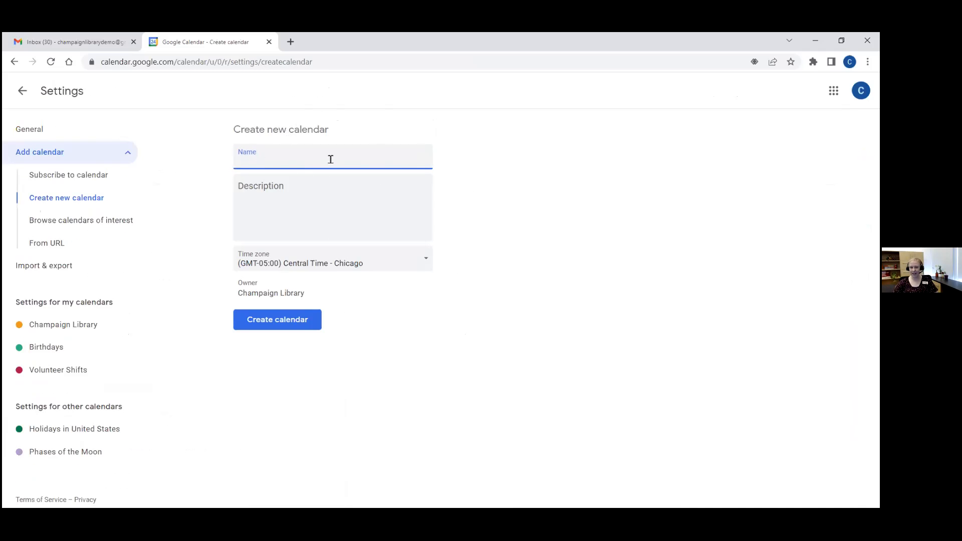
type("New Te")
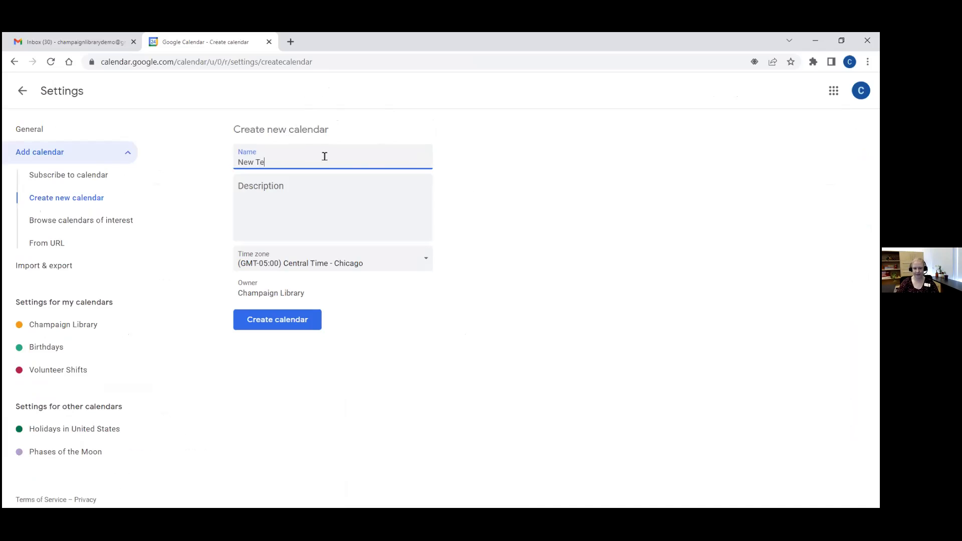
type("st Calendar")
left_click(319, 199)
type("All the events.")
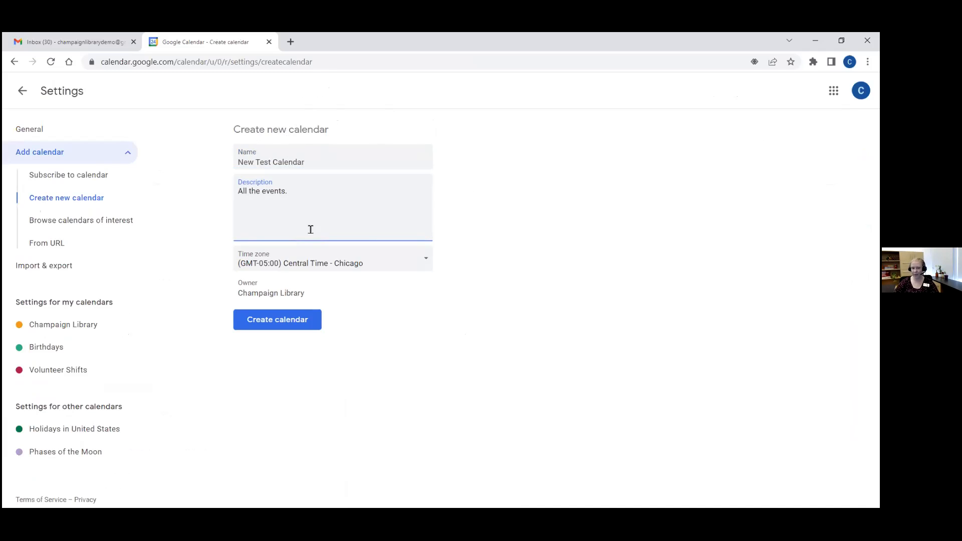
left_click(295, 321)
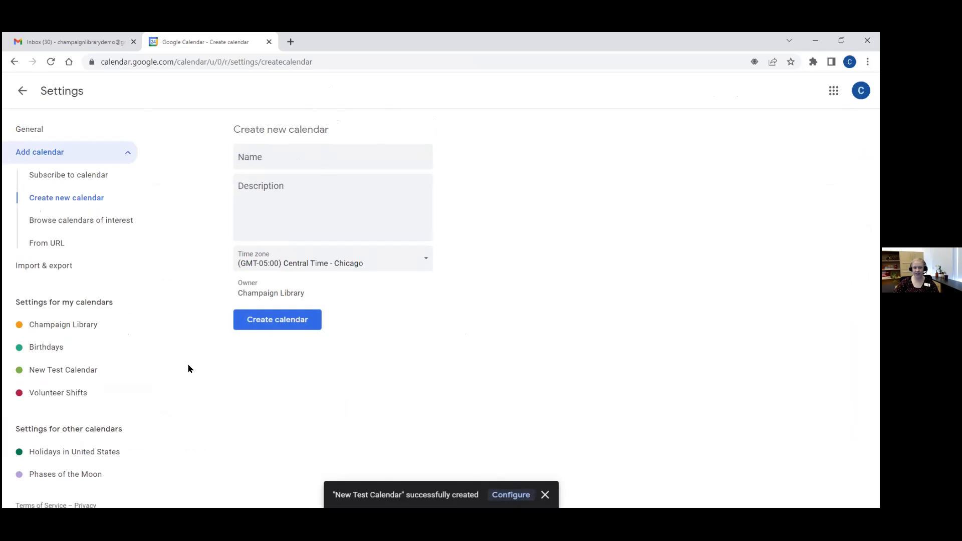
Step: Review New Test Calendar's settings, from sharing permissions and notifications to integration and removal options, and return to the calendar view
left_click(88, 375)
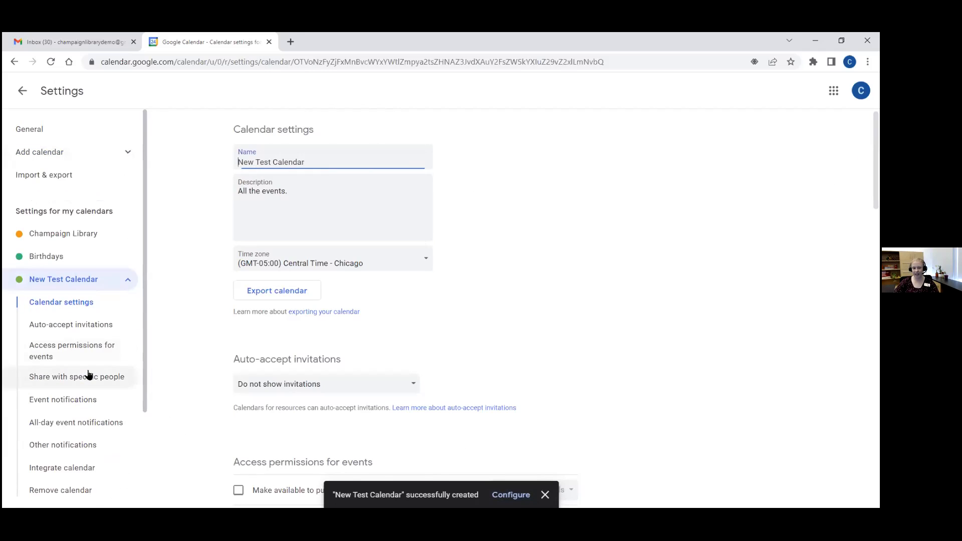
scroll(349, 395, "down", 3)
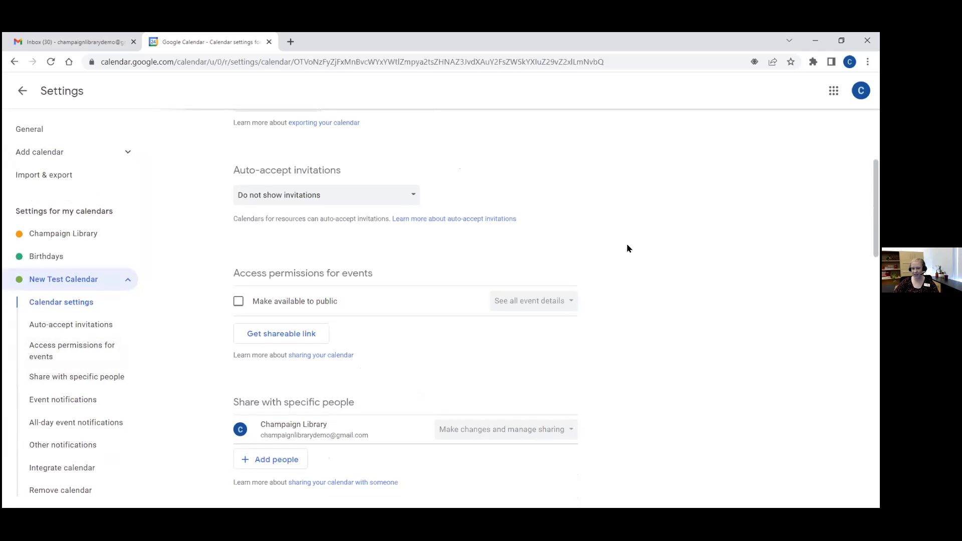
scroll(542, 302, "down", 12)
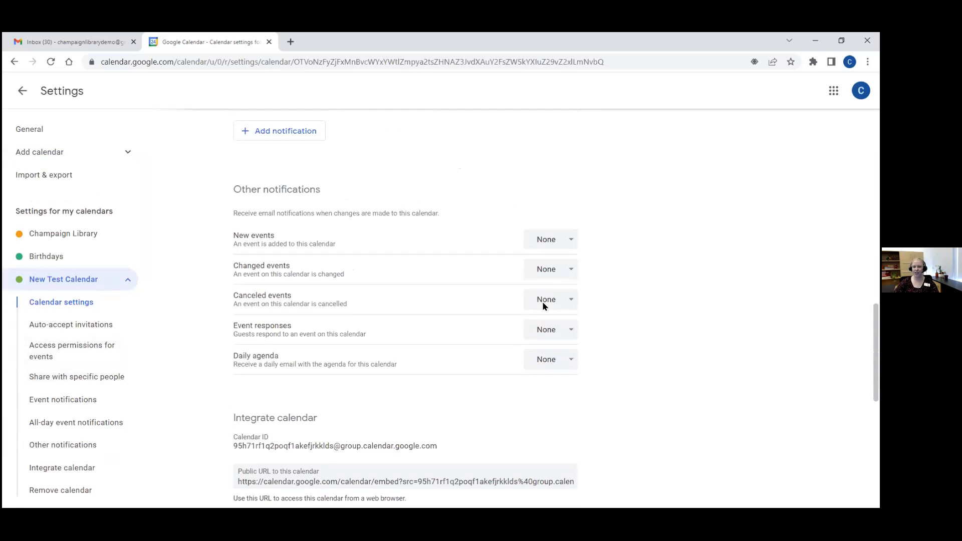
scroll(548, 308, "down", 3)
scroll(556, 380, "down", 4)
scroll(557, 381, "up", 10)
scroll(556, 381, "up", 5)
left_click(22, 91)
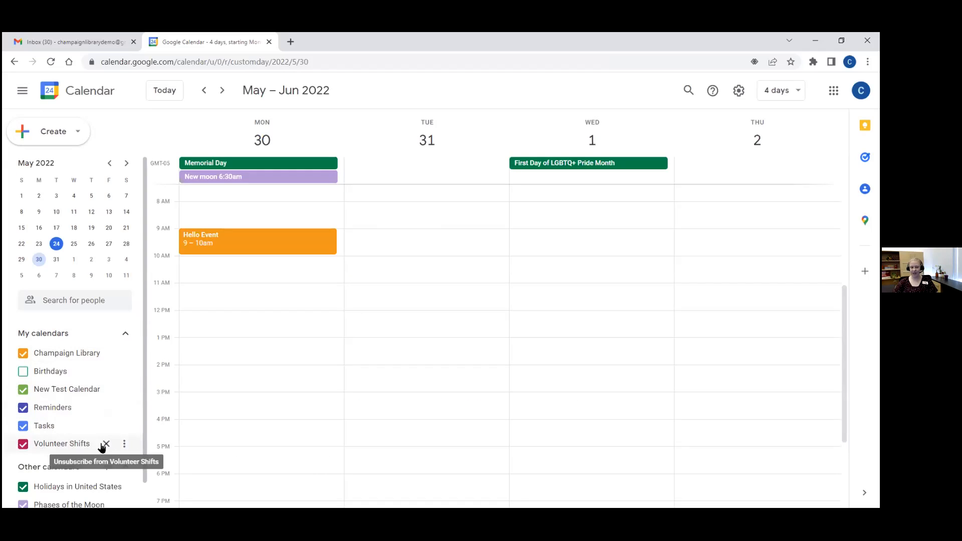
Step: Permanently delete New Test Calendar through its settings and dismiss the notice
left_click(125, 389)
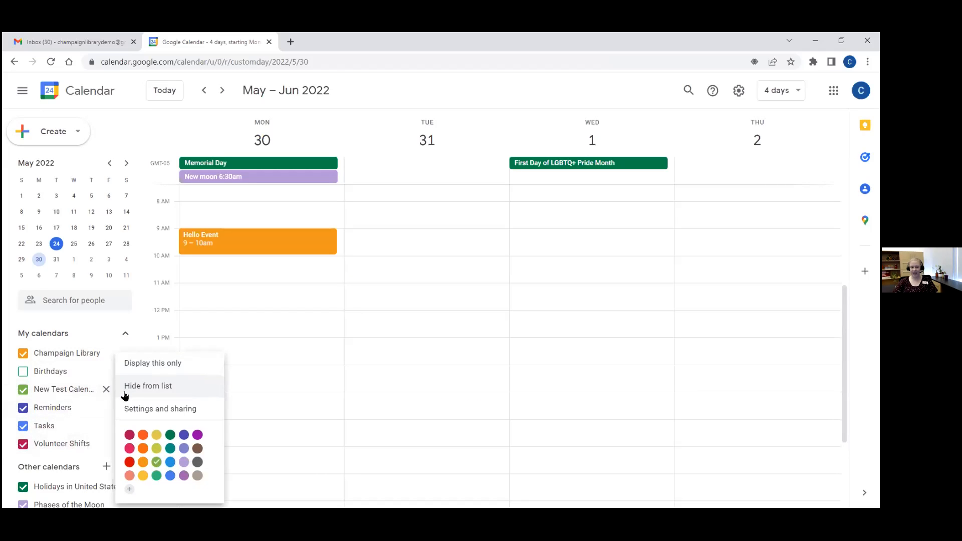
left_click(187, 410)
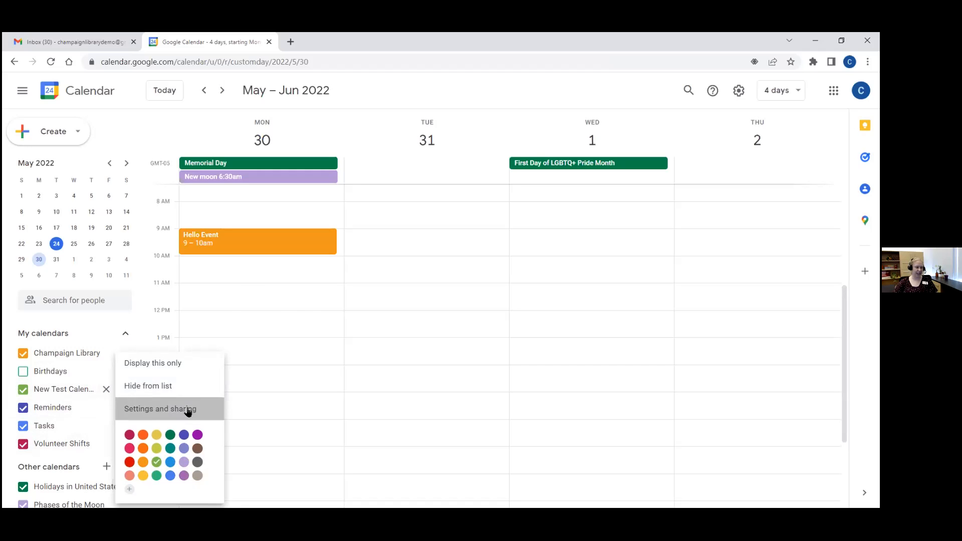
scroll(501, 305, "down", 3)
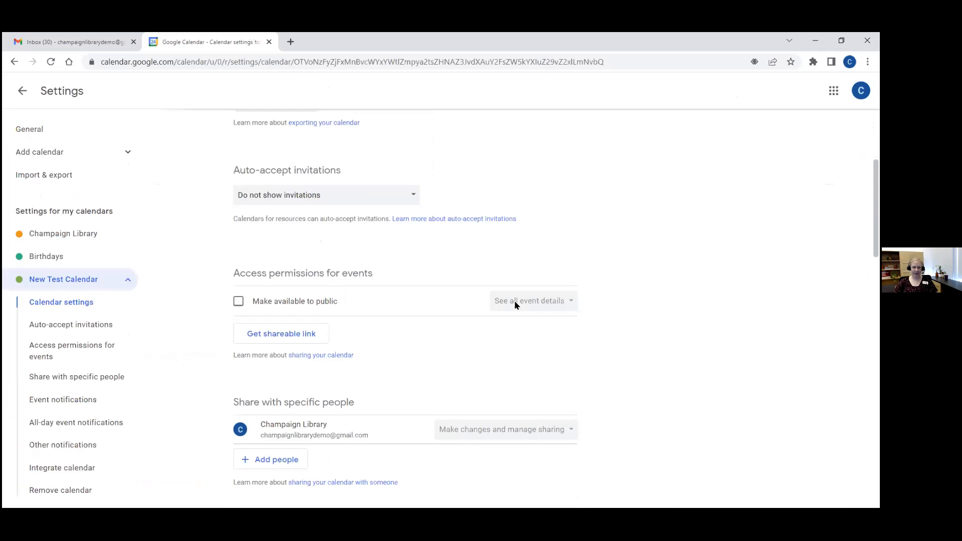
scroll(516, 305, "down", 15)
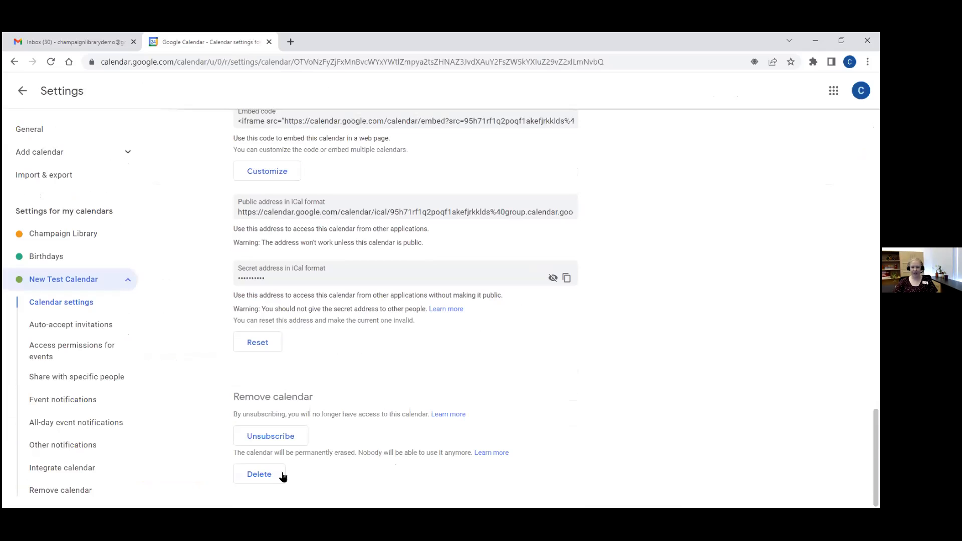
left_click(265, 475)
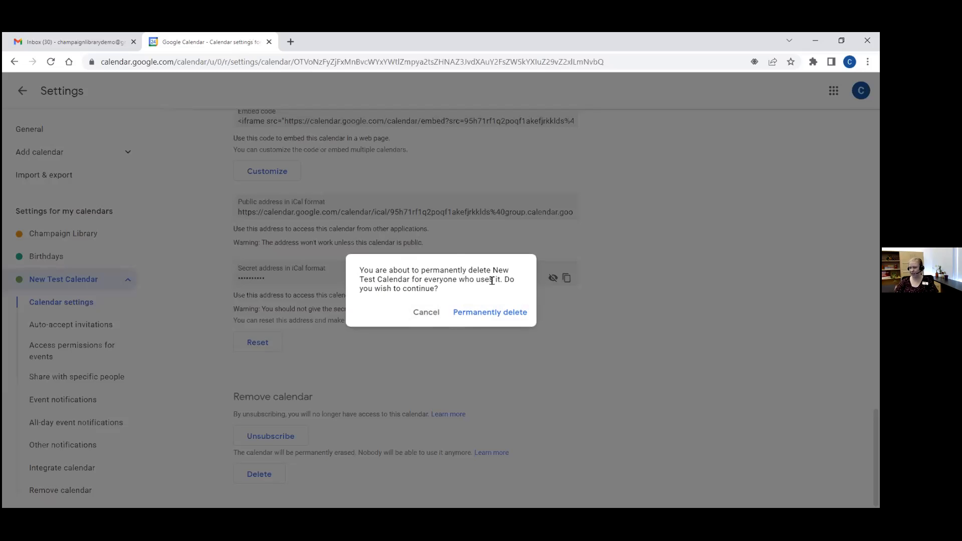
left_click(500, 312)
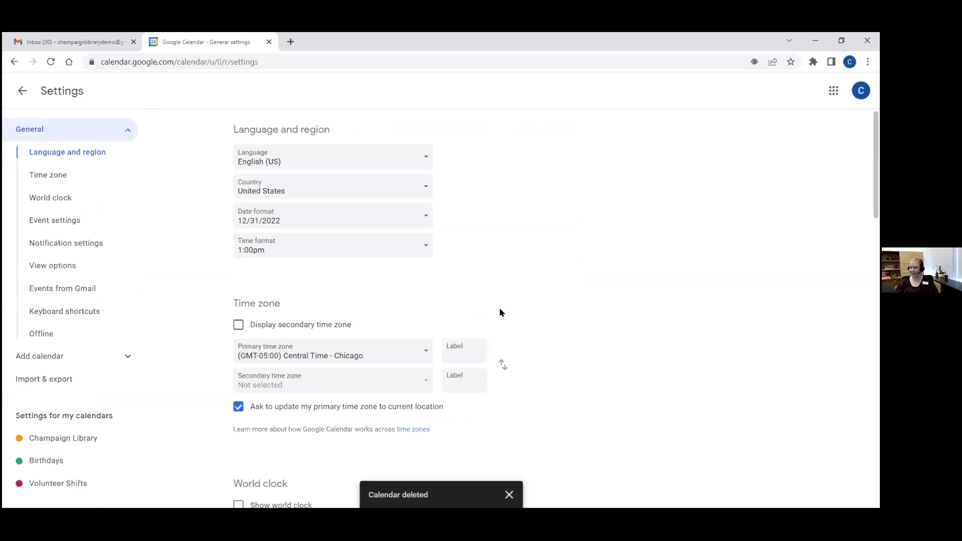
left_click(509, 495)
Step: Leave the general settings and switch the calendar to the Week view
scroll(574, 436, "down", 5)
scroll(575, 438, "up", 5)
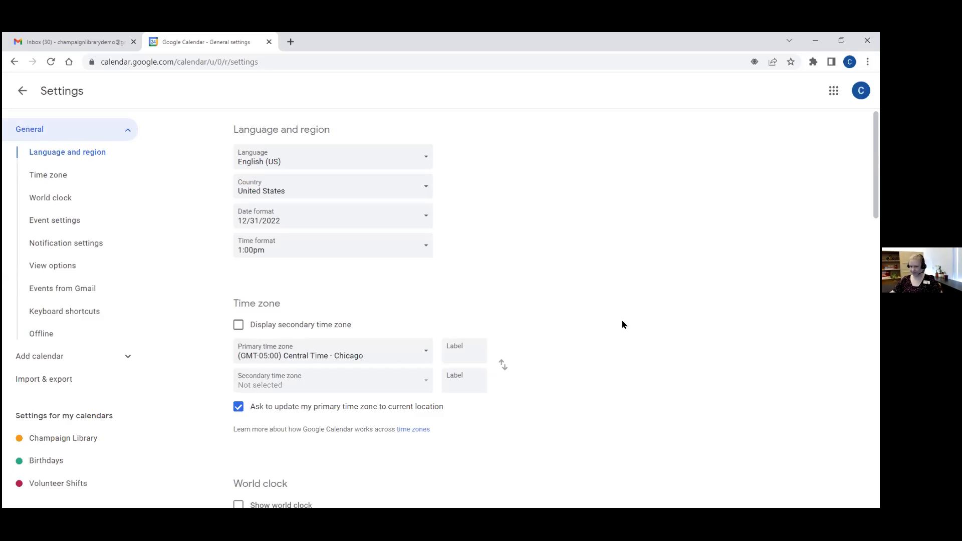
left_click(22, 91)
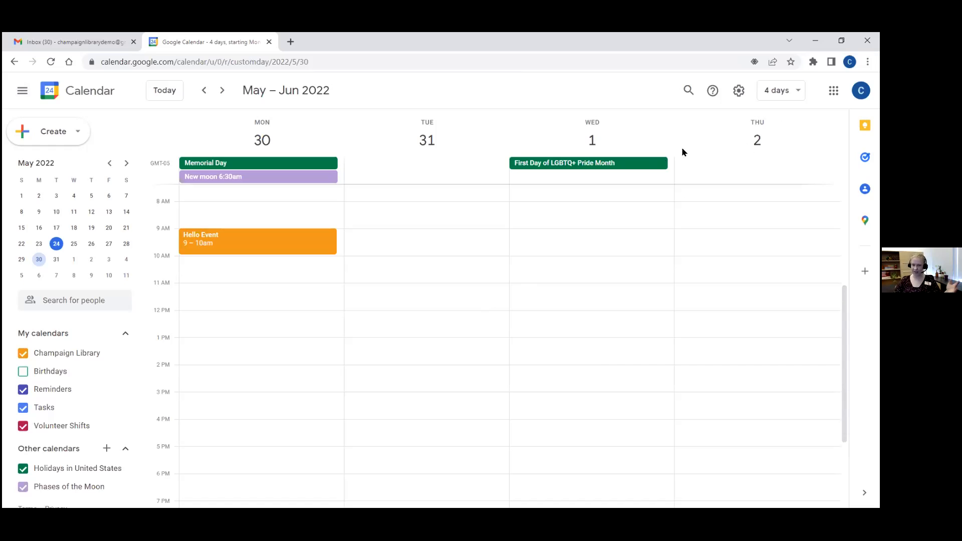
left_click(780, 91)
left_click(783, 141)
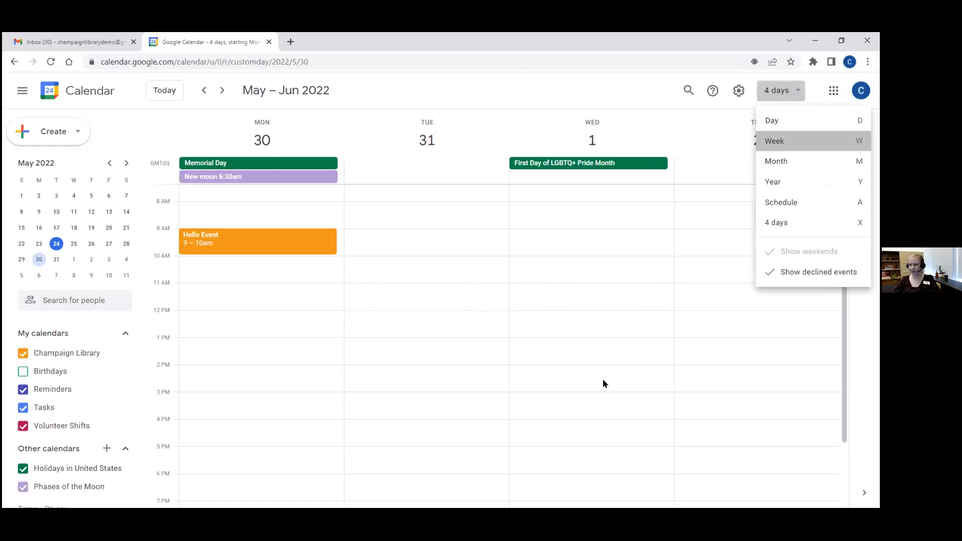
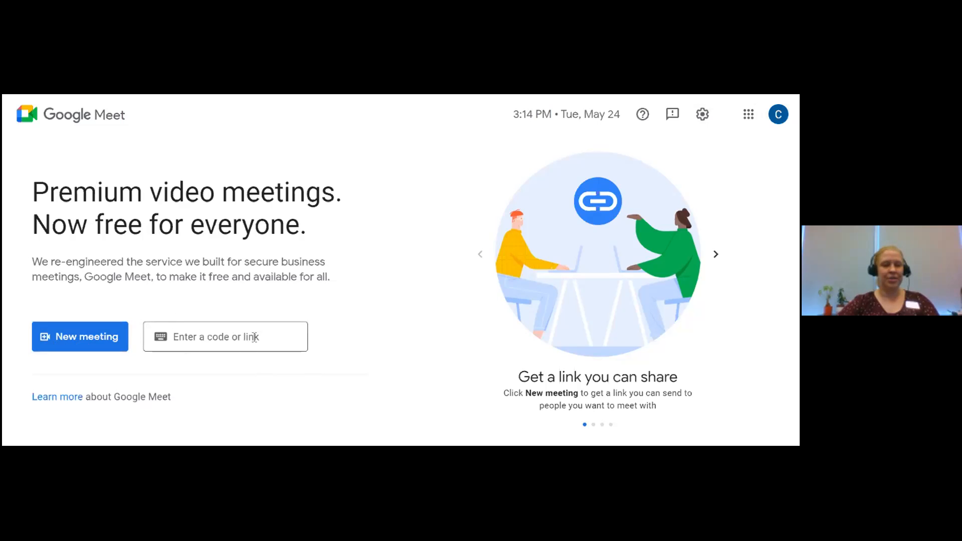
Step: Switch to Google Meet and schedule a new meeting in Google Calendar
left_click(176, 334)
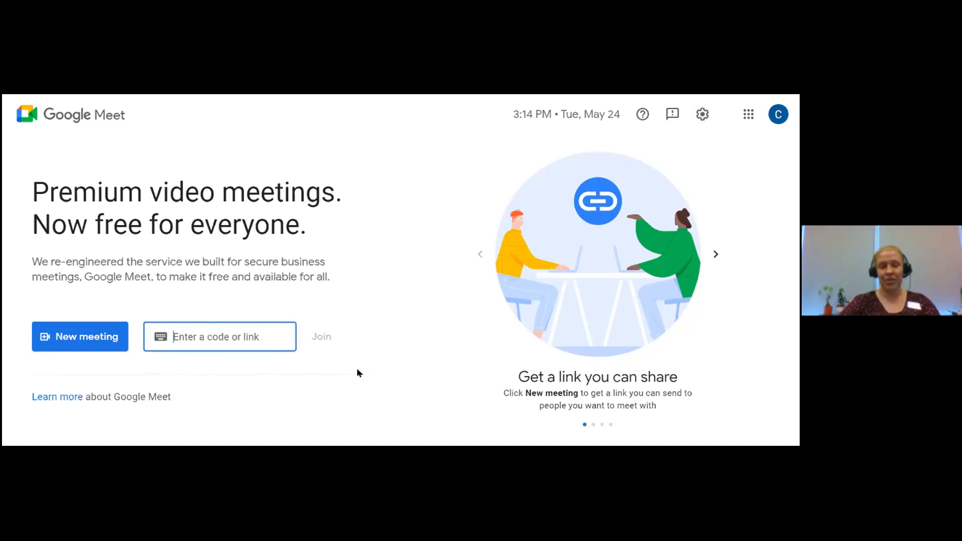
left_click(86, 337)
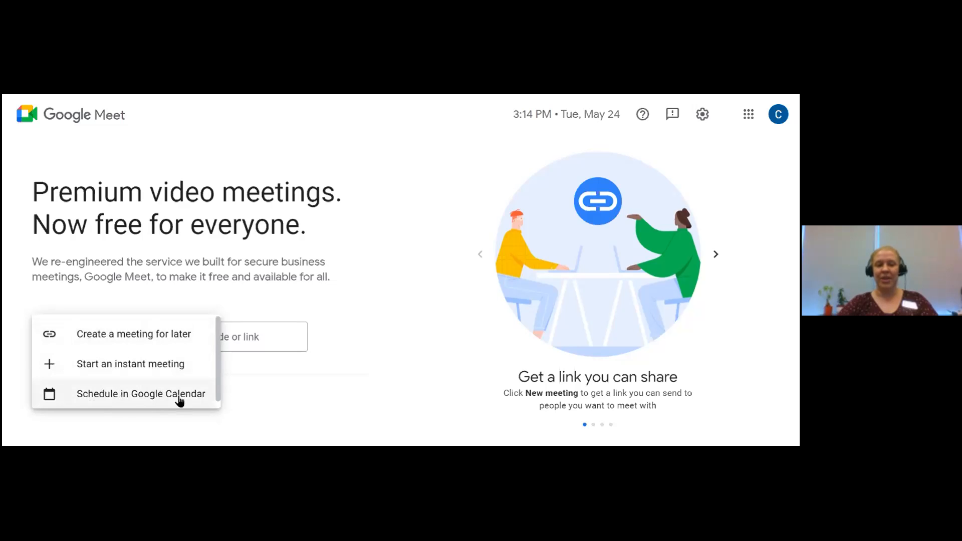
left_click(153, 397)
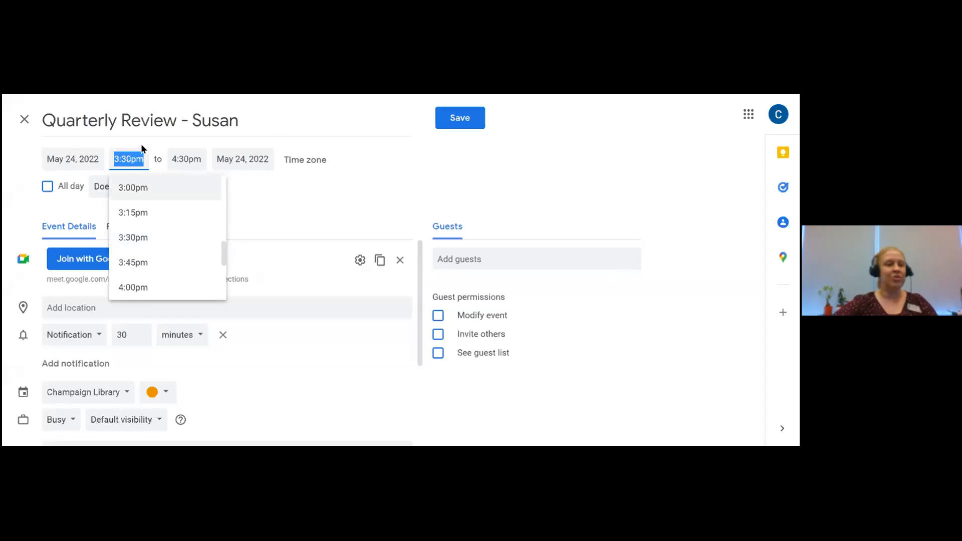
Step: Set the Quarterly Review meeting's date to Jun 2, 2022 and its start time to 4:00pm, and highlight its Meet link
left_click(83, 158)
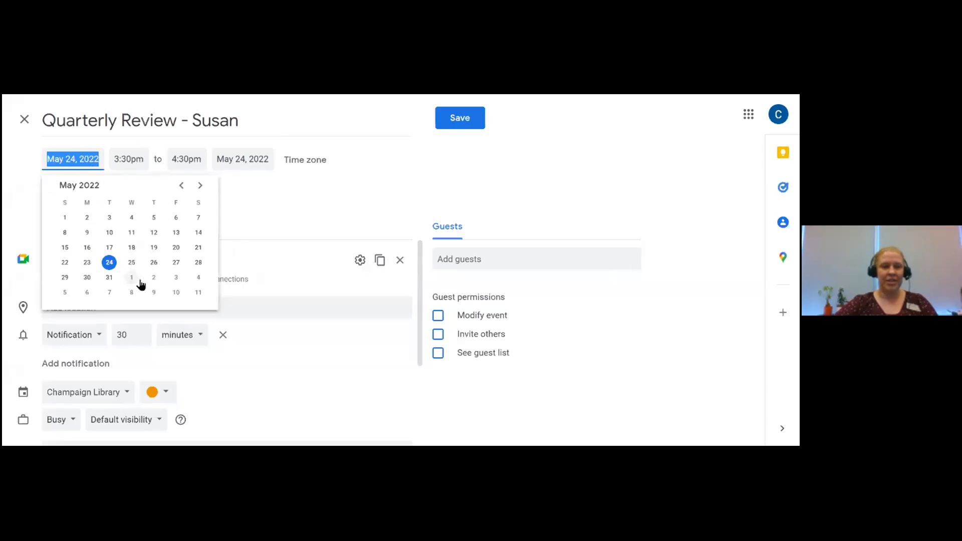
left_click(153, 281)
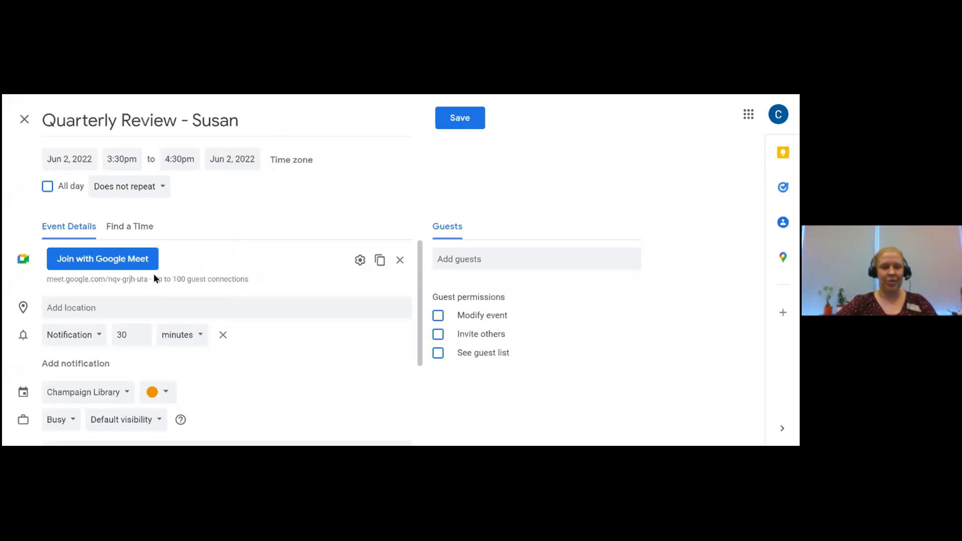
left_click(133, 159)
left_click(145, 290)
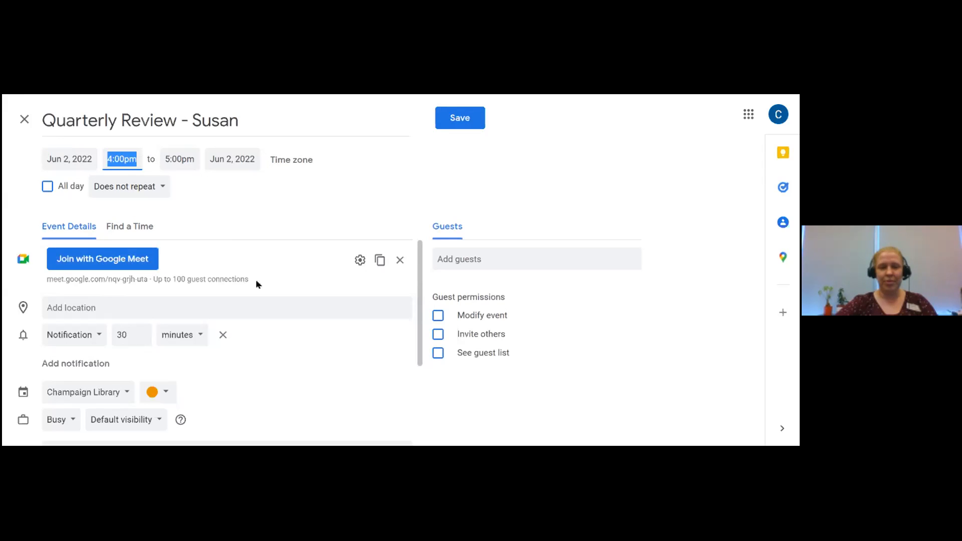
left_click_drag(46, 279, 89, 288)
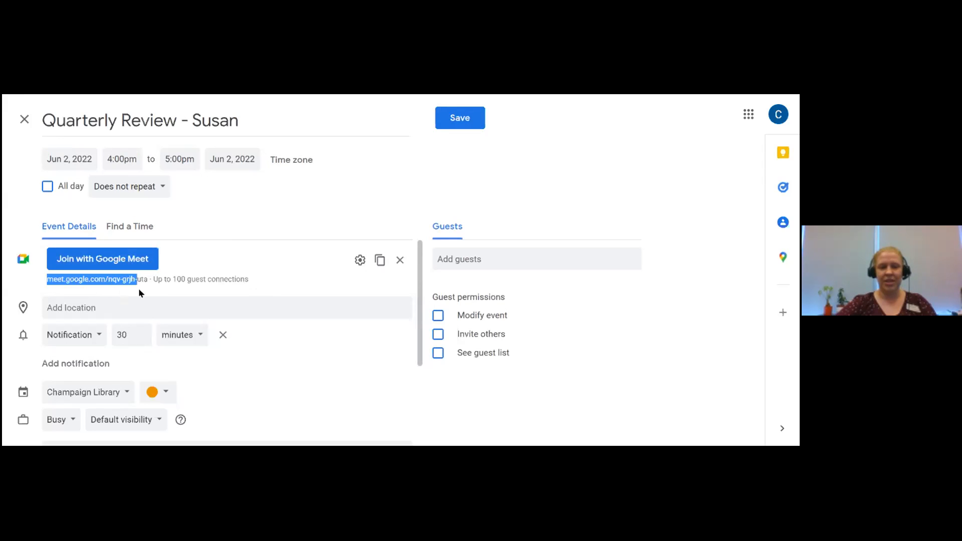
left_click_drag(149, 289, 149, 295)
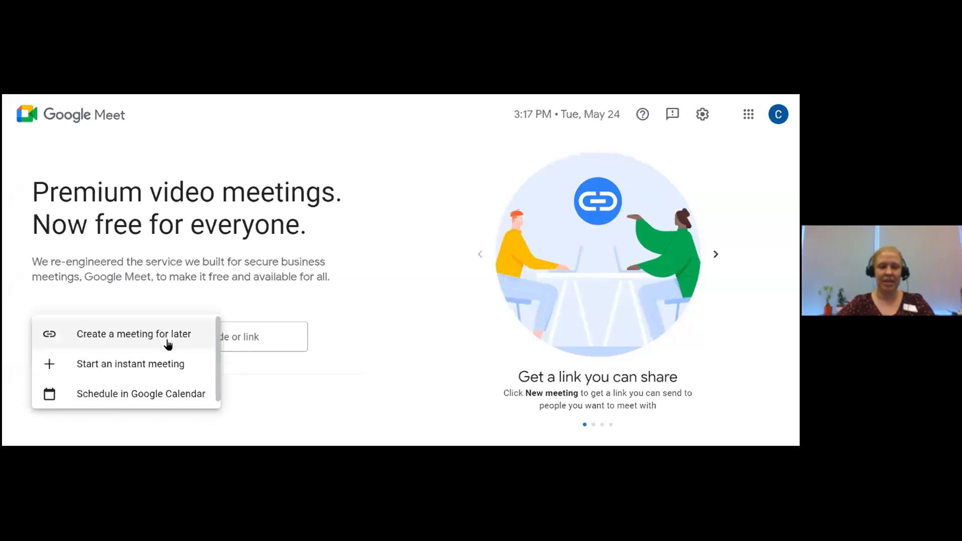
Step: Start an instant meeting in Google Meet
left_click(165, 371)
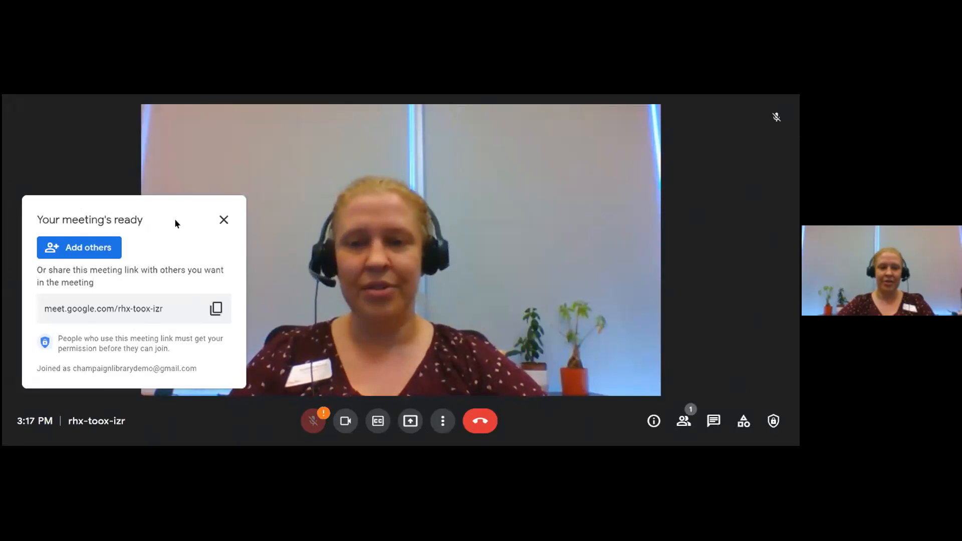
Step: Try adding the suggested ChampaignLibrary contact as a meeting invitee, and clear the selection without sending the email
left_click(90, 250)
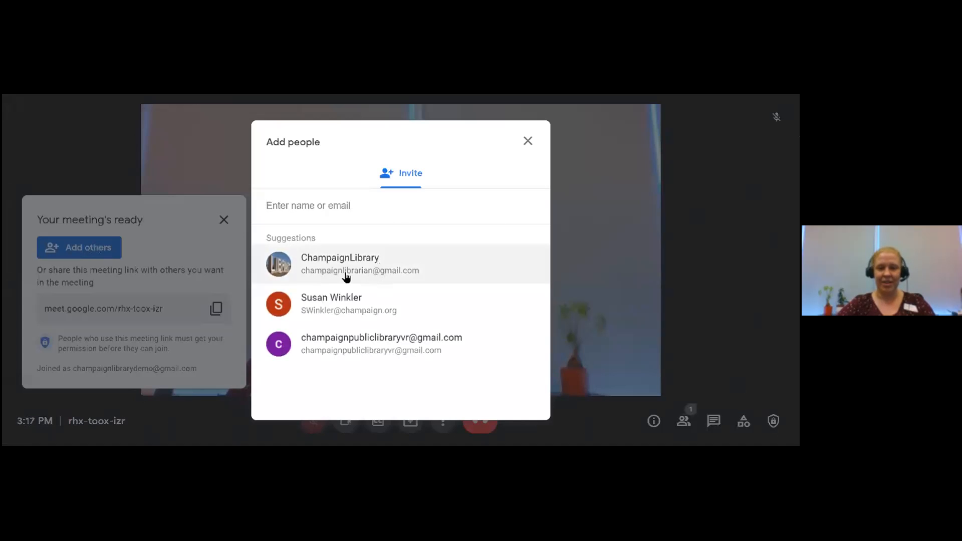
left_click(365, 270)
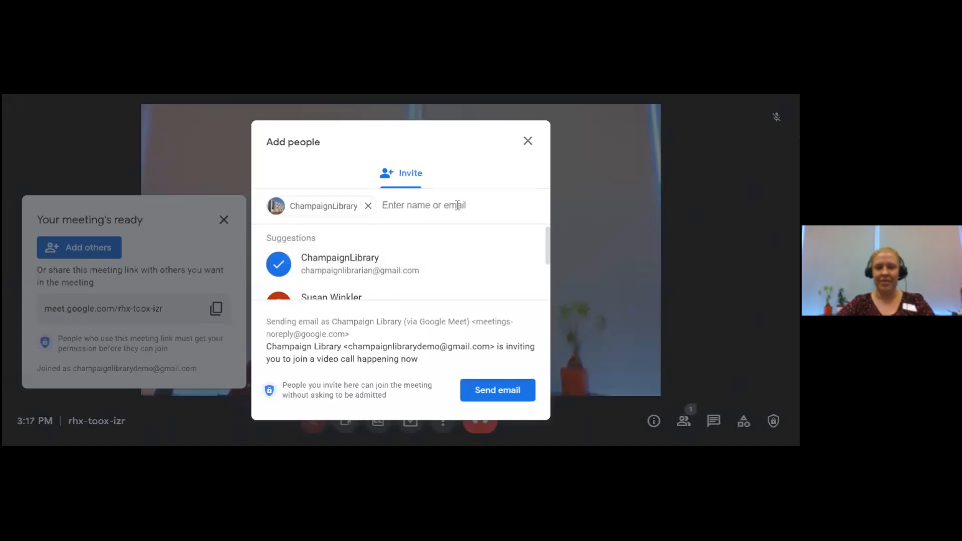
left_click(527, 141)
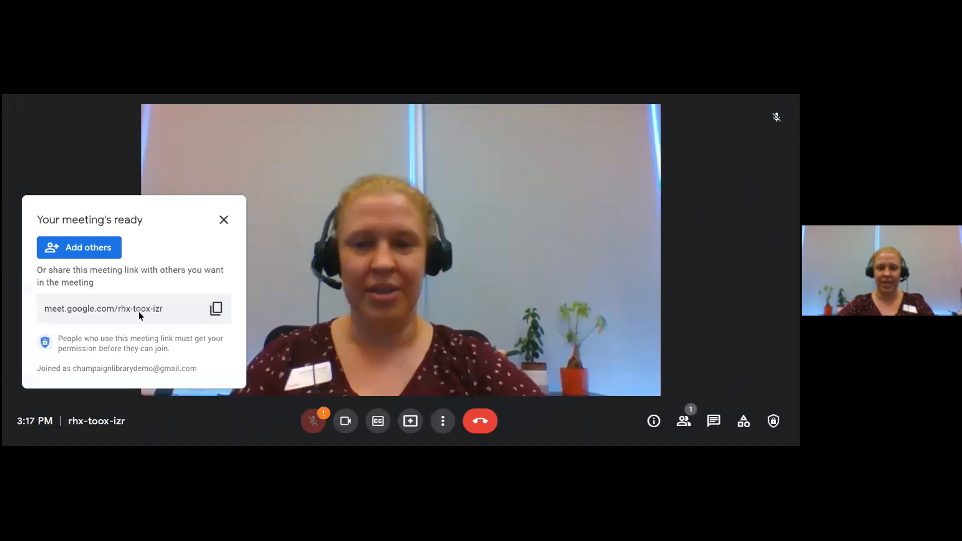
left_click(77, 251)
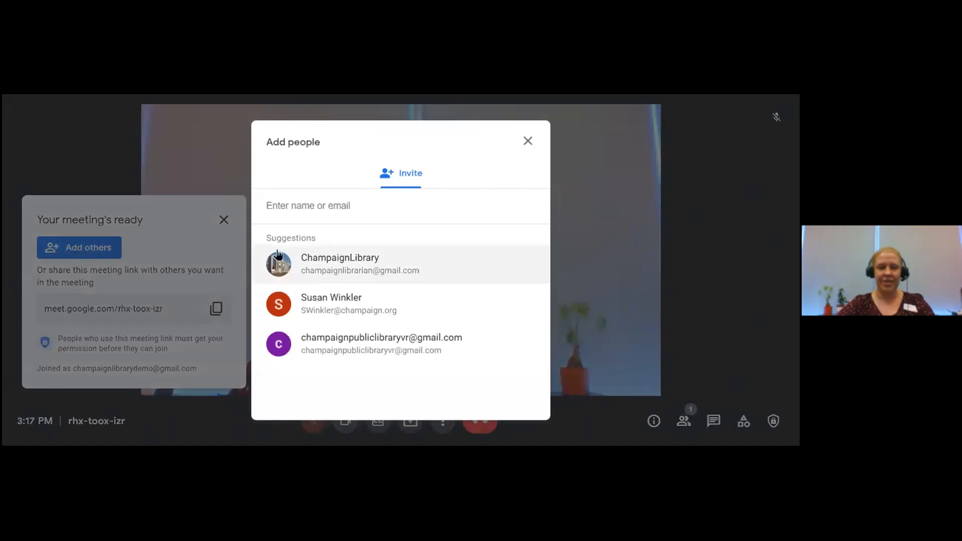
left_click(346, 265)
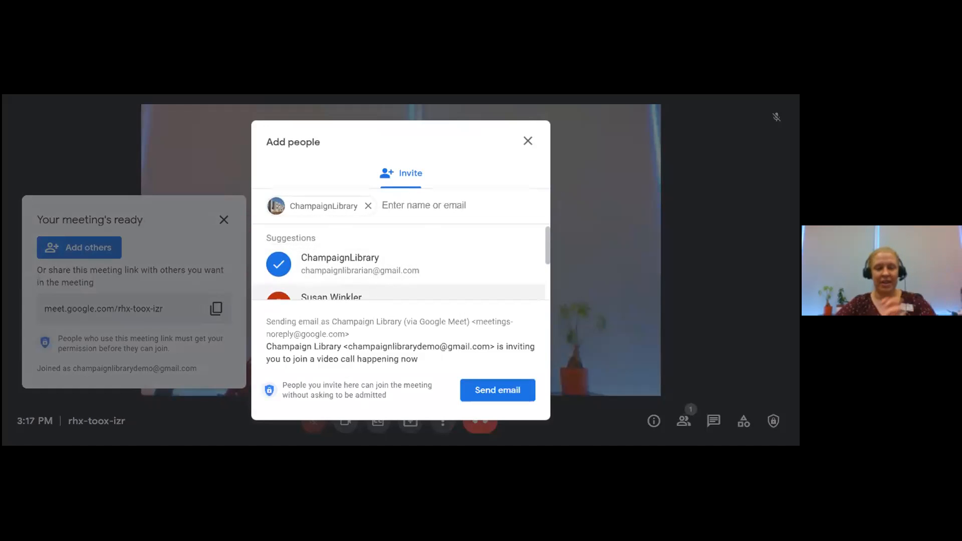
left_click(367, 207)
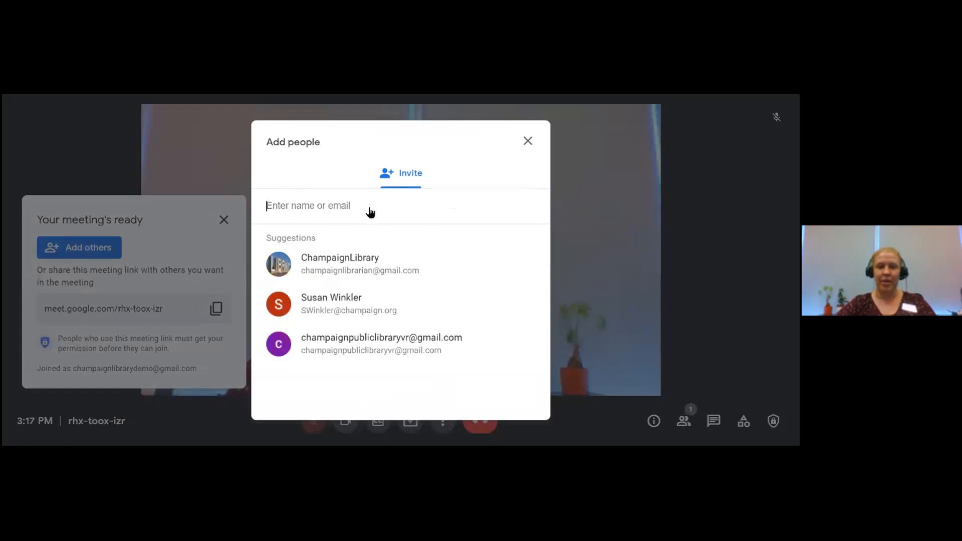
Step: Try searching the people to invite for "champaign" and "champaignlibrarypub", and clear the entry
type("d")
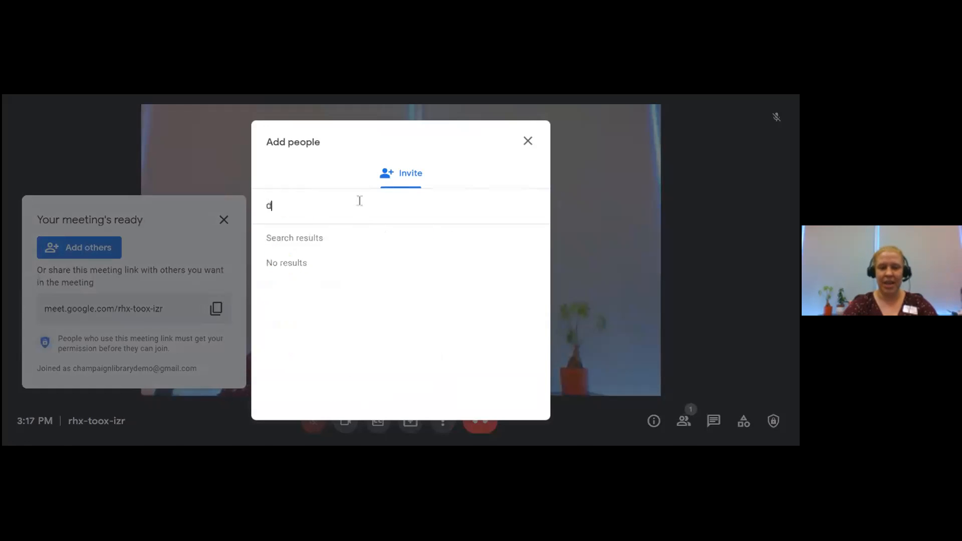
key("BackSpace")
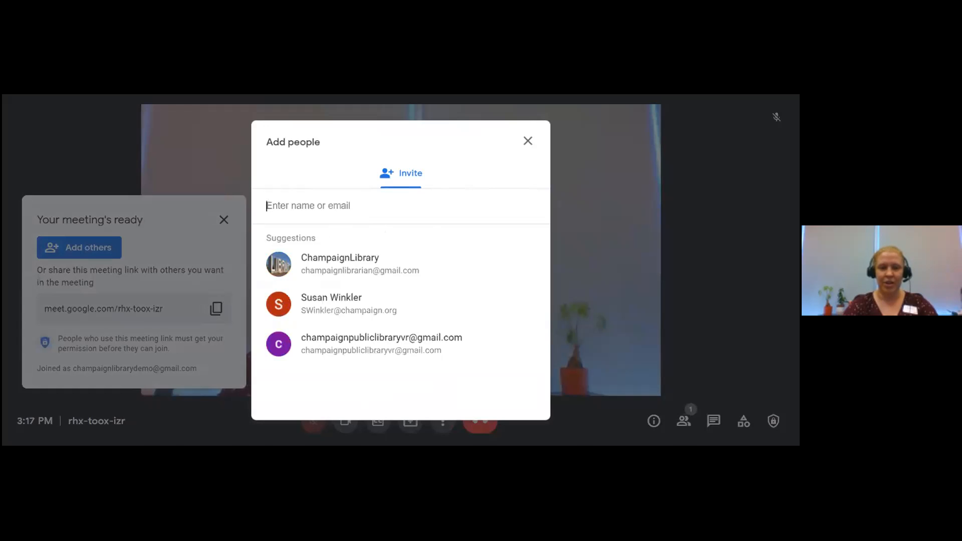
type("c")
key("BackSpace")
type("champaign")
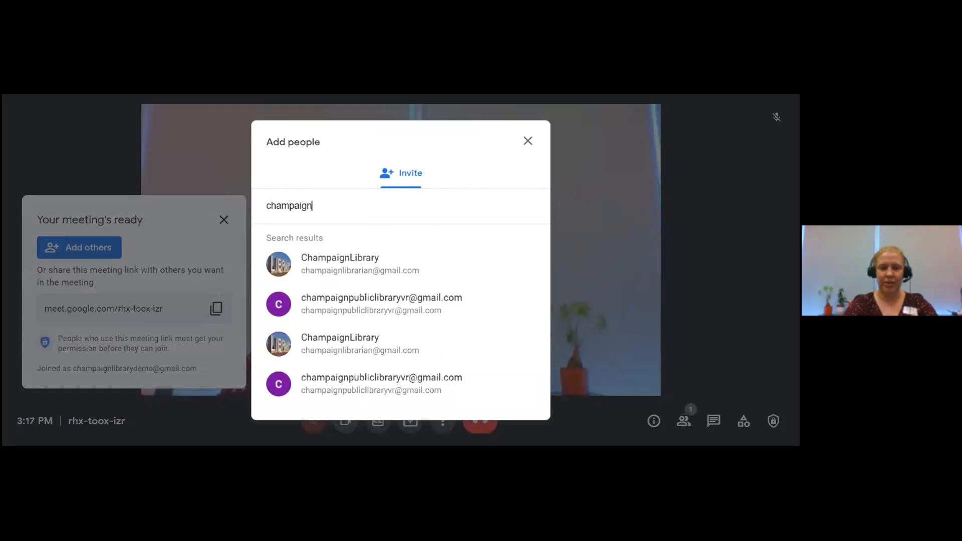
type("librarypub")
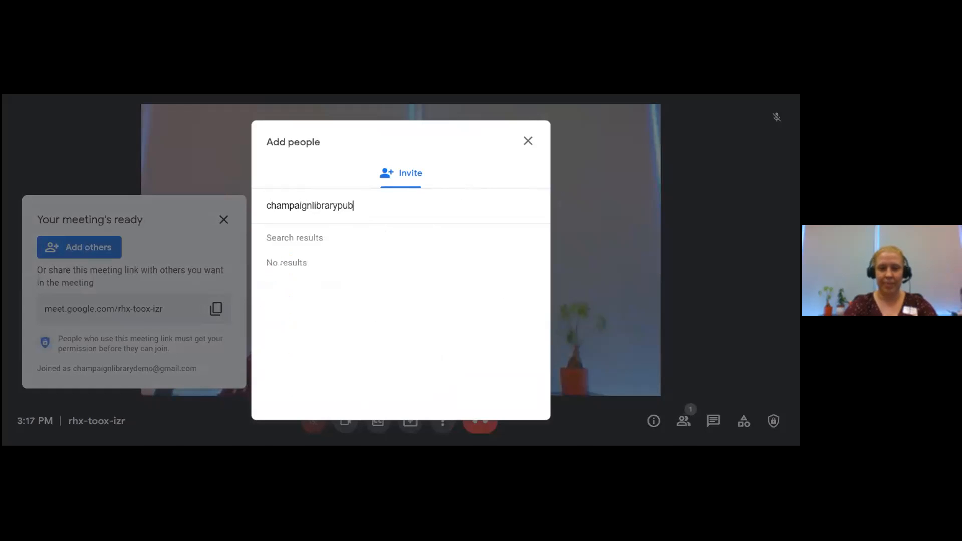
key("BackSpace")
key("BackSpace")
key("BackSpace")
key("BackSpace")
key("BackSpace")
key("BackSpace")
key("BackSpace")
key("BackSpace")
key("BackSpace")
key("BackSpace")
key("BackSpace")
key("BackSpace")
key("BackSpace")
key("BackSpace")
key("BackSpace")
key("BackSpace")
key("BackSpace")
key("BackSpace")
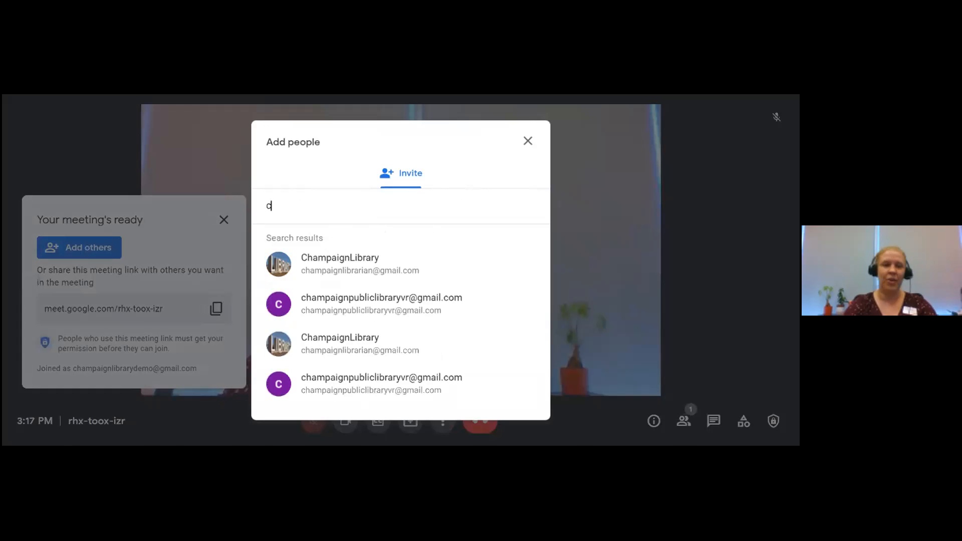
key("BackSpace")
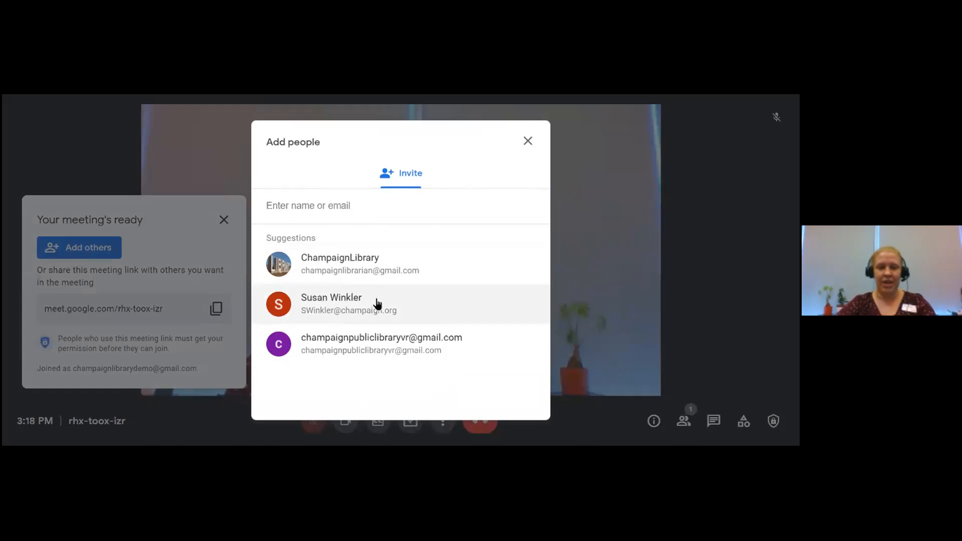
Step: Email a meeting invitation to the suggested ChampaignLibrary contact and dismiss the meeting-ready notice
left_click(344, 264)
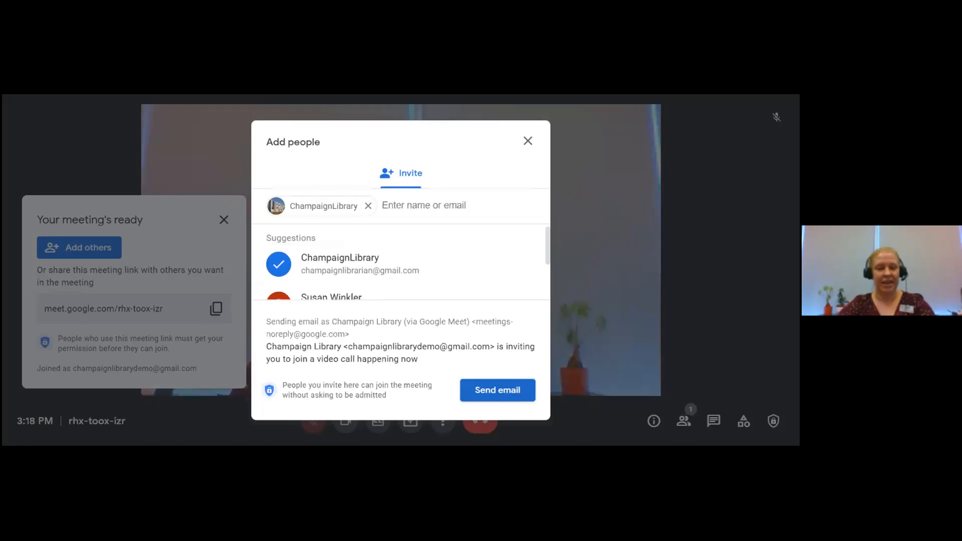
left_click(491, 399)
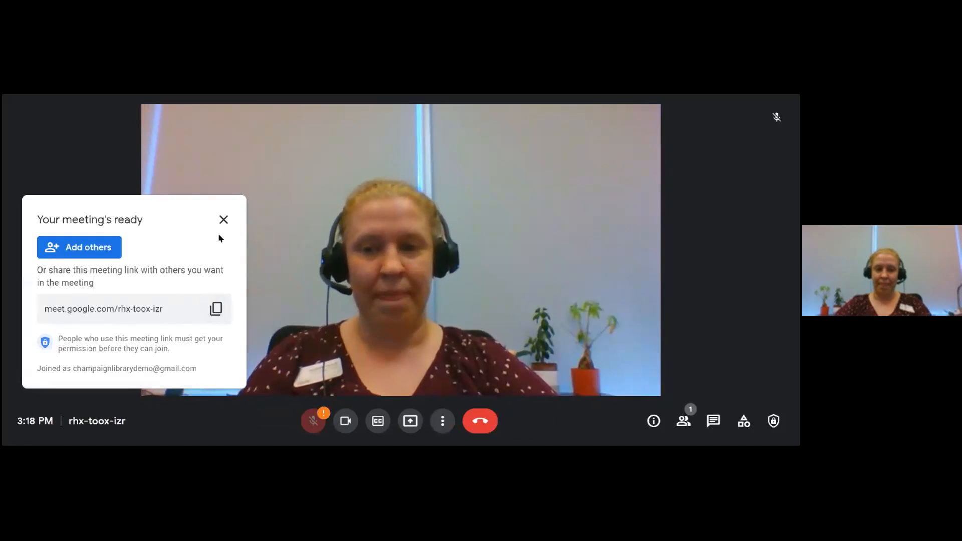
left_click(224, 220)
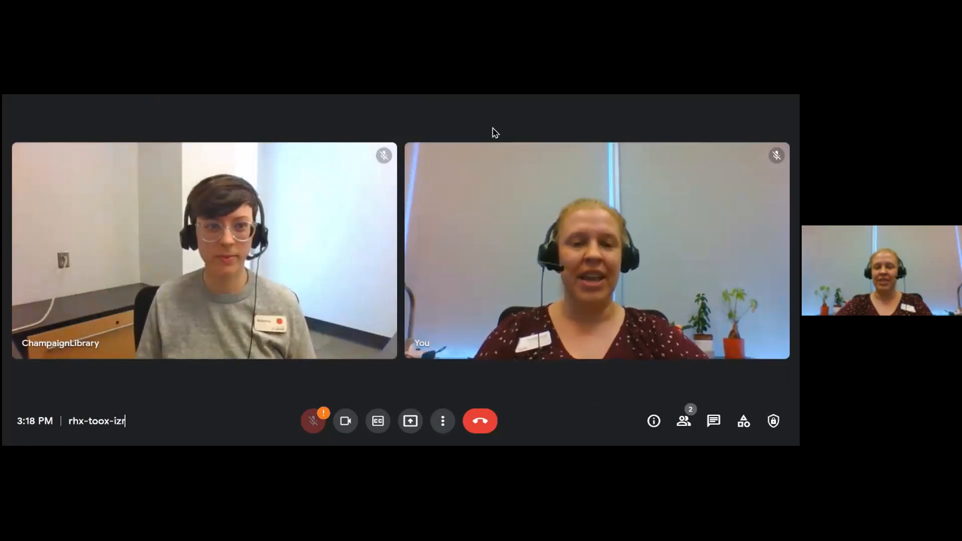
Step: View the microphone access help and dismiss it, and try the camera control
mouse_move(524, 311)
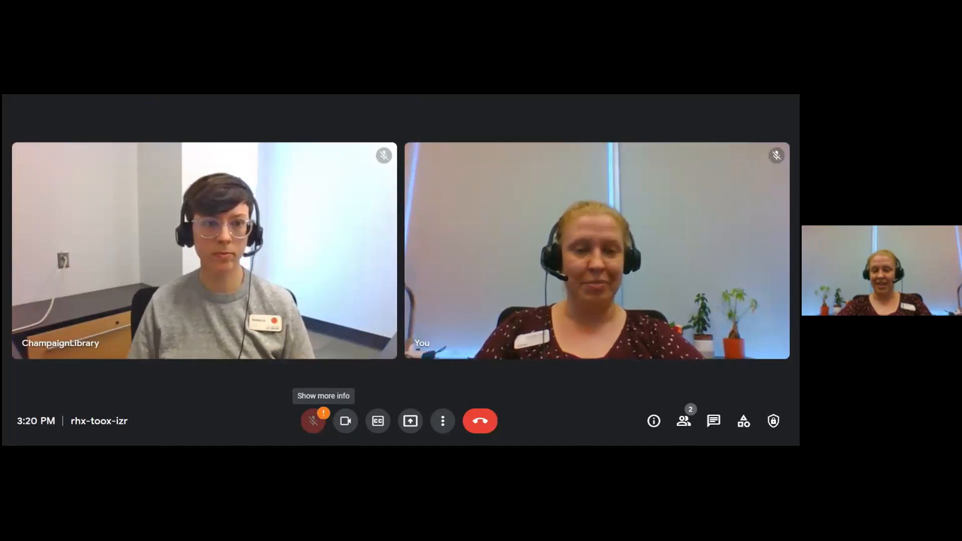
left_click(315, 419)
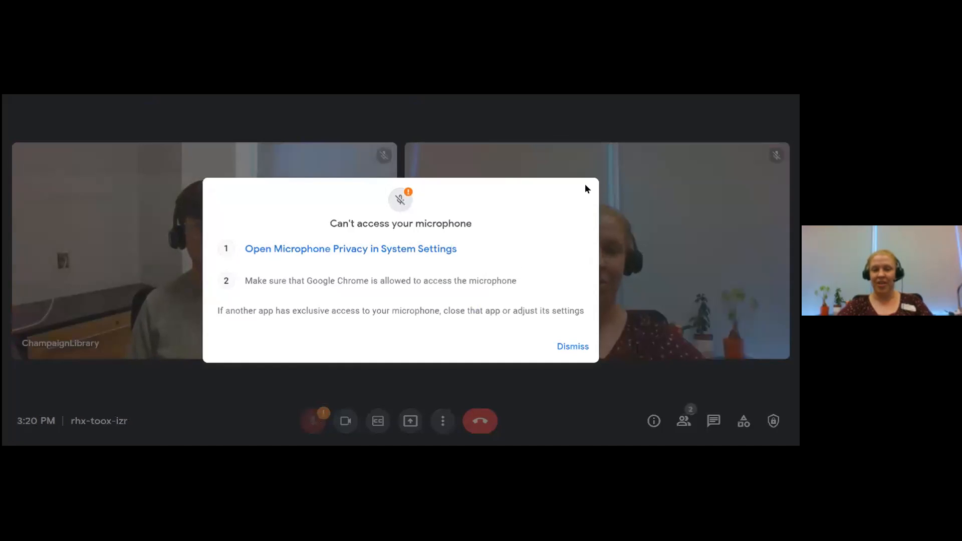
left_click(581, 345)
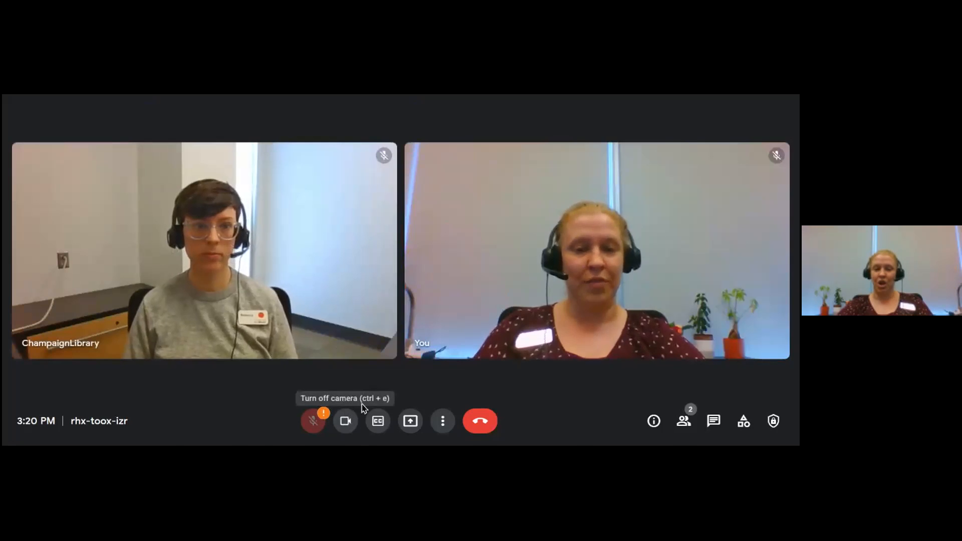
left_click(346, 427)
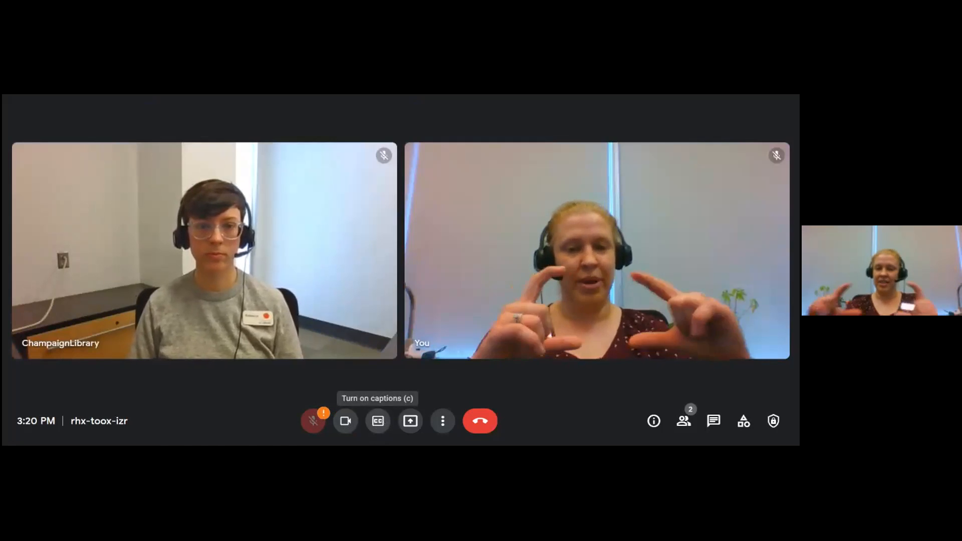
Step: Turn on captions, view the caption language setting, and toggle captions until they are off again
left_click(379, 424)
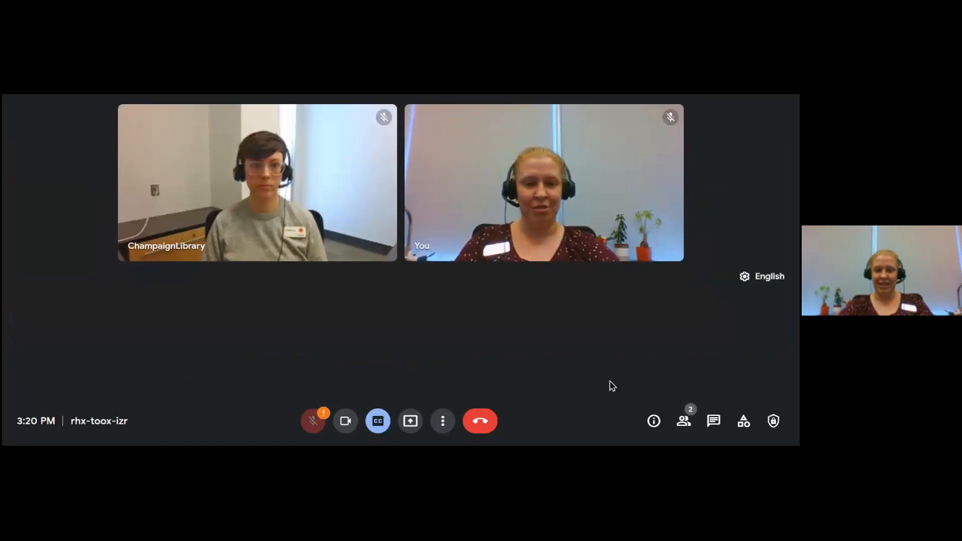
left_click(741, 279)
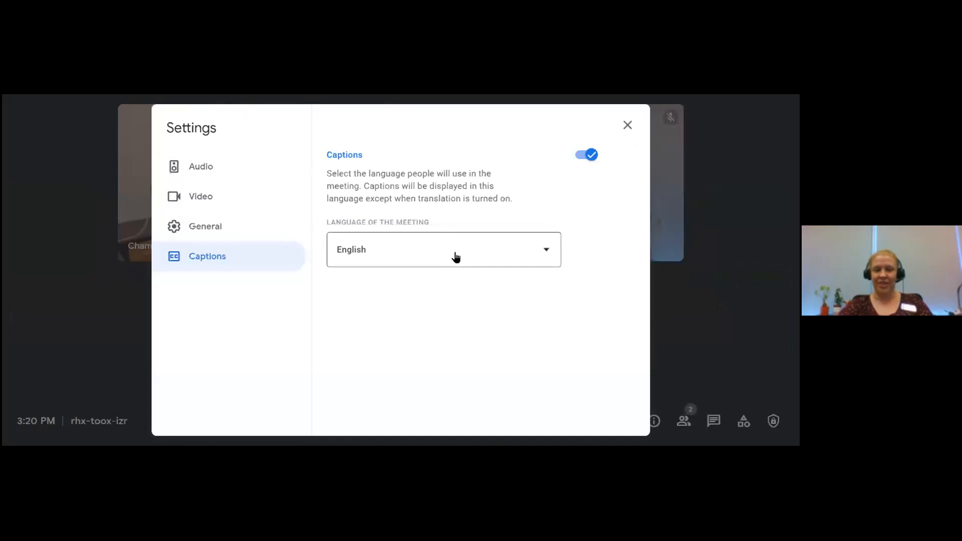
left_click(628, 125)
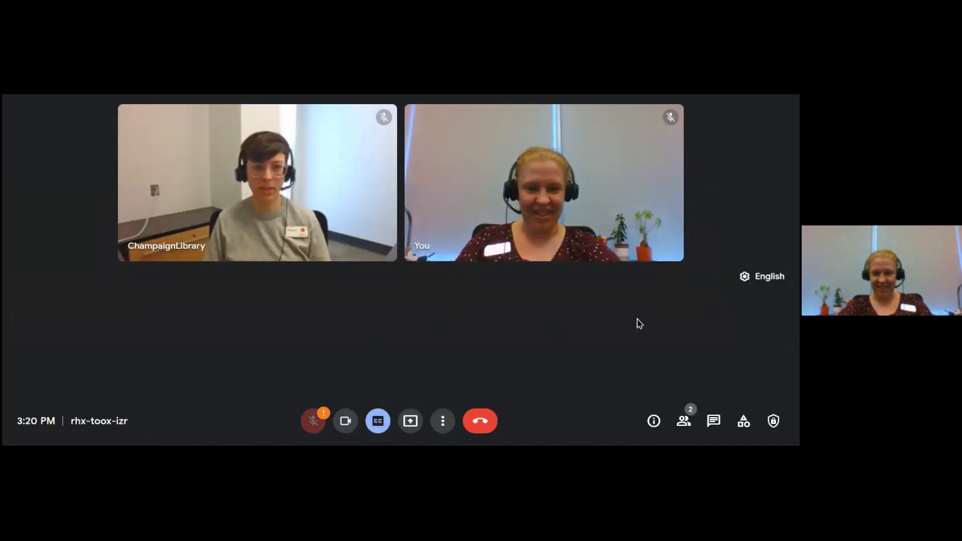
left_click(384, 425)
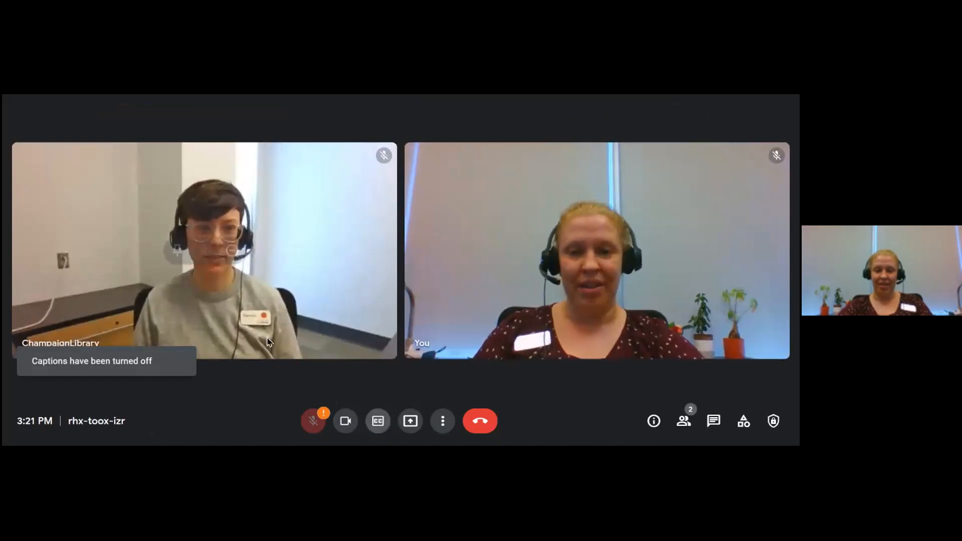
left_click(378, 421)
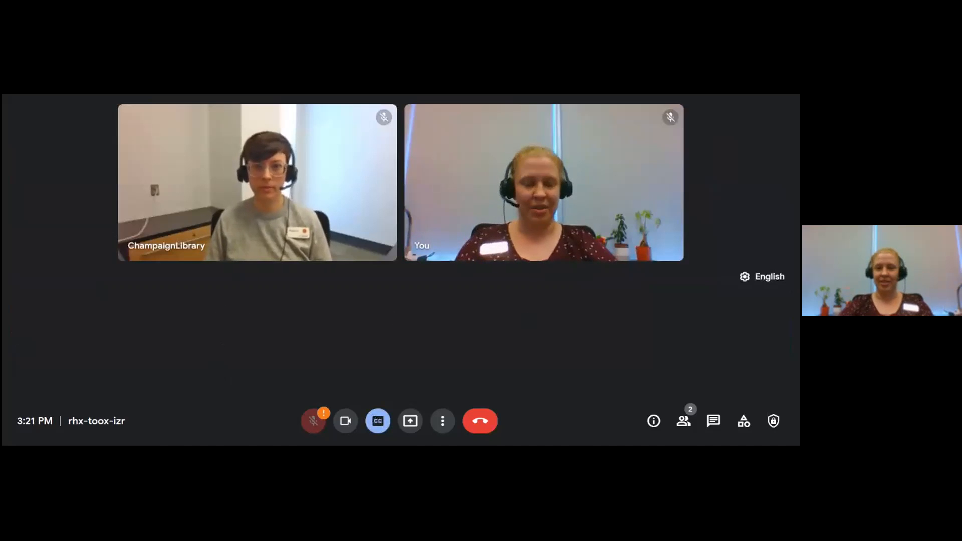
left_click(378, 421)
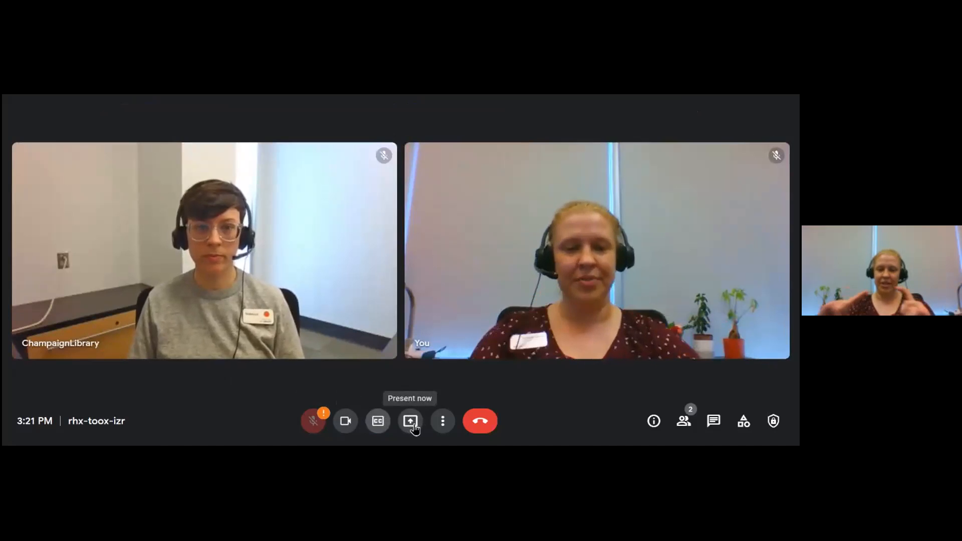
Step: View the call's additional options, and open the meeting details to highlight the joining link
left_click(439, 425)
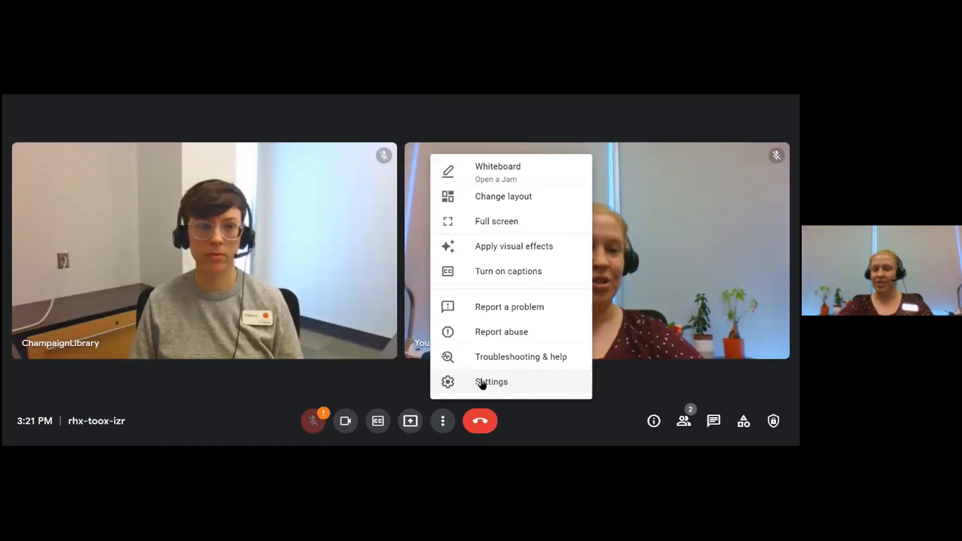
left_click(630, 384)
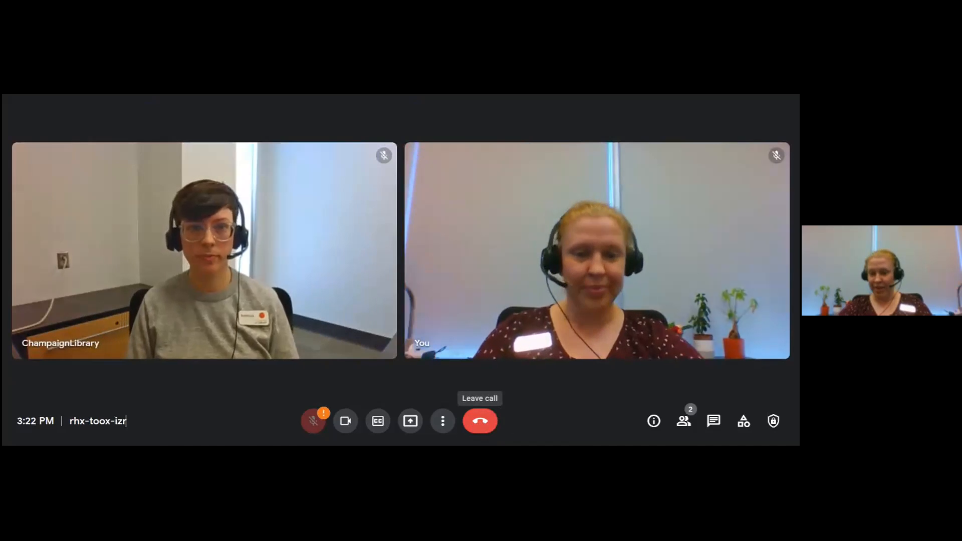
left_click(654, 420)
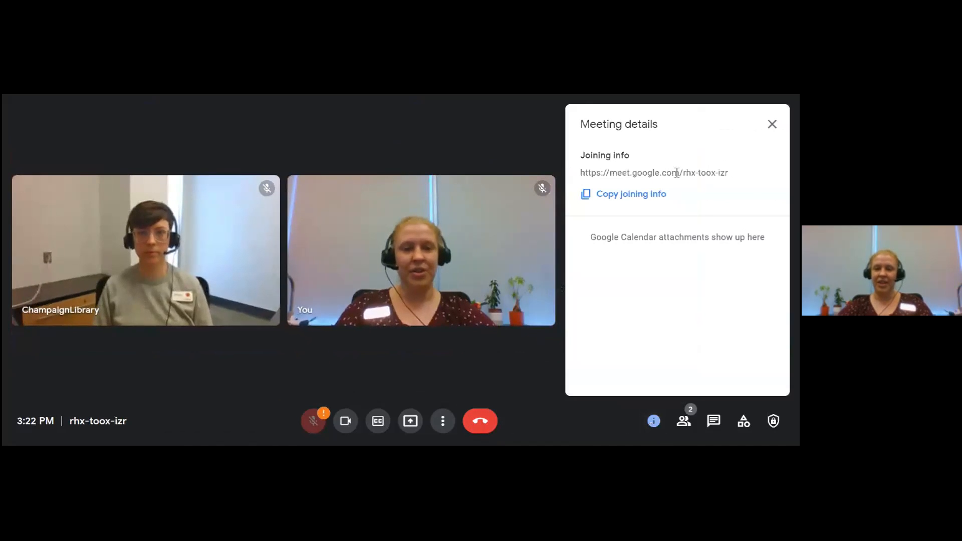
left_click_drag(732, 172, 576, 163)
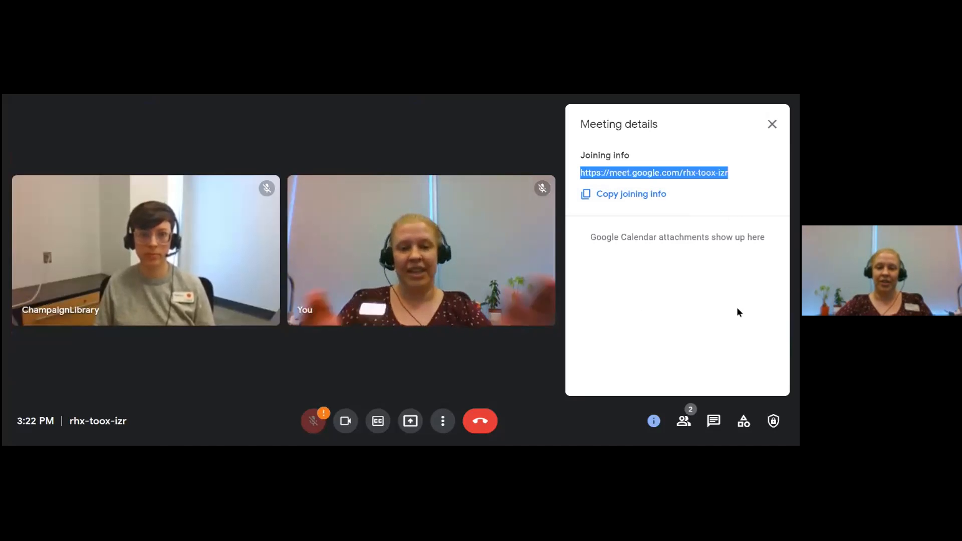
left_click(773, 124)
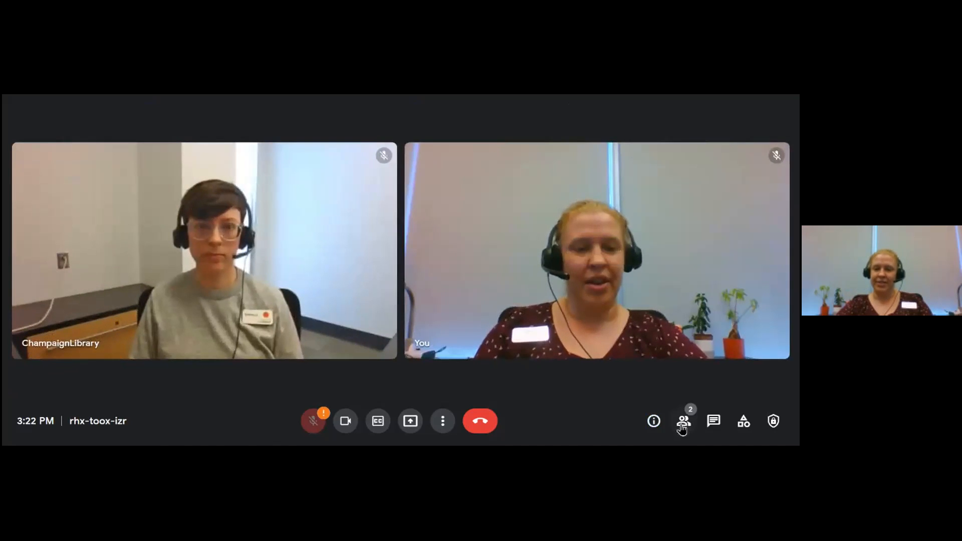
Step: View the list of people in the call and the actions available for the ChampaignLibrary participant
left_click(685, 423)
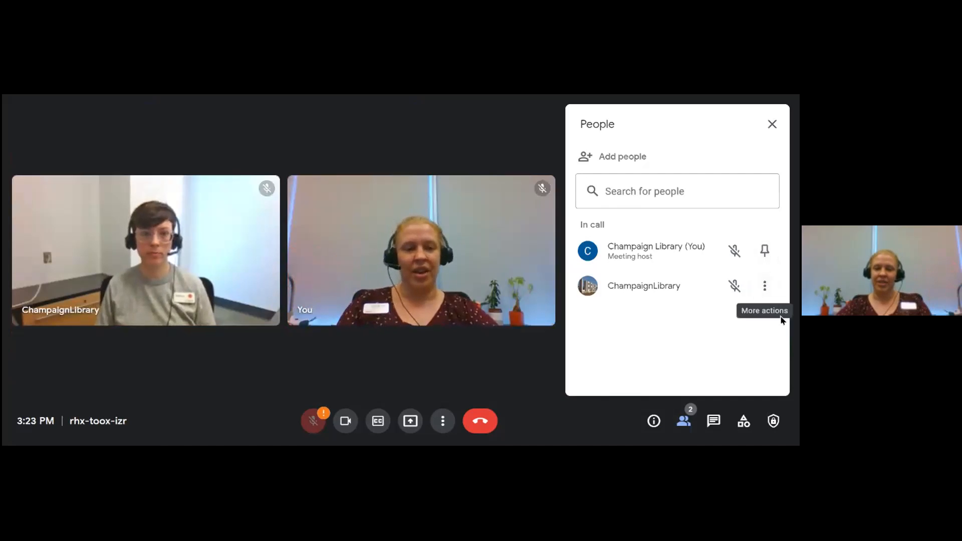
left_click(766, 289)
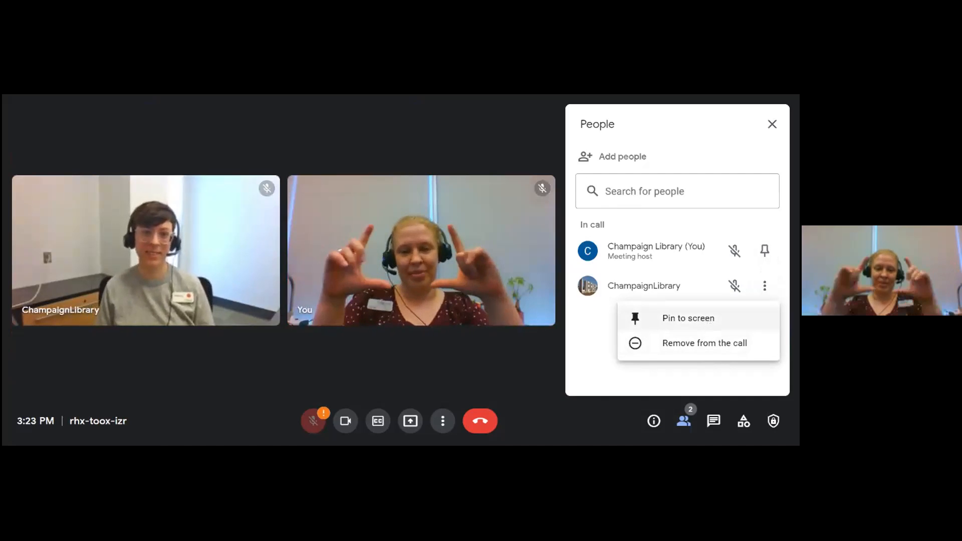
left_click(677, 189)
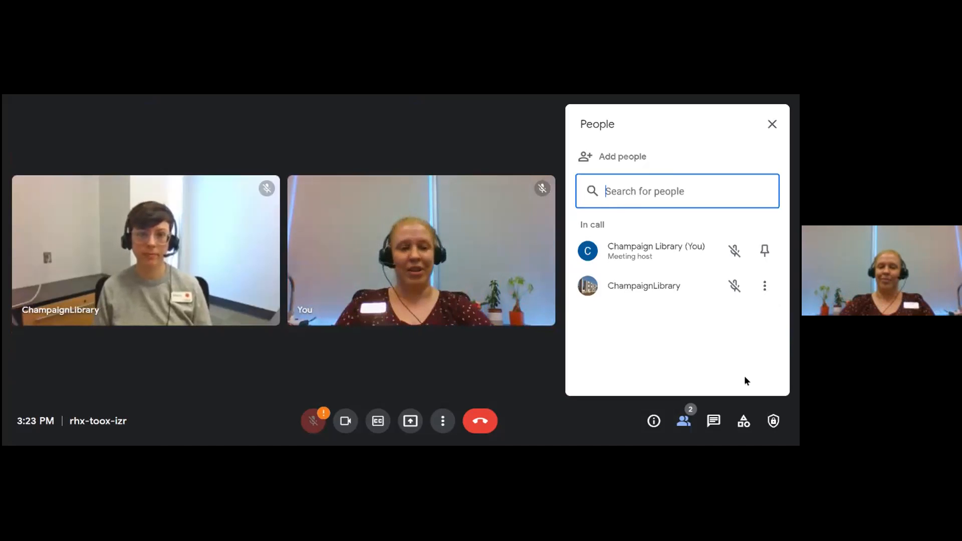
left_click(779, 125)
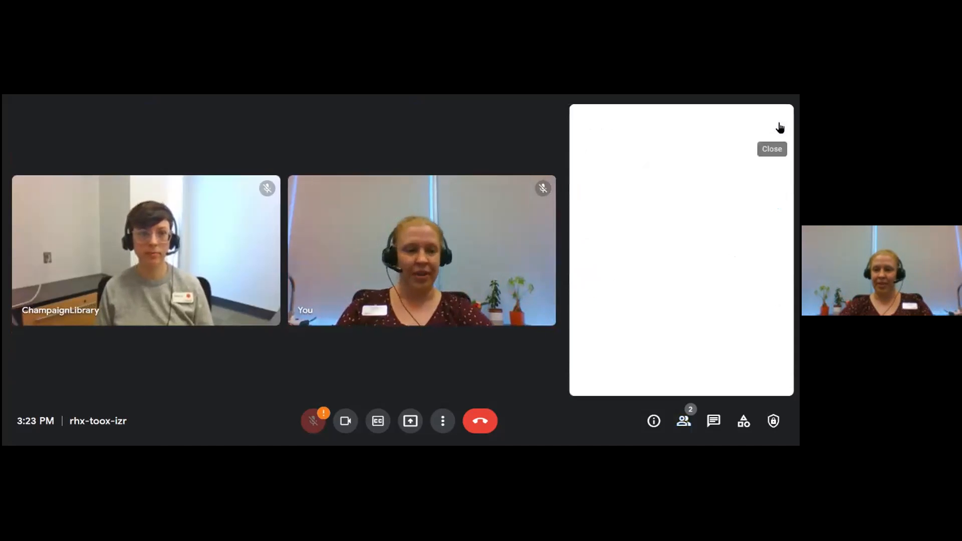
Step: Send the in-call message "Hello!" to everyone and close the messages
left_click(714, 423)
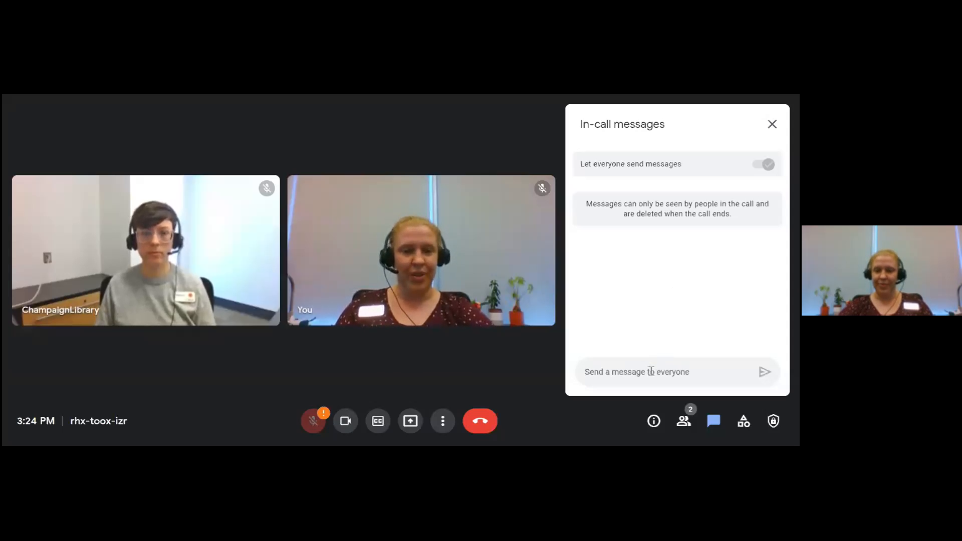
type("Hello!")
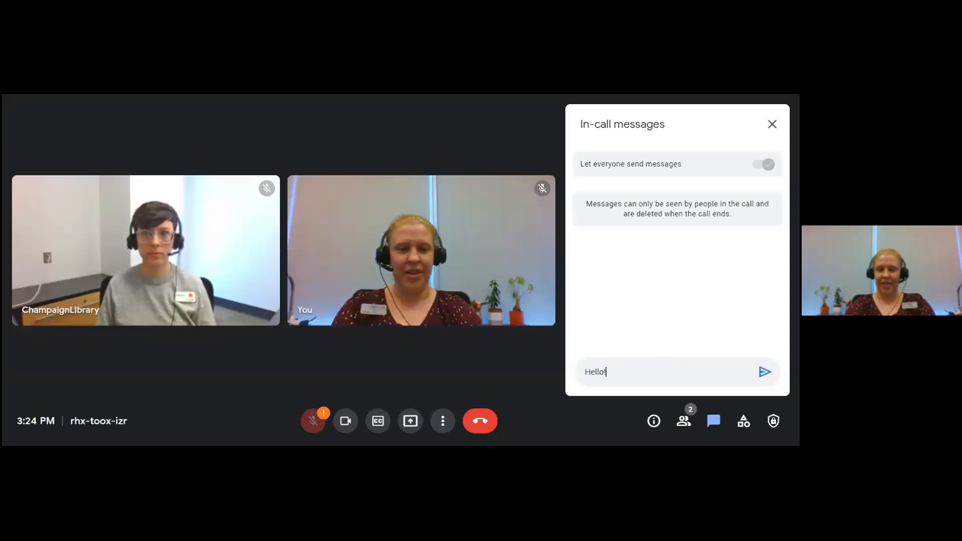
left_click(763, 377)
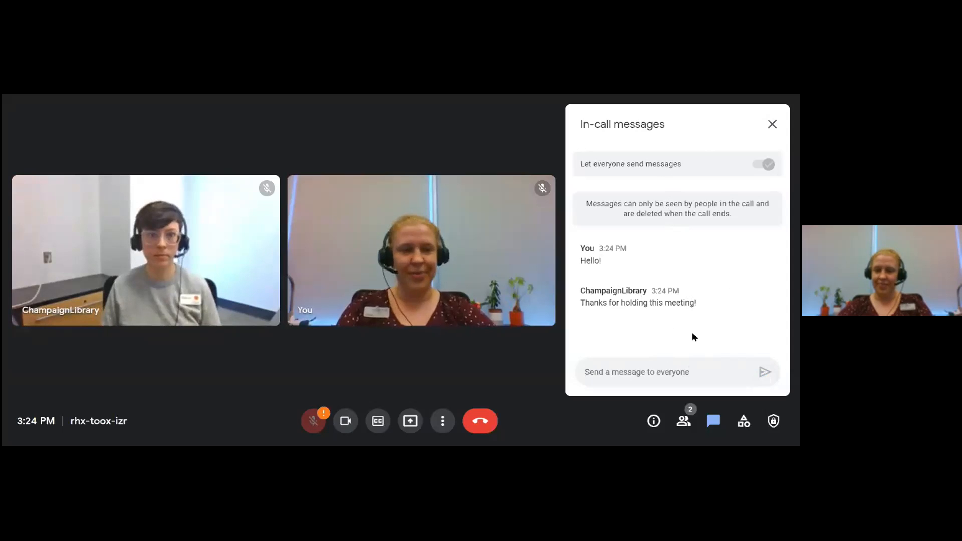
left_click(775, 121)
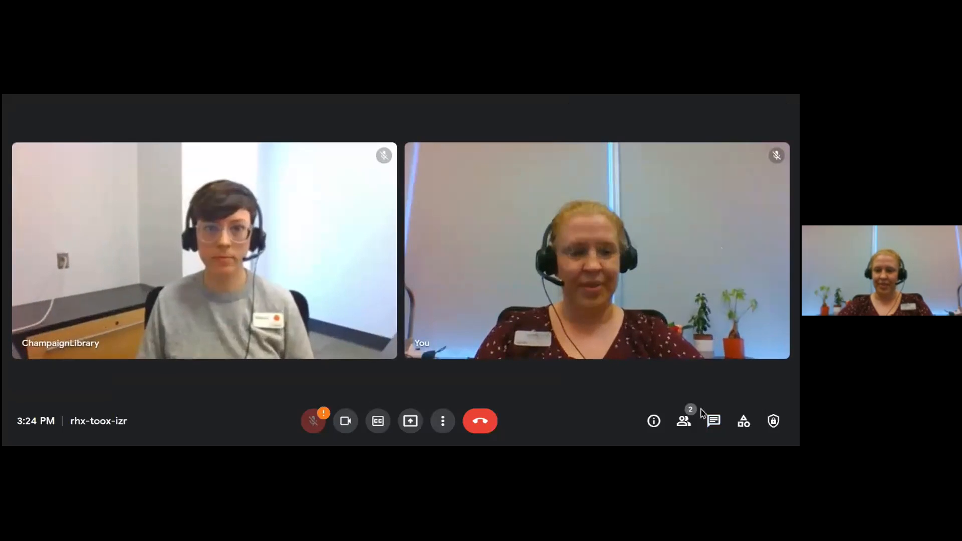
Step: View the call's available and premium activities, down to Recording
left_click(745, 425)
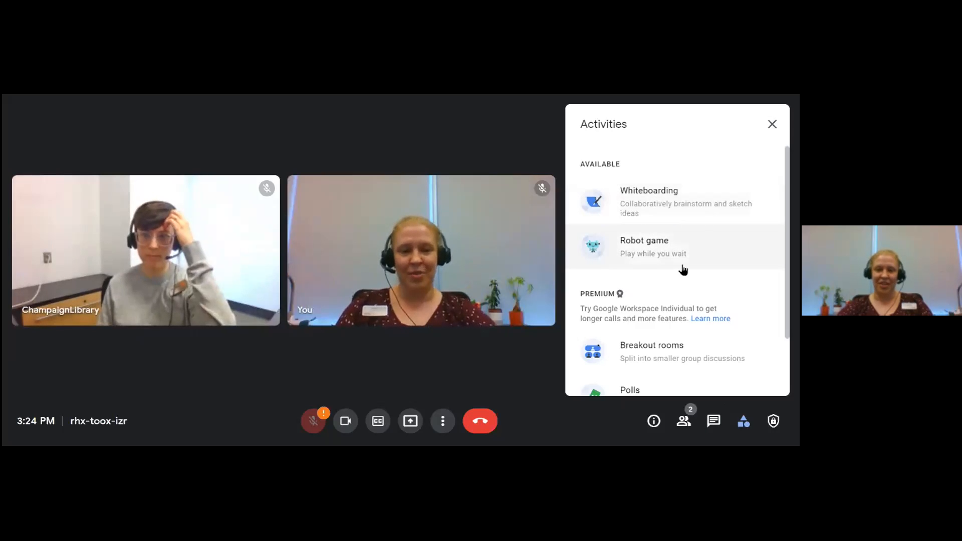
scroll(719, 255, "down", 2)
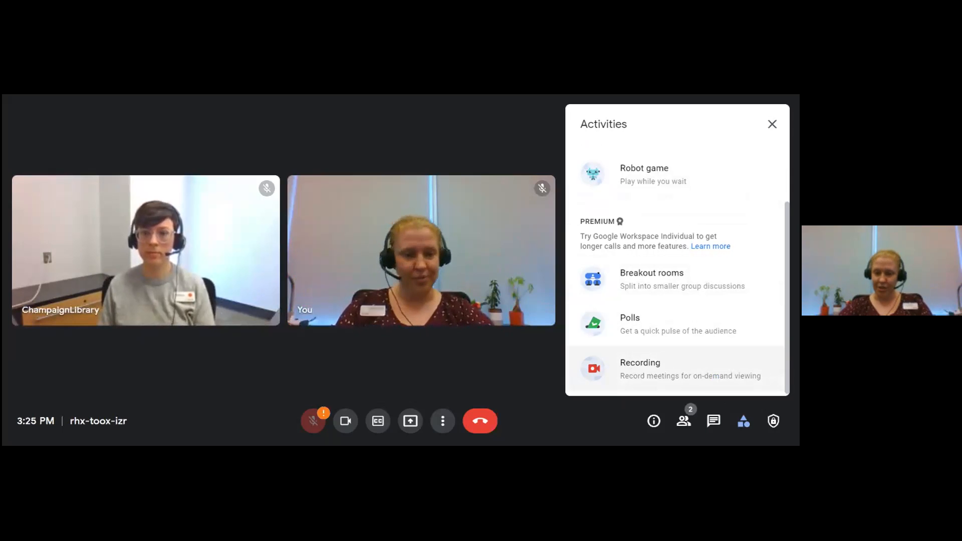
left_click(772, 125)
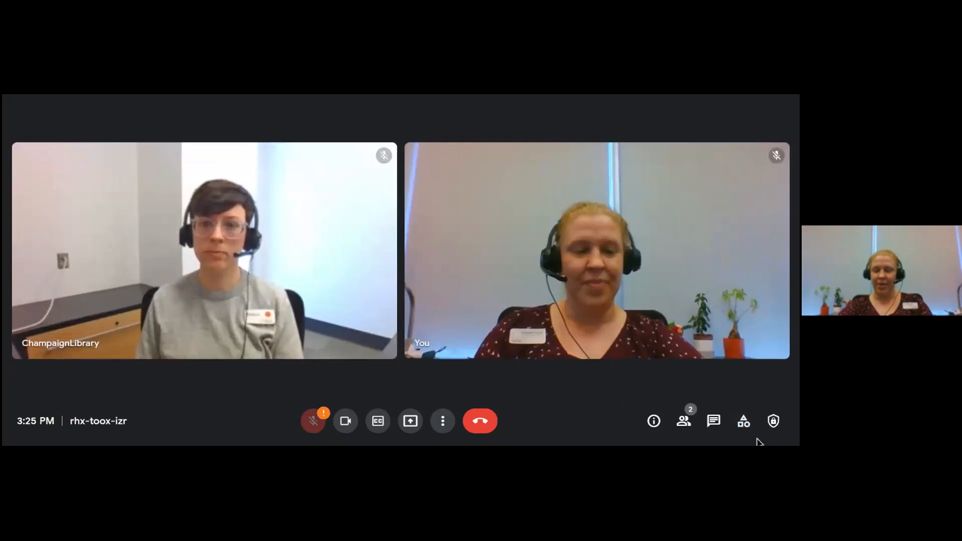
Step: View the host controls down to the option that lets everyone turn on their video, and close them
left_click(774, 423)
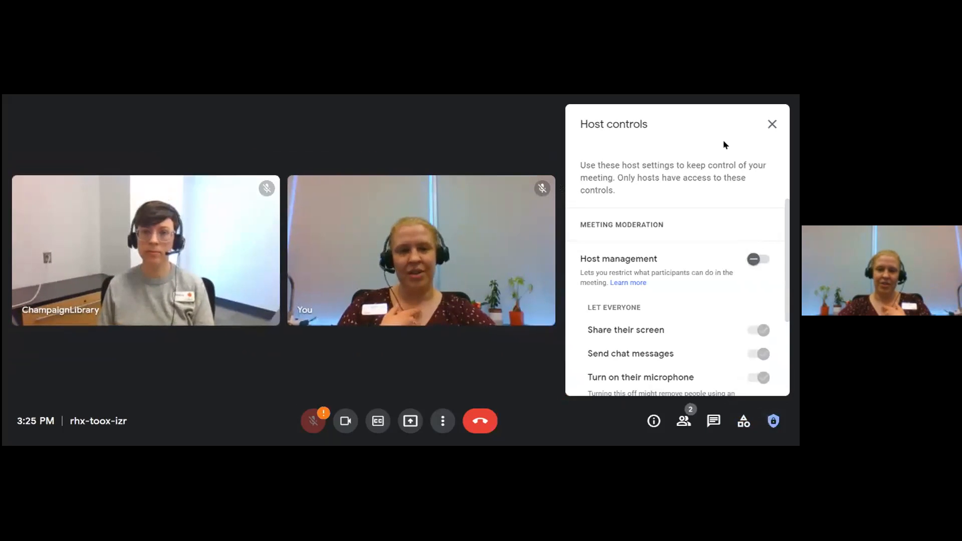
scroll(708, 328, "down", 2)
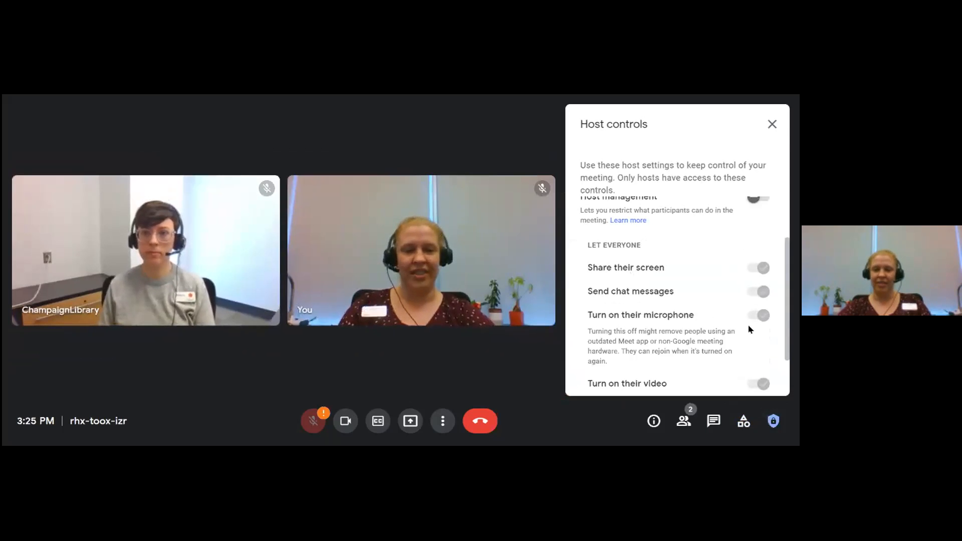
scroll(750, 326, "down", 1)
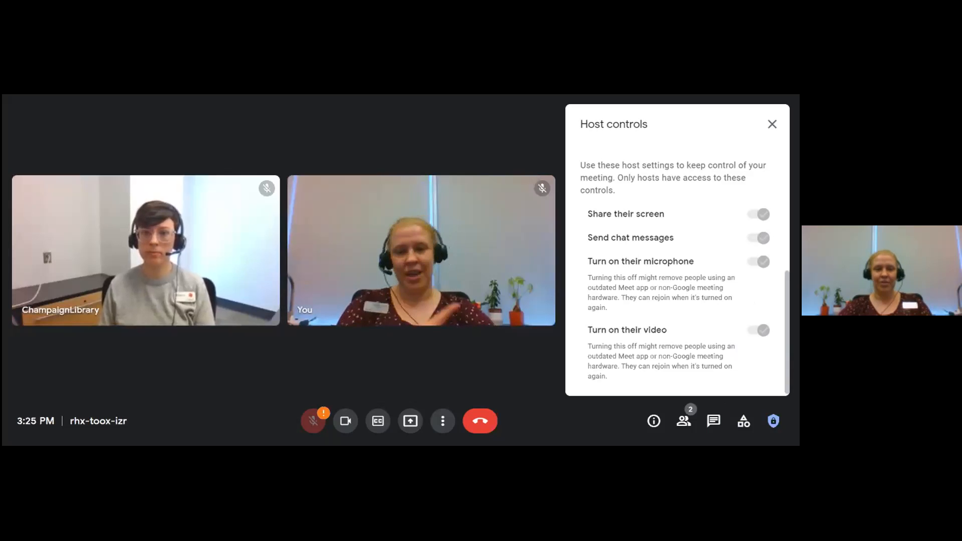
left_click(776, 127)
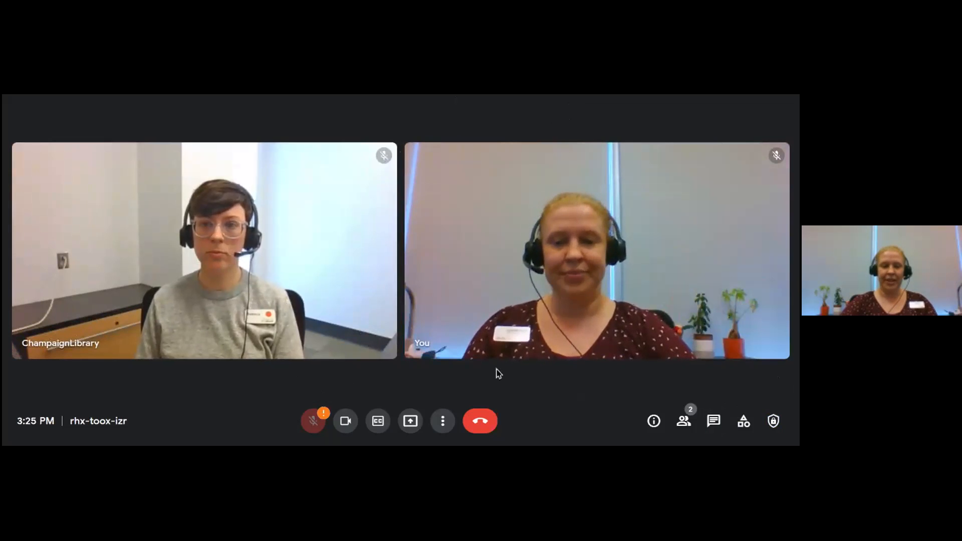
Step: Change the call layout to Sidebar and return to the call
left_click(444, 422)
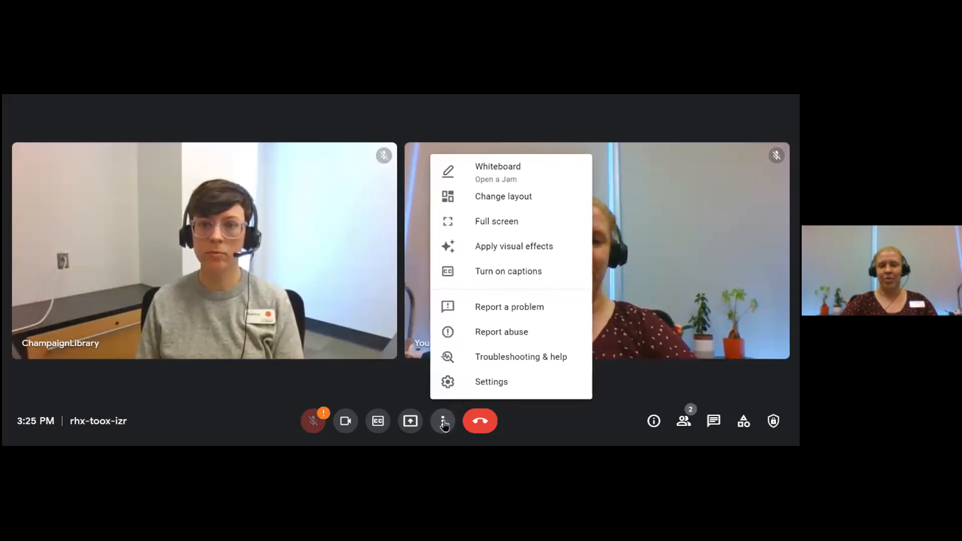
left_click(506, 202)
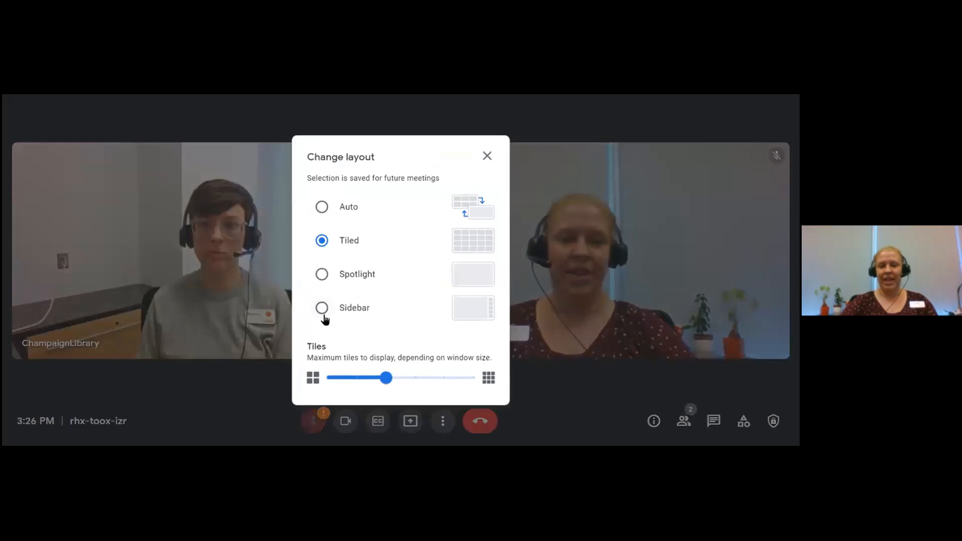
left_click(322, 309)
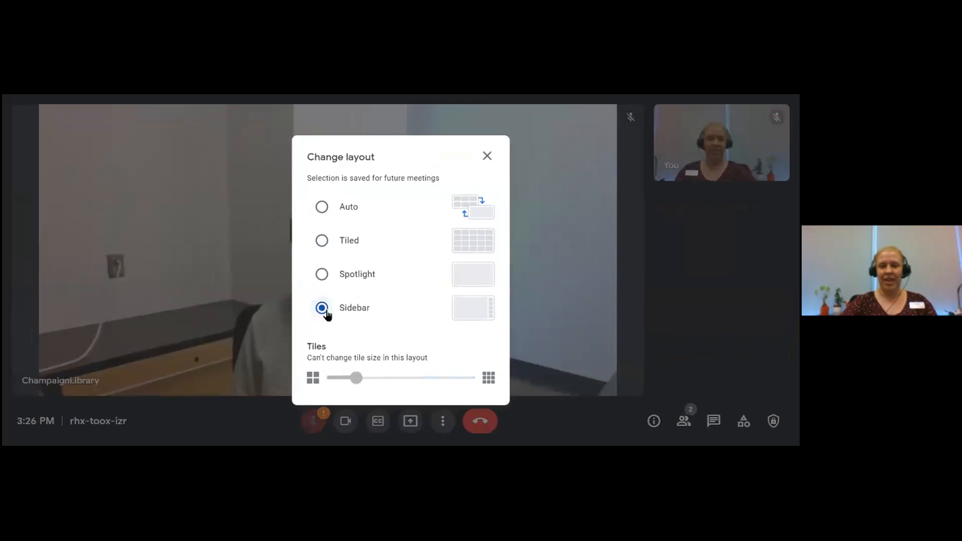
left_click(488, 158)
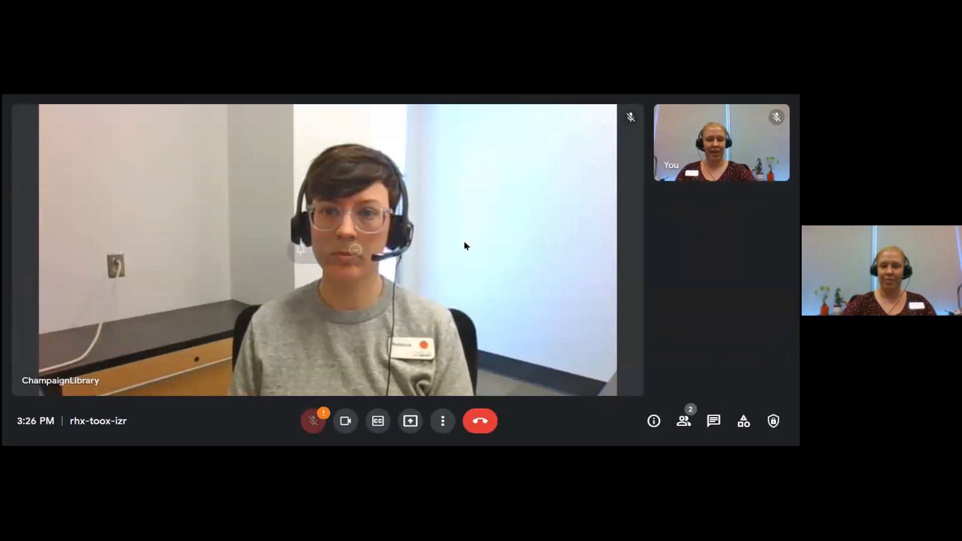
Step: Change the call layout to Spotlight and return to the call
left_click(443, 421)
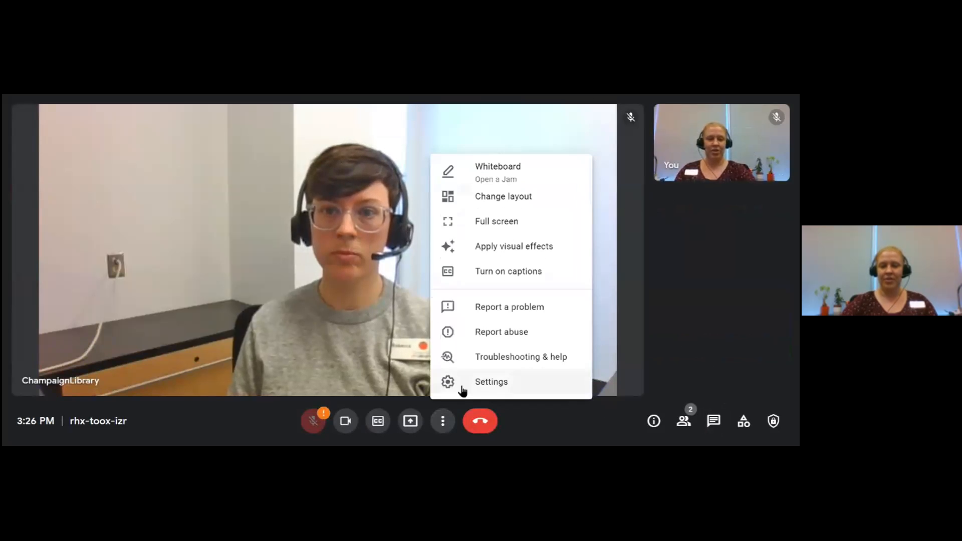
left_click(503, 198)
left_click(322, 274)
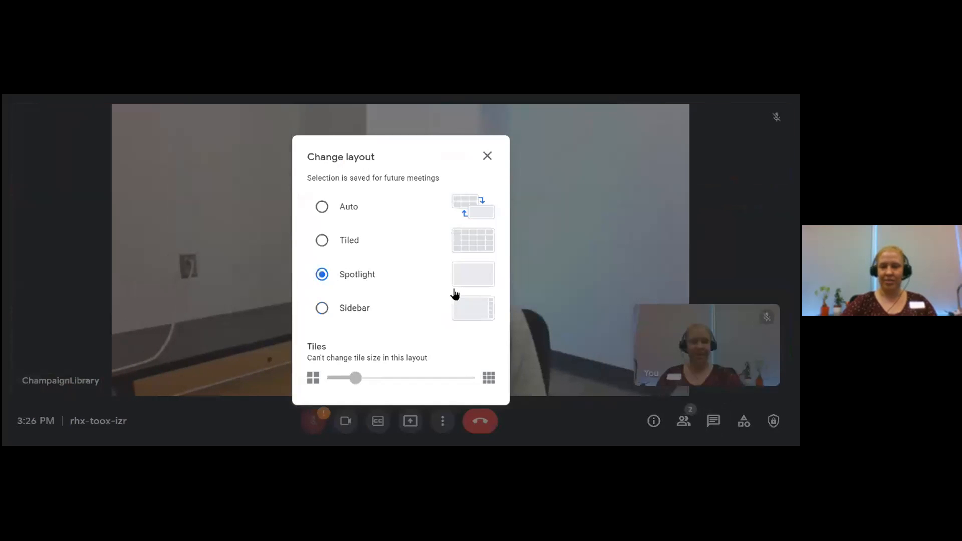
left_click(717, 197)
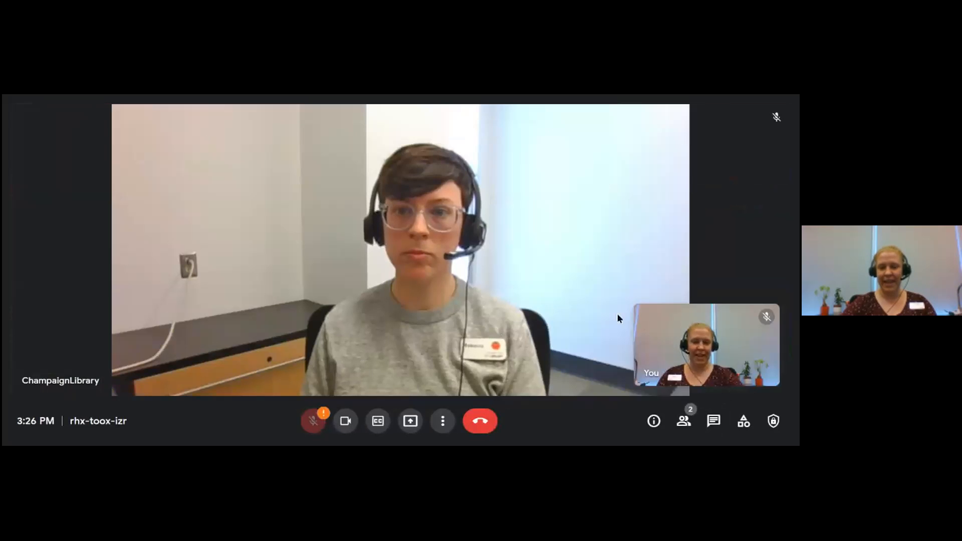
Step: Try the Tiled layout with different maximum tile numbers, and set the call layout to Auto
left_click(443, 421)
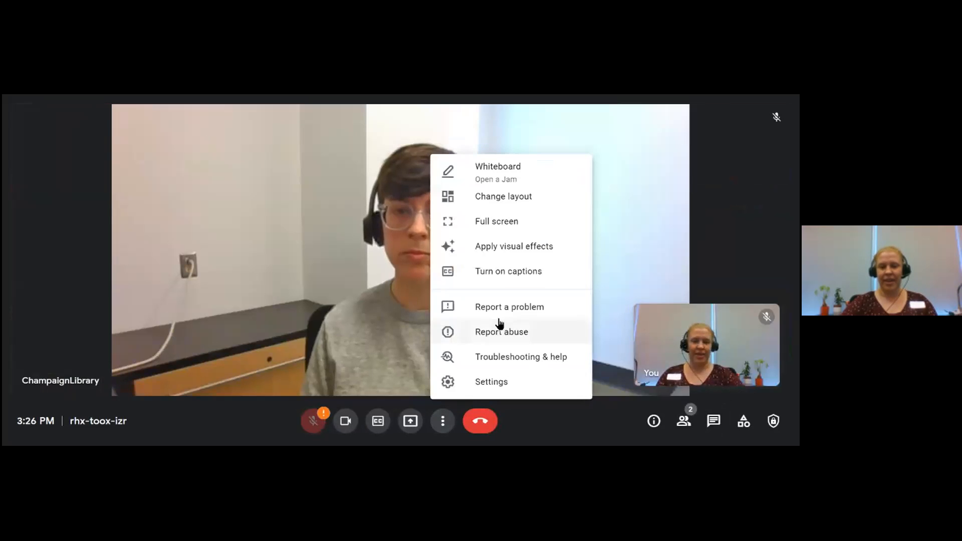
left_click(524, 203)
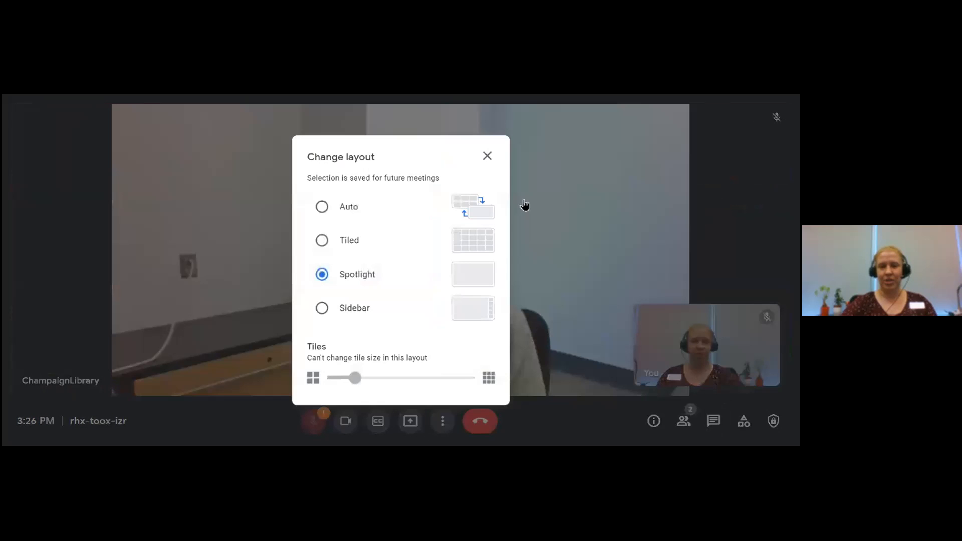
left_click(319, 208)
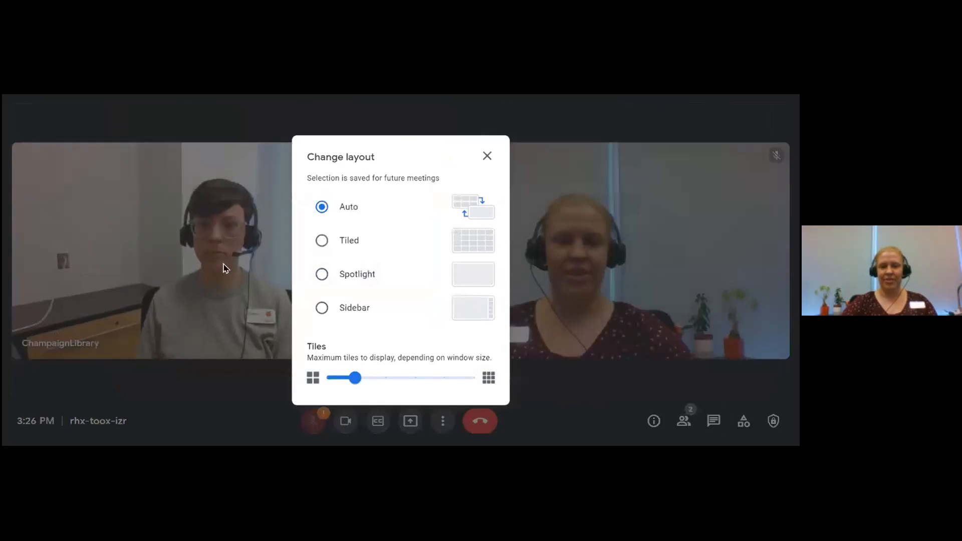
left_click(322, 242)
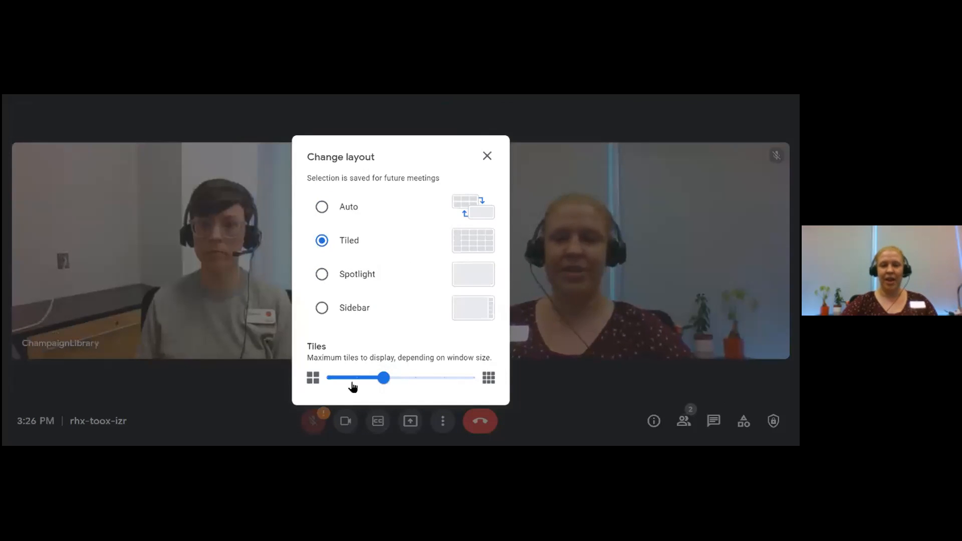
left_click(388, 379)
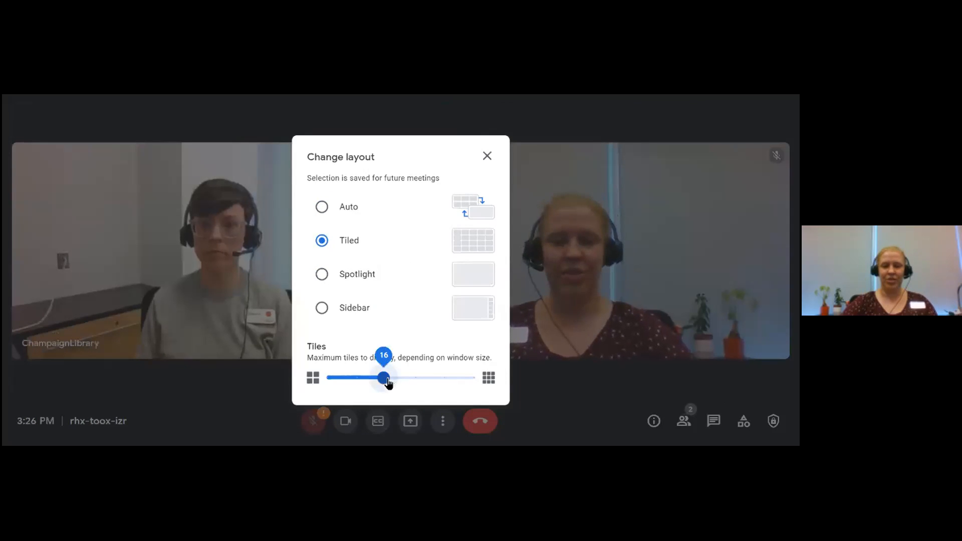
mouse_move(385, 380)
left_mouse_down()
mouse_move(337, 380)
mouse_move(463, 384)
mouse_move(339, 380)
mouse_move(425, 383)
mouse_move(366, 381)
left_mouse_up()
left_click(433, 381)
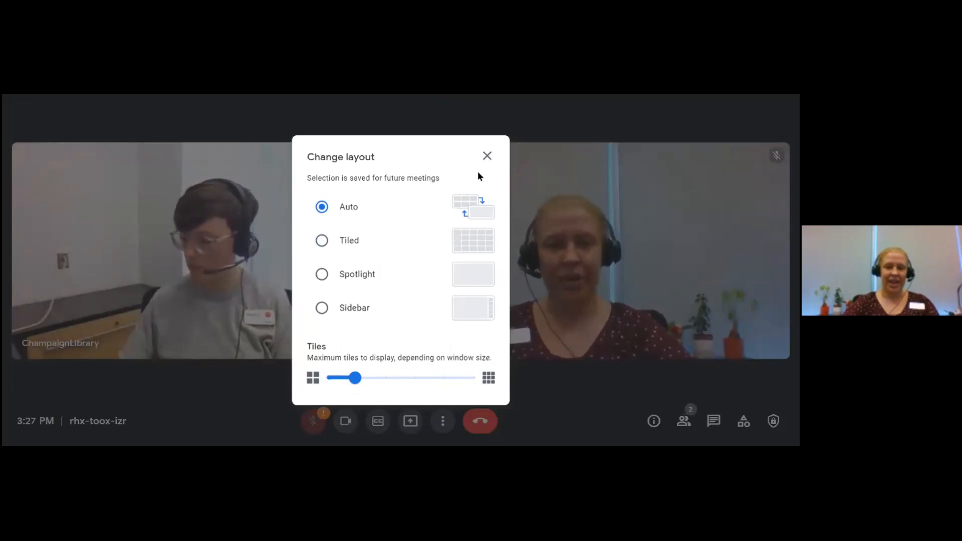
left_click(487, 157)
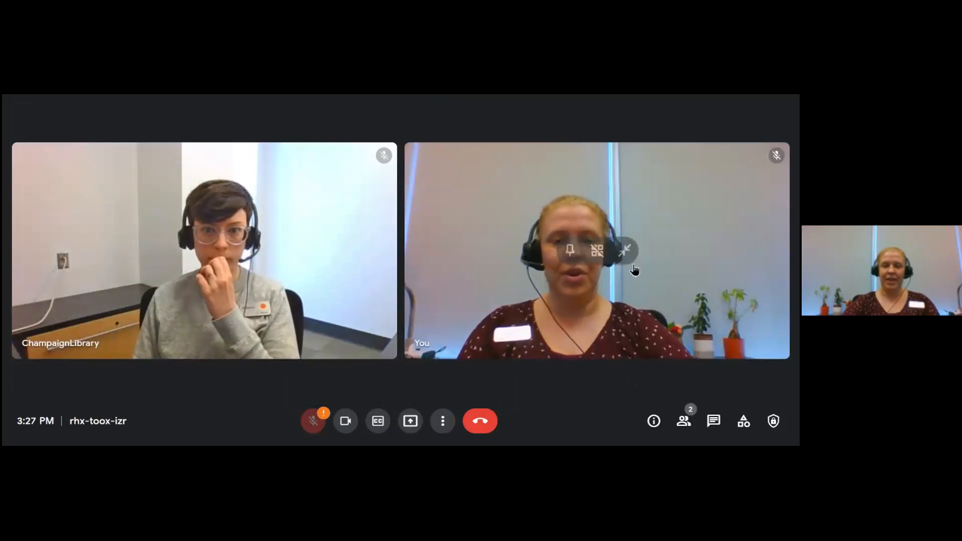
Step: Pin and unpin your own video on the main screen, and remove its tile from the grid and restore it
left_click(570, 252)
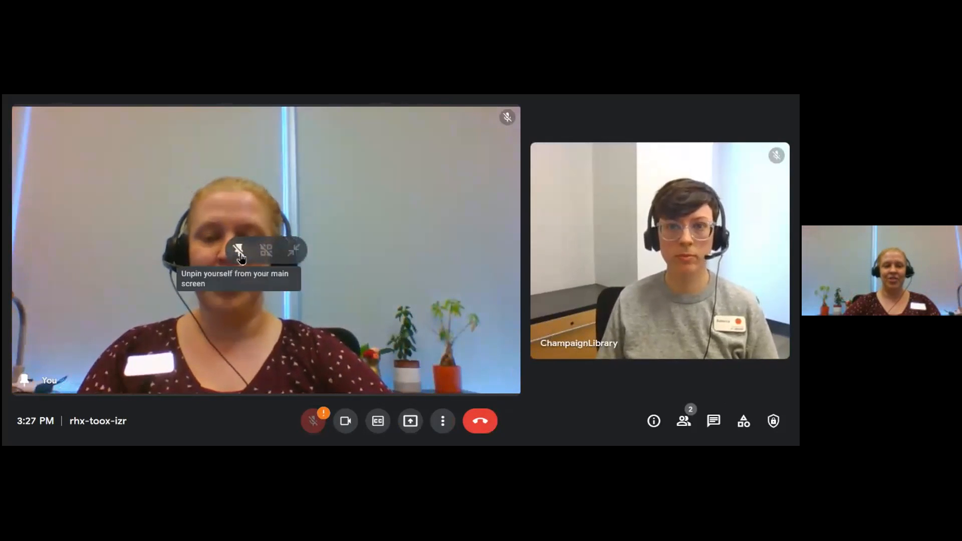
left_click(238, 251)
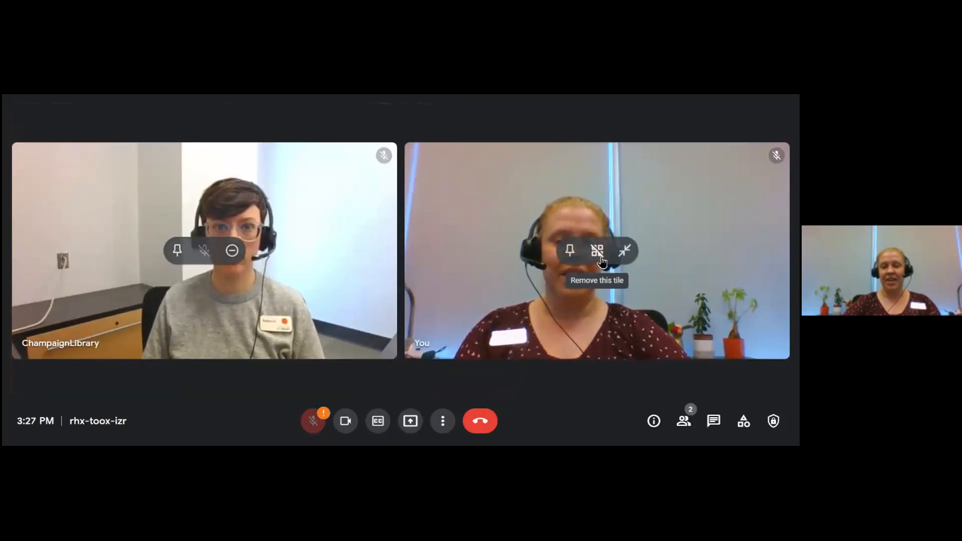
left_click(598, 252)
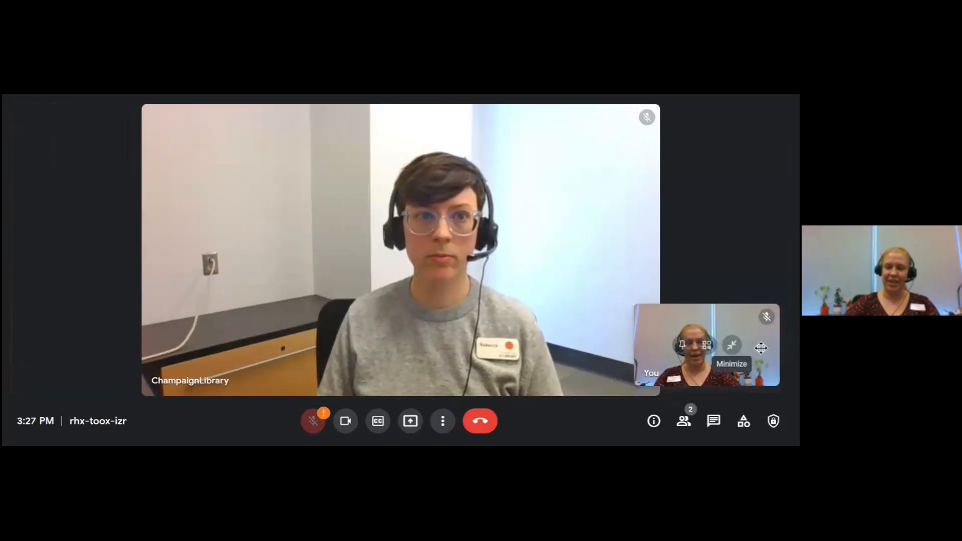
left_click(713, 351)
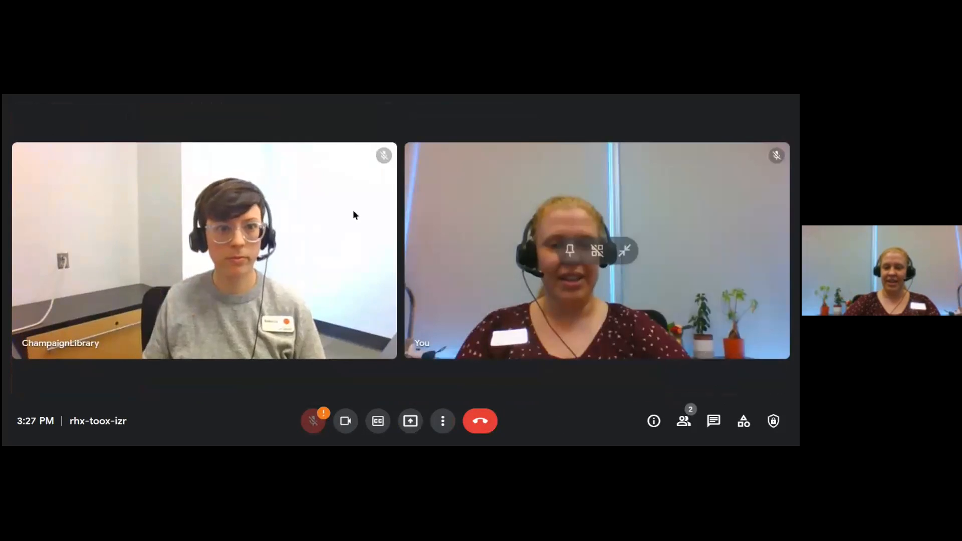
Step: Minimize your own video tile, dismiss the notice about it, and expand the tile again
left_click(625, 253)
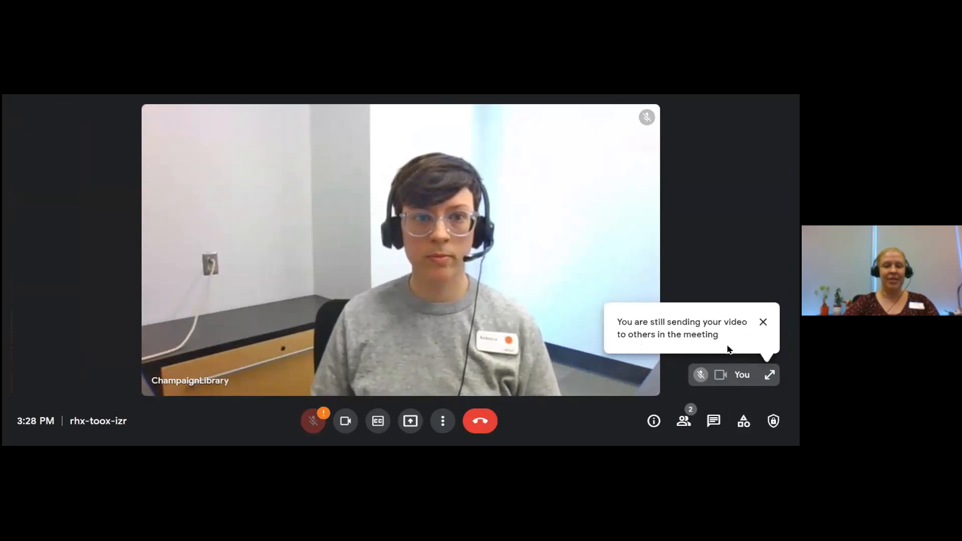
left_click(763, 322)
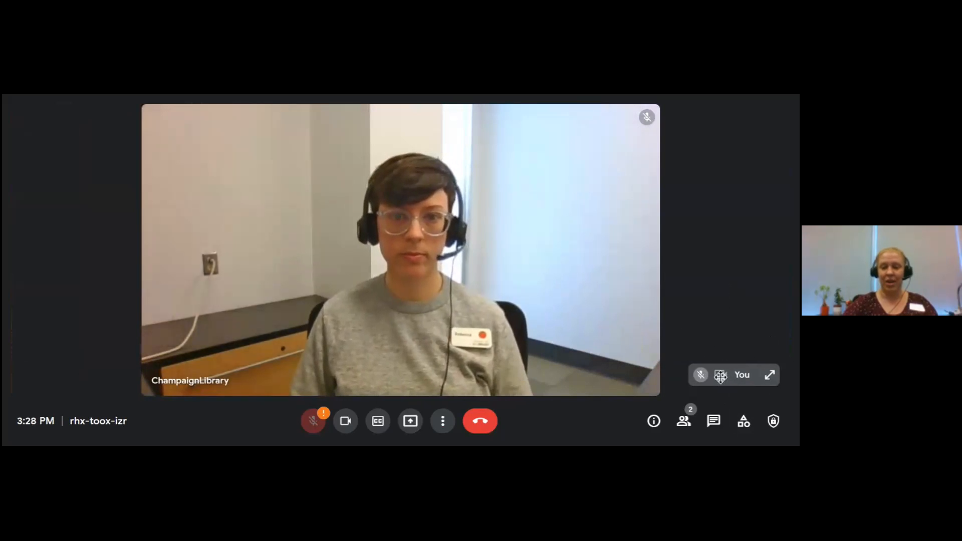
left_click(771, 376)
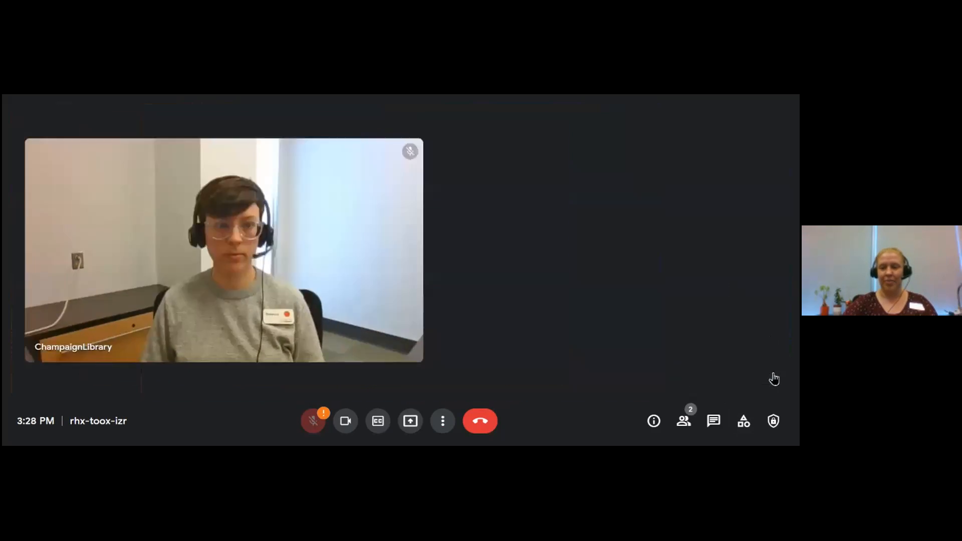